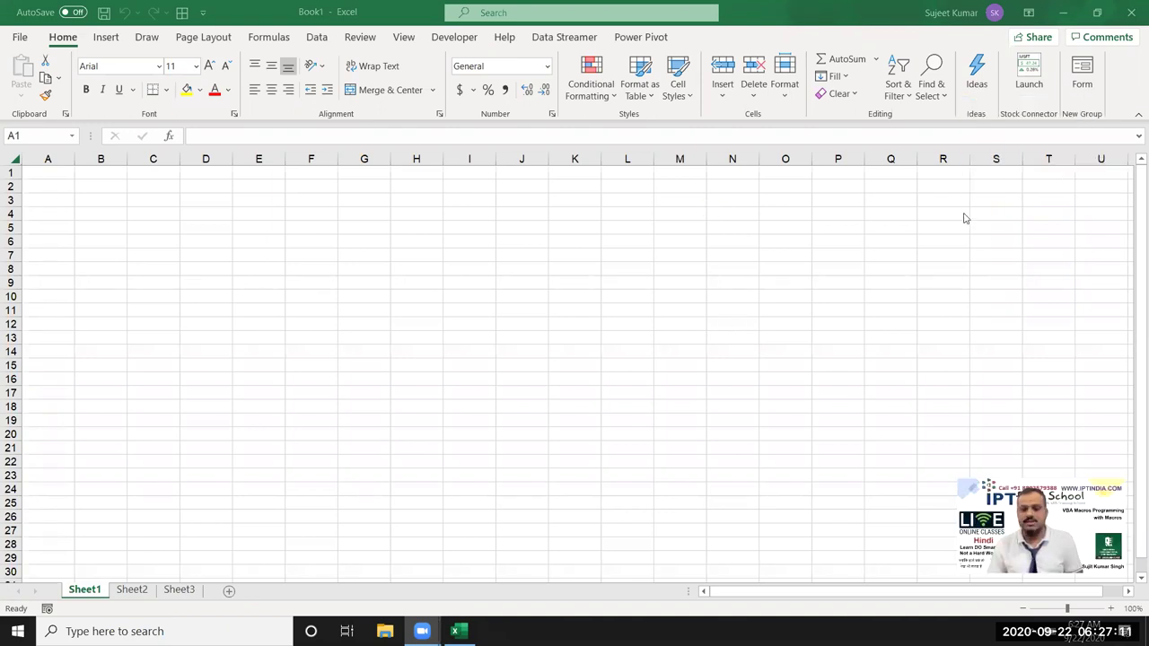
Step: Enter the headers Name, Roll and Marks across A1:C1, then select those three cells
key(ctrl+a)
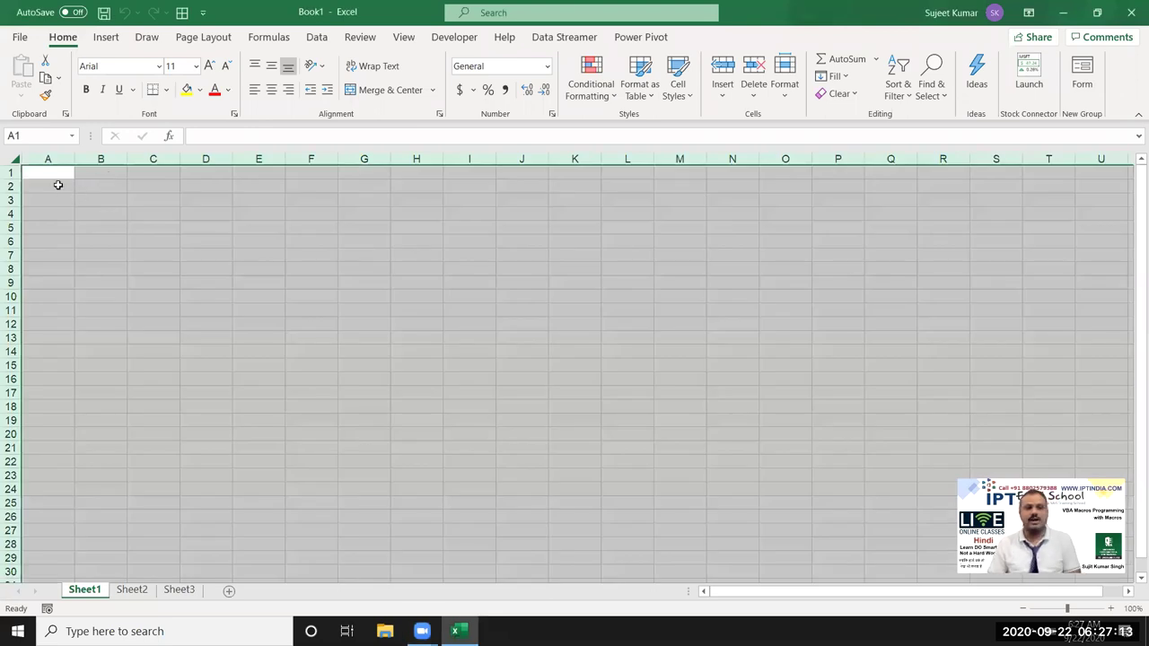
click(56, 168)
text(Name)
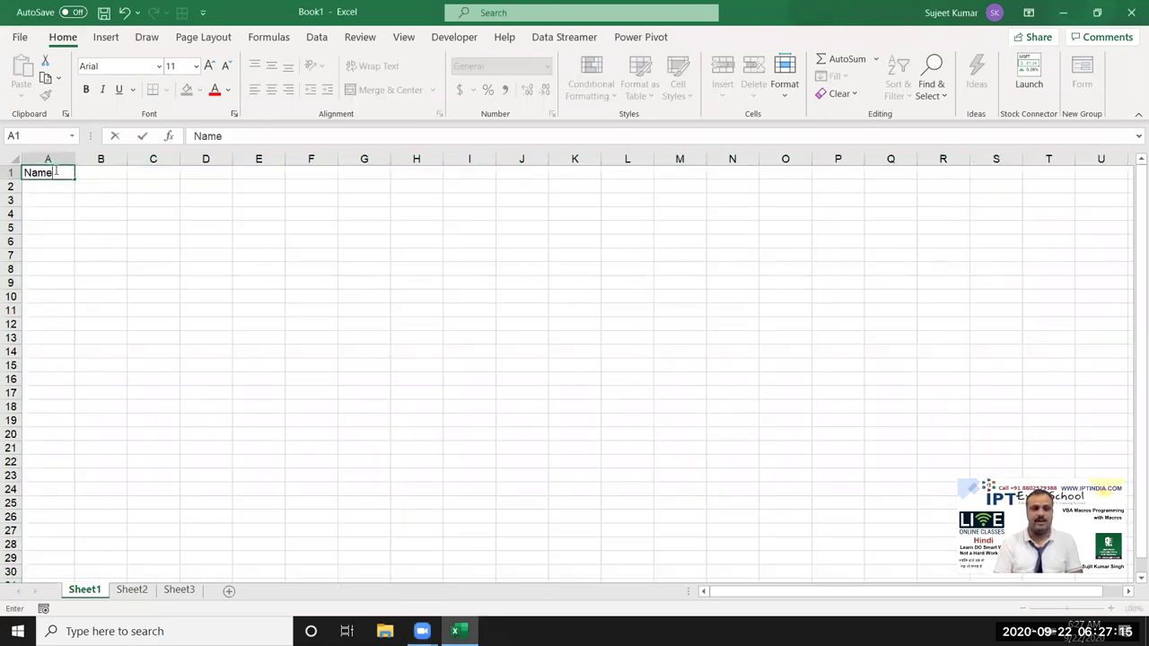
key(Tab)
text(Ro)
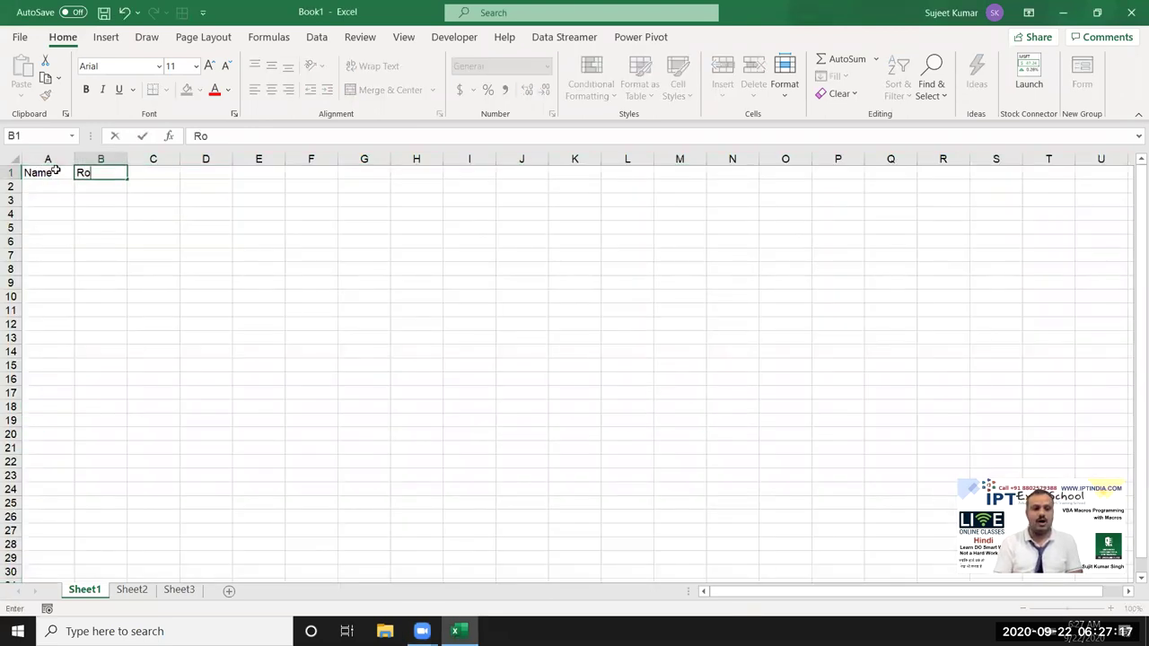
text(ll)
key(Tab)
text(Mar)
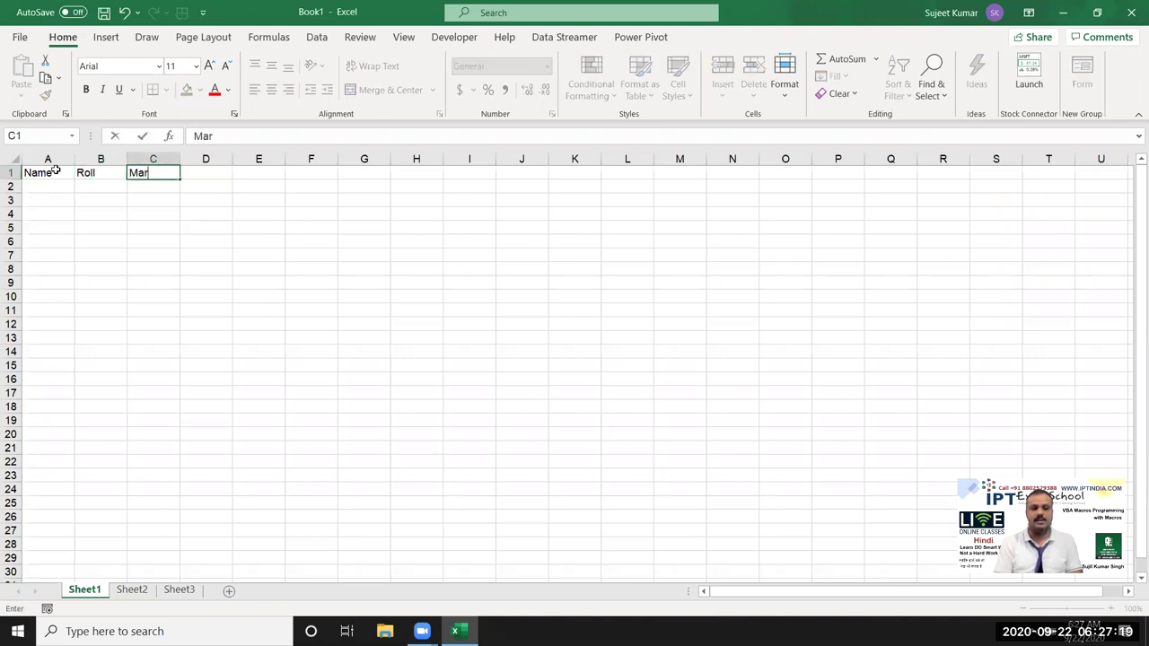
text(ks)
key(Return)
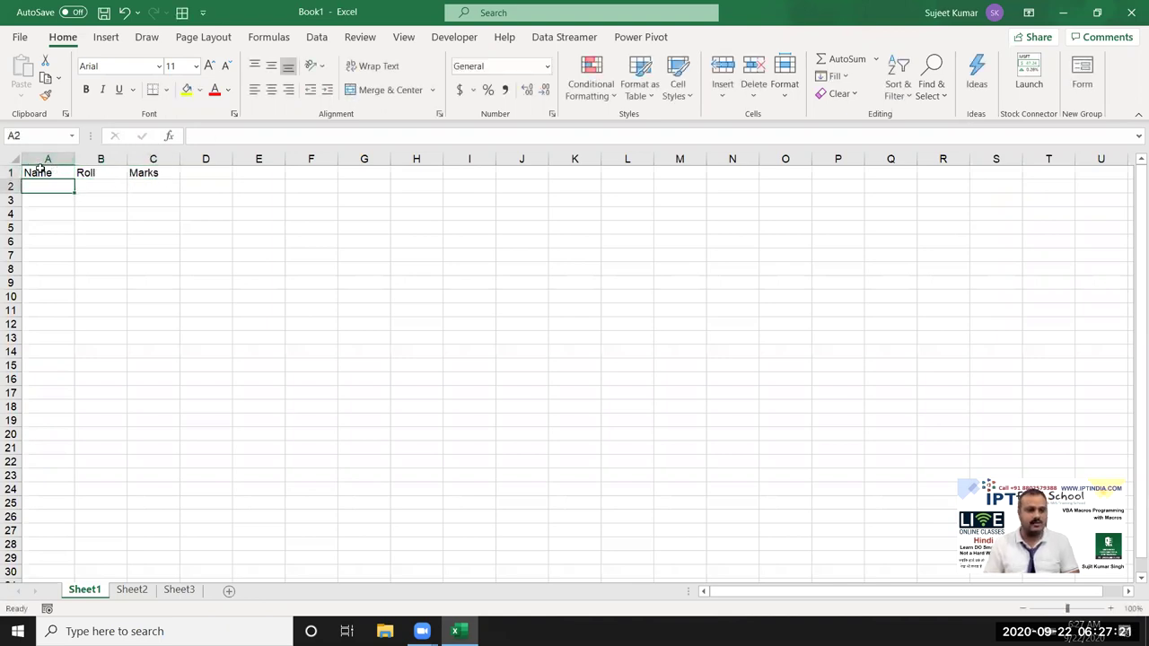
drag(39, 171, 139, 160)
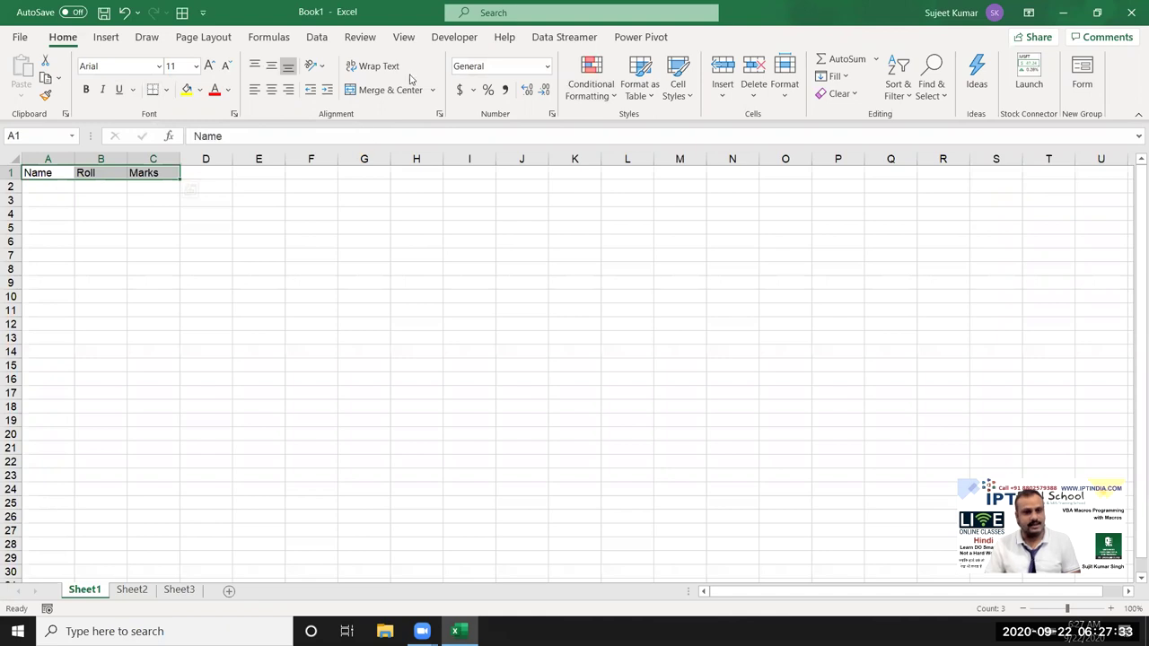
Step: Open the Visual Basic editor from Developer, insert Module1 into Book1, then search Start for 'ma'
click(473, 40)
click(20, 97)
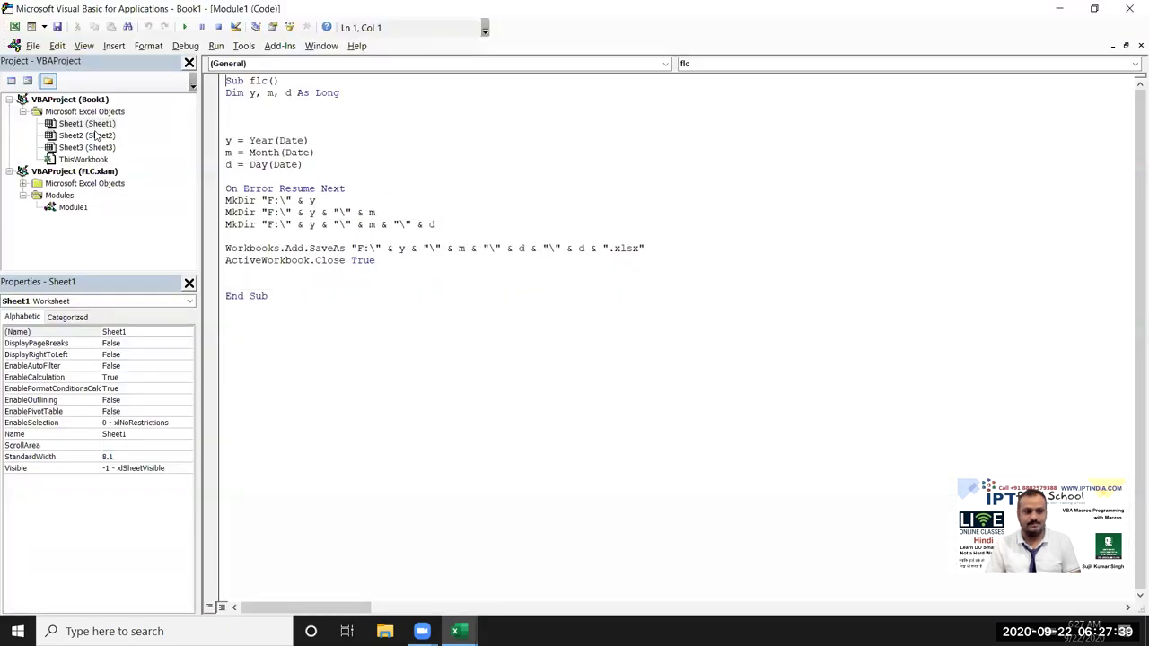
click(90, 123)
click(114, 45)
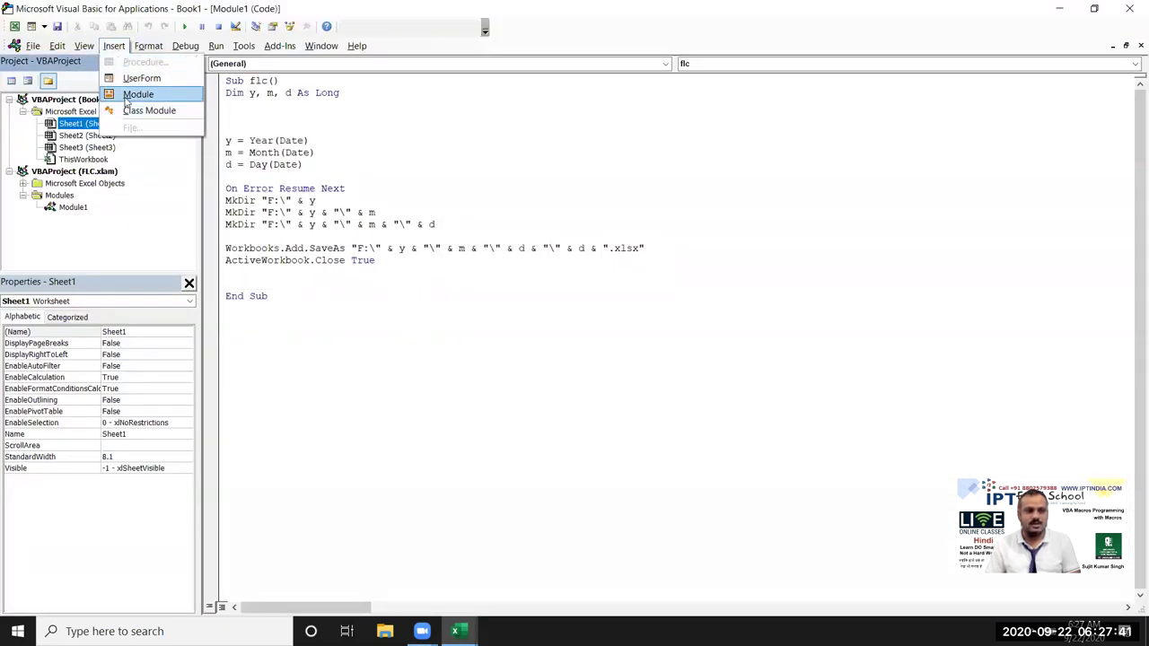
click(126, 97)
key(super)
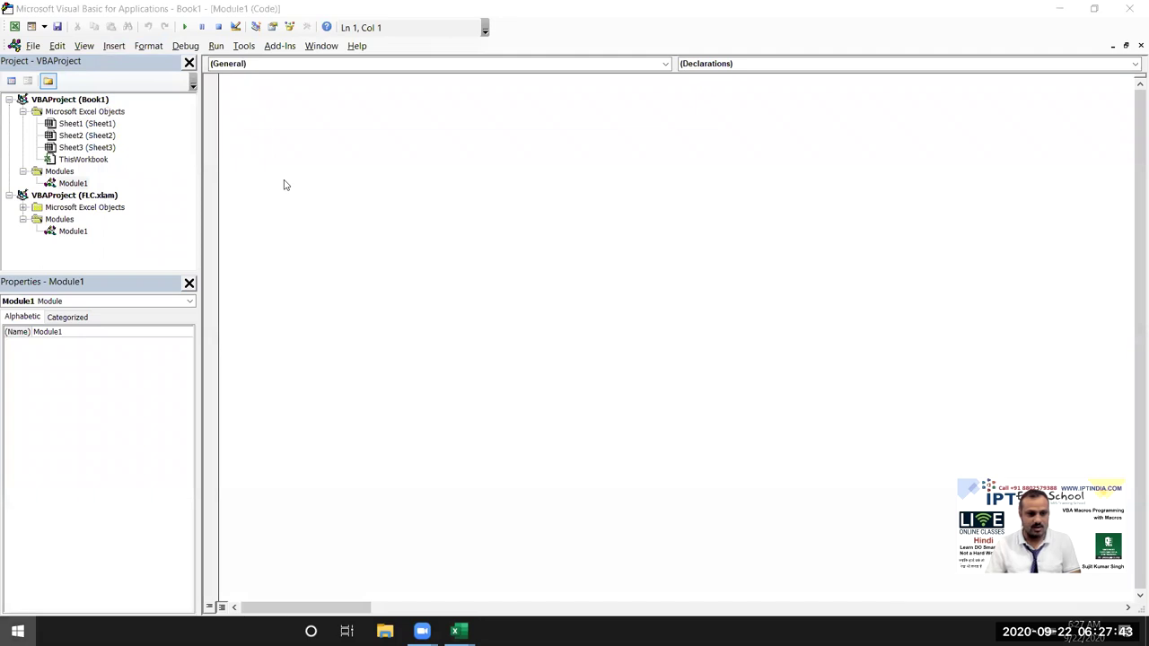
text(ma)
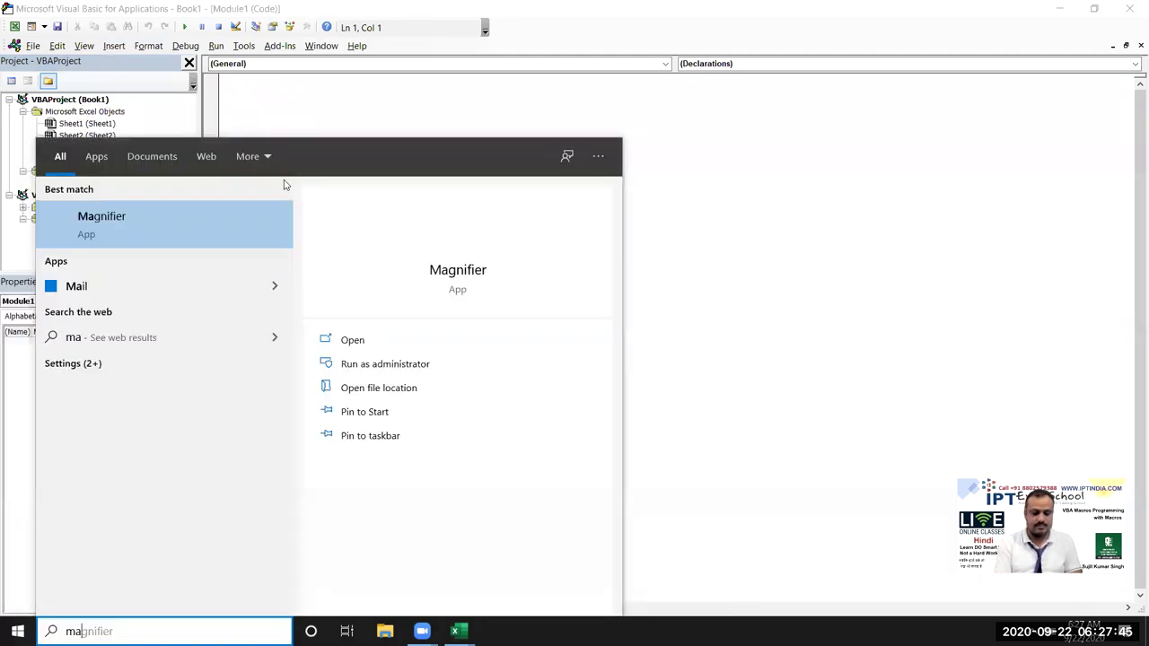
Step: Launch Magnifier from the search results and zoom the screen to 200%
click(482, 271)
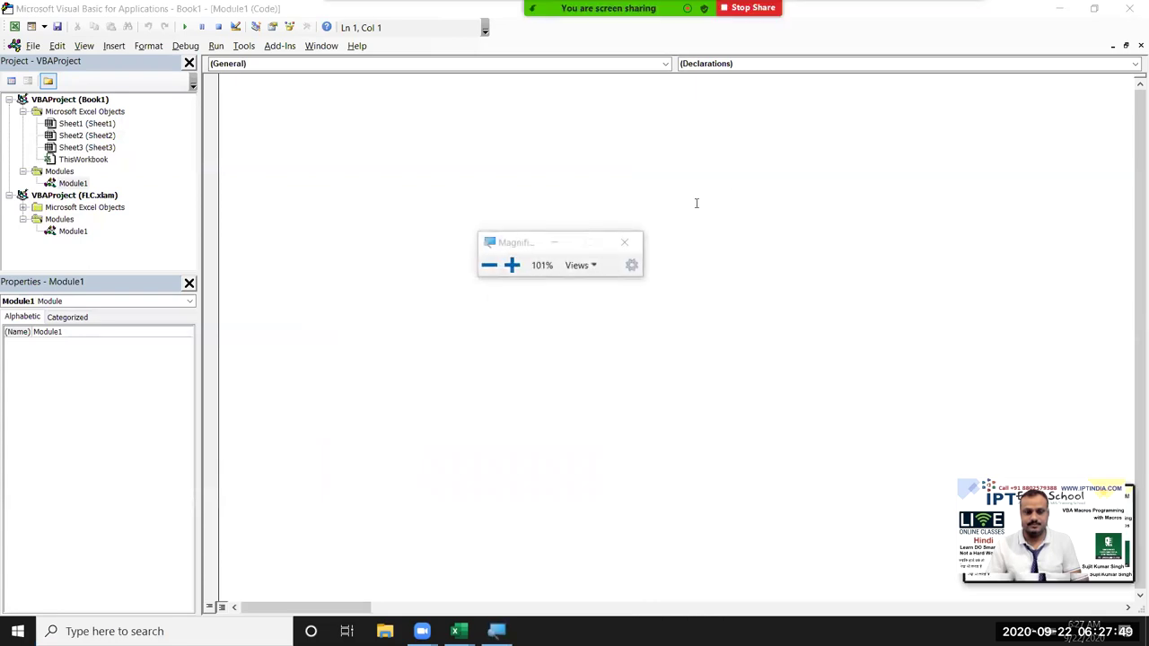
click(512, 266)
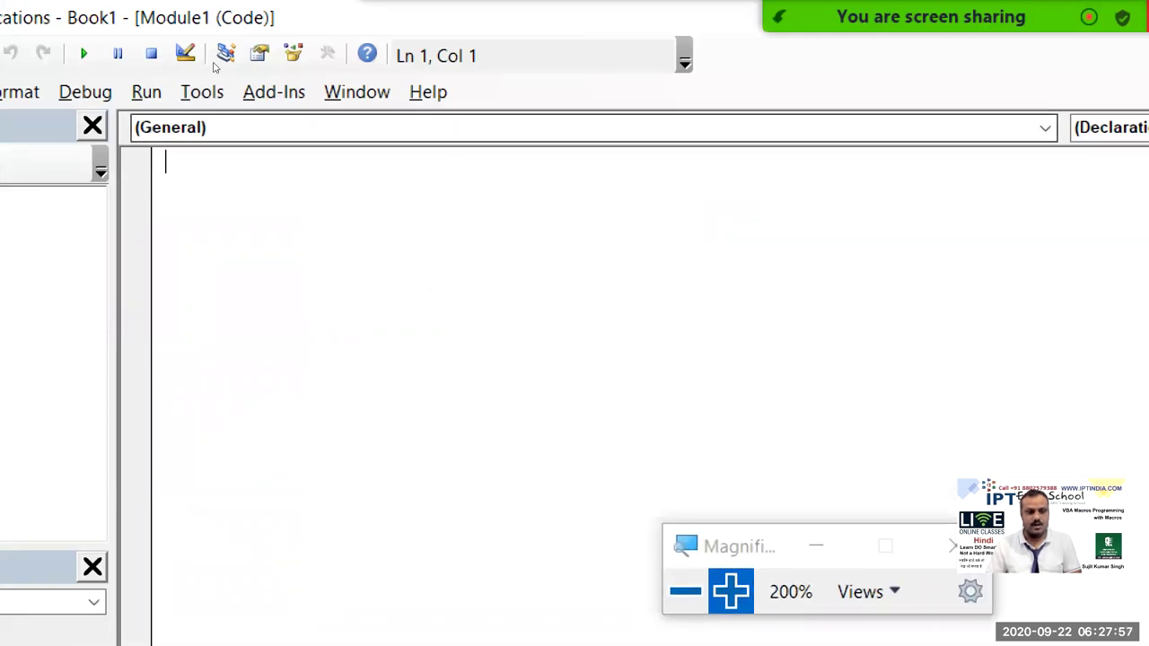
Step: Declare the macro Sub rr() and open a blank line in its body
text(subrr())
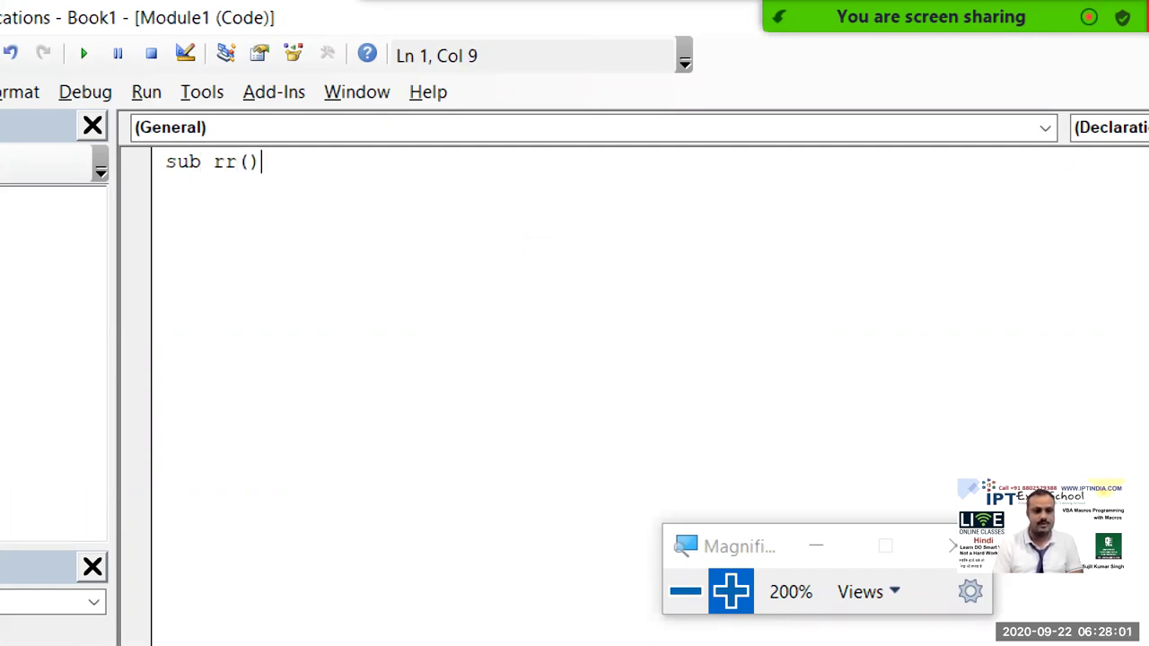
key(Return)
key(Return)
key(Return)
click(166, 209)
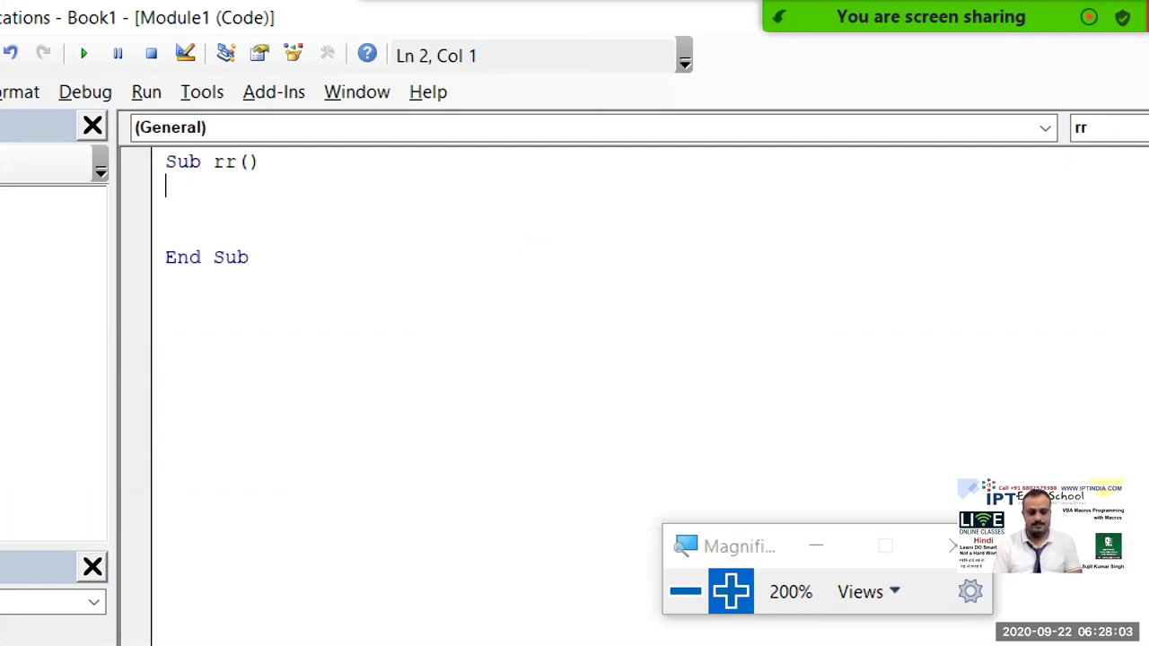
key(Return)
Step: Add the line Range("A1:C1").Font.Name = "Arila" and begin another Range("A1:C1") line
text(range)
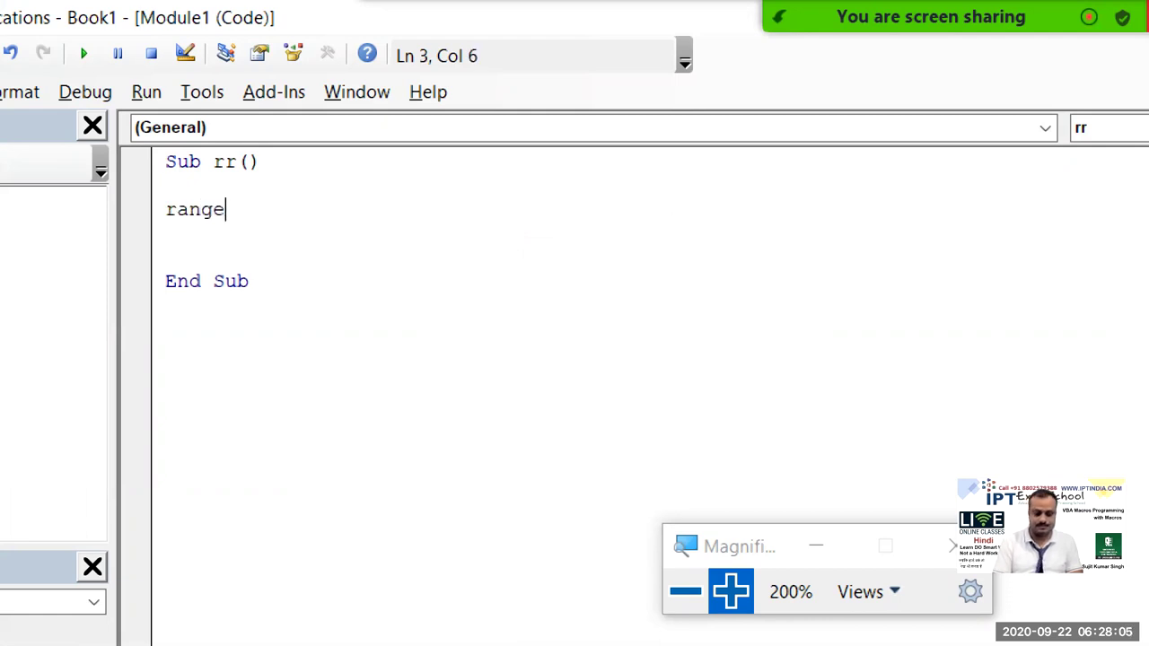
text(("A1:C)
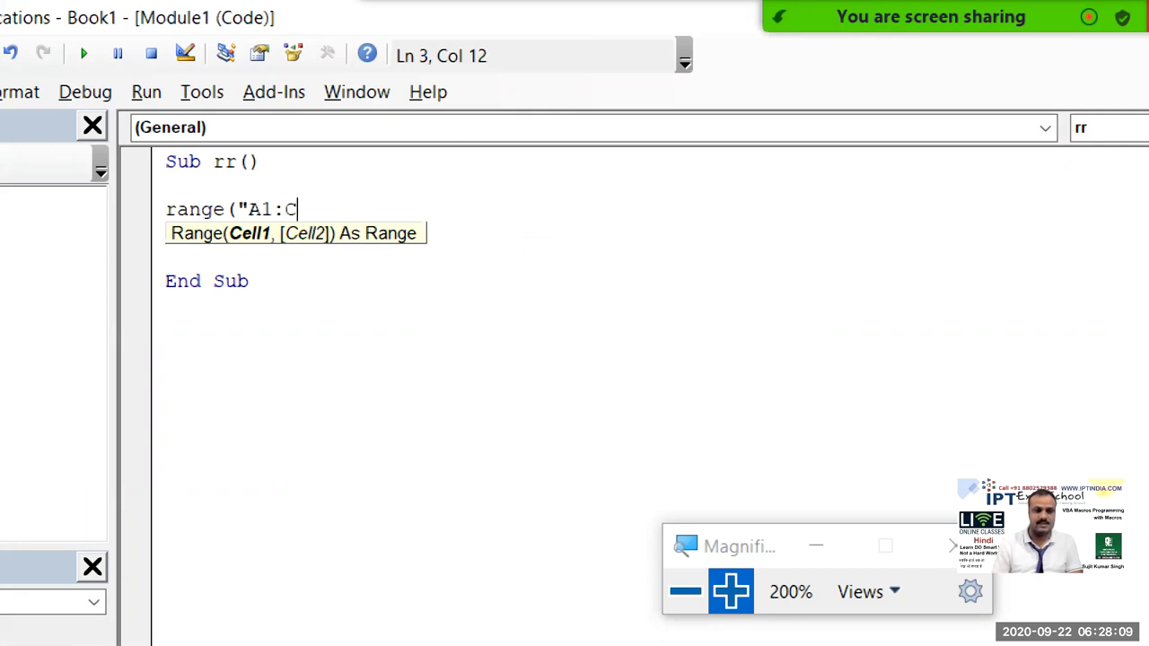
text(1"))
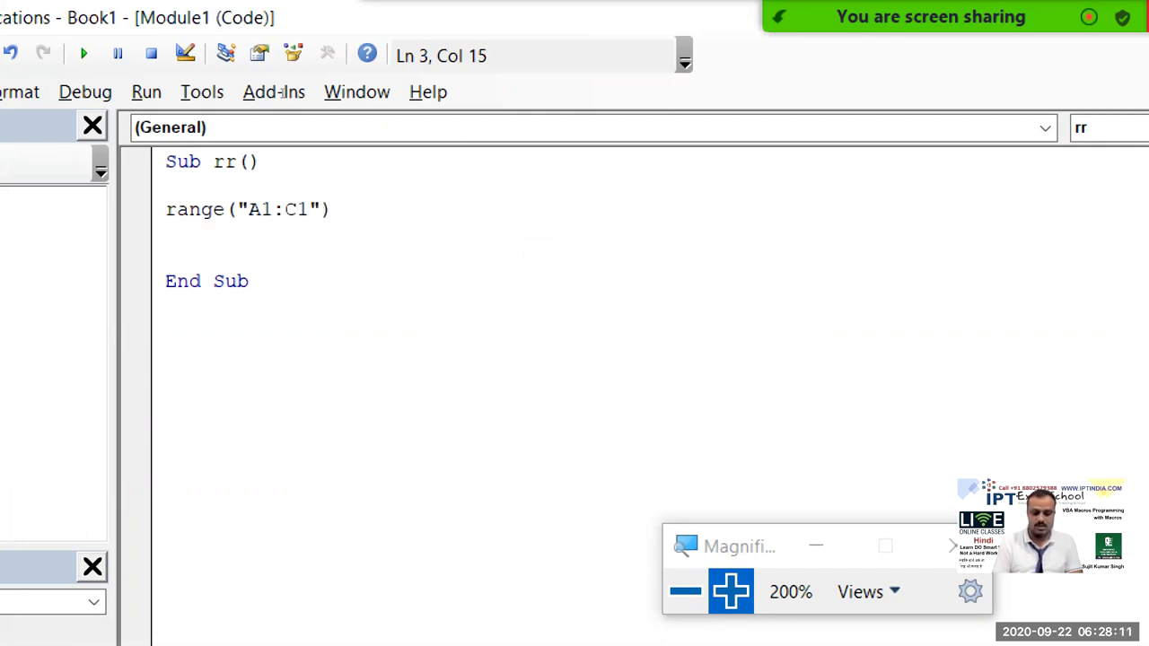
text(.v)
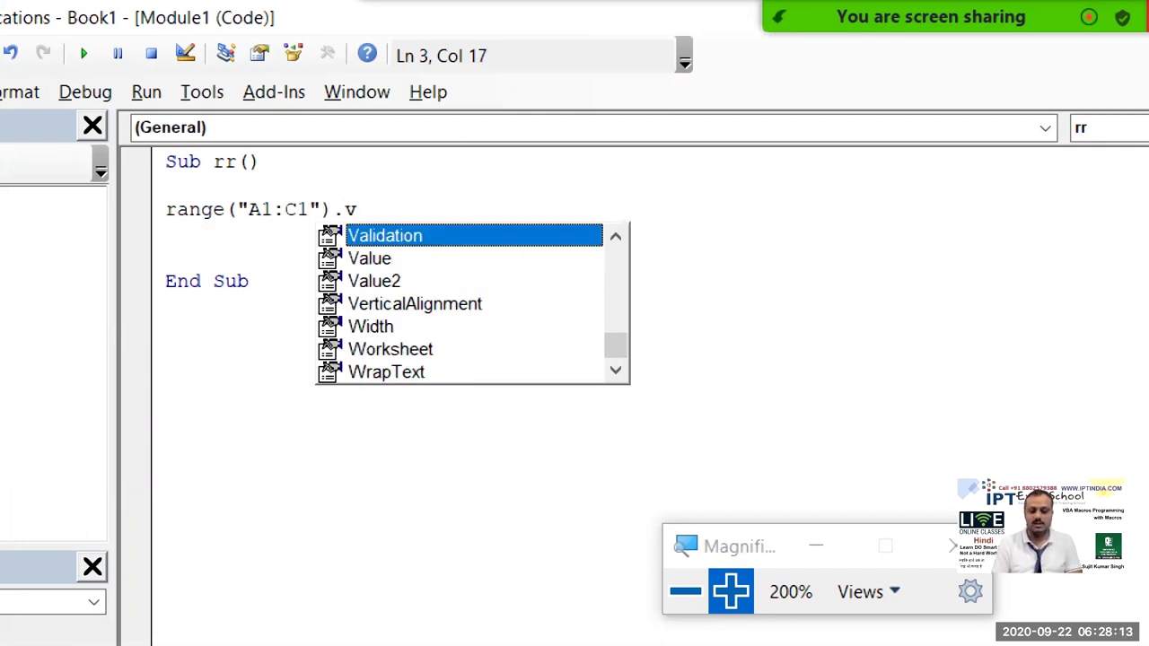
key(BackSpace)
text(f)
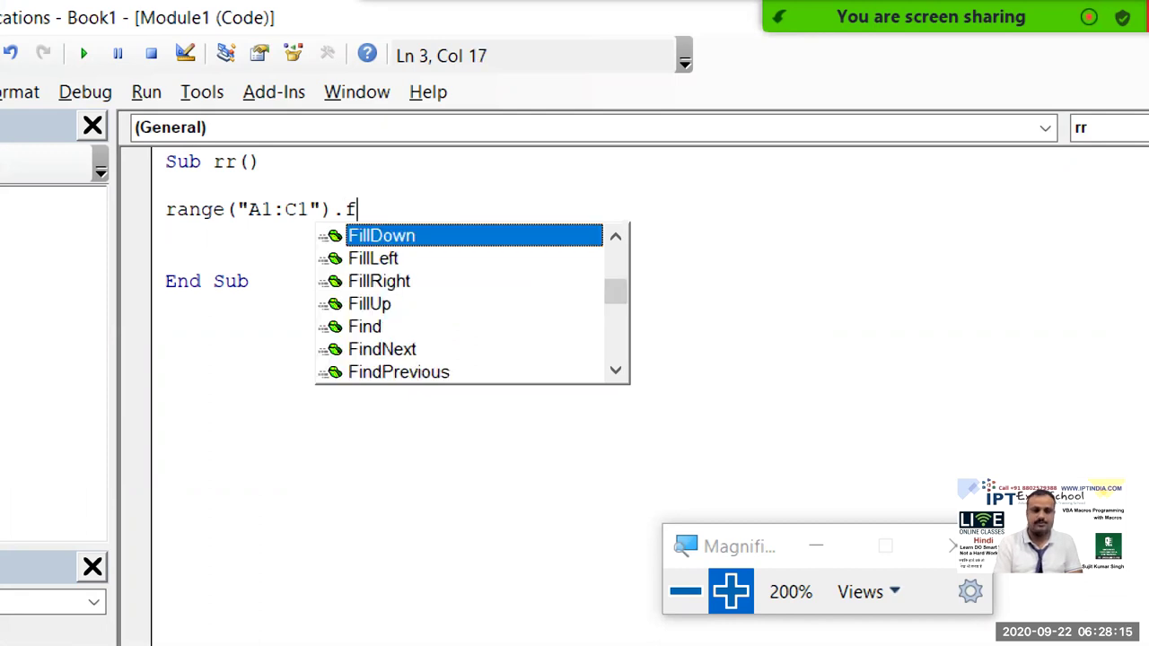
text(or)
key(BackSpace)
text(n)
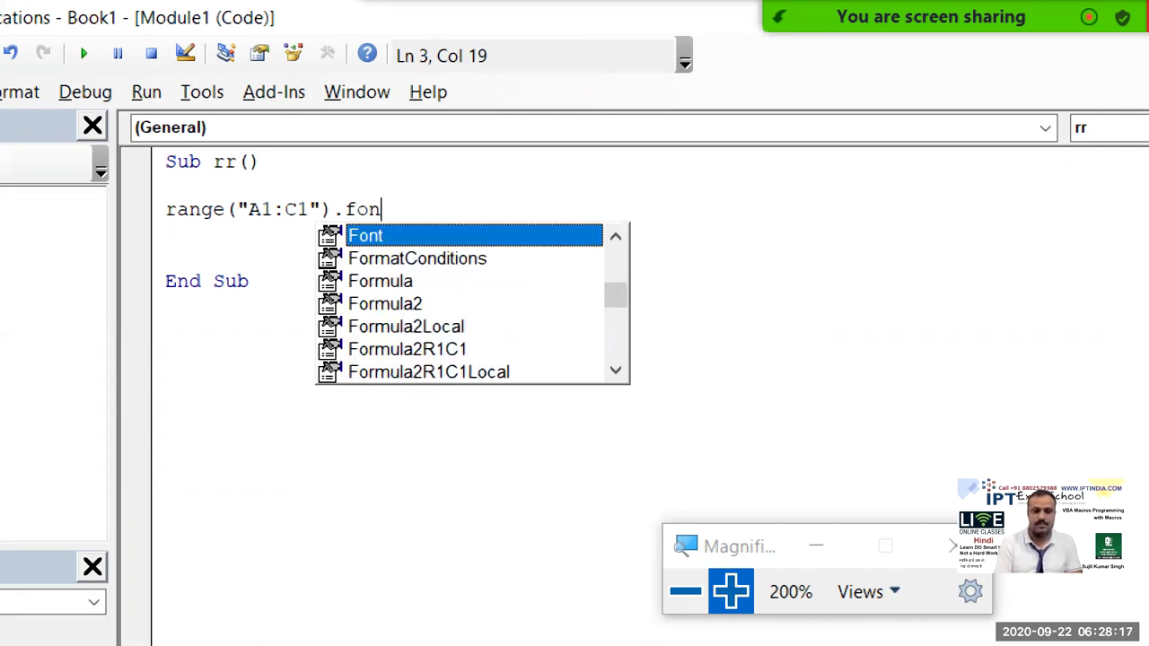
key(Tab)
text(.)
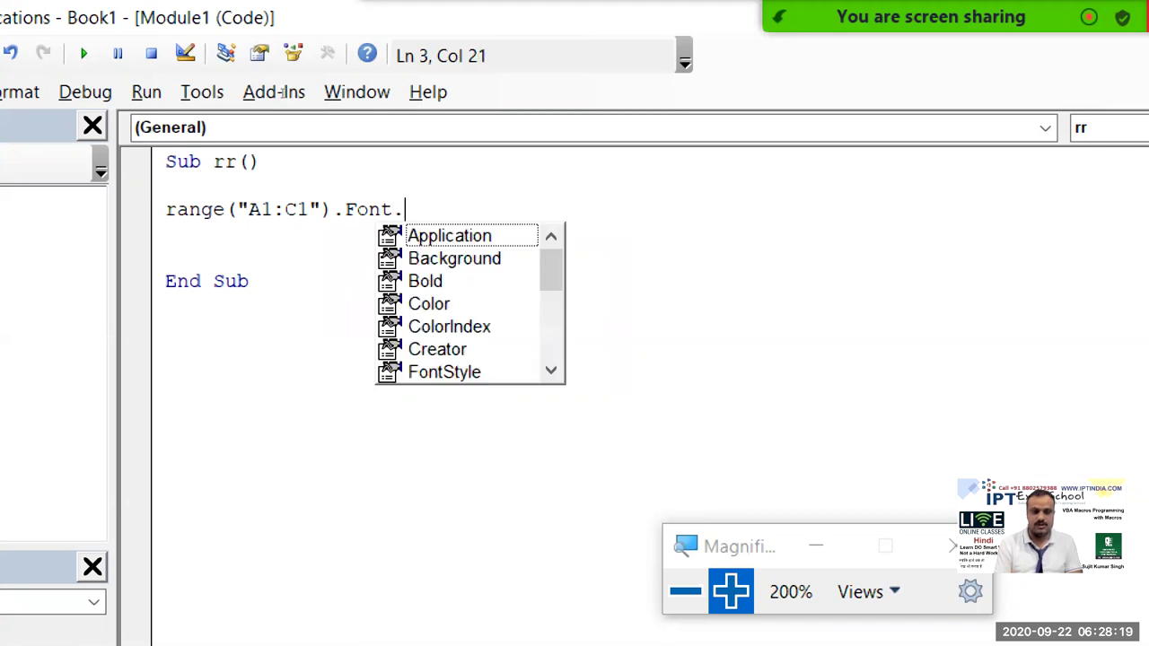
text(nam)
key(Tab)
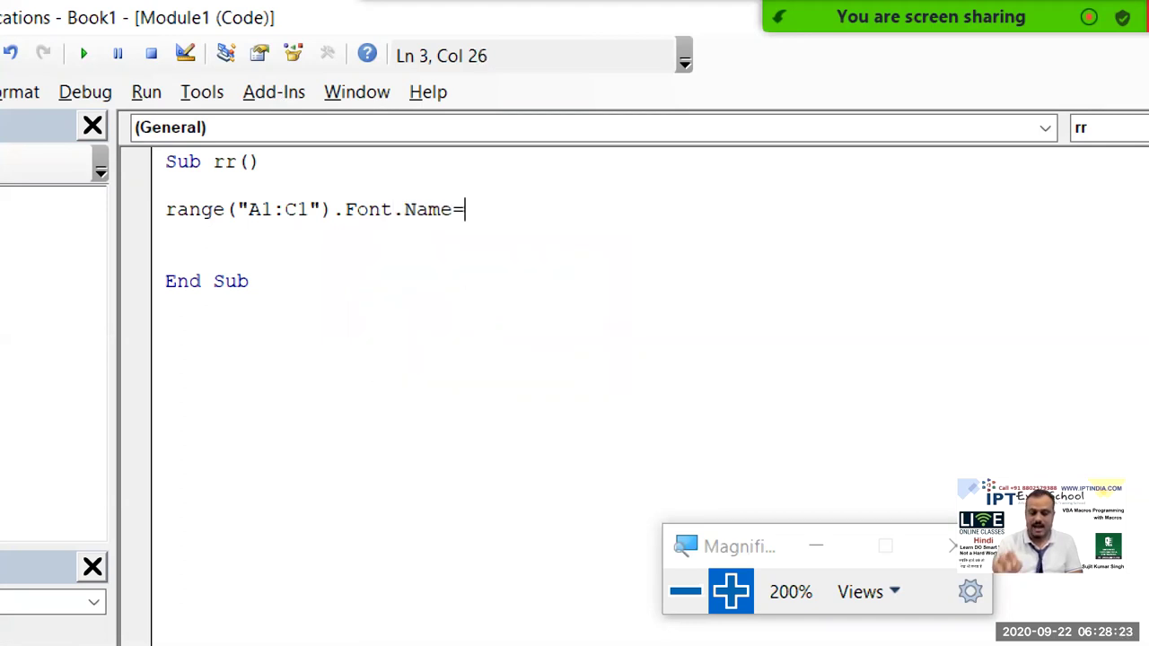
text(Arila)
key(Return)
text(range()
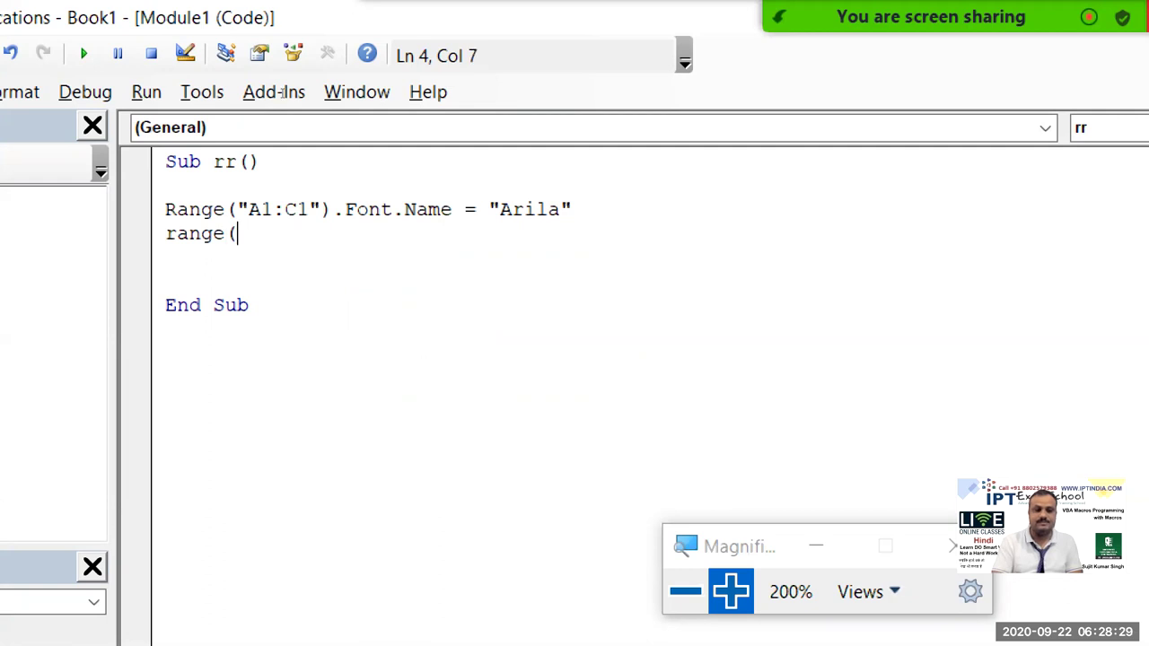
text("A1)
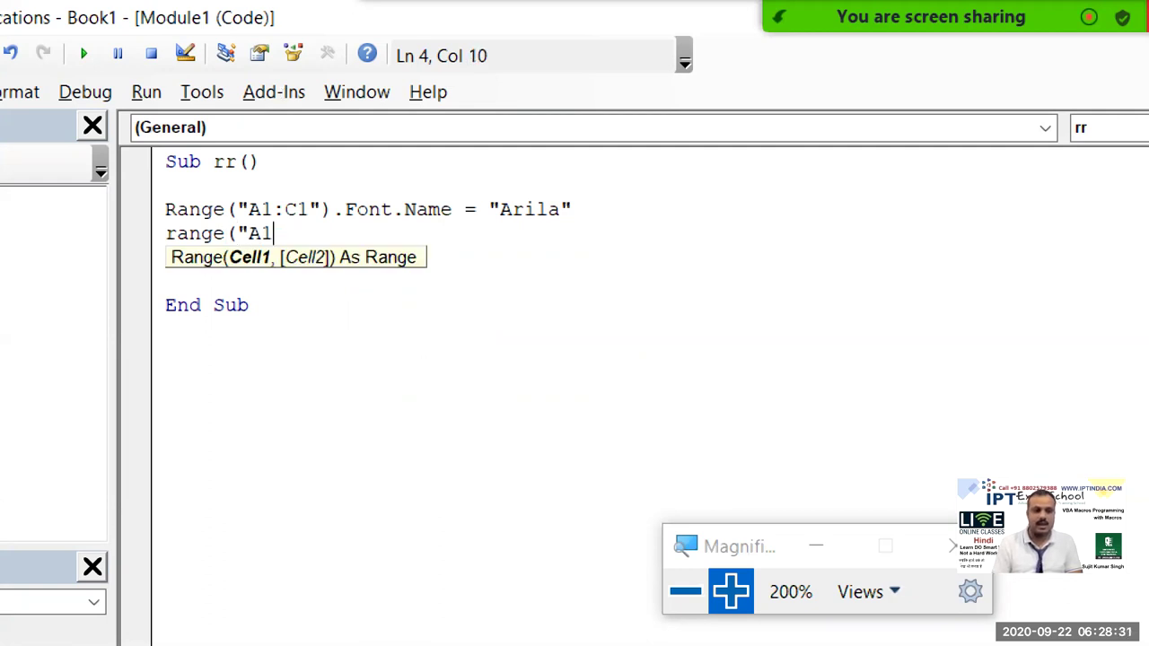
text(:C1")
text().)
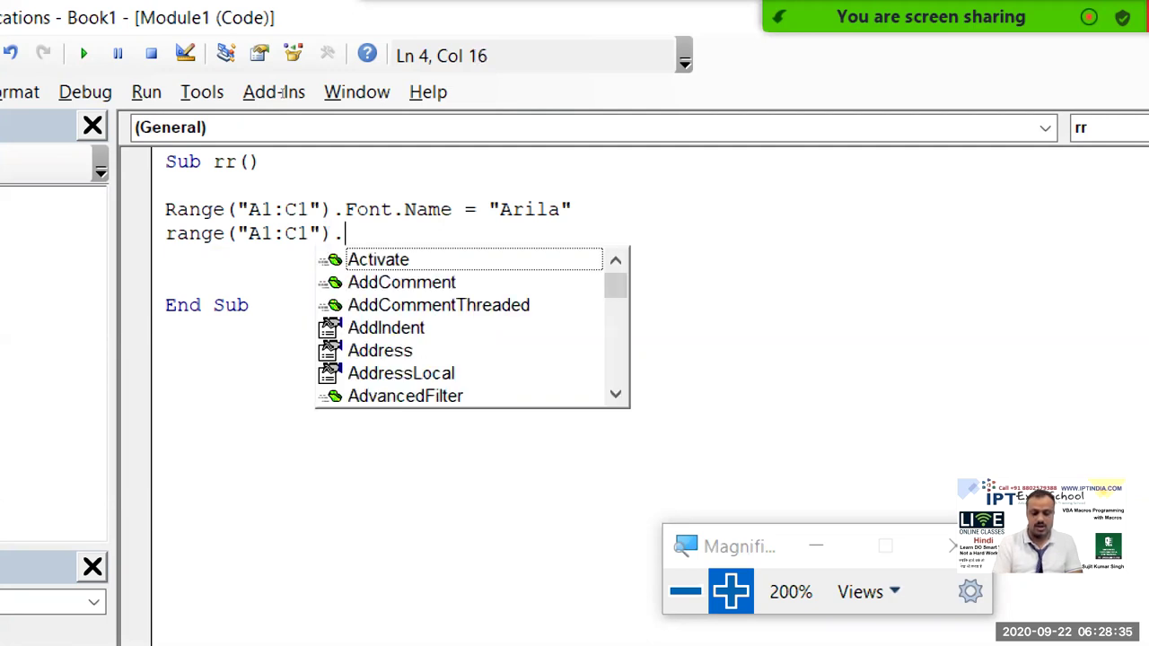
text(for)
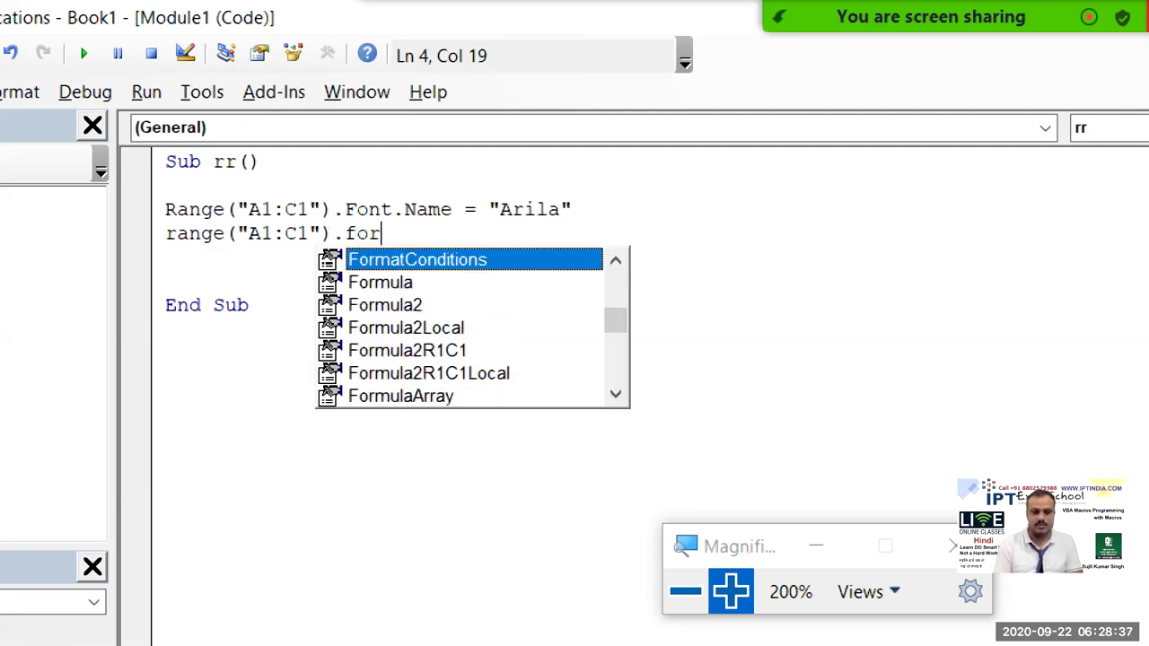
Step: Complete that line as Range("A1:C1").Font.Size = 12
key(BackSpace)
key(Tab)
text(.)
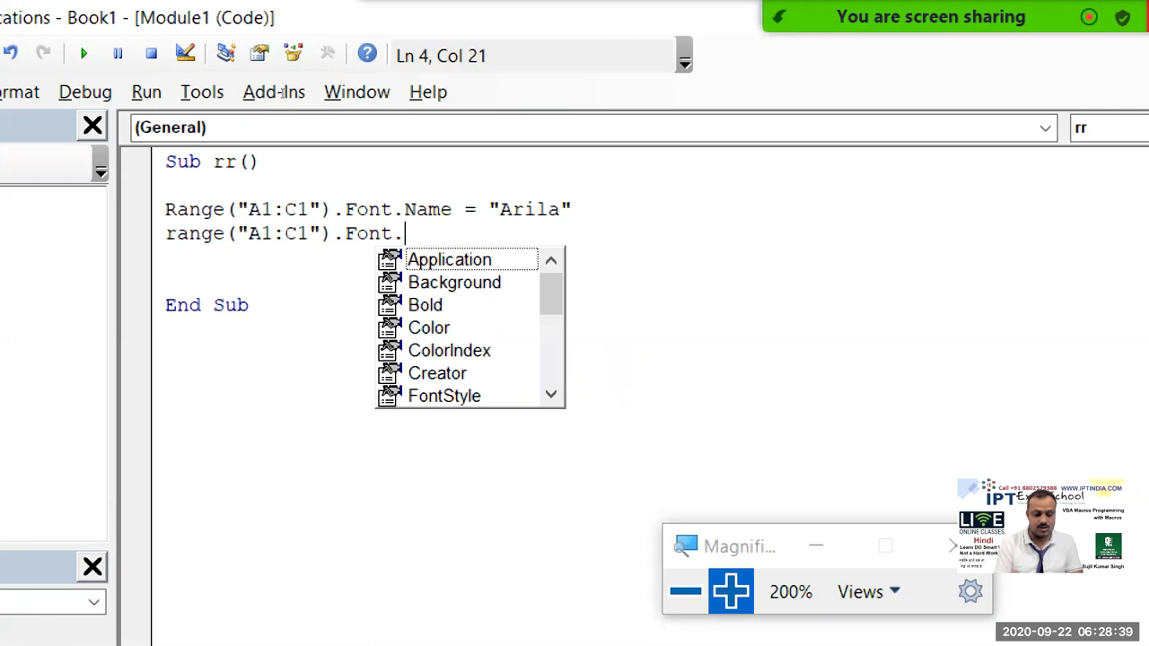
text(si)
key(Tab)
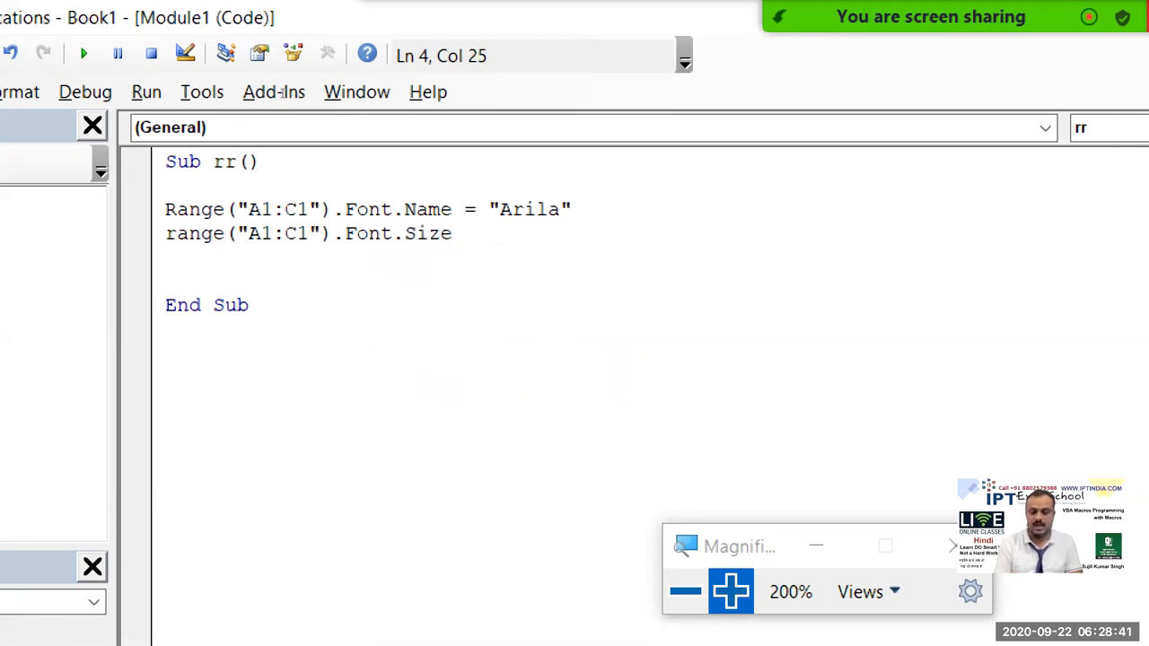
text(=12)
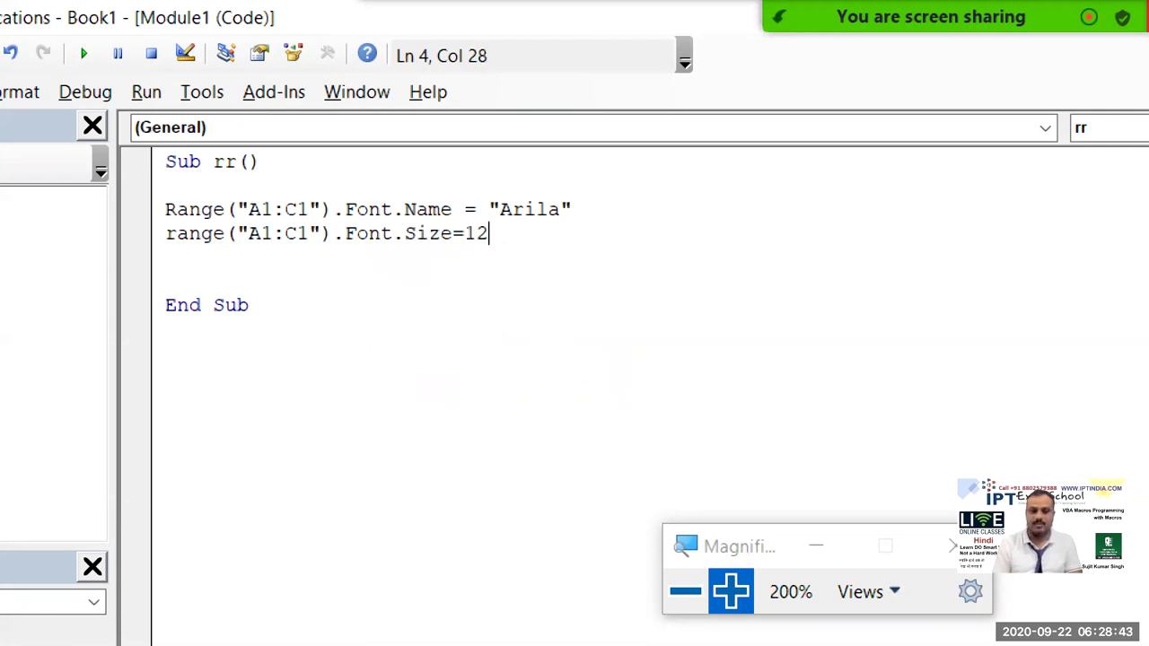
key(Return)
Step: Add the line Range("A1:C1").Font.Color = vbRed below it
text(range()
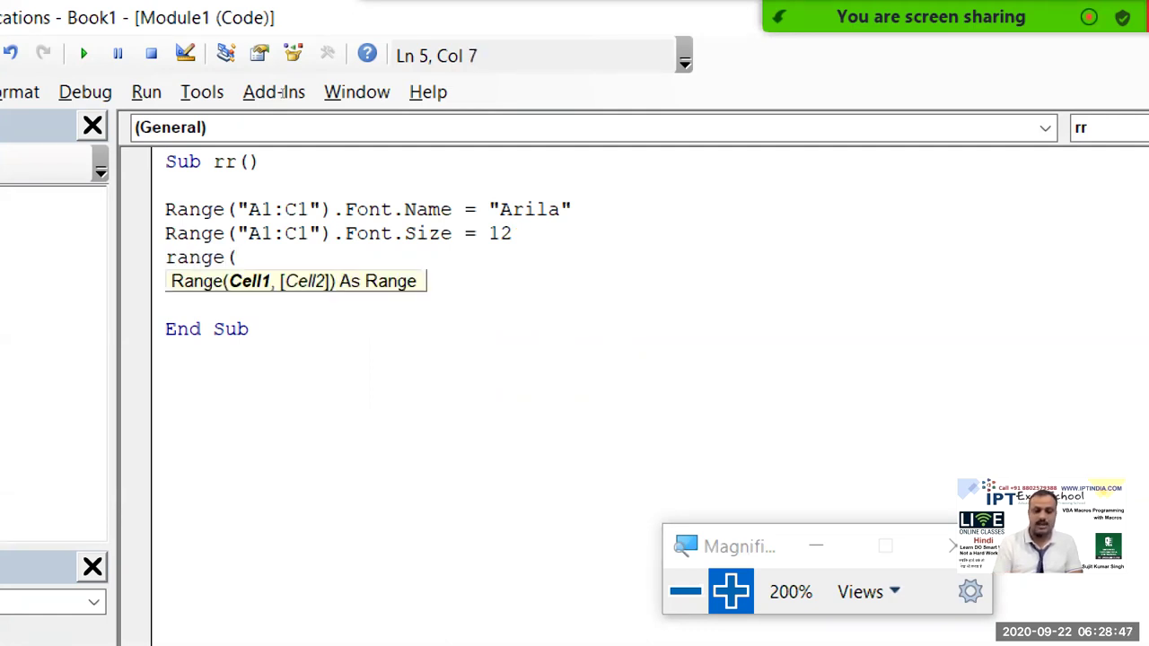
text(a1)
key(BackSpace)
key(BackSpace)
text(a)
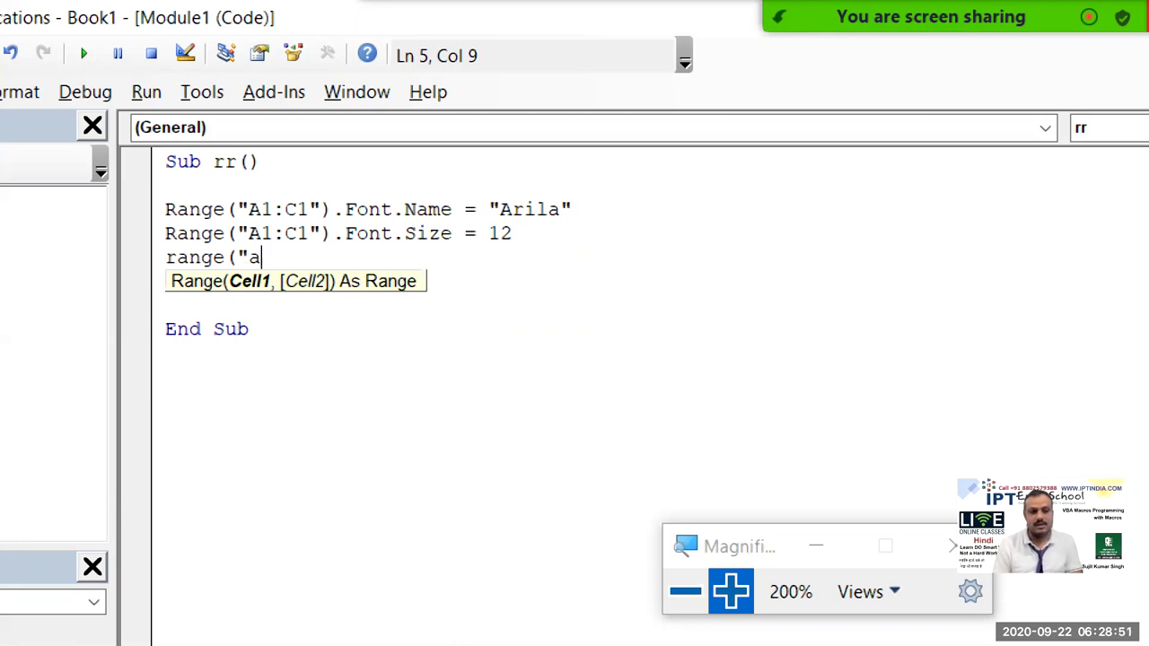
key(BackSpace)
text(A1:)
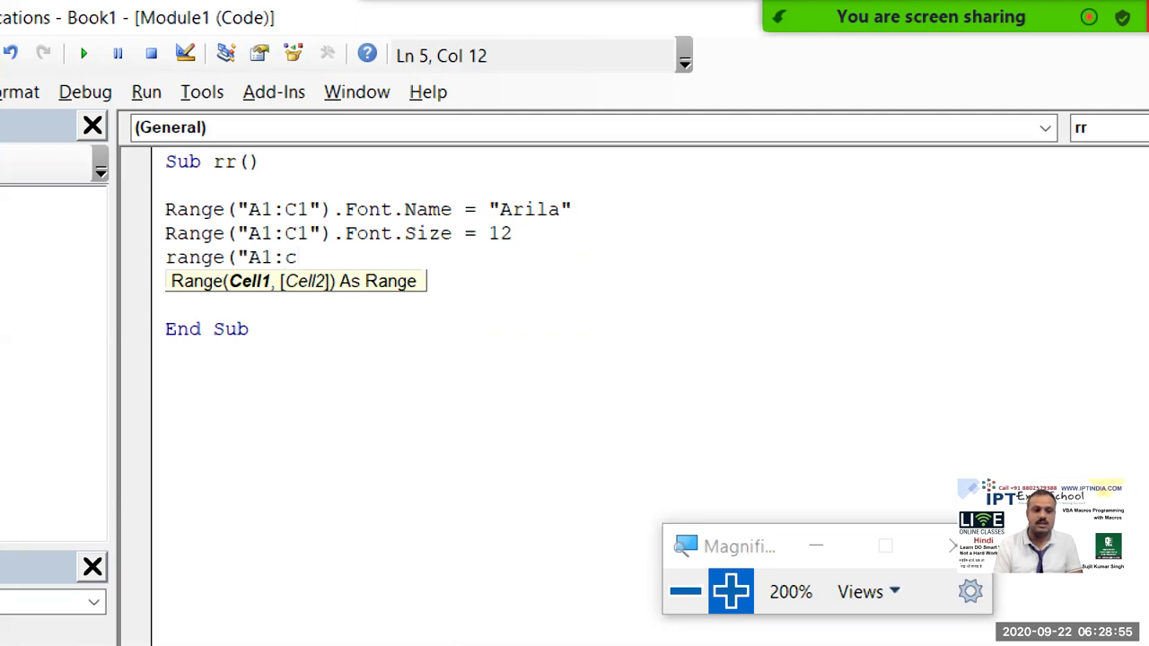
text(C1)
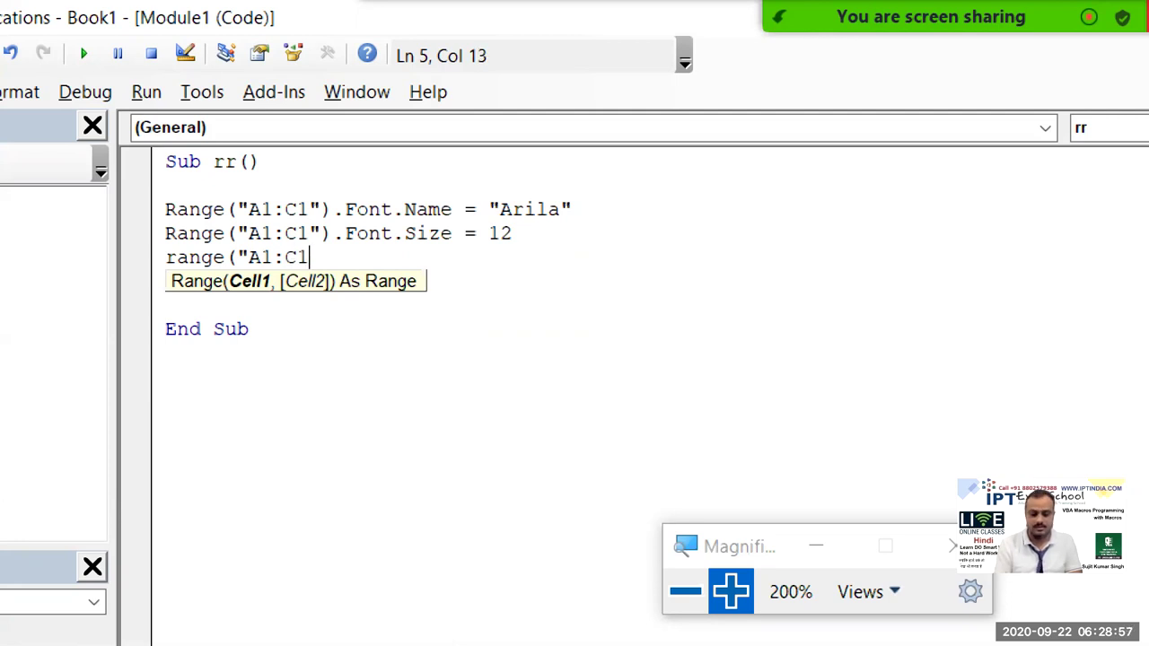
text("))
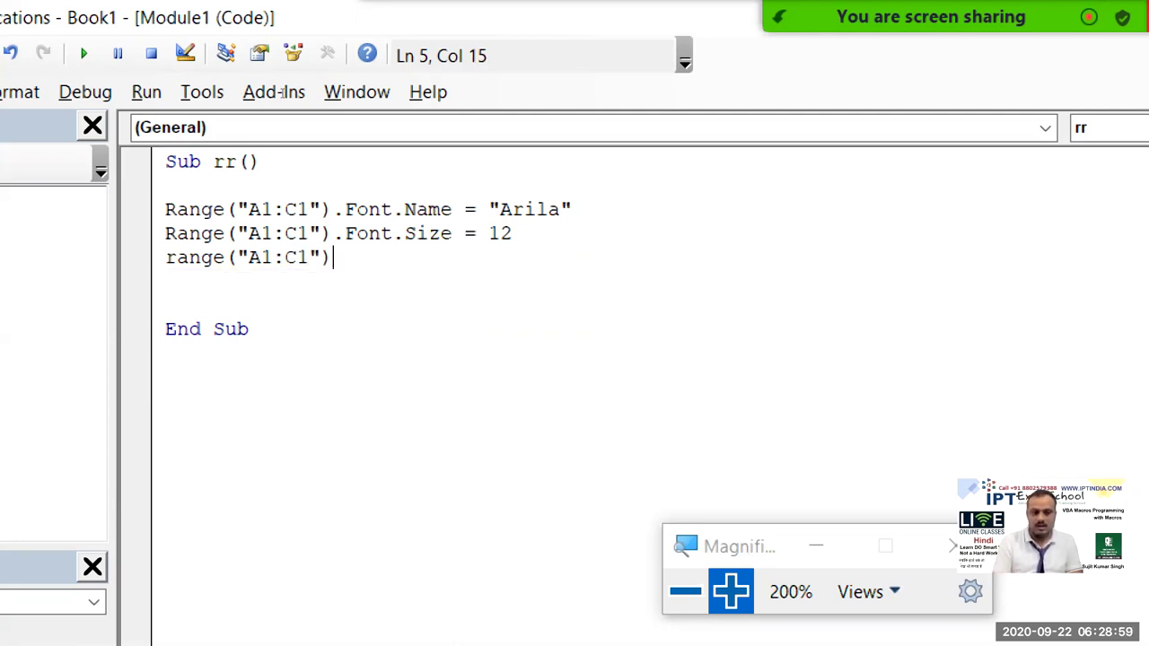
text(.fo)
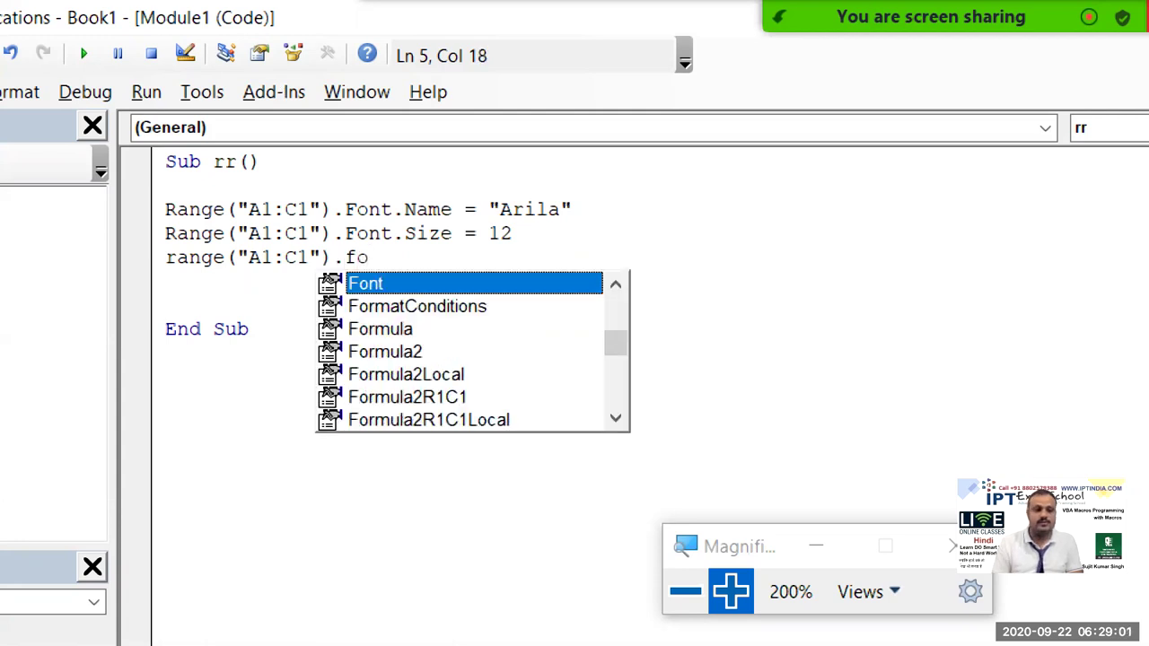
key(Tab)
text(.co)
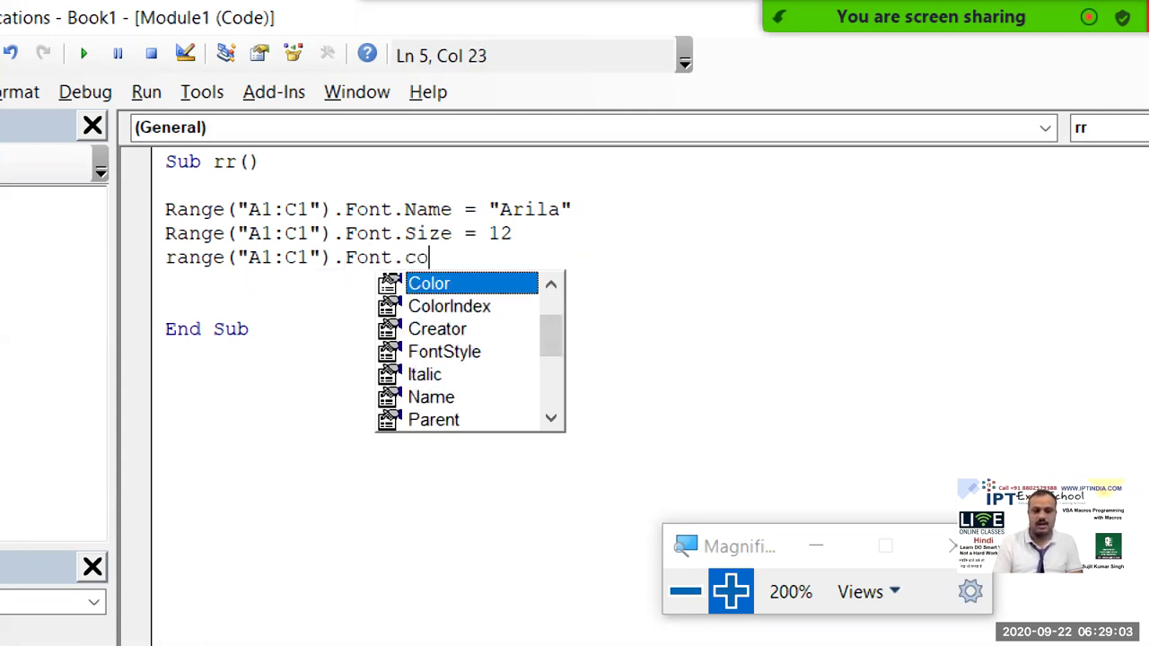
key(Tab)
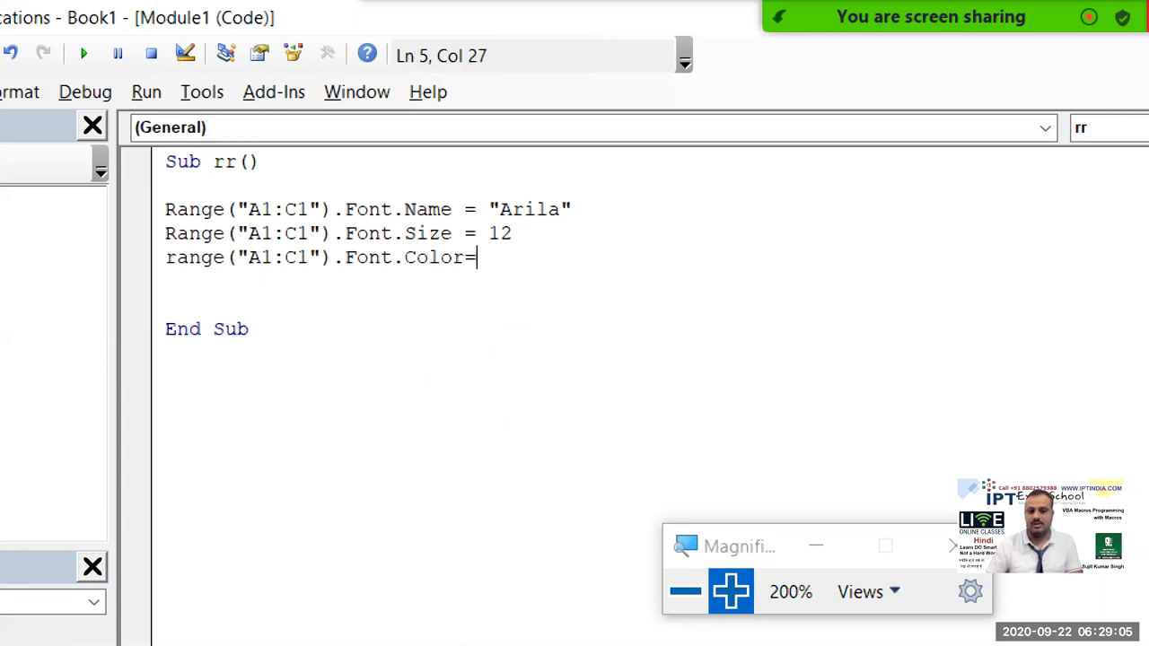
text(vbred)
key(Return)
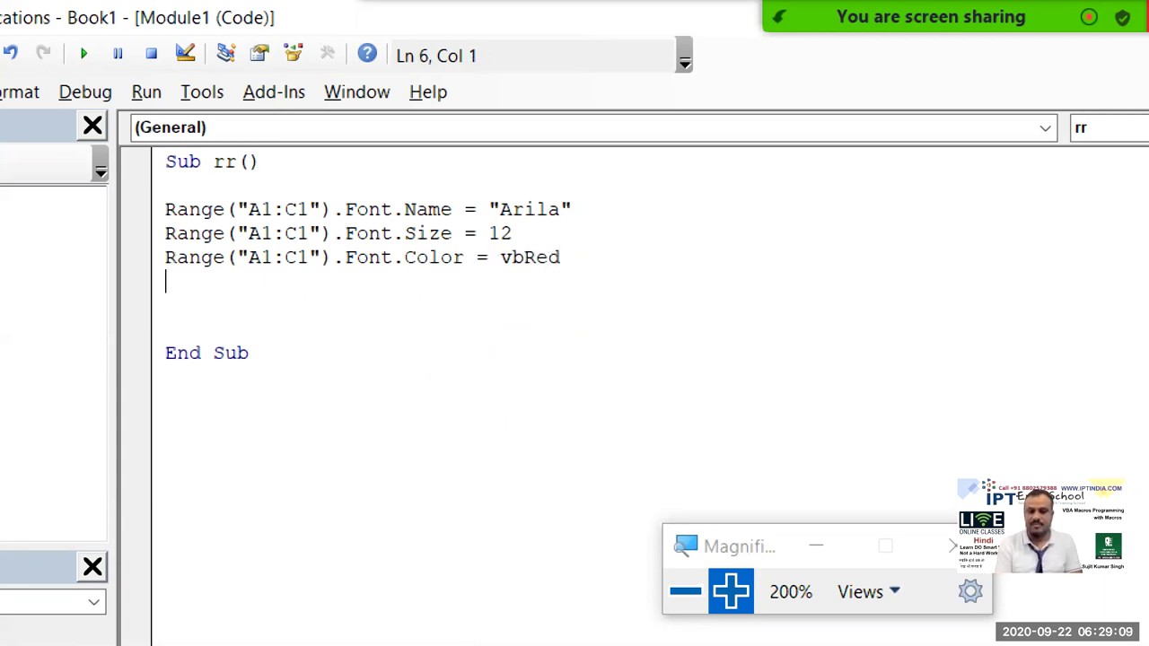
key(Up)
key(Up)
key(Up)
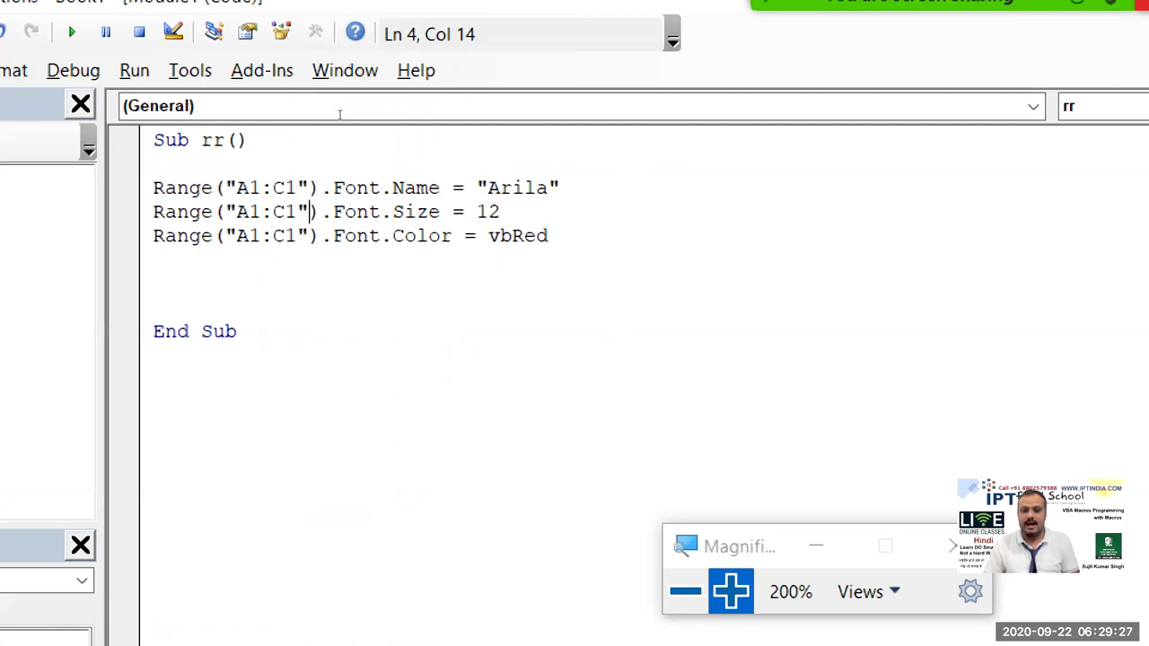
drag(391, 212, 499, 212)
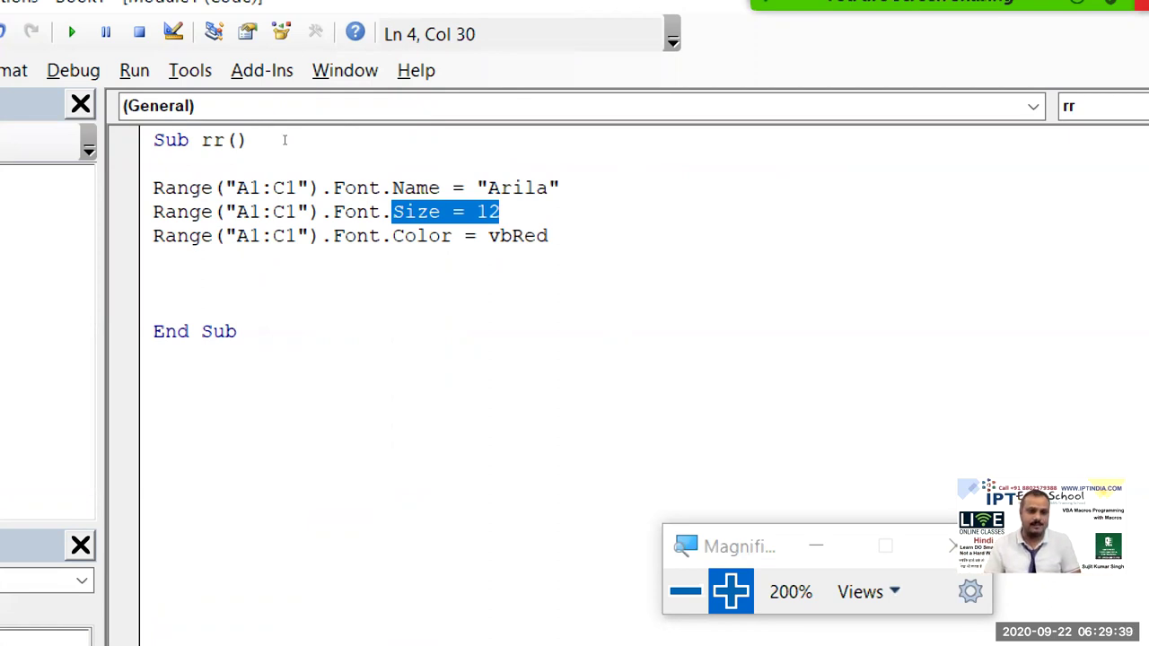
key(Down)
key(Down)
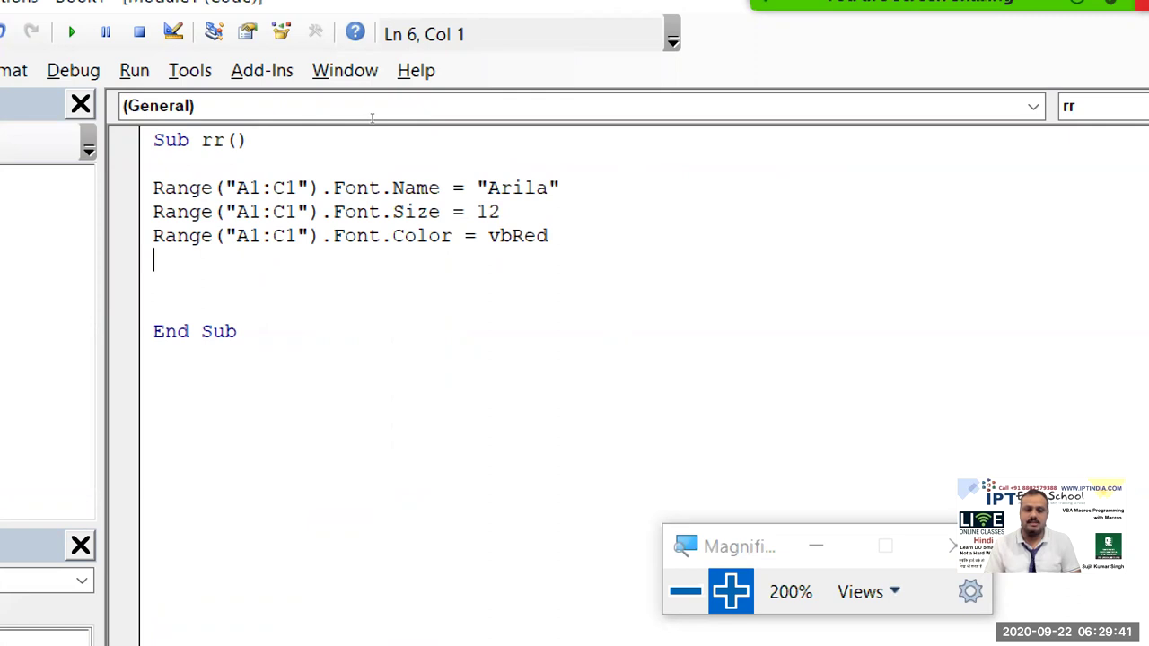
key(ctrl+shift+Left)
key(shift+Home)
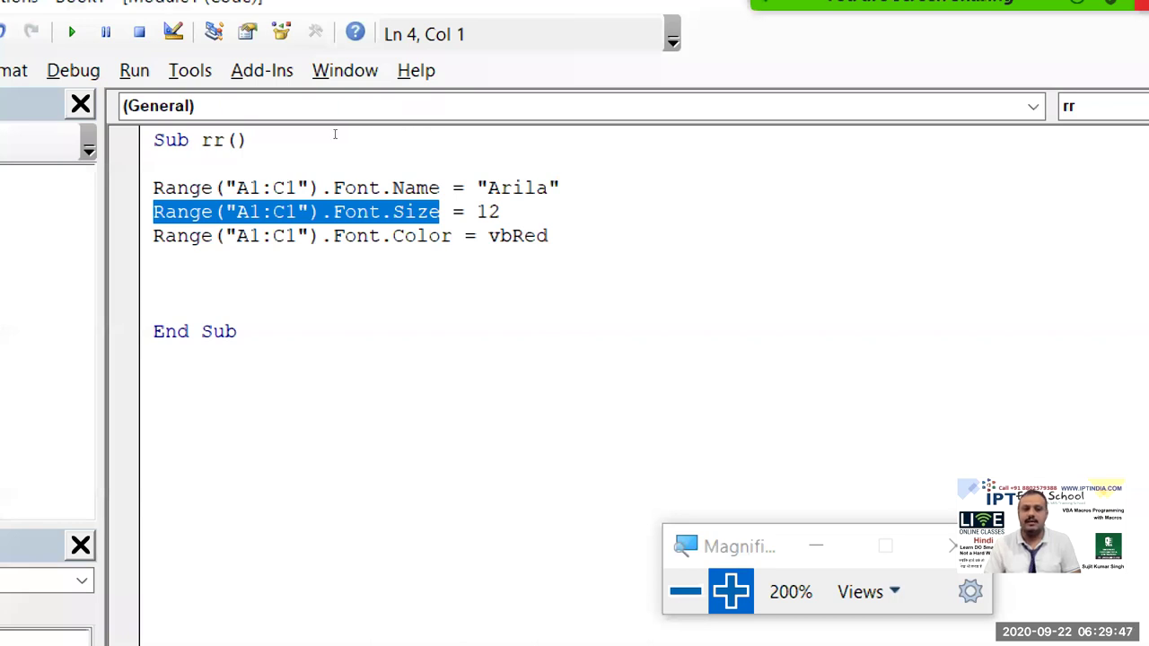
Step: Below the colour line, start a With Range("A1:C1").Font block
key(Down)
key(Down)
key(Return)
key(Return)
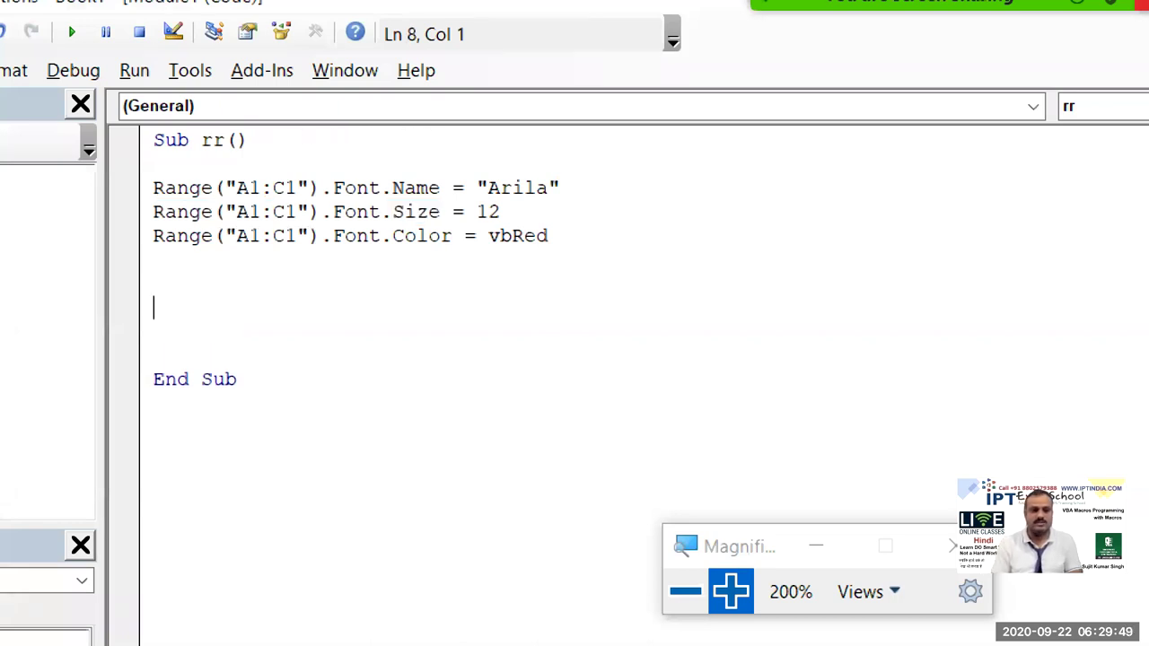
click(154, 284)
text(with range)
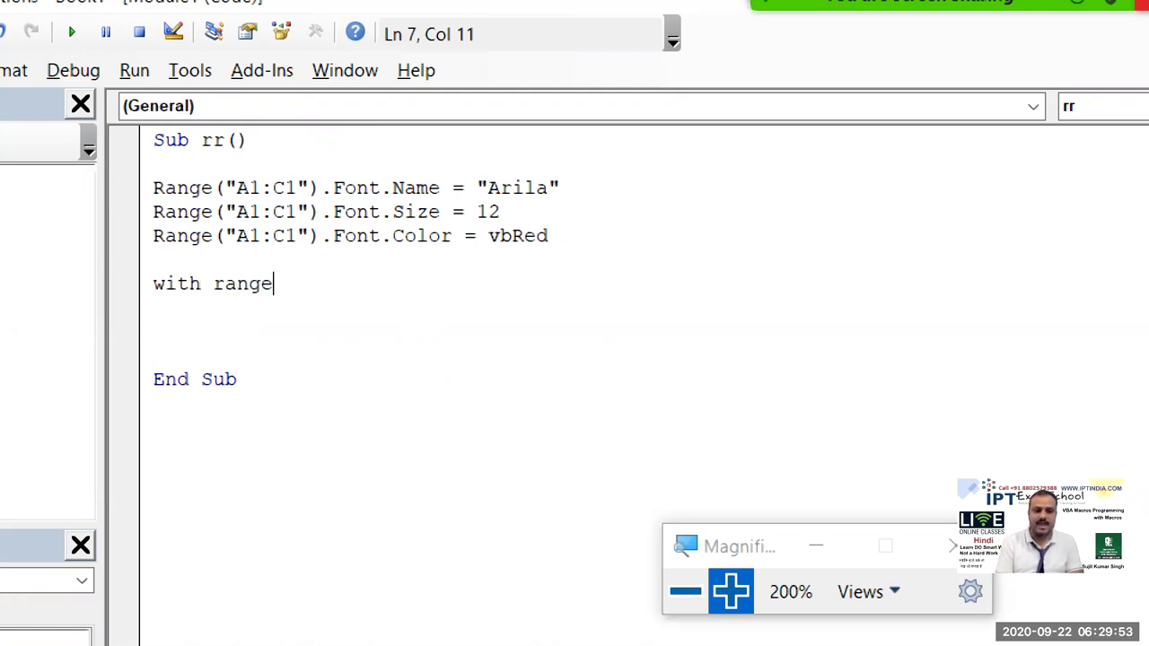
text(("A1:C1)
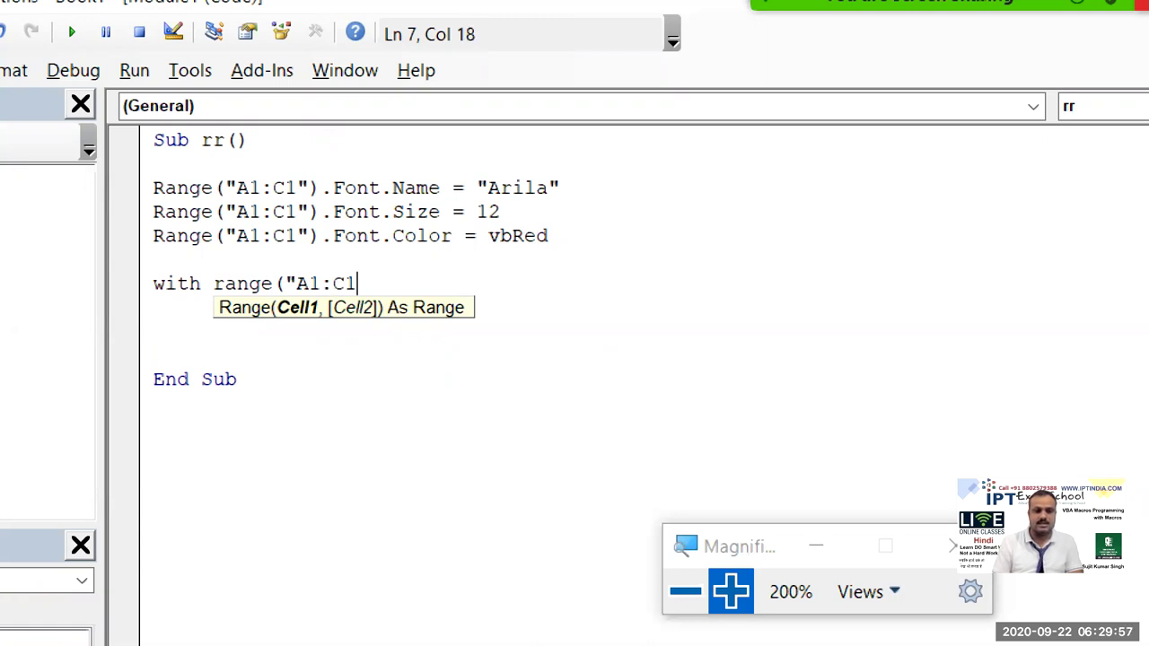
text(").)
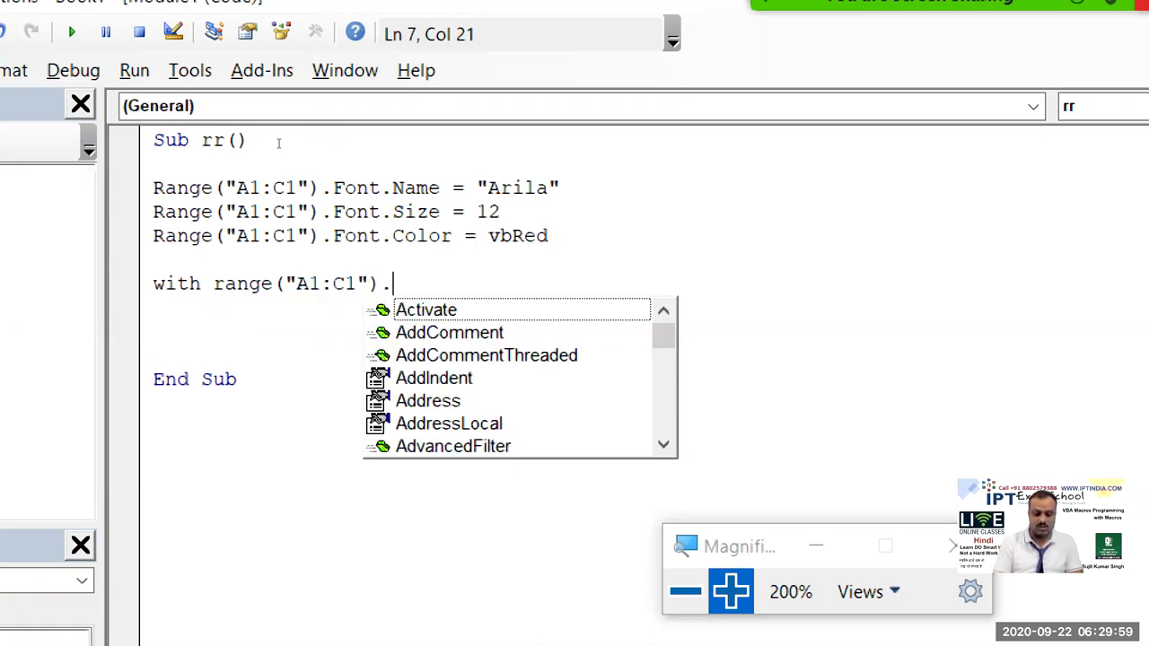
text(fon)
key(Tab)
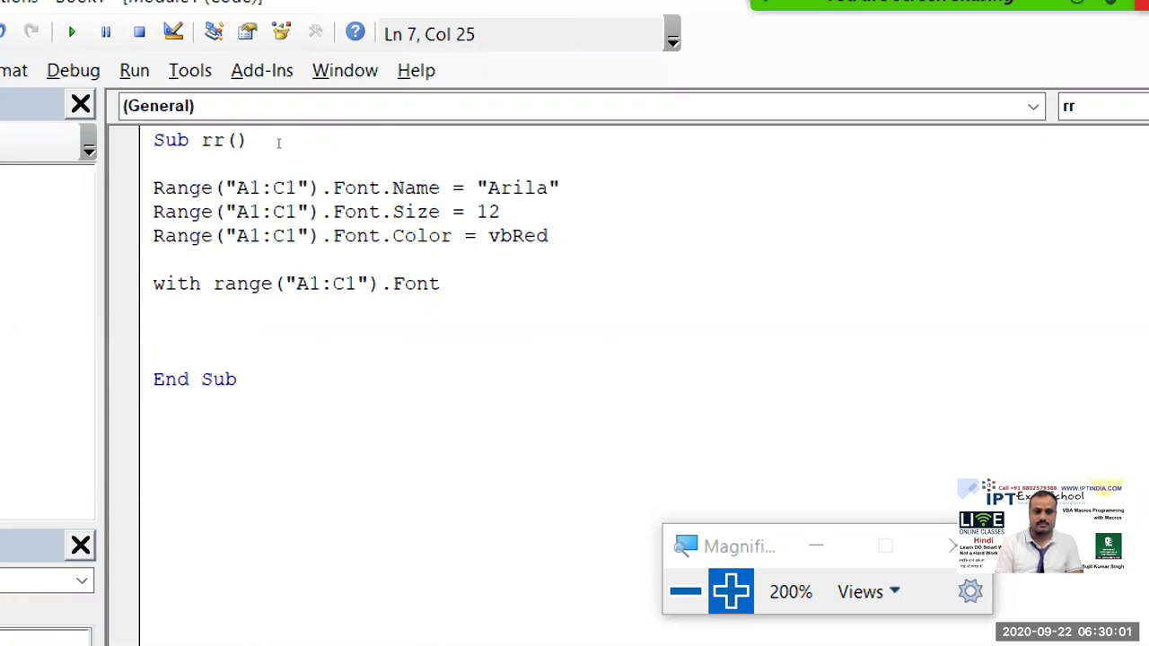
key(Return)
key(Return)
Step: Inside the With block, add .Name = "Arial"
click(153, 308)
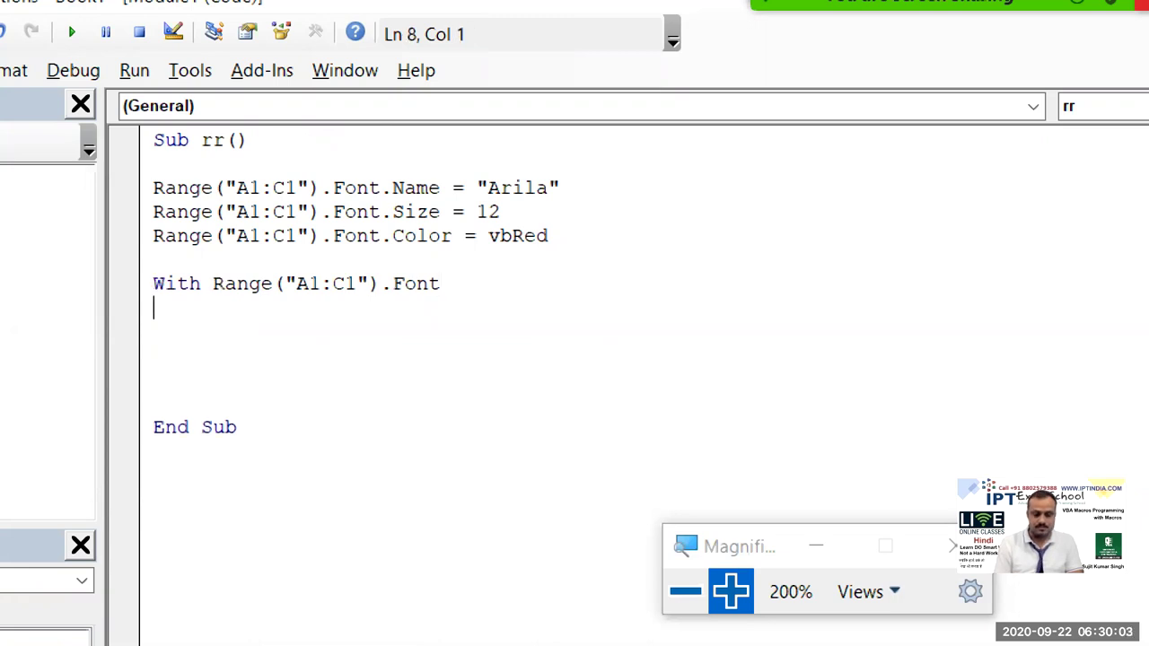
text(.)
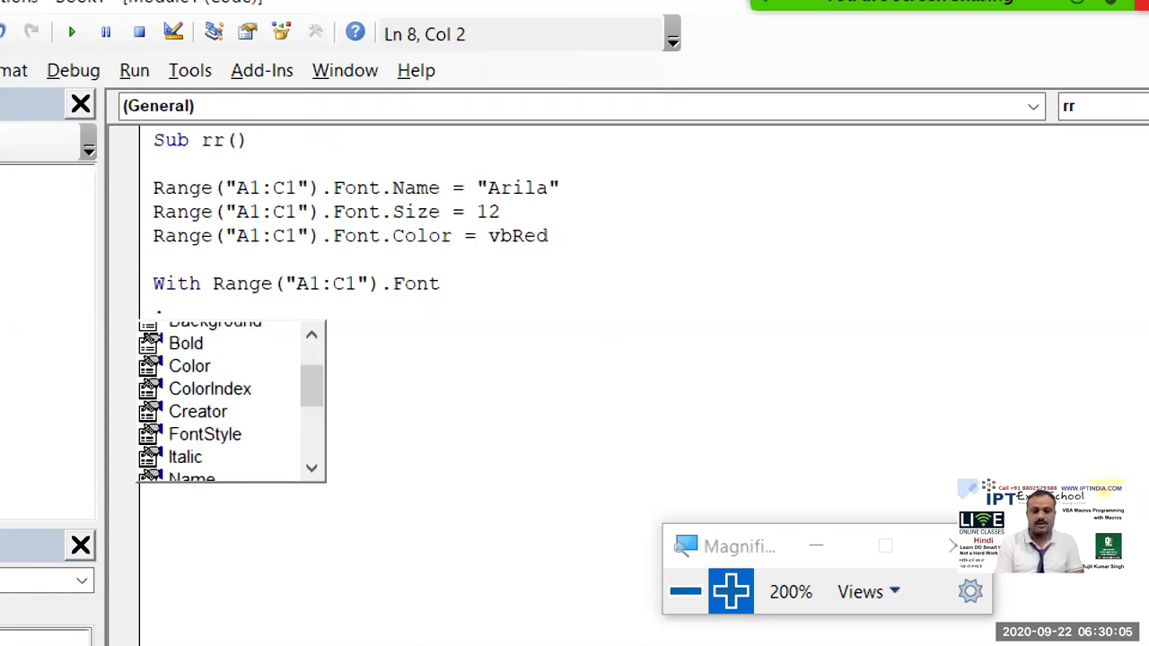
text(co)
key(BackSpace)
key(BackSpace)
text(nam)
key(Tab)
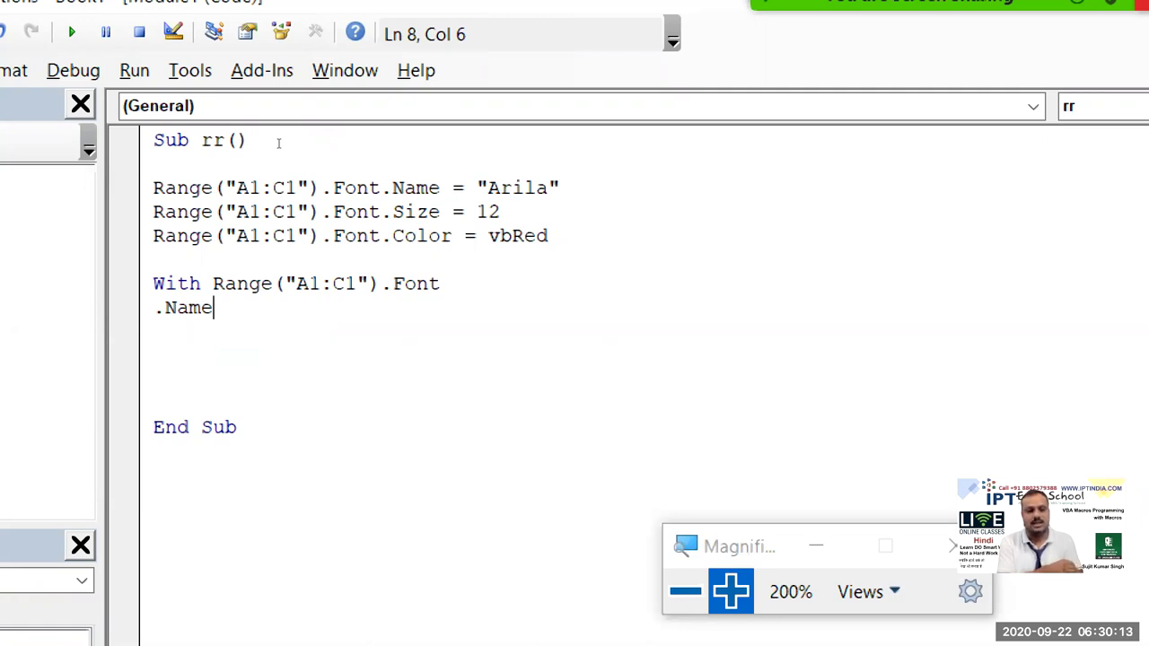
text(= )
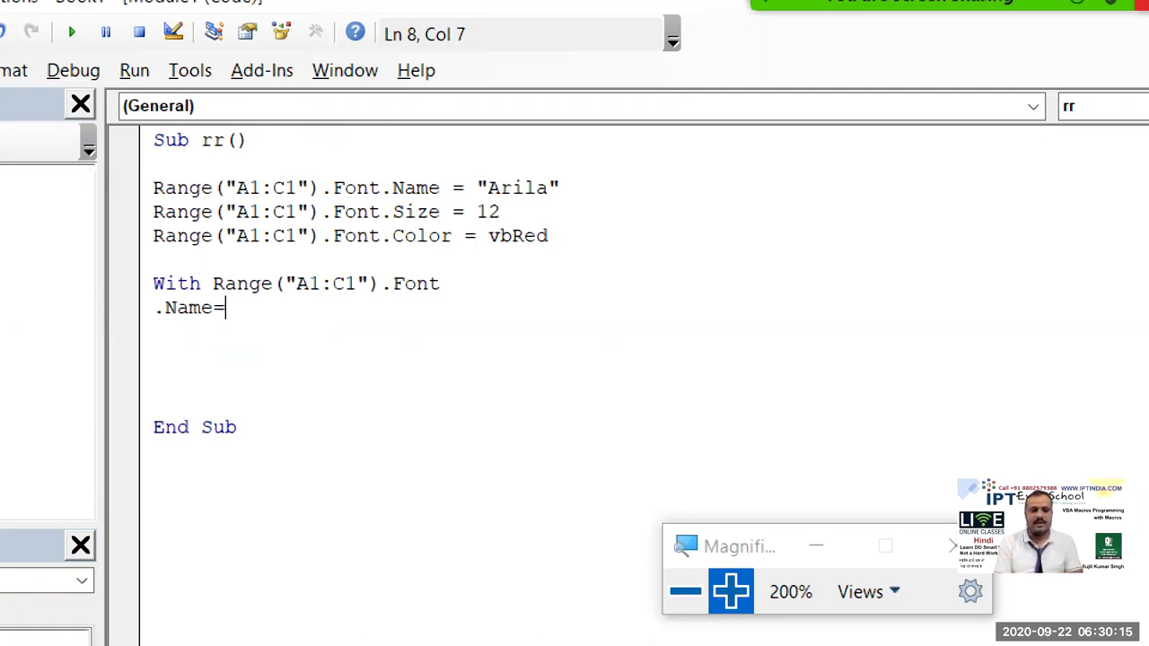
text(")
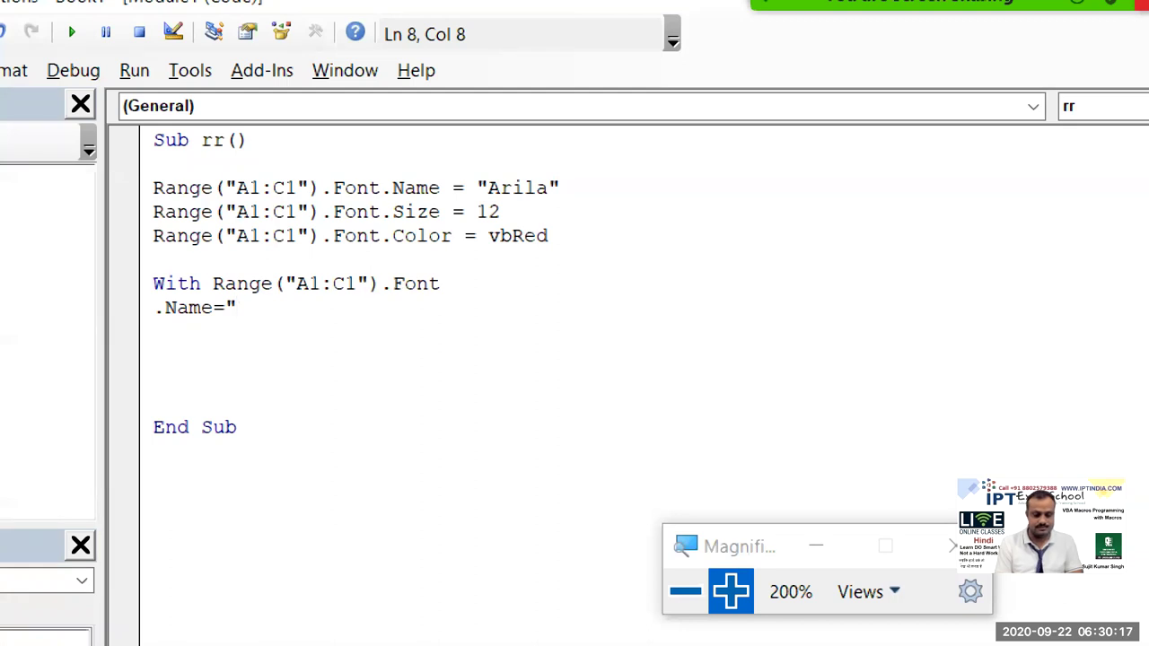
text(Arial)
text(")
key(Return)
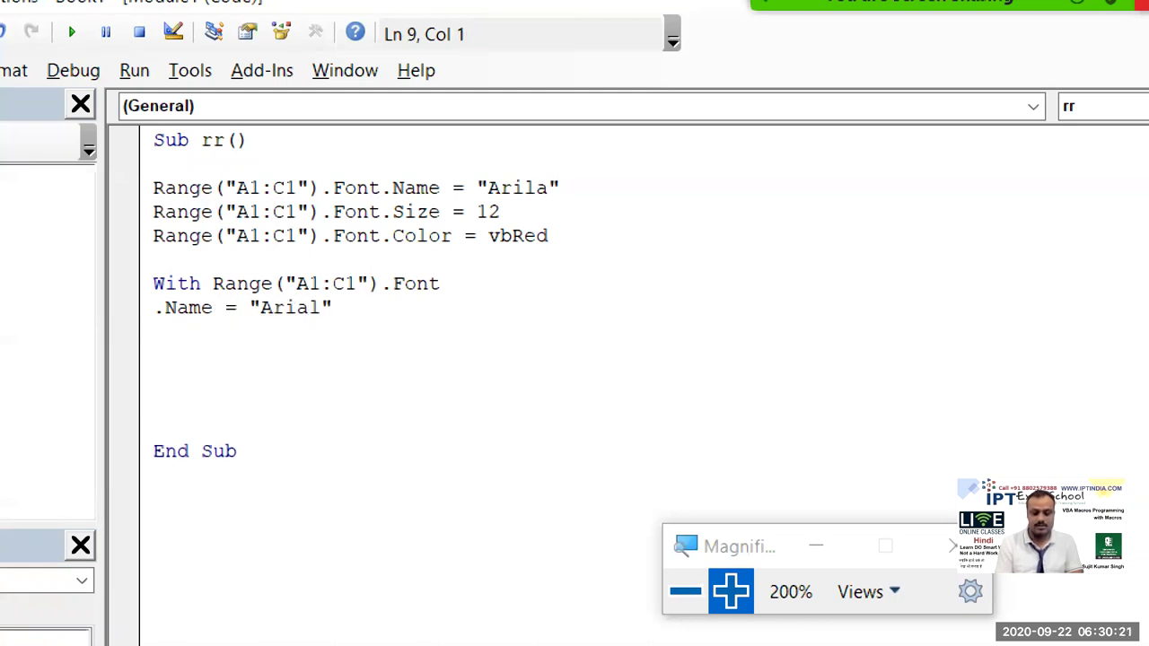
Step: Add .Size = 12 and .Color = vbRed lines inside the With block
text(.)
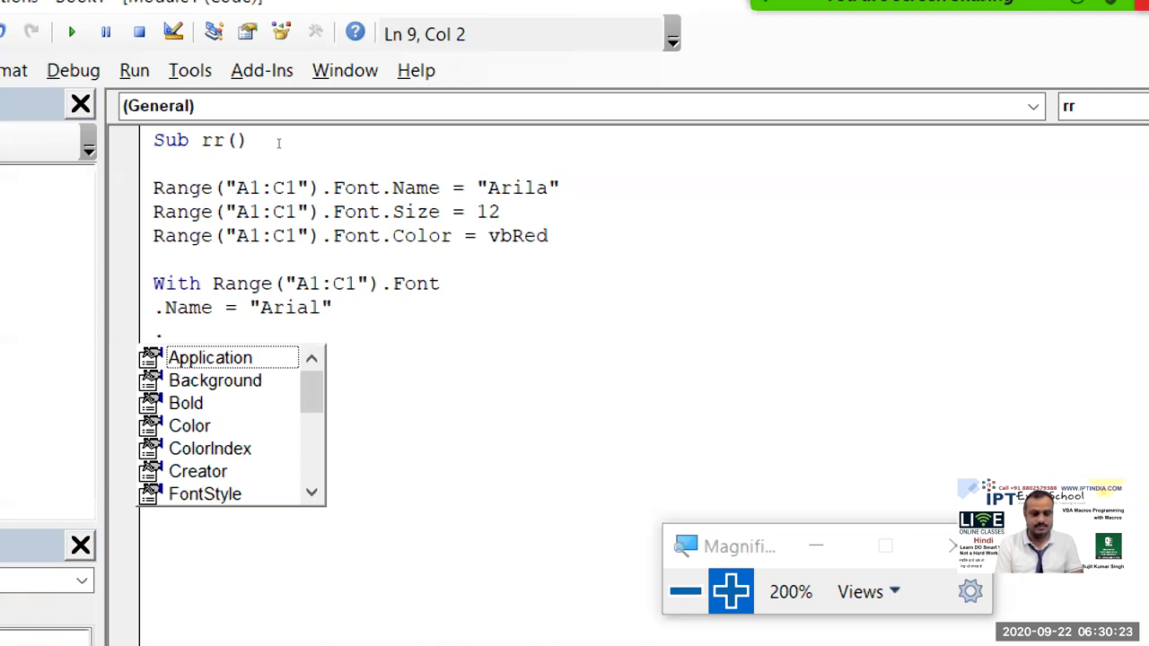
text(si)
key(Tab)
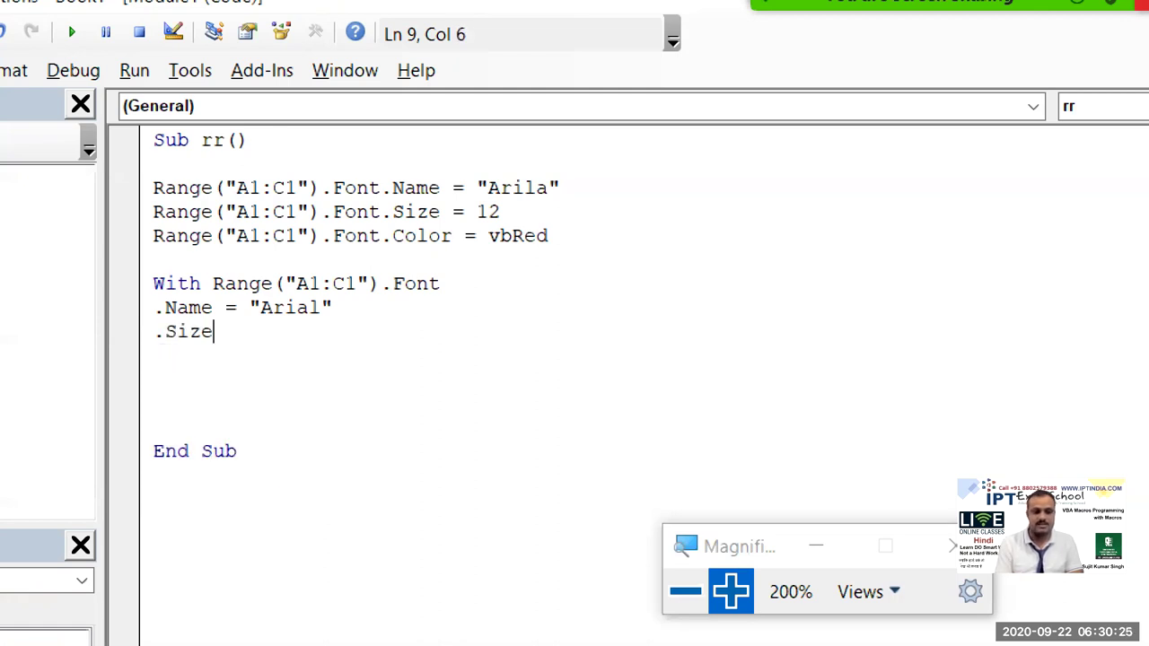
text(=")
key(BackSpace)
text(12)
key(Return)
text(.co)
key(Tab)
text(=)
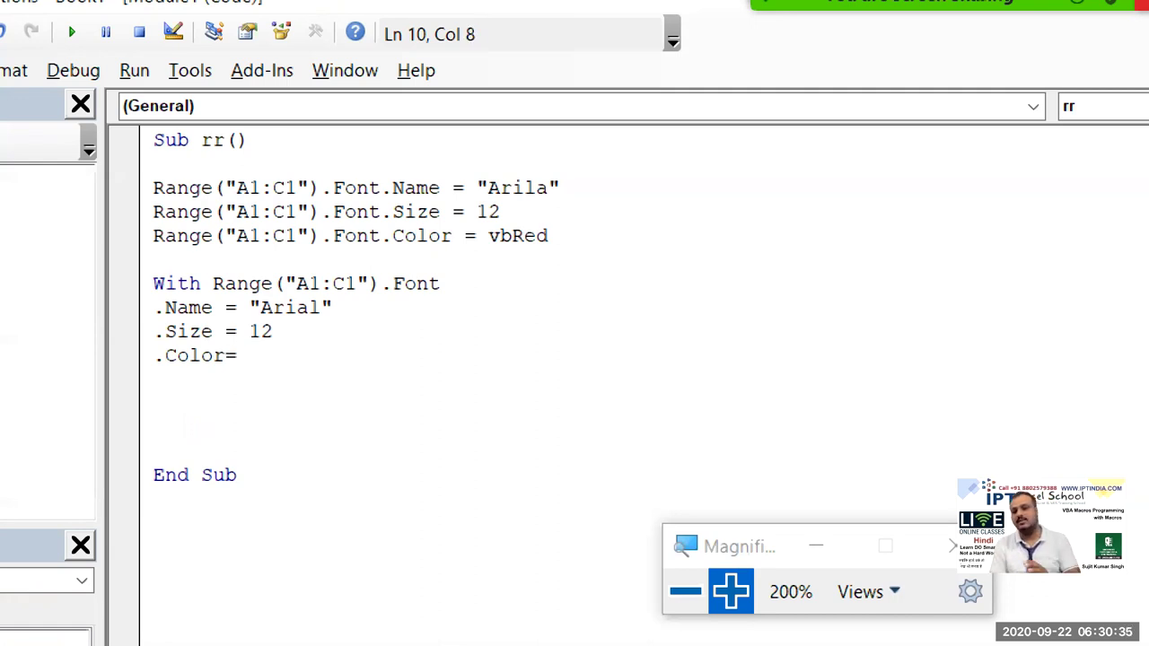
text(vbred)
key(Return)
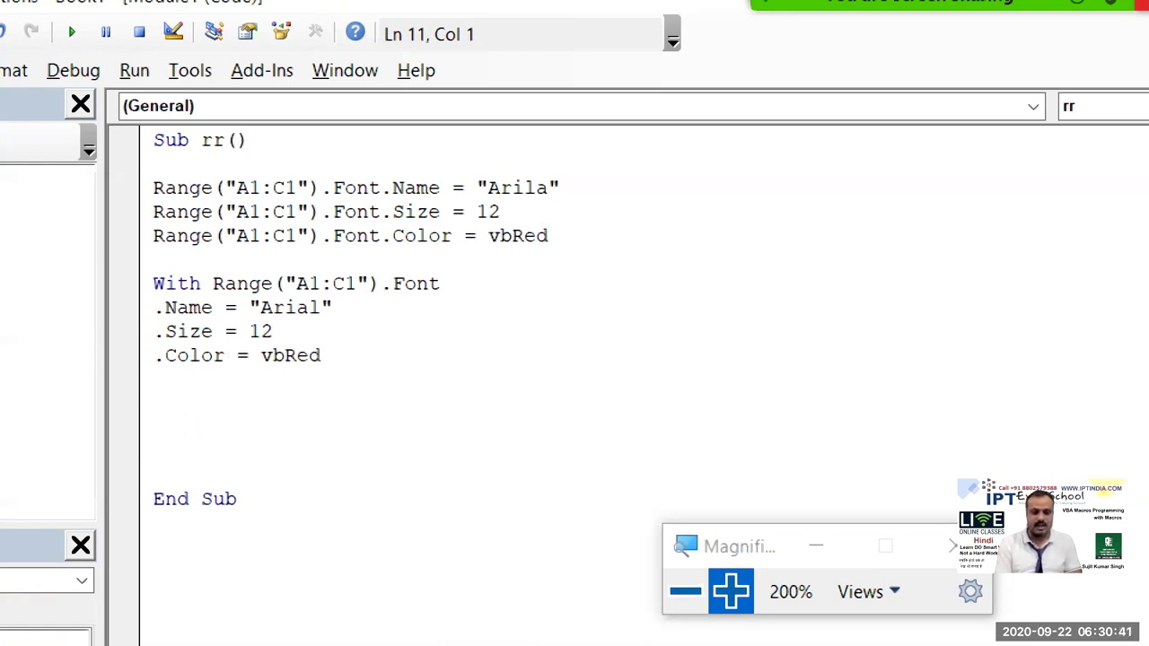
Step: Add a .Color = RGB(12, 36, 85) line as the next setting in the block
text(.co)
key(Tab)
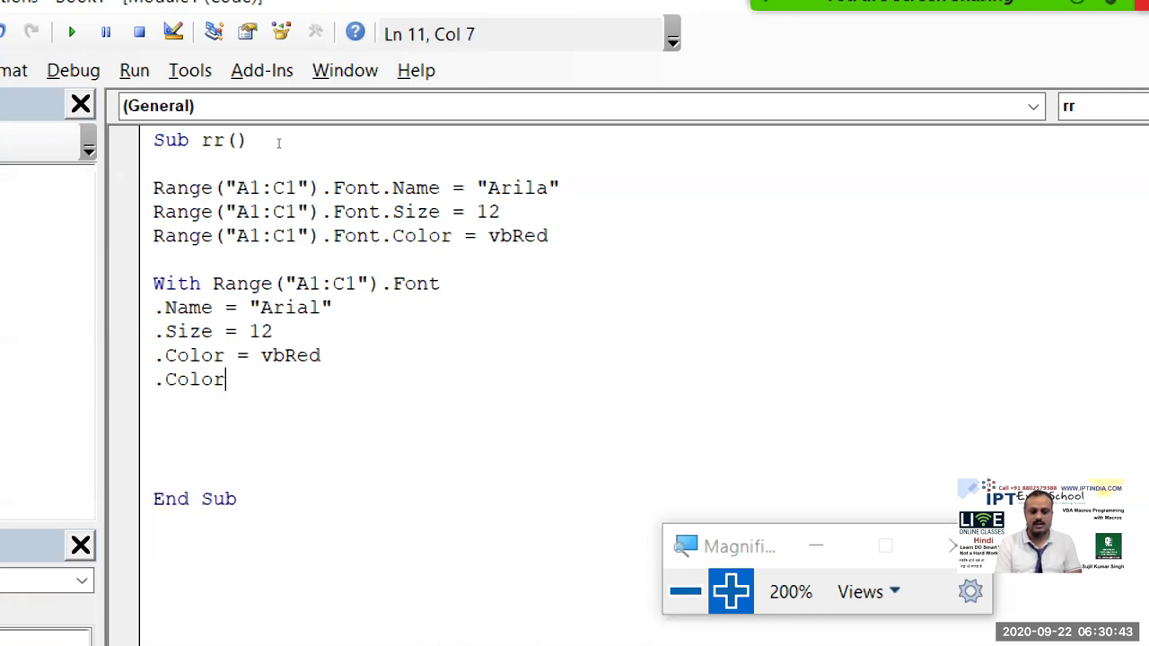
text(= rgb)
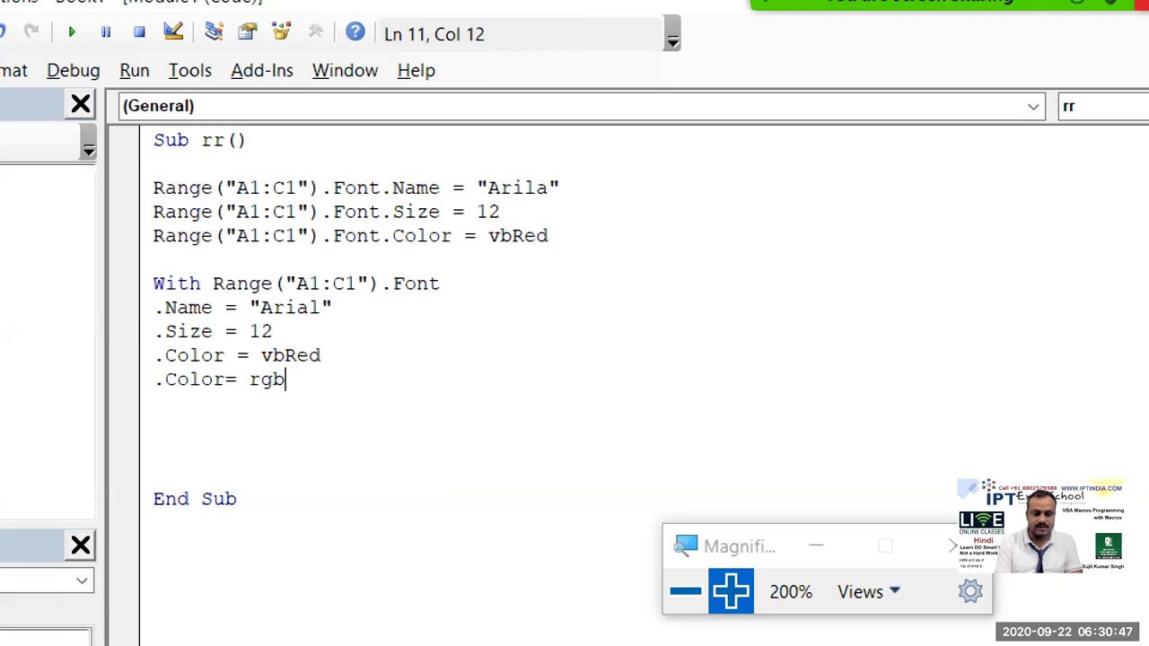
text((12.36)
key(BackSpace)
key(BackSpace)
key(BackSpace)
text(,36)
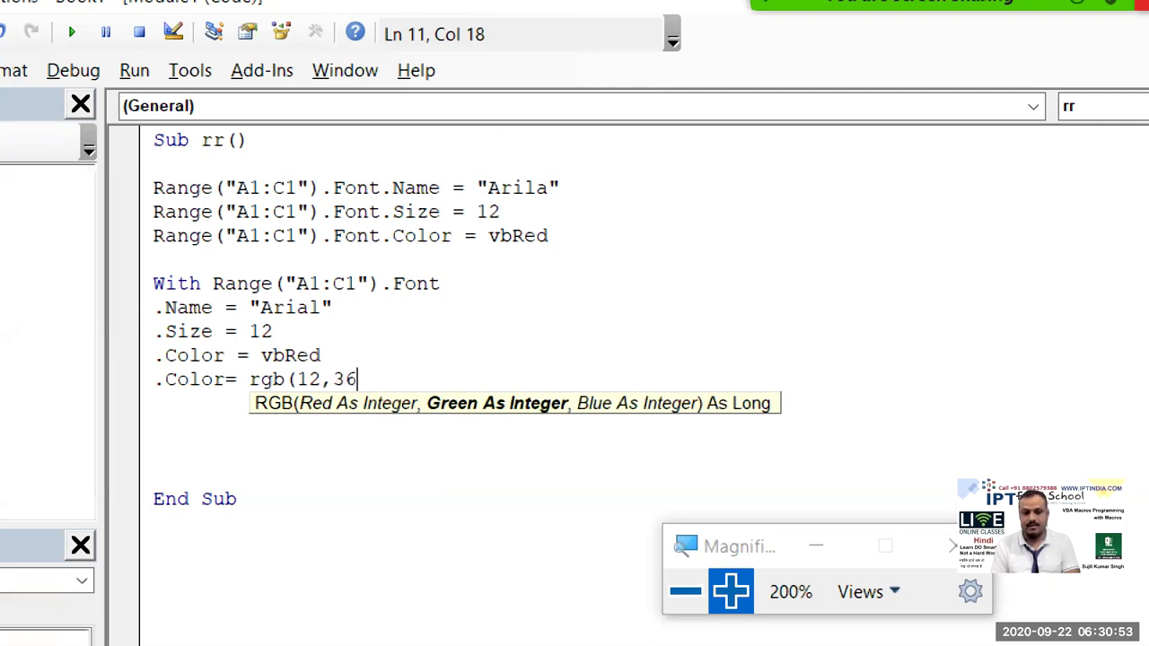
text(,85))
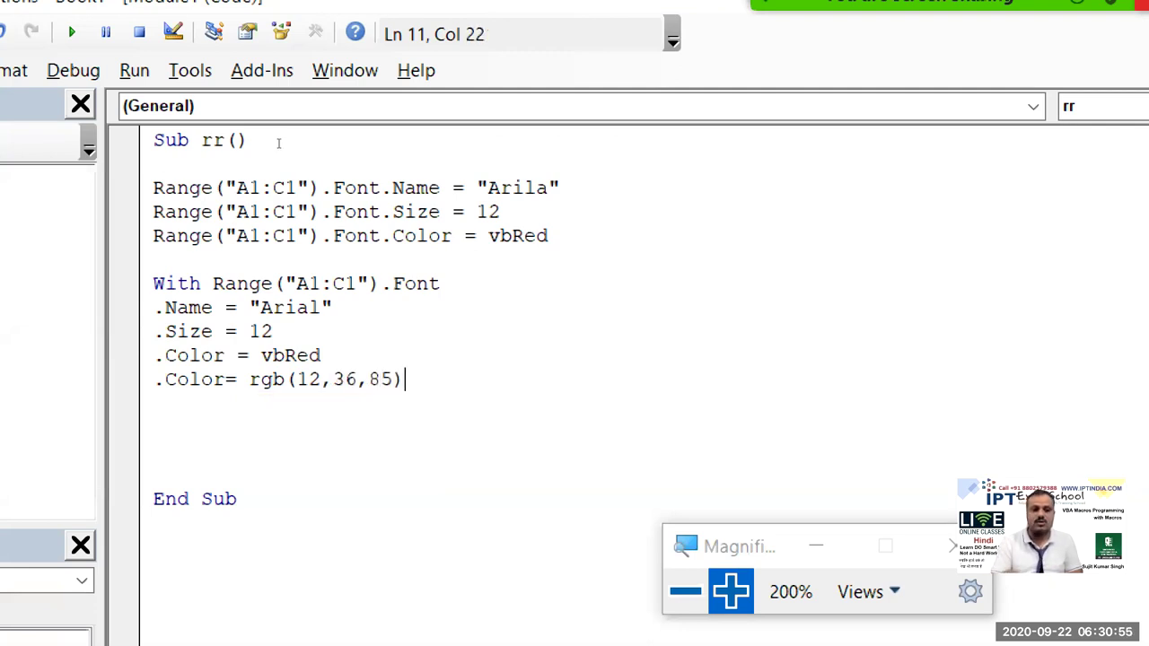
click(252, 418)
click(308, 371)
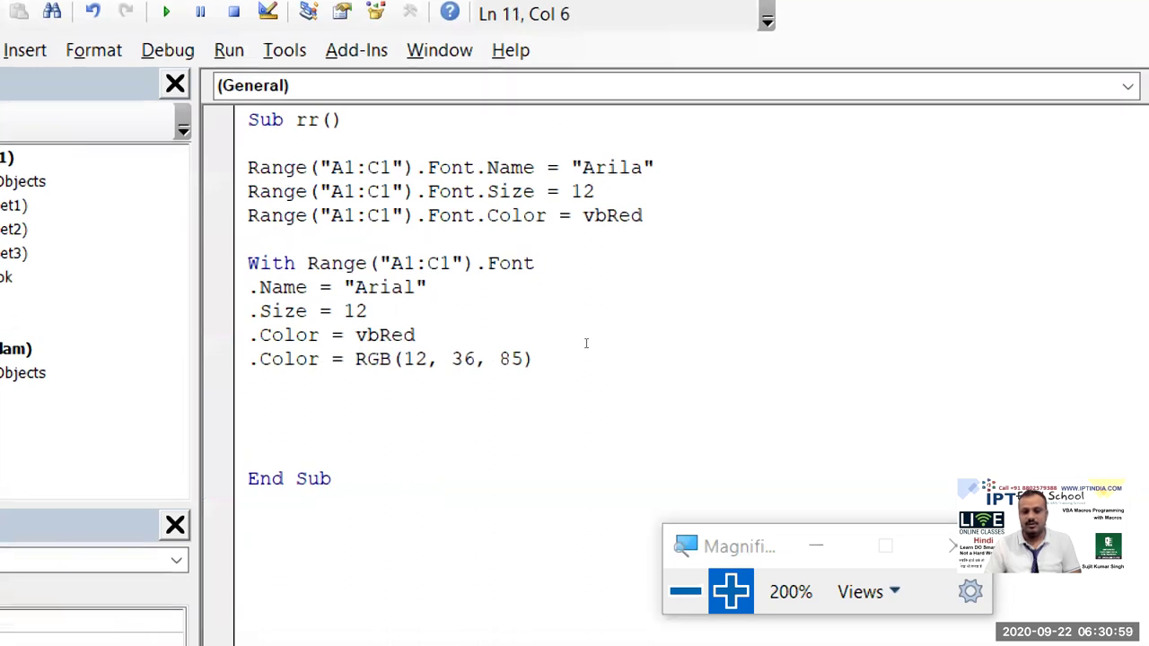
Step: Reduce magnification, switch to the workbook and open More Colors from the Fill Color menu
click(686, 591)
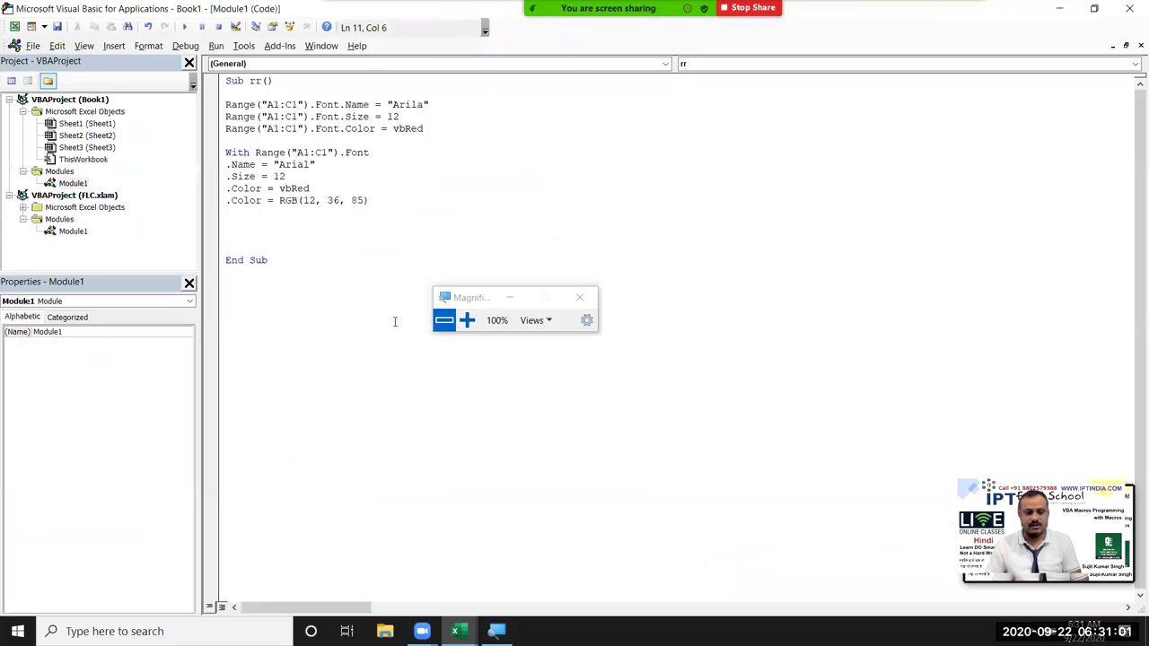
mouse_move(456, 629)
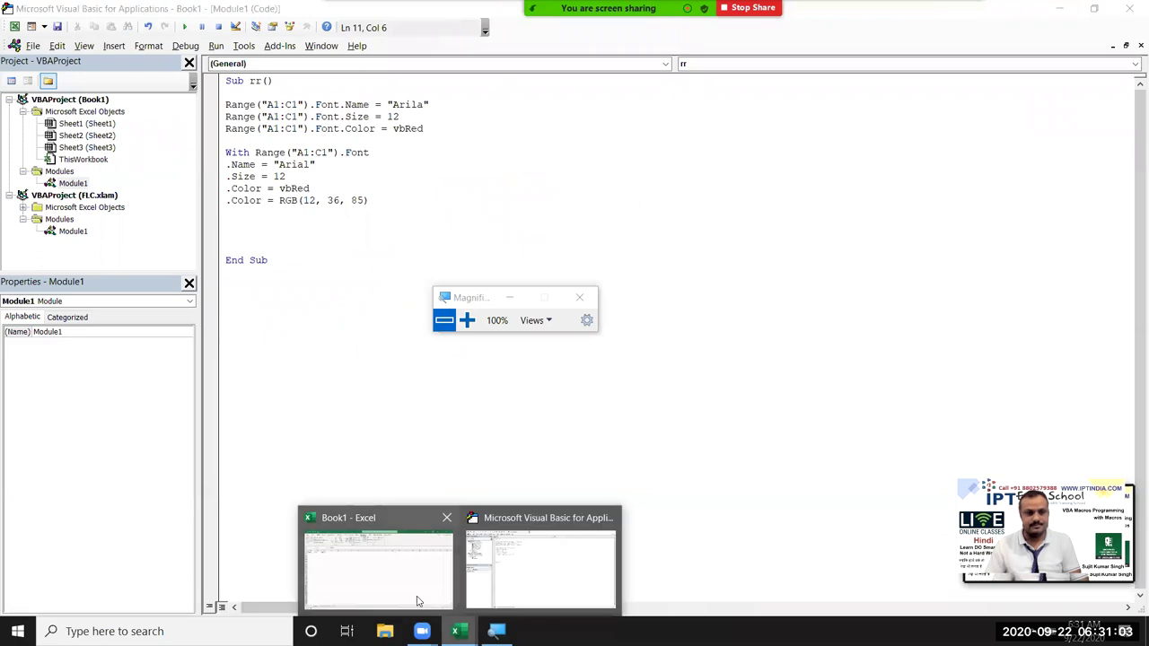
click(414, 597)
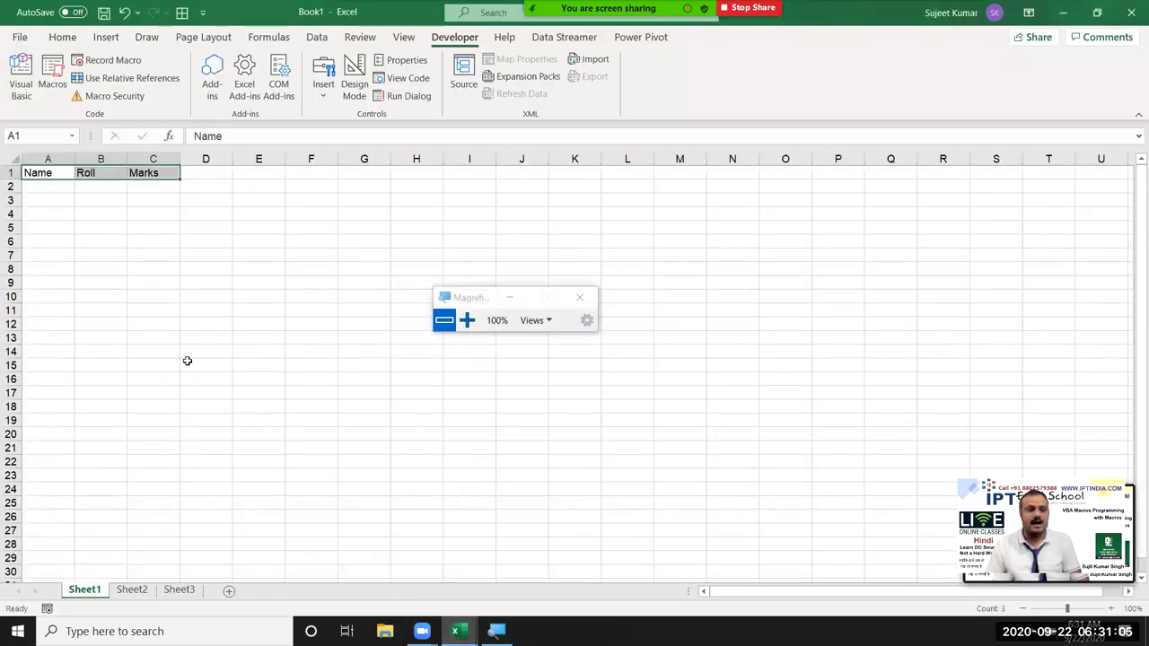
click(62, 37)
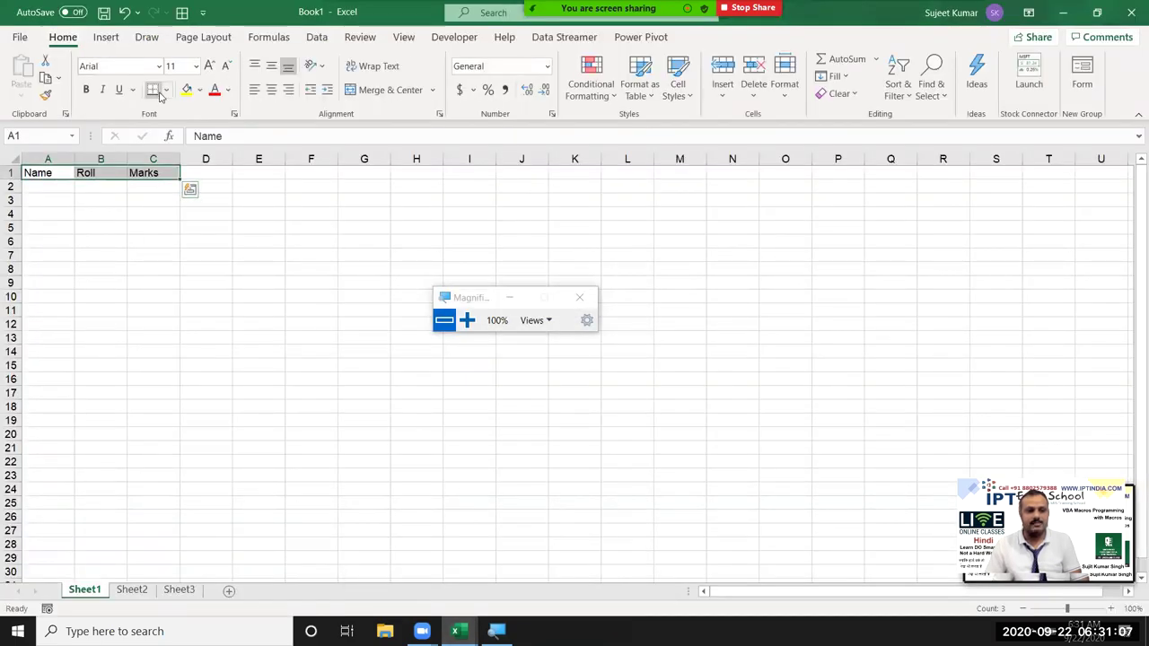
click(199, 90)
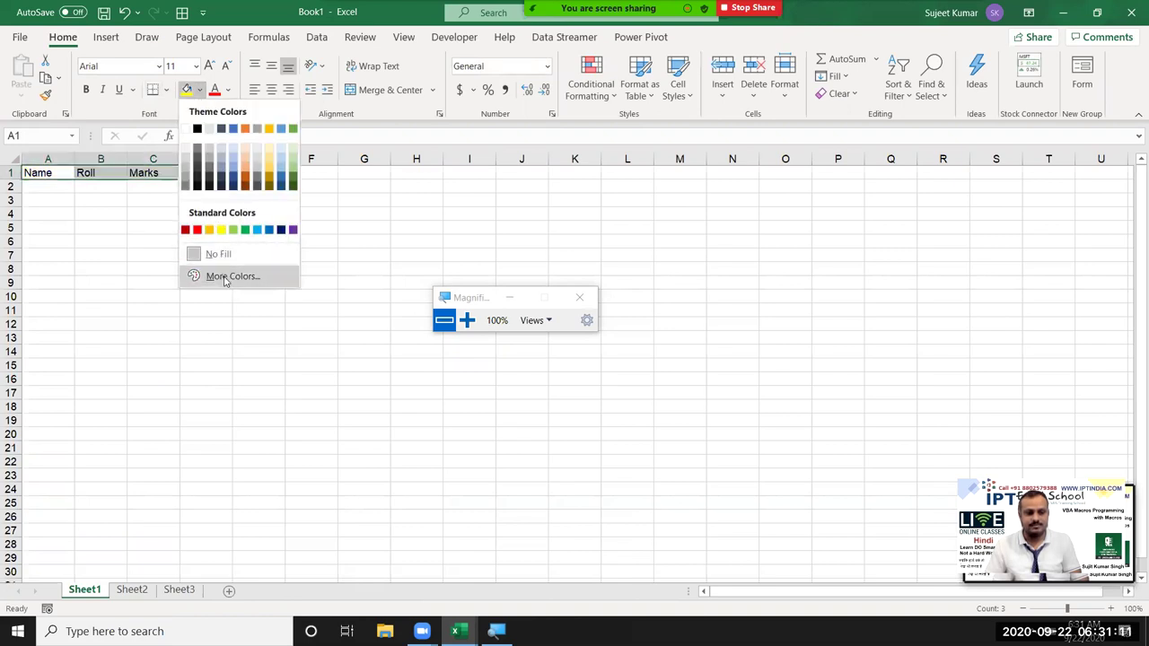
click(226, 280)
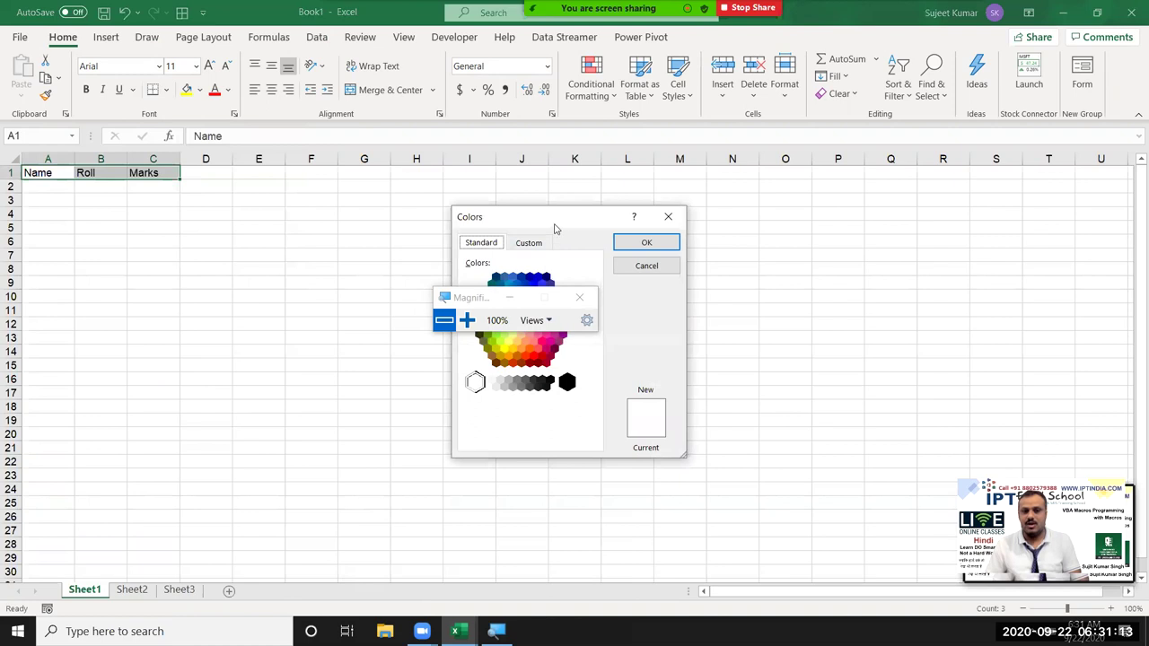
Step: Mix a custom dark purple of RGB 63, 34, 128 in the Colors dialog
drag(542, 223, 256, 222)
click(246, 241)
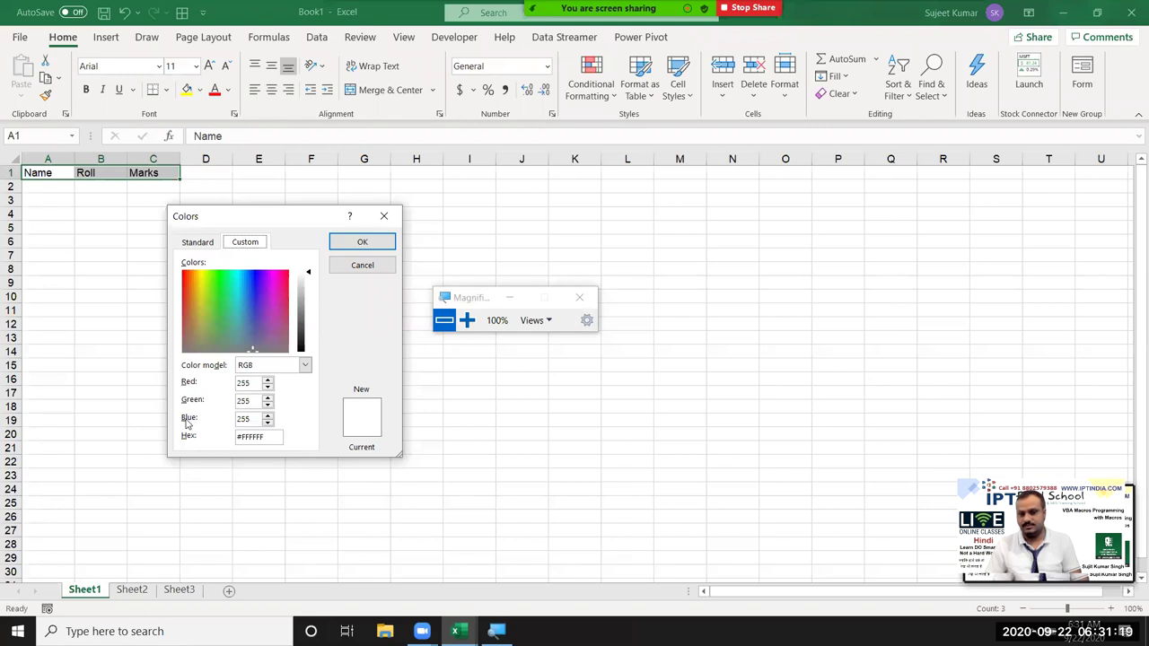
click(259, 305)
drag(308, 273, 306, 331)
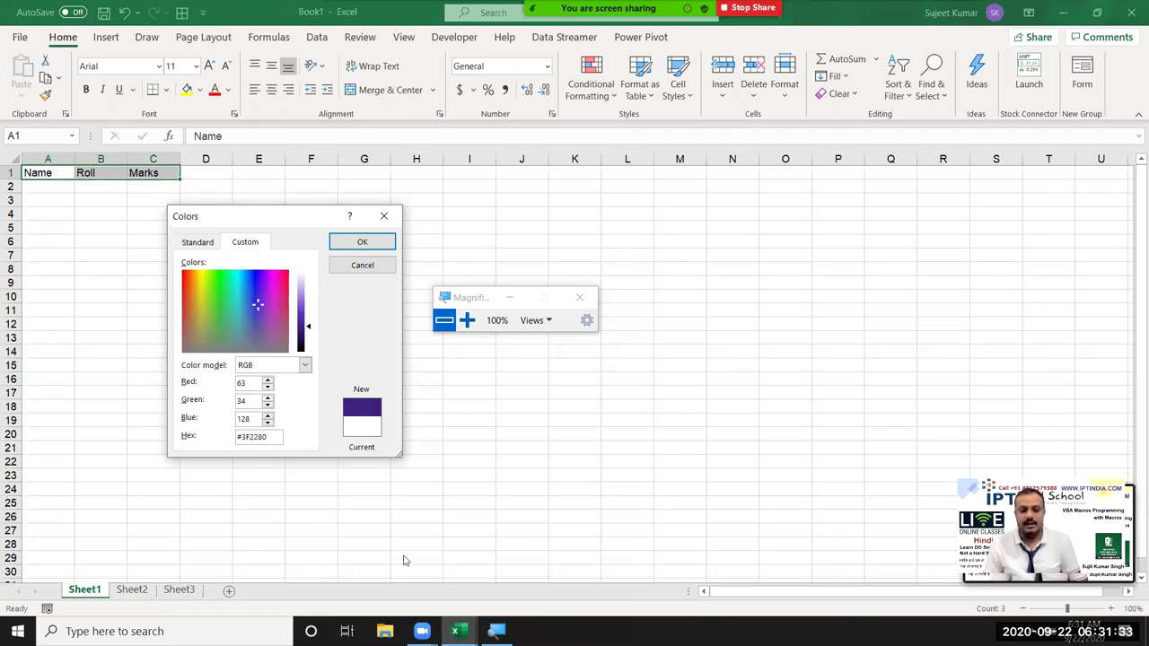
click(456, 631)
Step: Cancel the Colors dialog without applying and return to the VBA editor
mouse_move(489, 599)
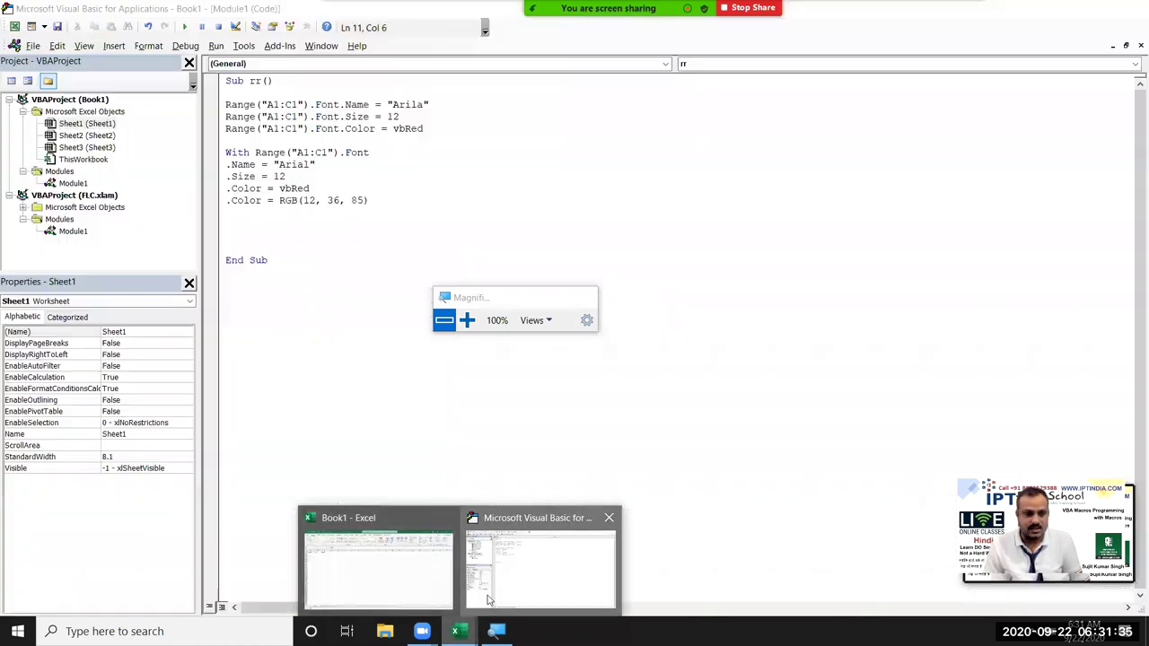
click(360, 268)
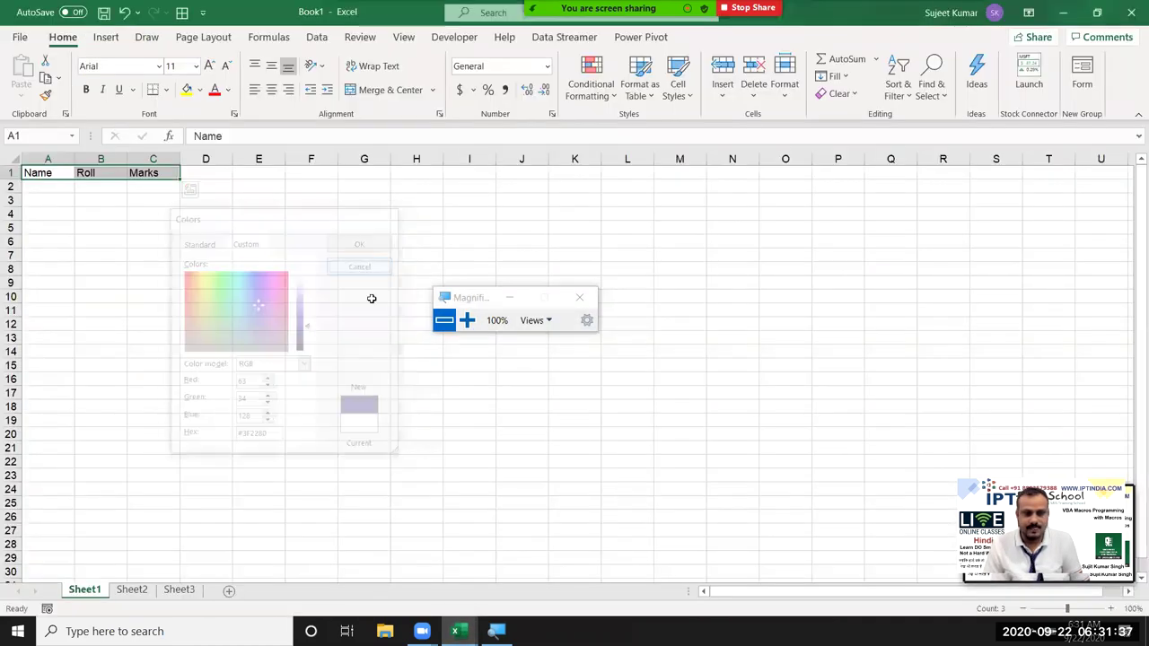
mouse_move(455, 631)
click(476, 539)
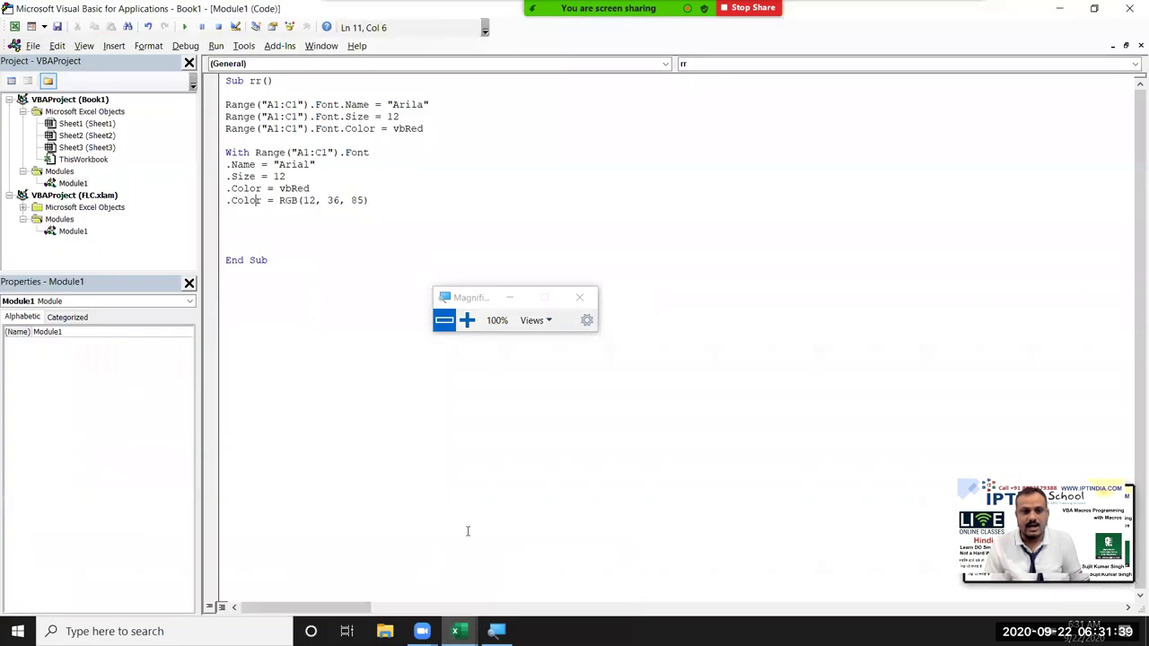
Step: Add a .ColorIndex = 25 line right after the RGB colour line
click(377, 202)
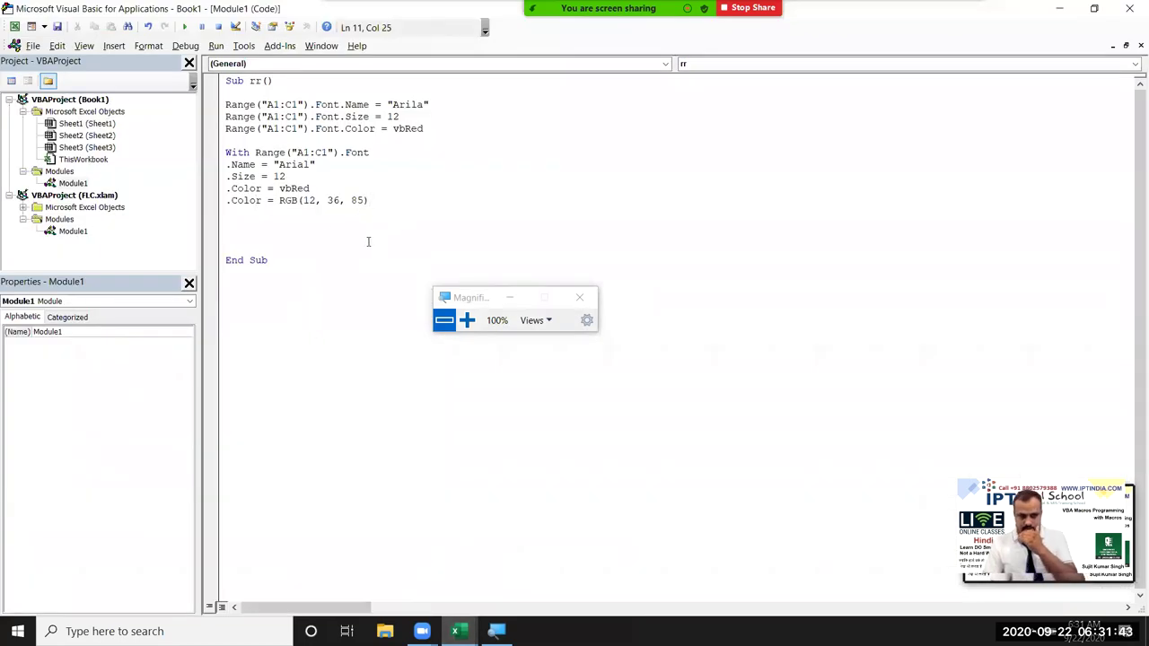
key(Return)
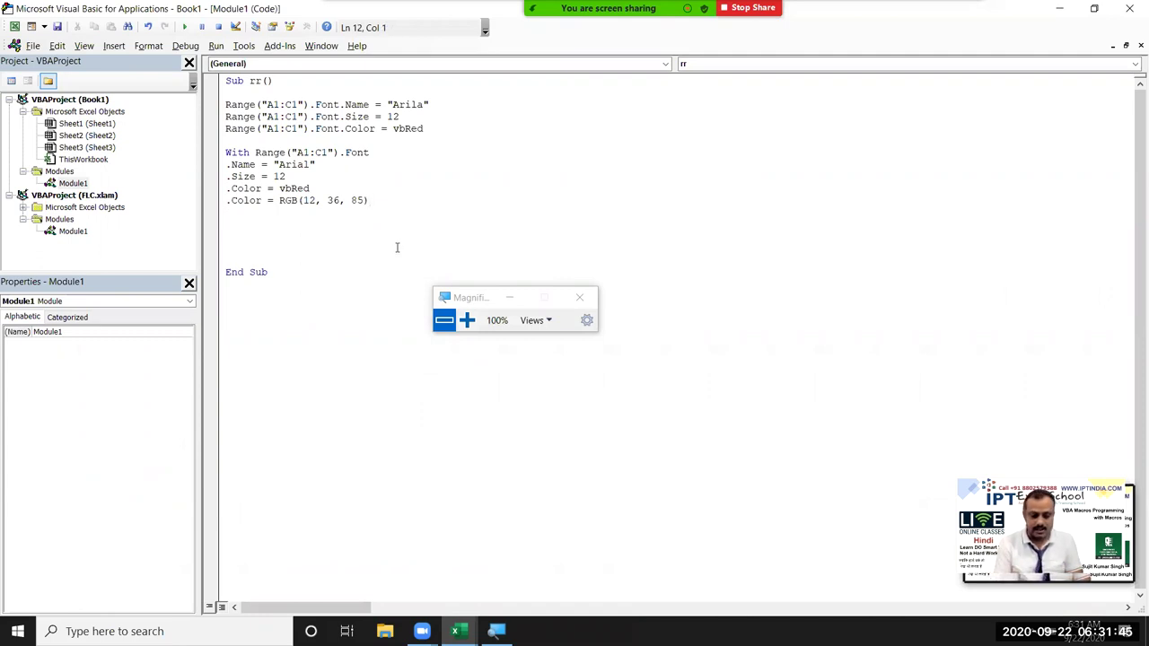
text(.co)
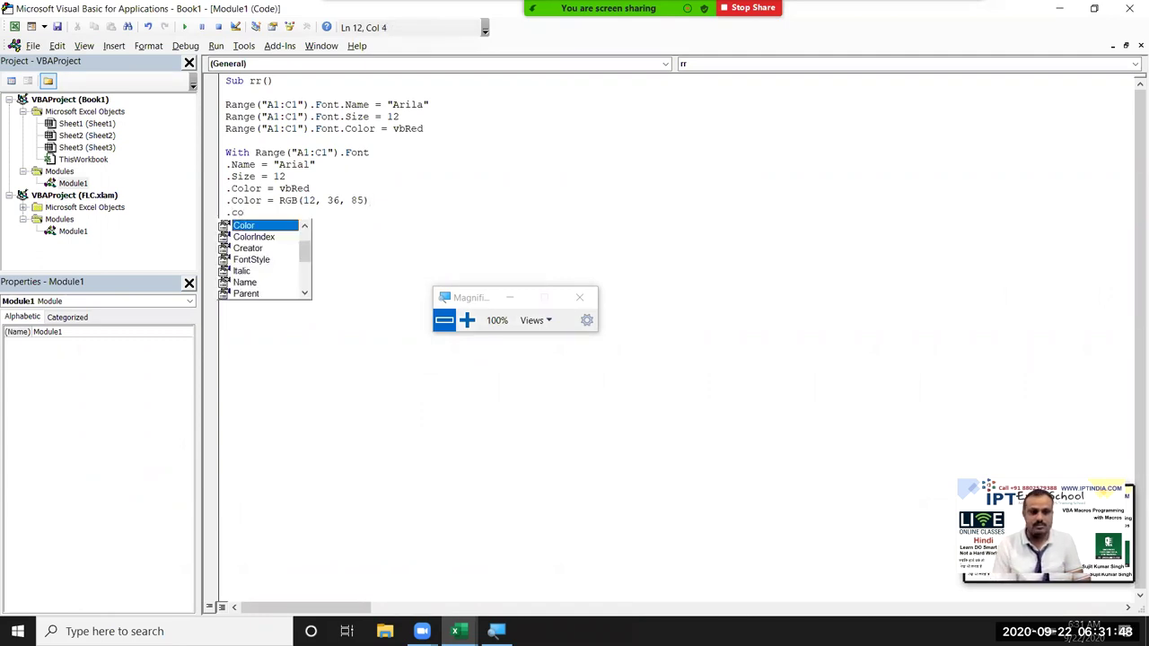
key(Down)
key(Tab)
text(=25)
key(Return)
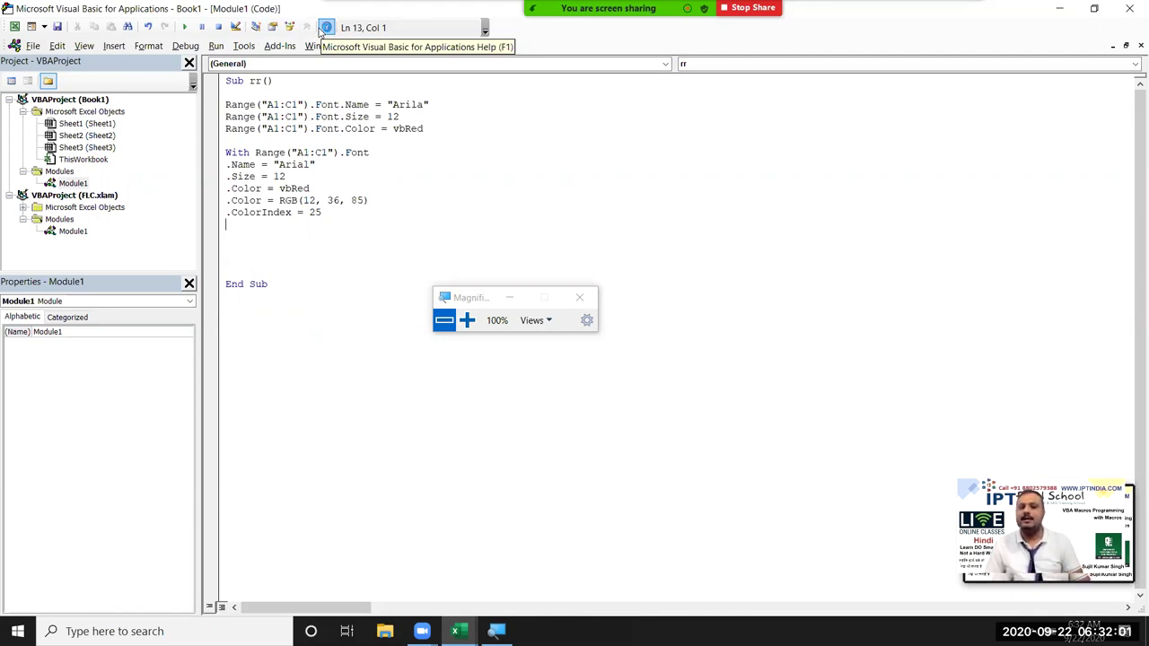
Step: Search Microsoft Docs for 'color index vba' and open the ColorIndex article's palette table
click(320, 30)
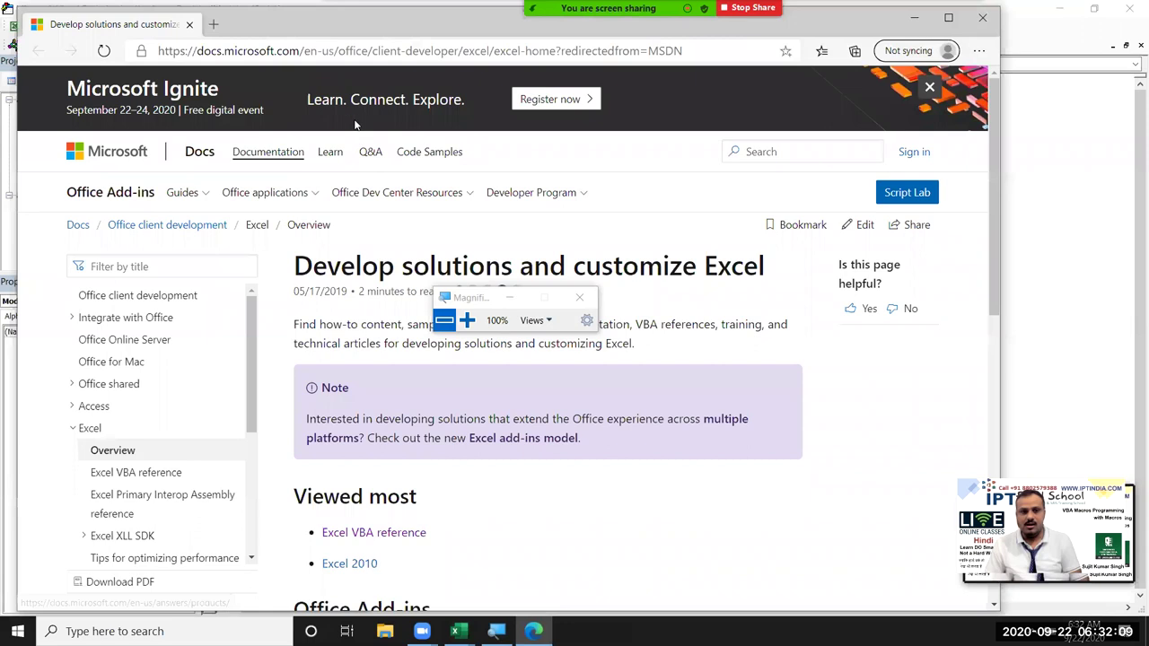
click(765, 151)
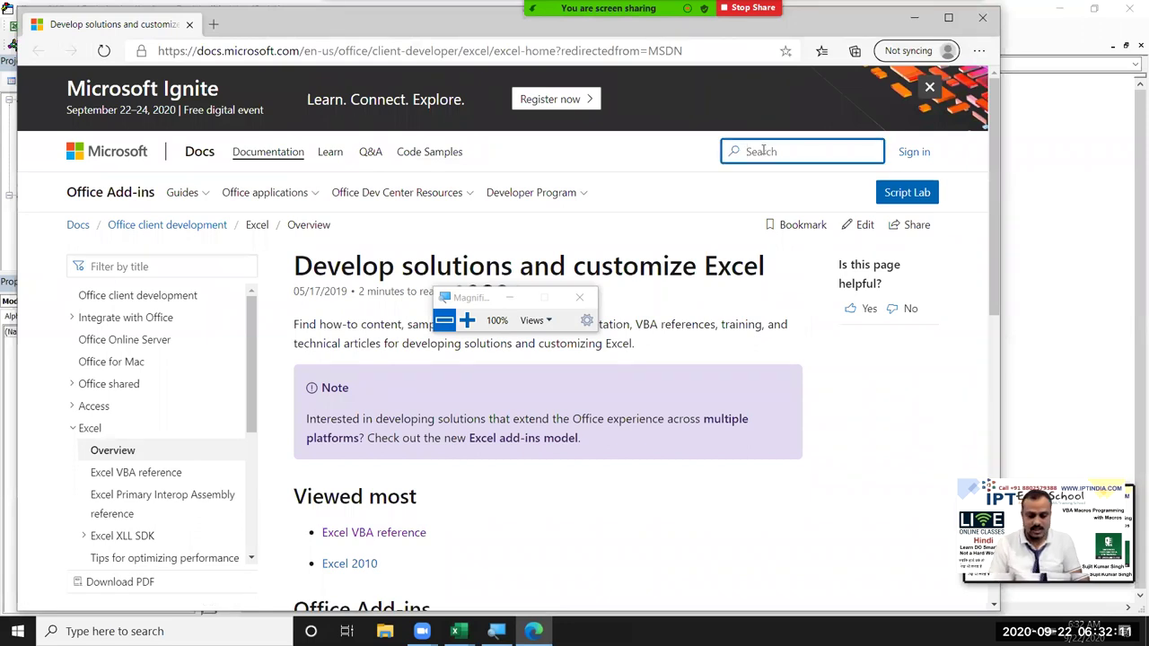
text(colo)
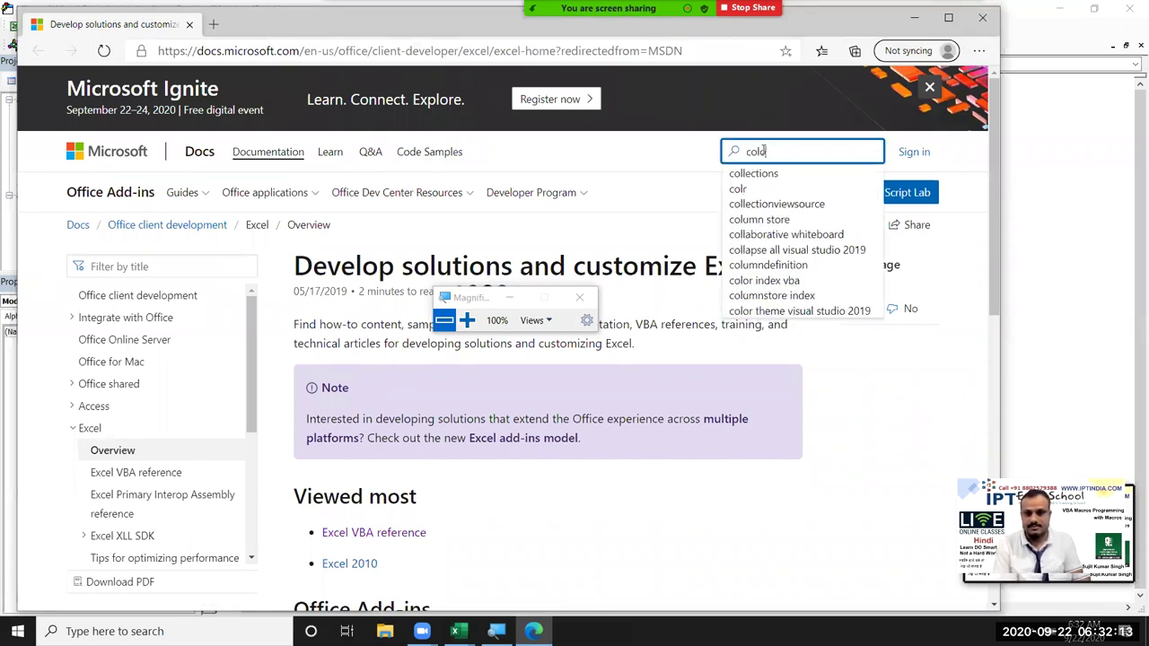
text(r)
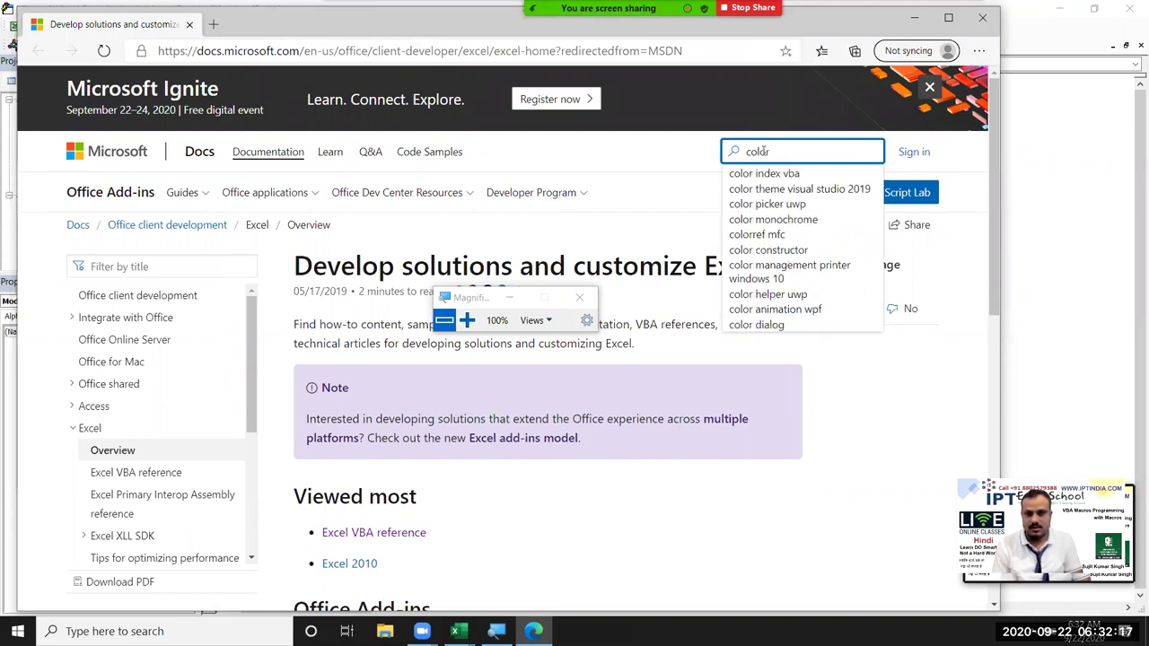
key(Down)
key(Return)
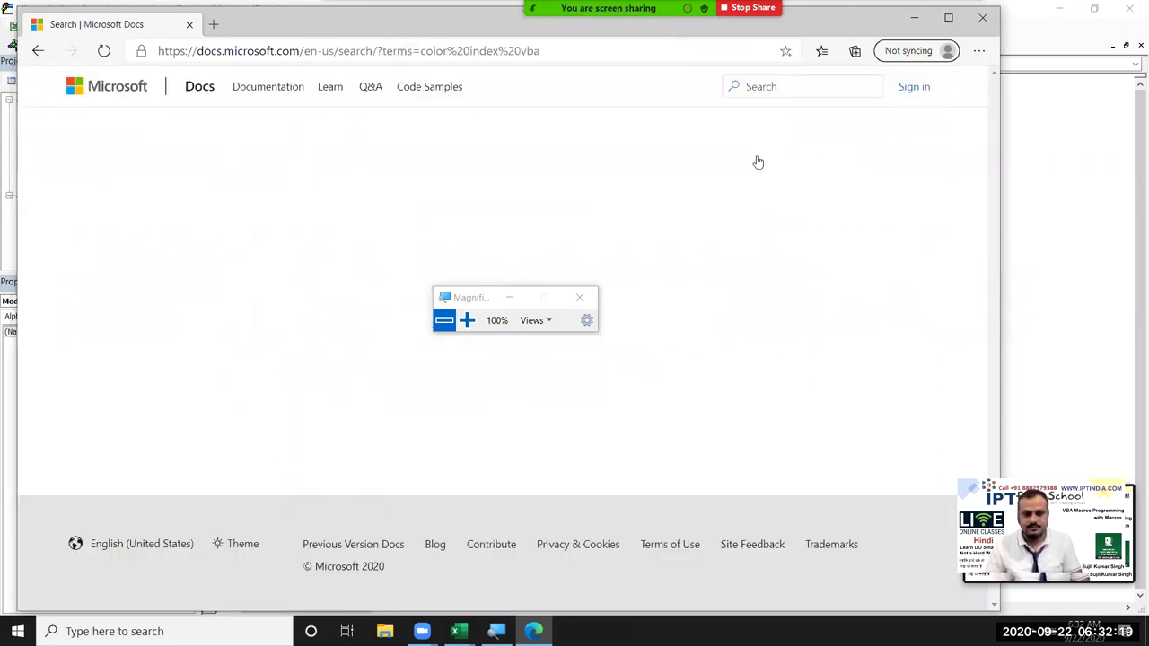
click(411, 255)
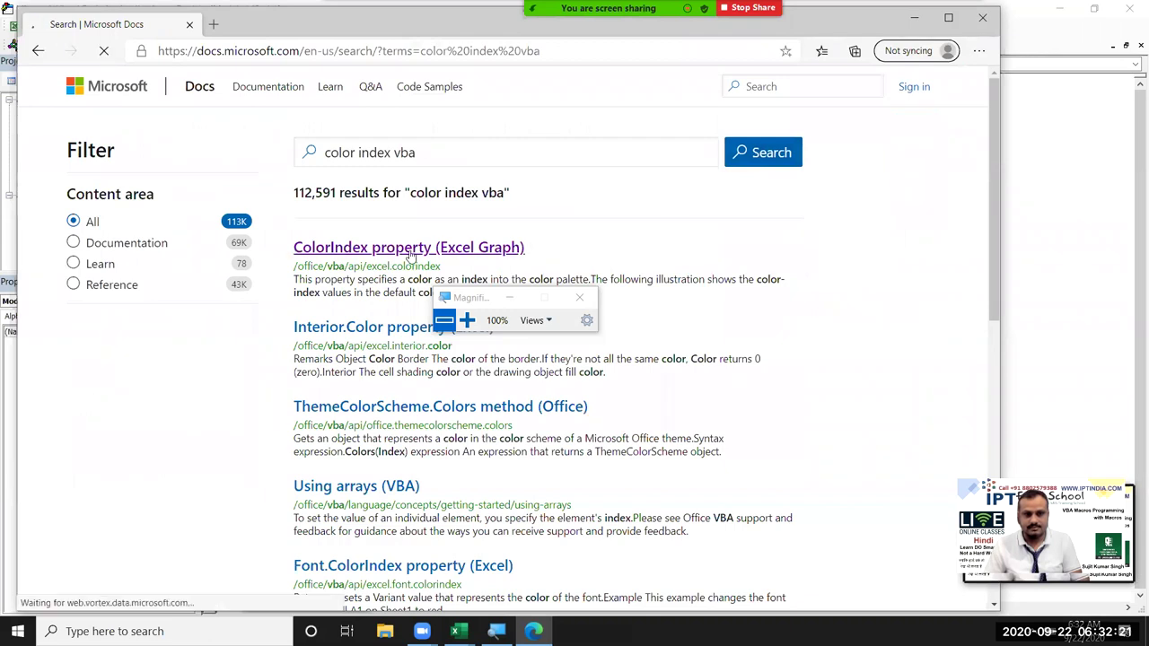
scroll(396, 279, down, 5)
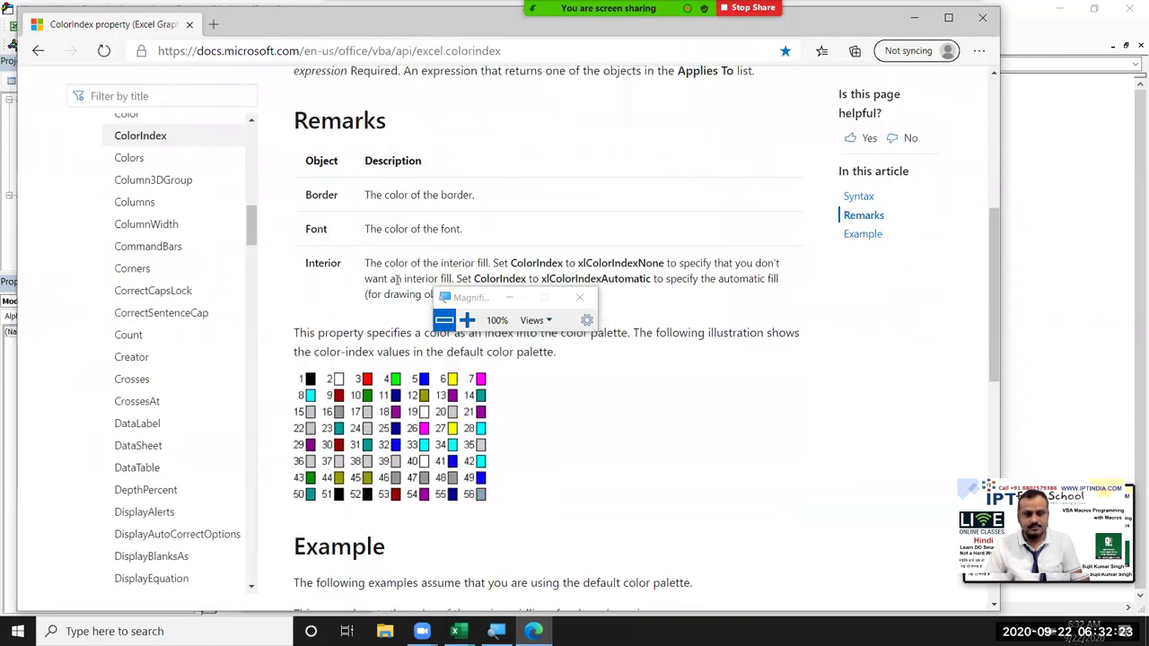
scroll(396, 279, down, 1)
drag(478, 298, 741, 386)
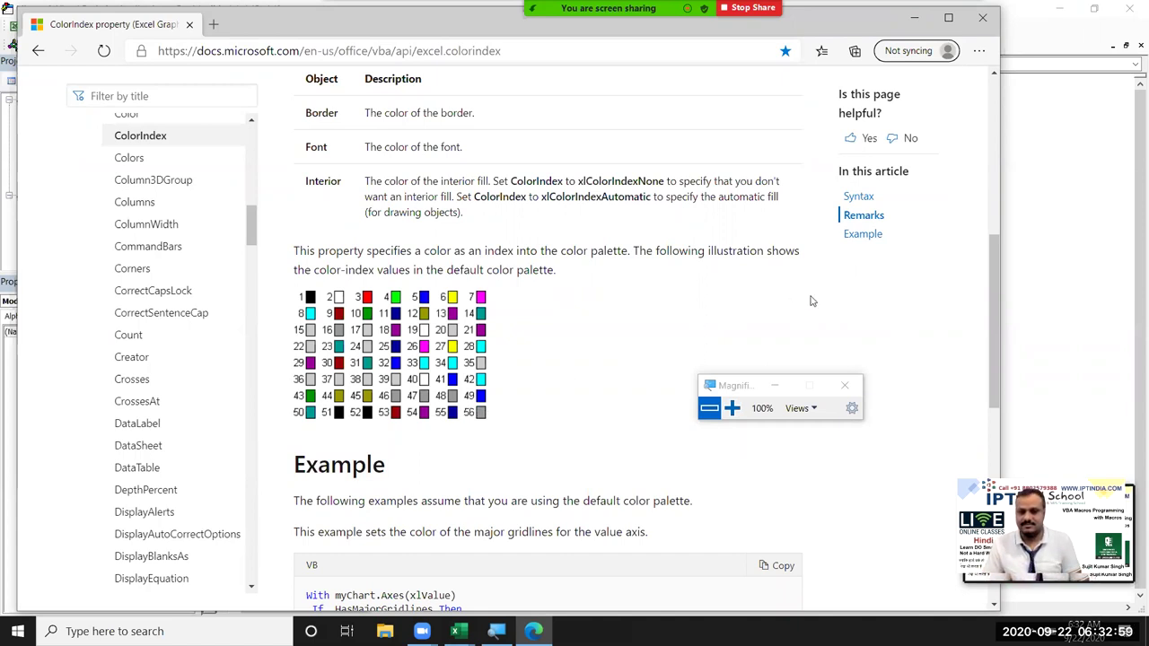
key(alt+Tab)
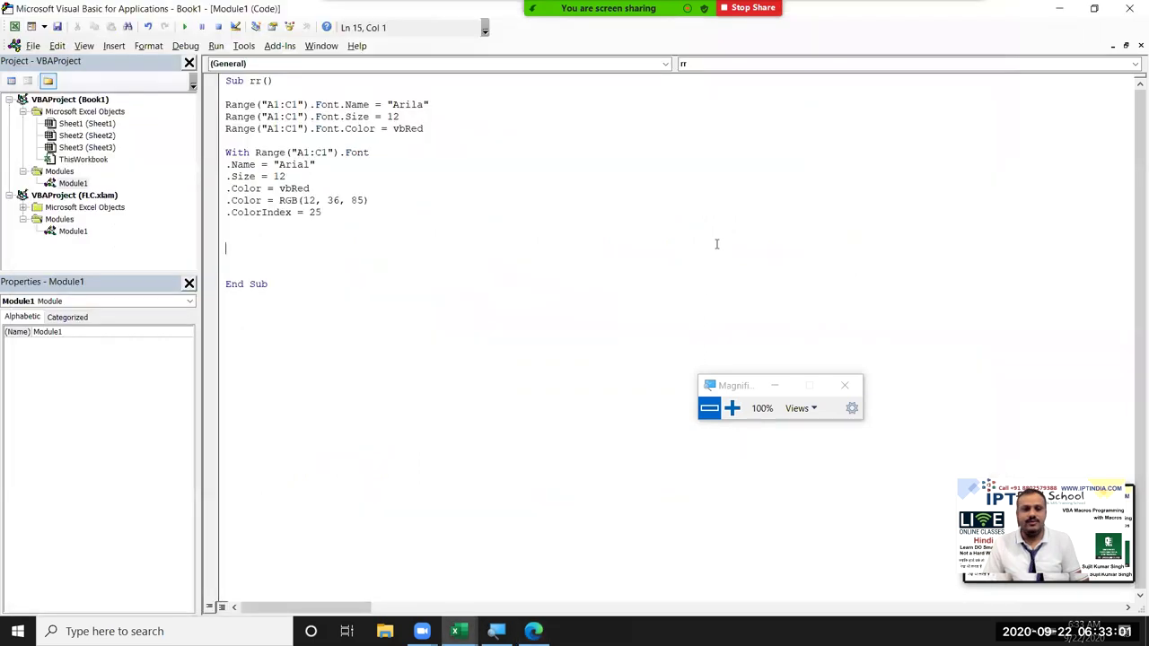
click(311, 189)
double_click(311, 188)
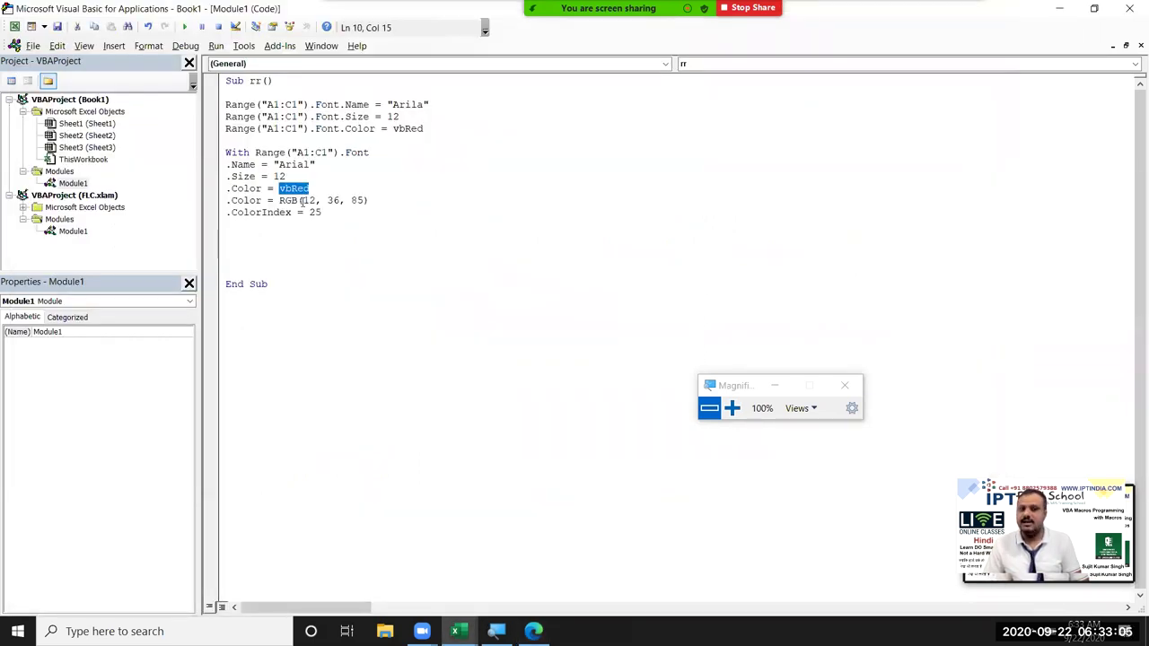
double_click(299, 201)
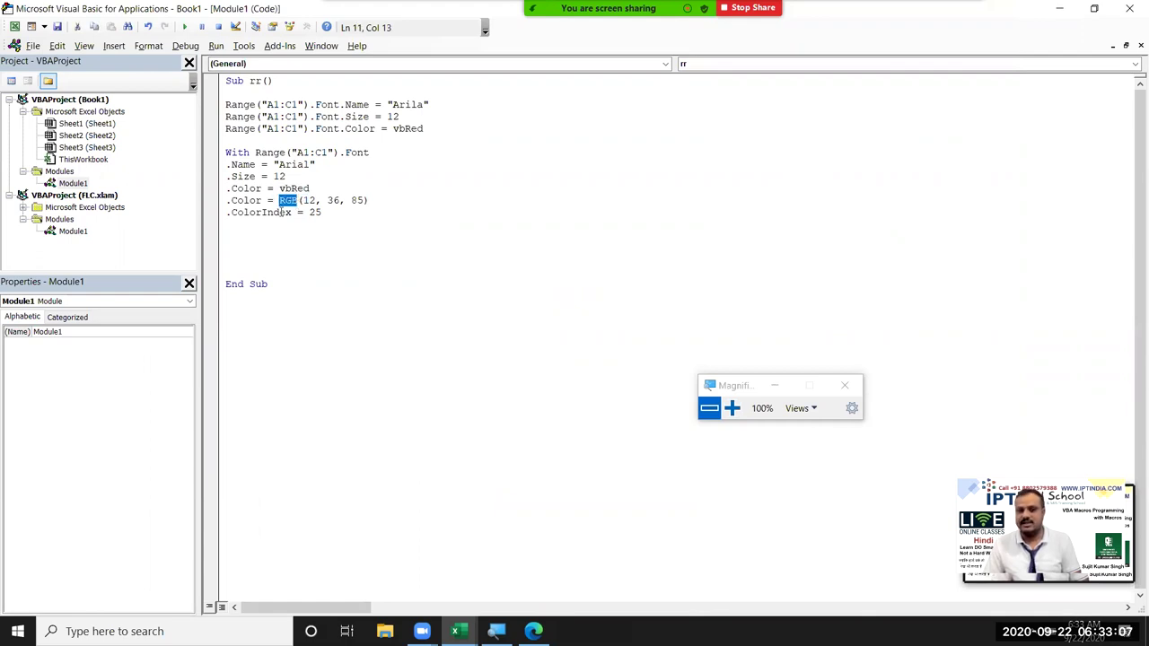
double_click(281, 212)
drag(338, 212, 231, 188)
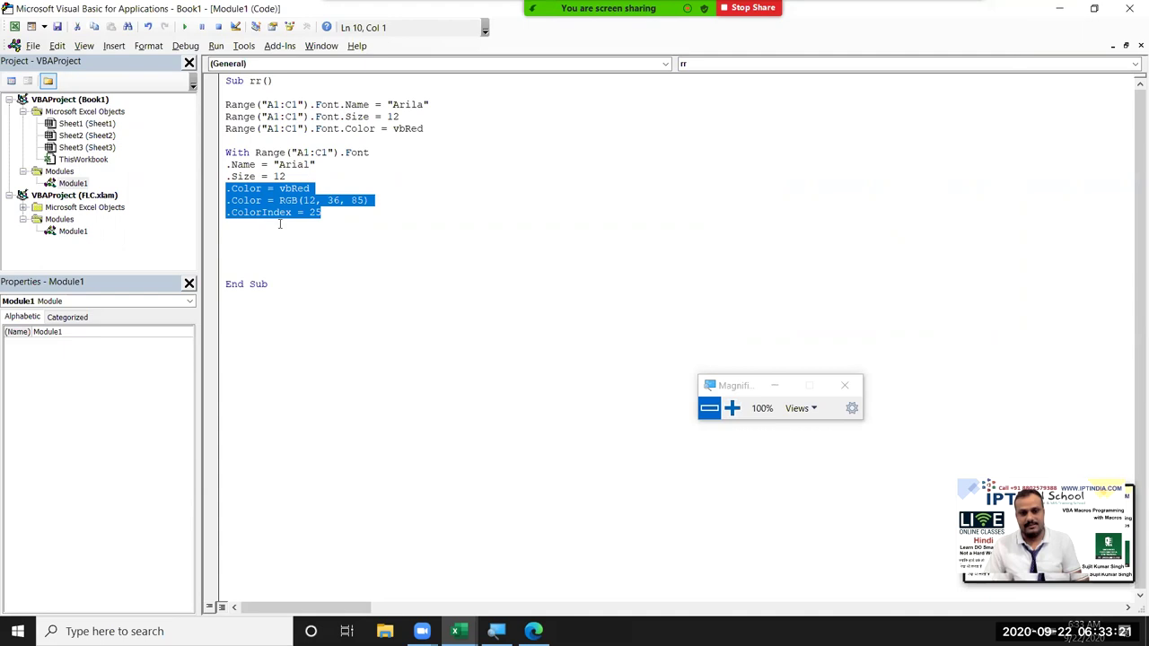
click(310, 227)
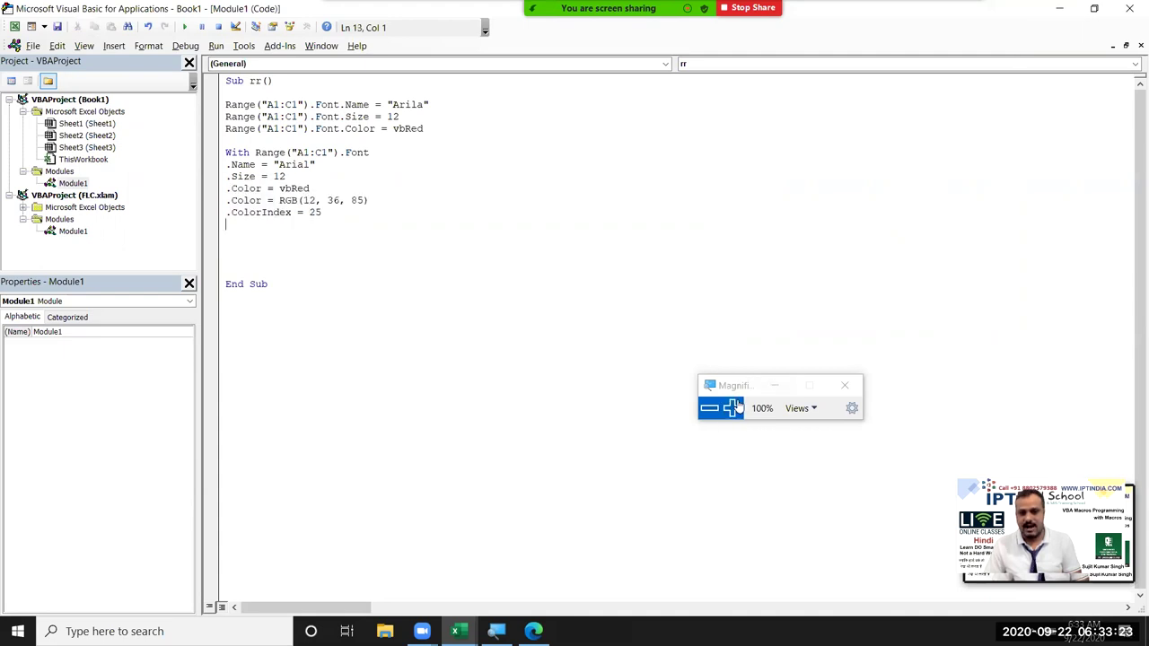
click(733, 408)
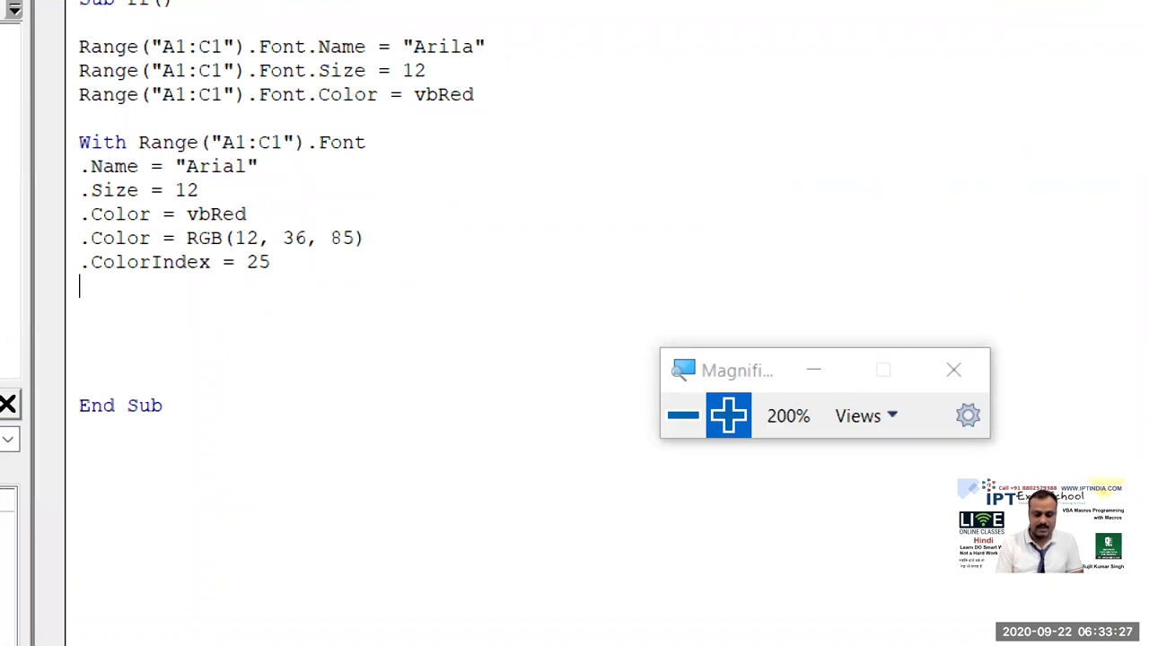
Step: Add .Underline = True and .Strikethrough = True to the A1:C1 font With block
text(.un)
key(Tab)
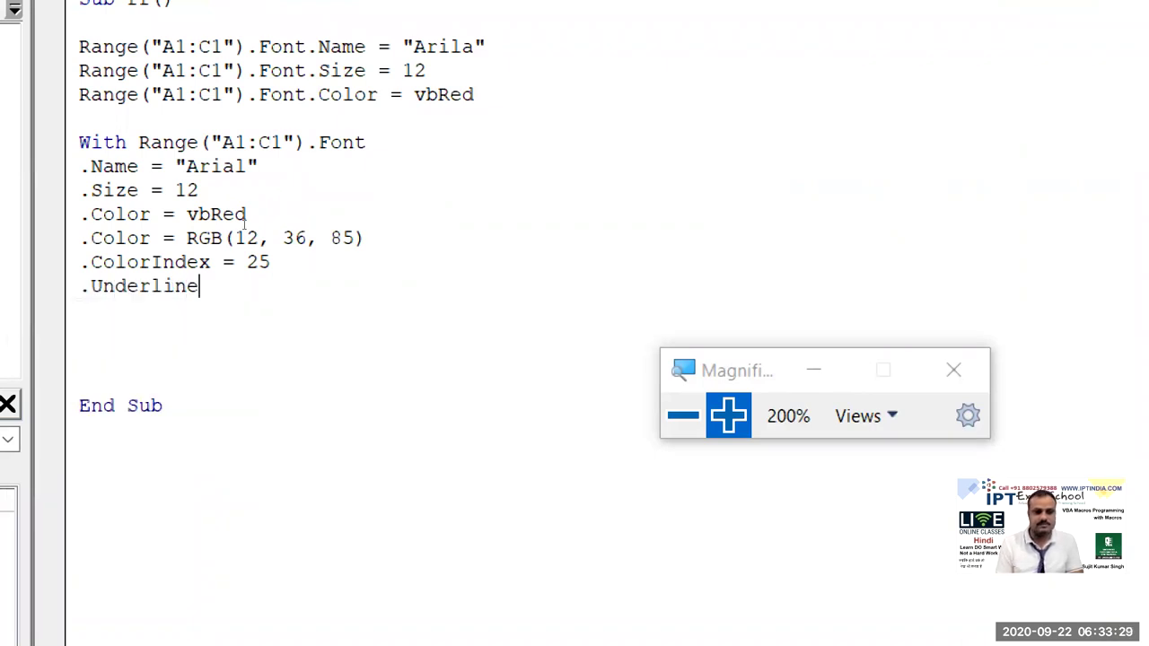
text(=true)
key(Return)
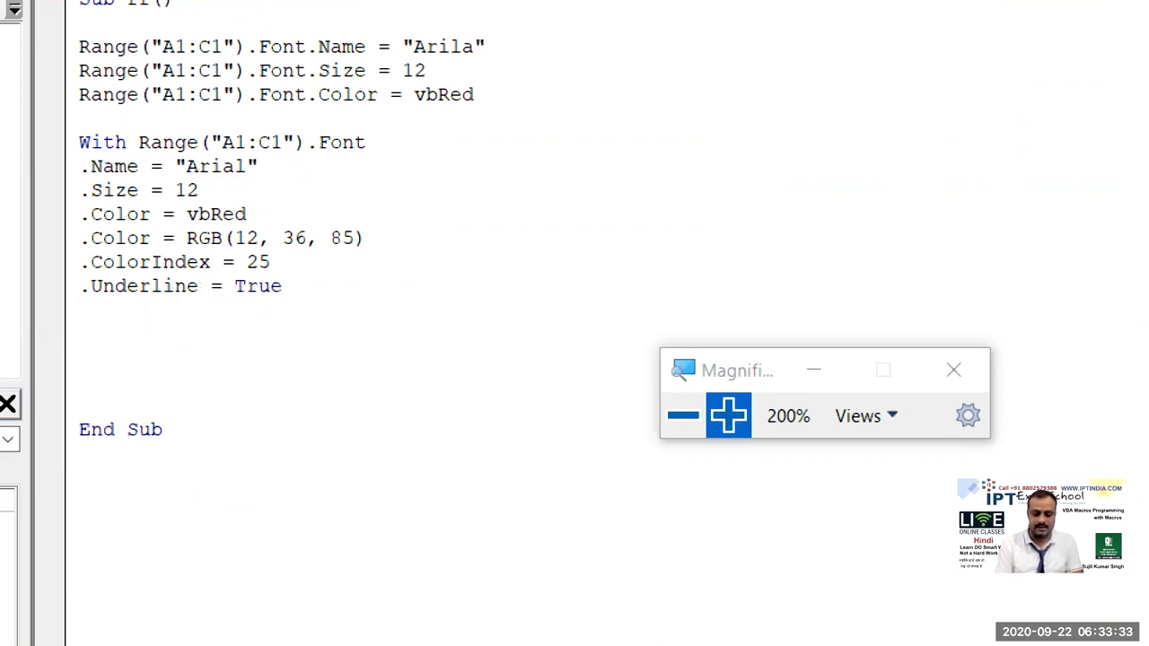
text(.st)
key(Tab)
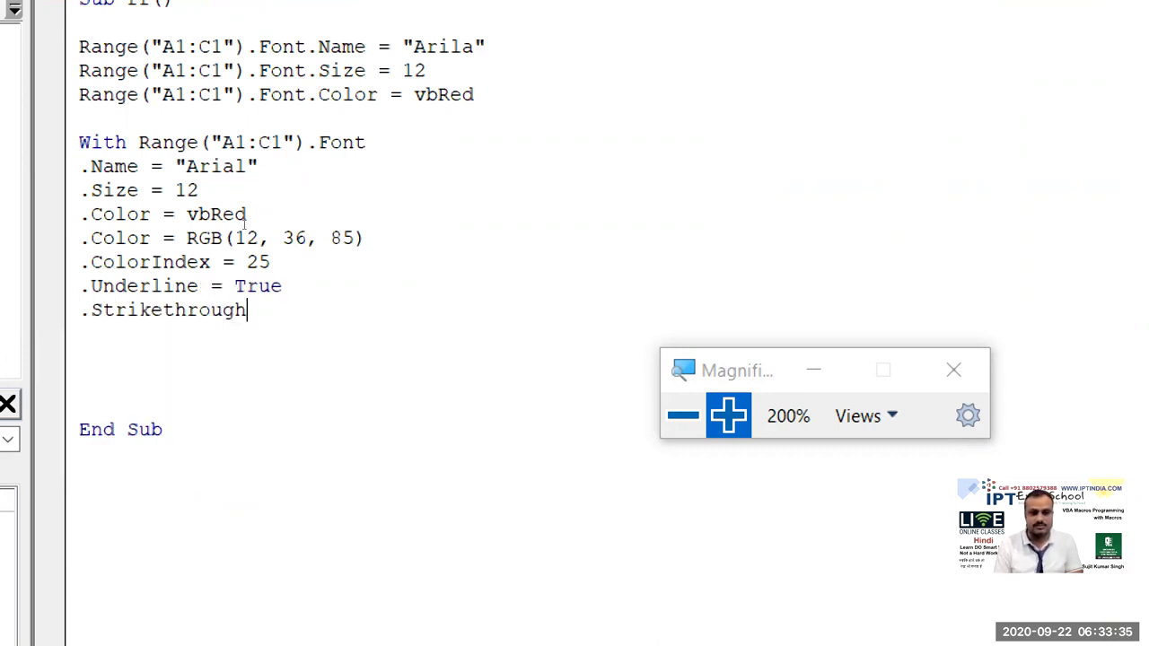
text(=tru)
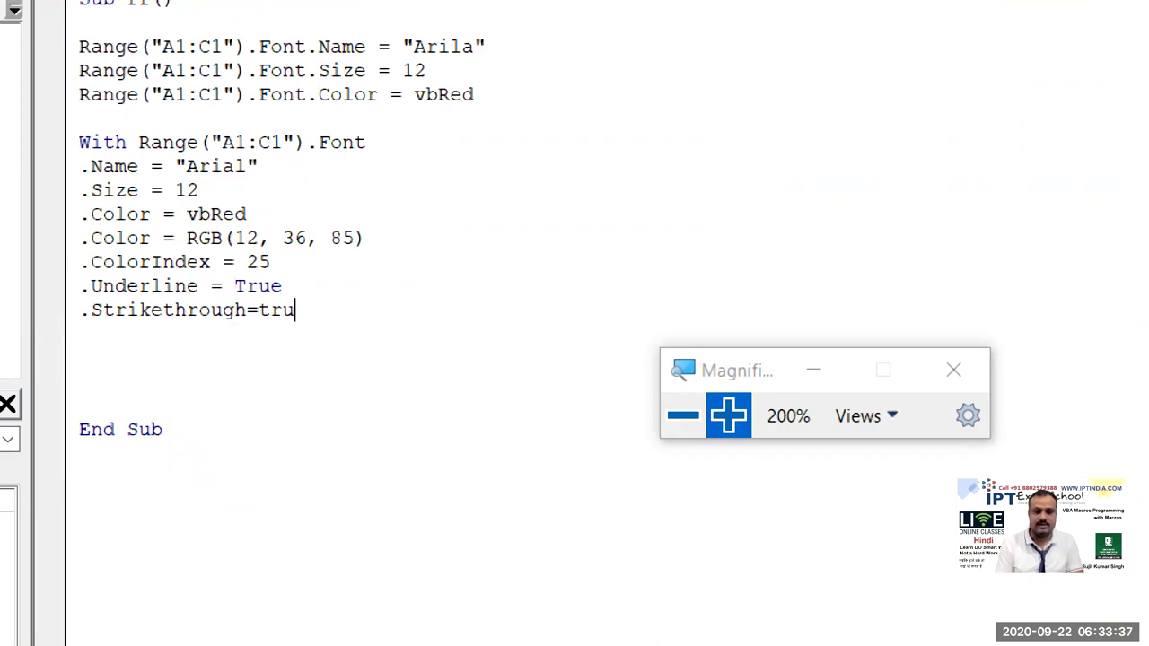
text(e)
Step: Close the block with End With on the next line and remove the stray ] character
key(Down)
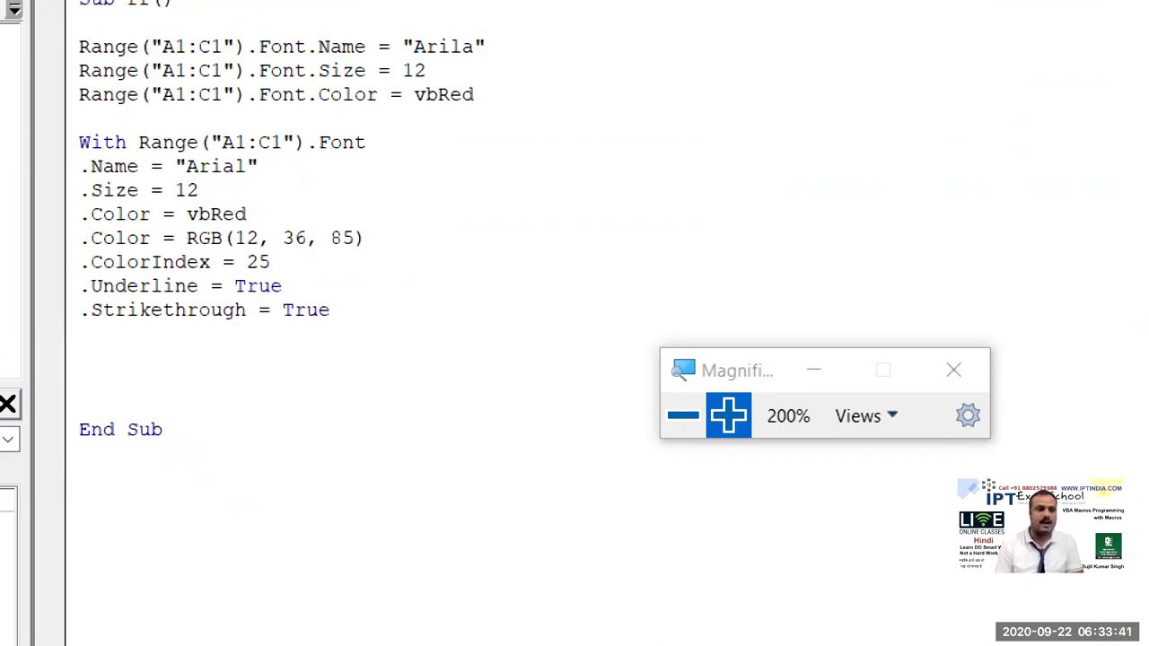
text(ed)
key(BackSpace)
text(nd with)
key(Return)
text(])
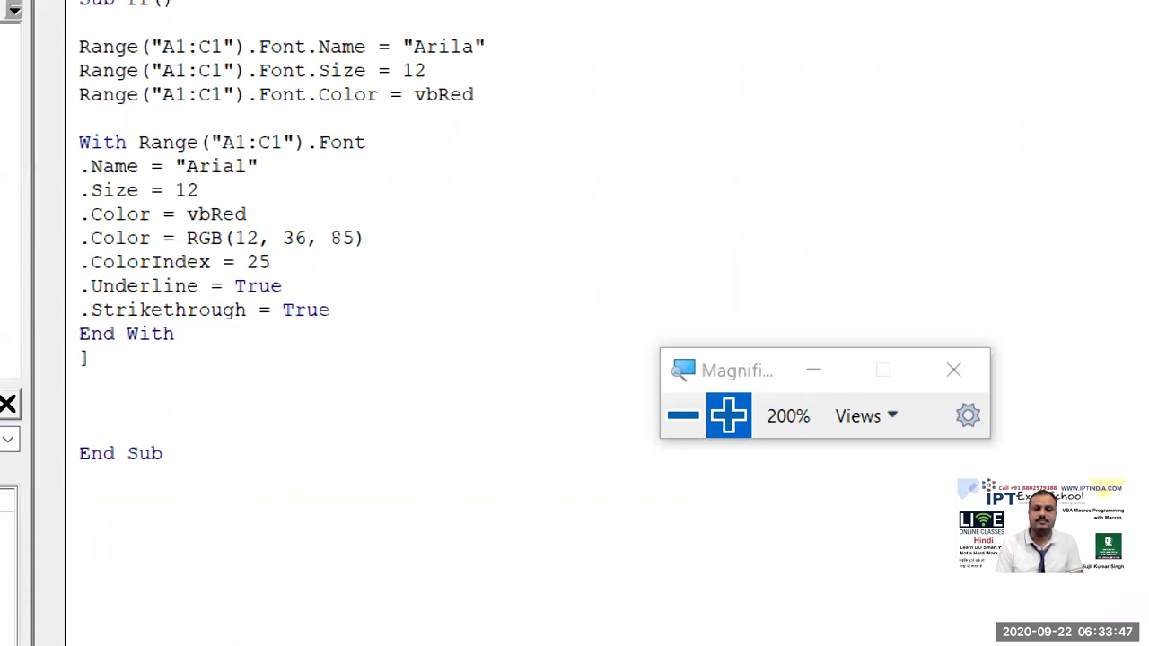
key(BackSpace)
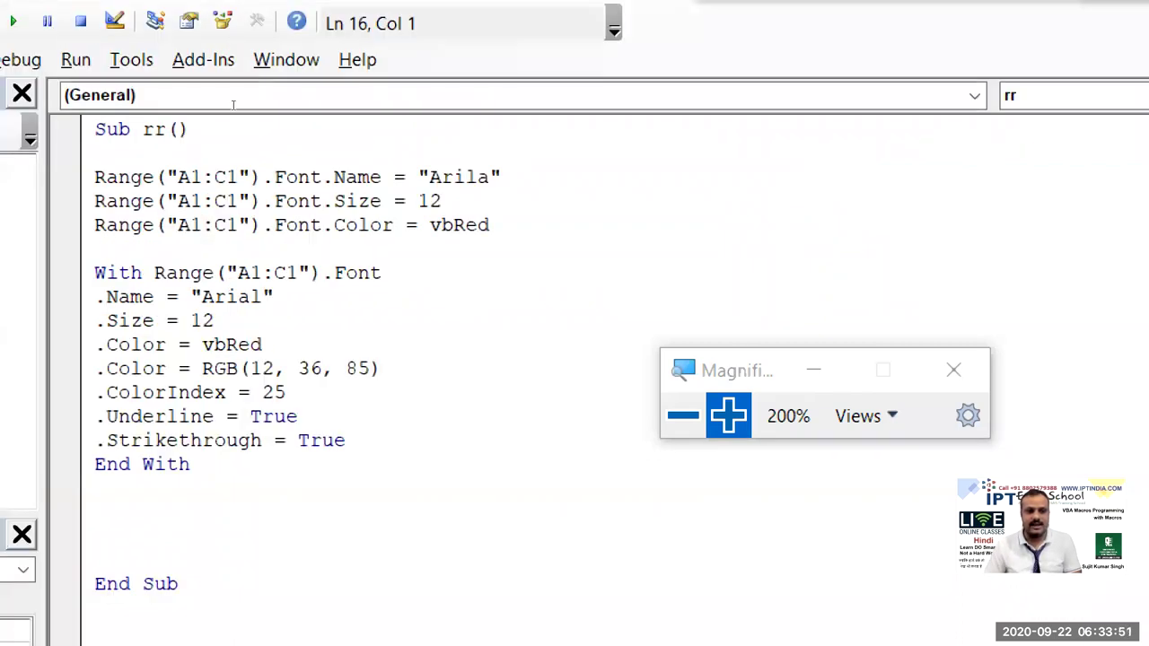
drag(106, 177, 322, 177)
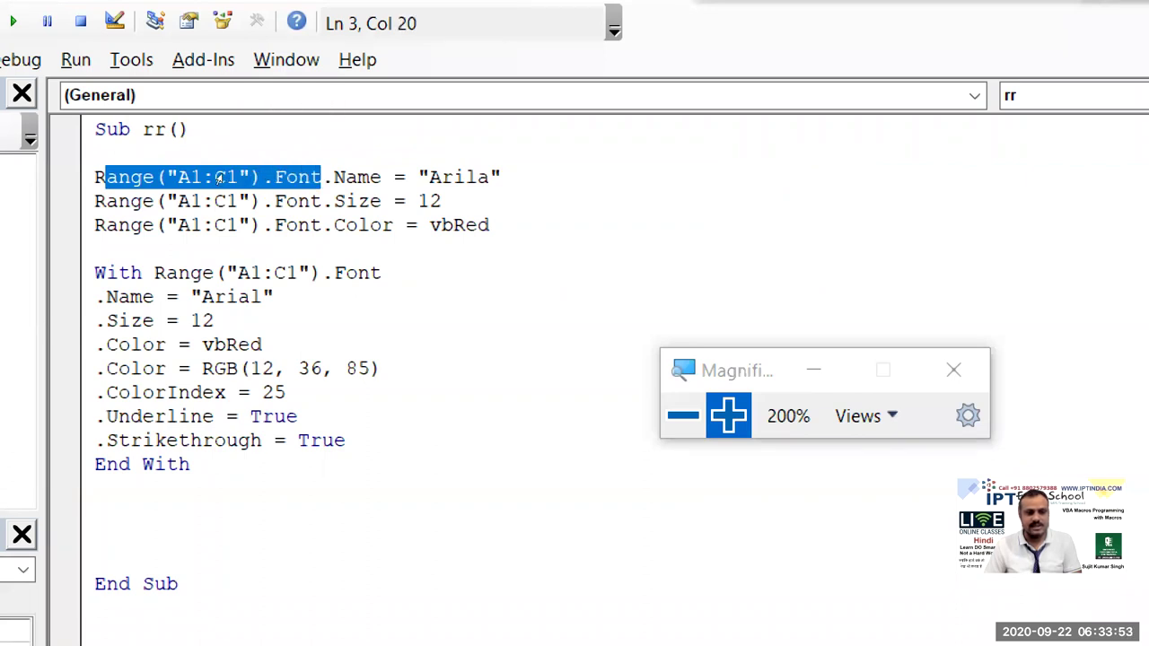
mouse_move(106, 297)
mouse_down()
mouse_move(142, 368)
mouse_move(261, 440)
mouse_up()
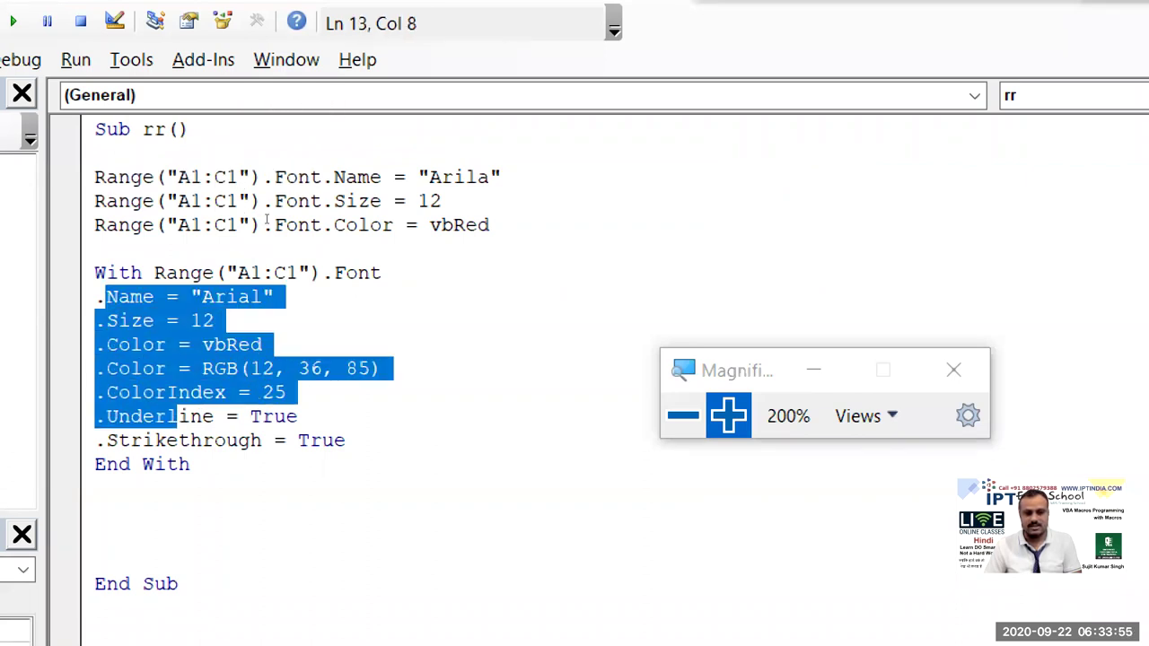
key(shift+Right)
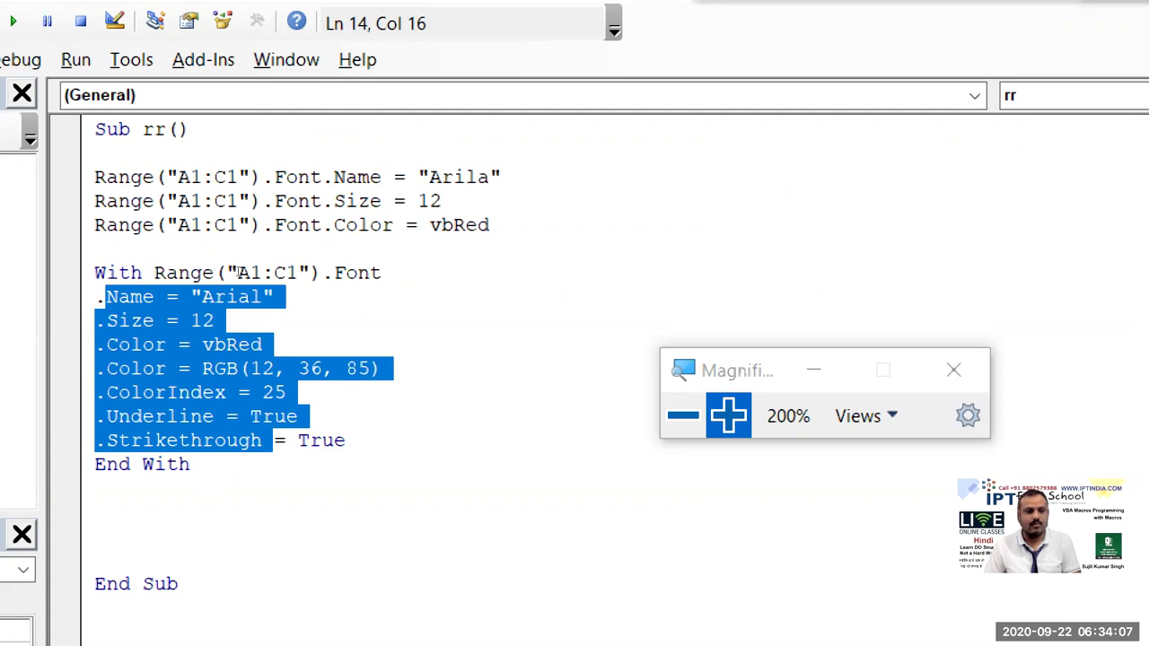
key(Down)
key(Down)
key(Down)
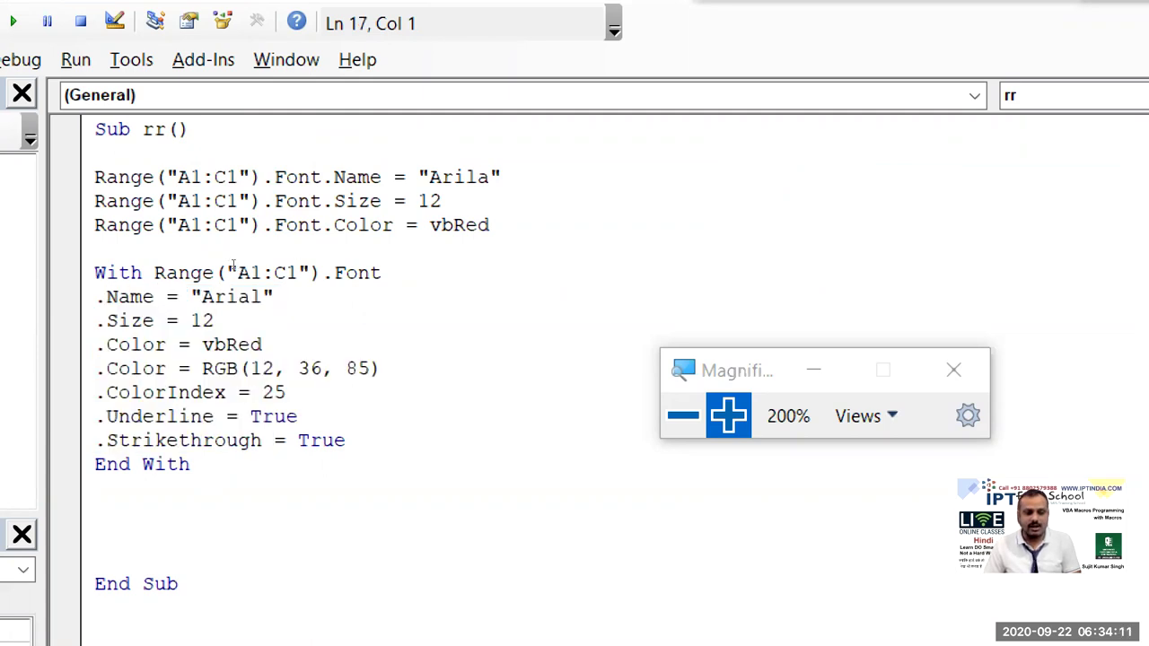
key(Return)
key(Up)
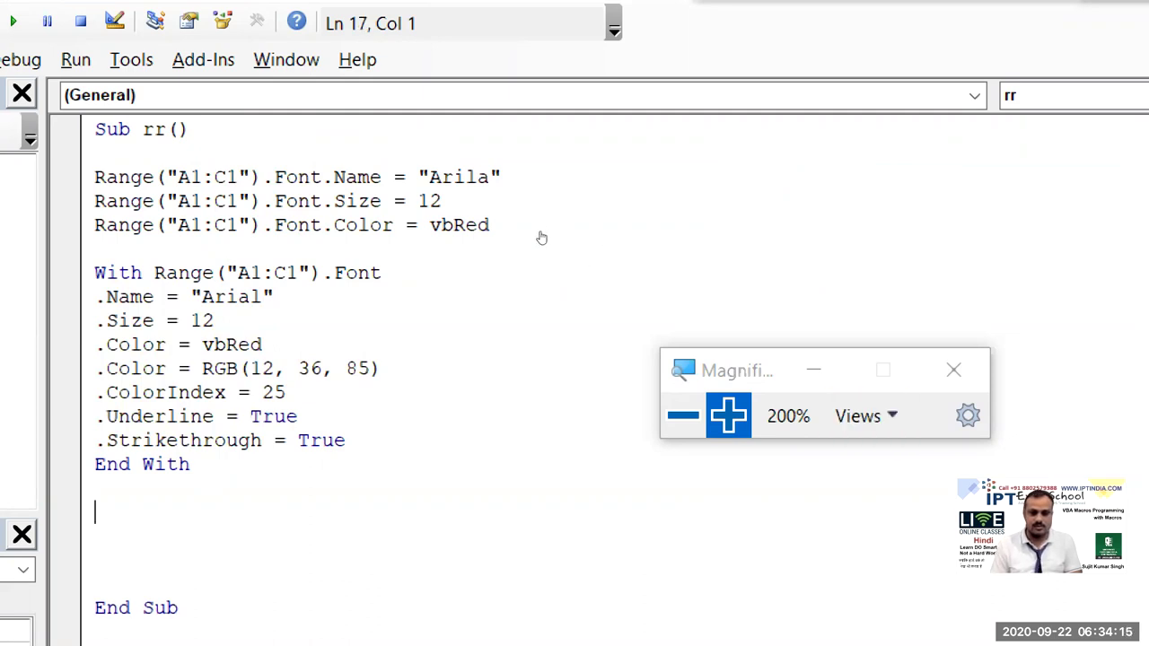
key(super+plus)
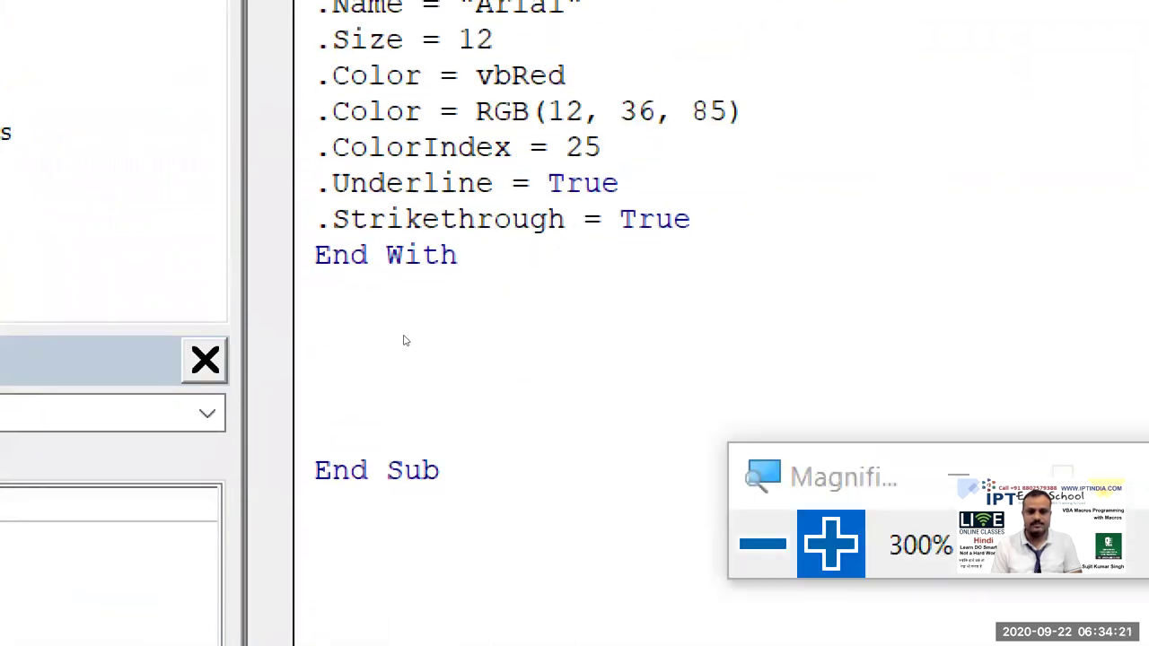
Step: Add the line Range("A1:c1").Interior.Color = vbRed after End With
text(range)
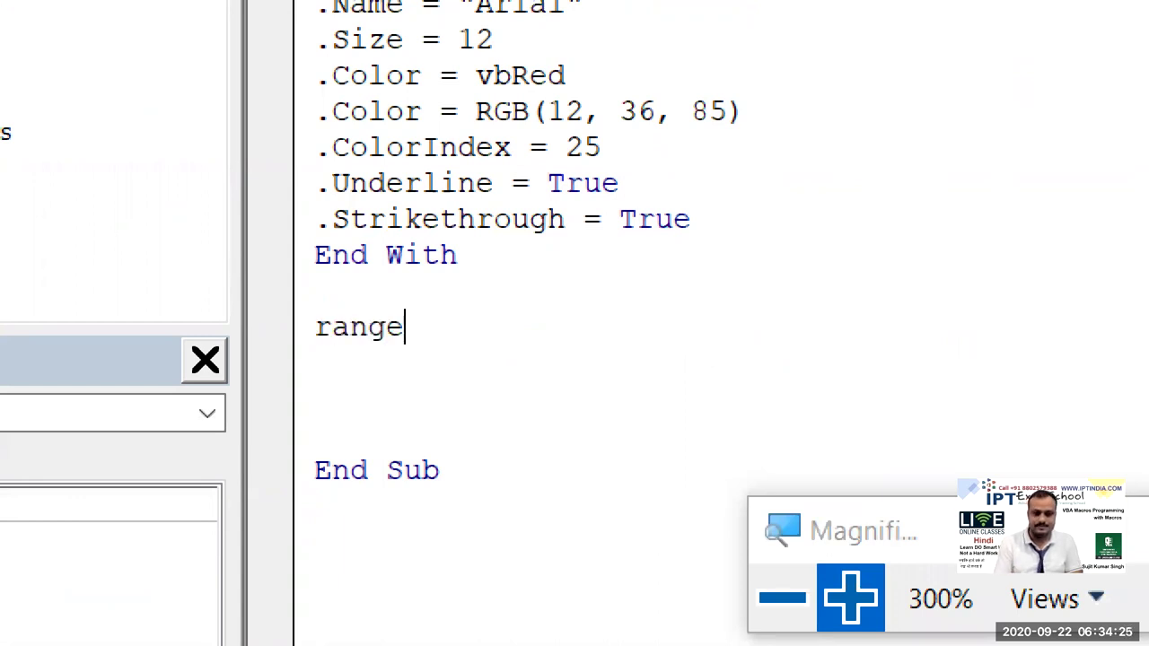
text(("A)
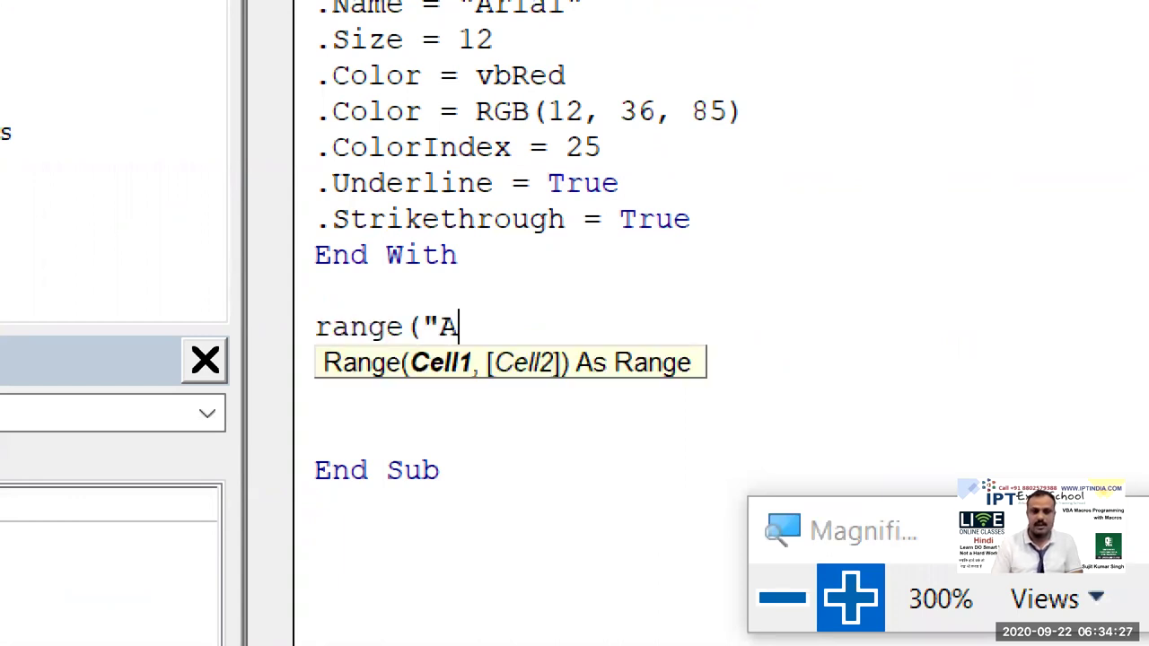
text(1:c1")
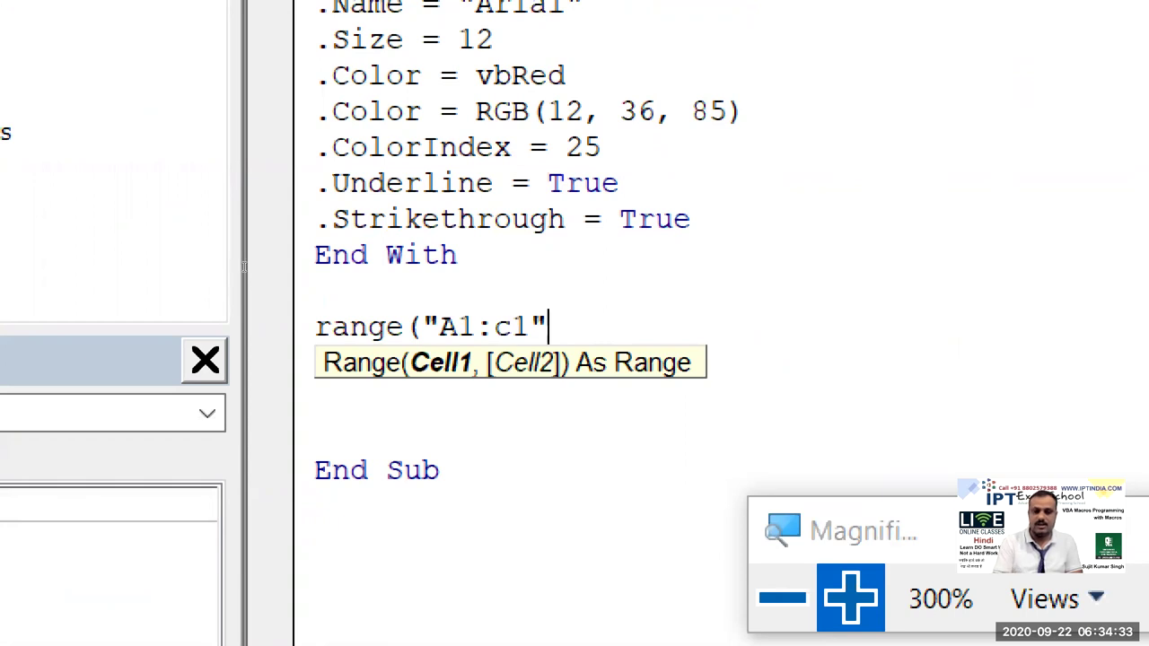
text().in)
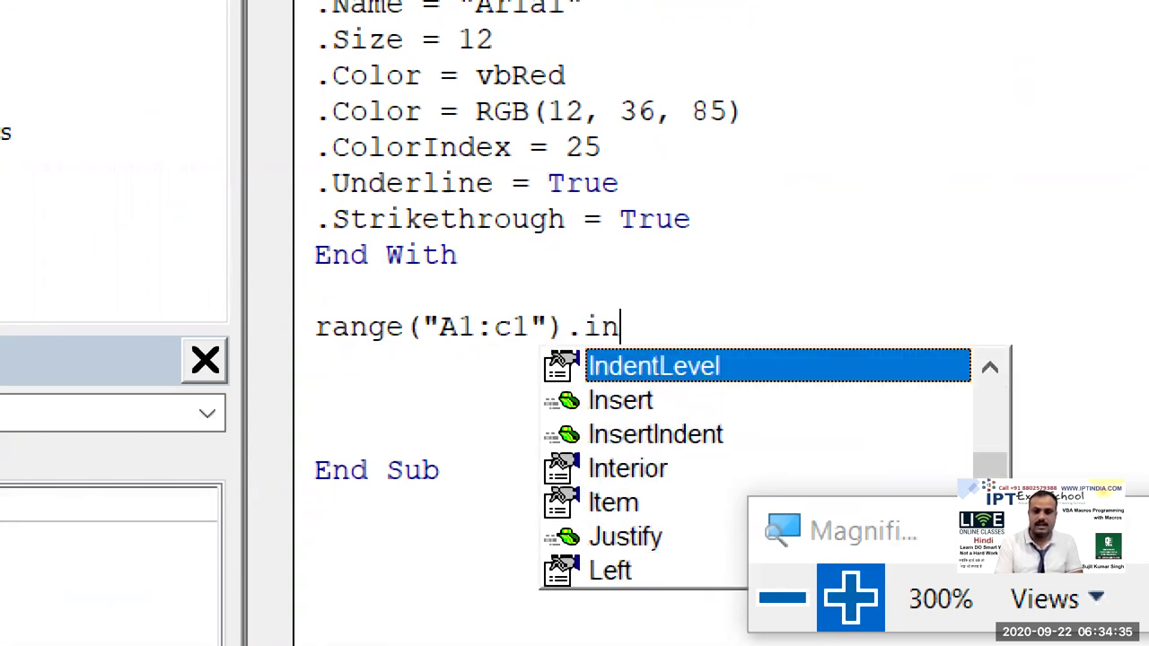
key(Down)
key(Down)
key(Down)
key(Up)
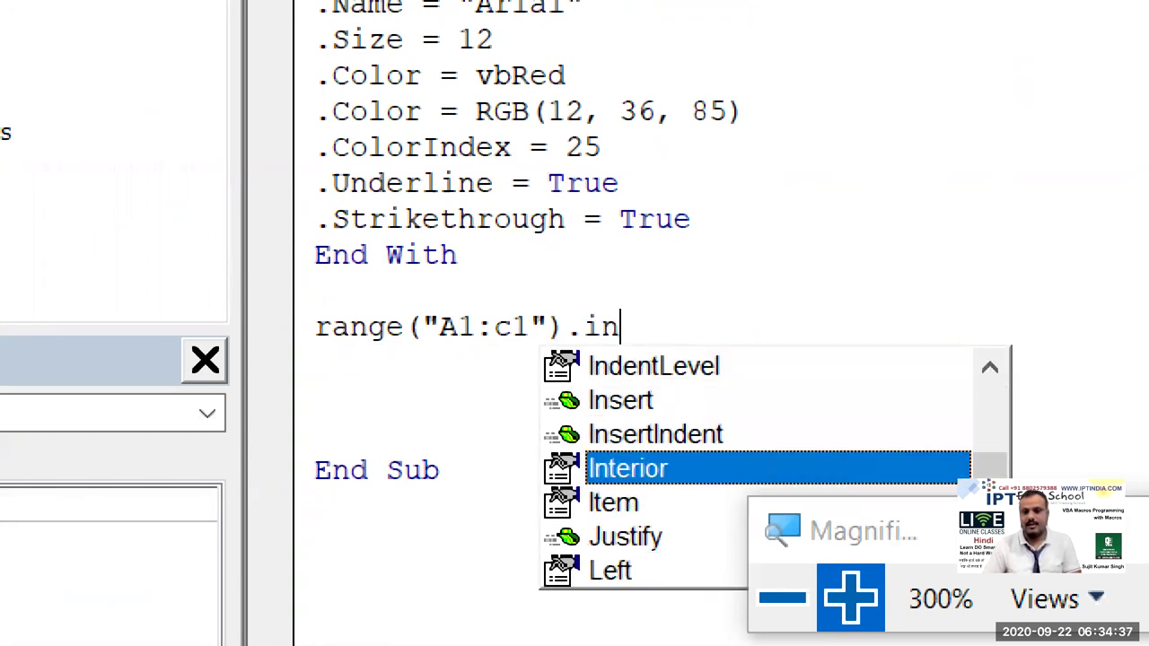
key(Tab)
text(.co)
key(Tab)
text(=)
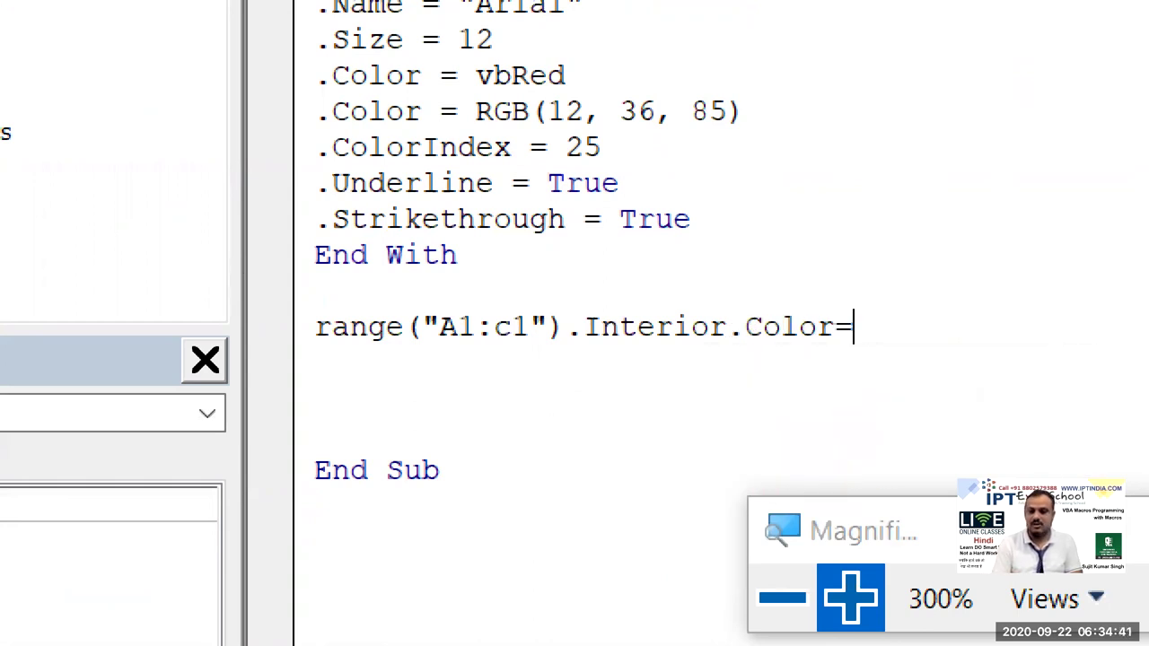
text(vbrd)
key(BackSpace)
text(ed)
key(Return)
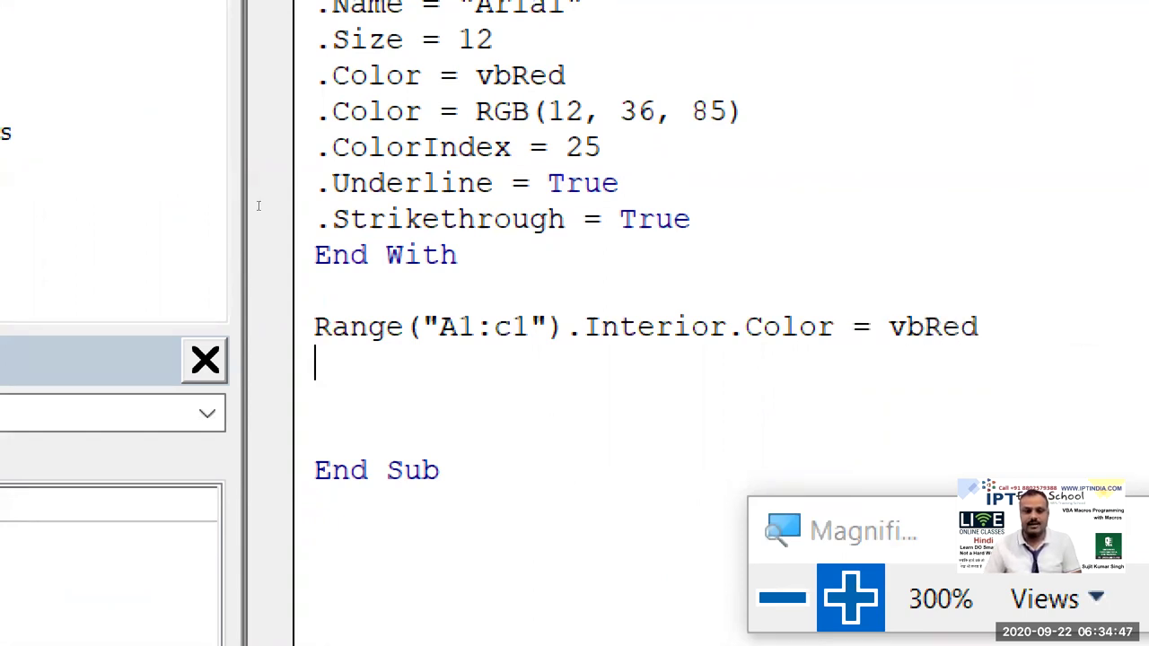
Step: Highlight Interior, Color and vbRed in the new line to explain them, then zoom back to 200%
click(388, 112)
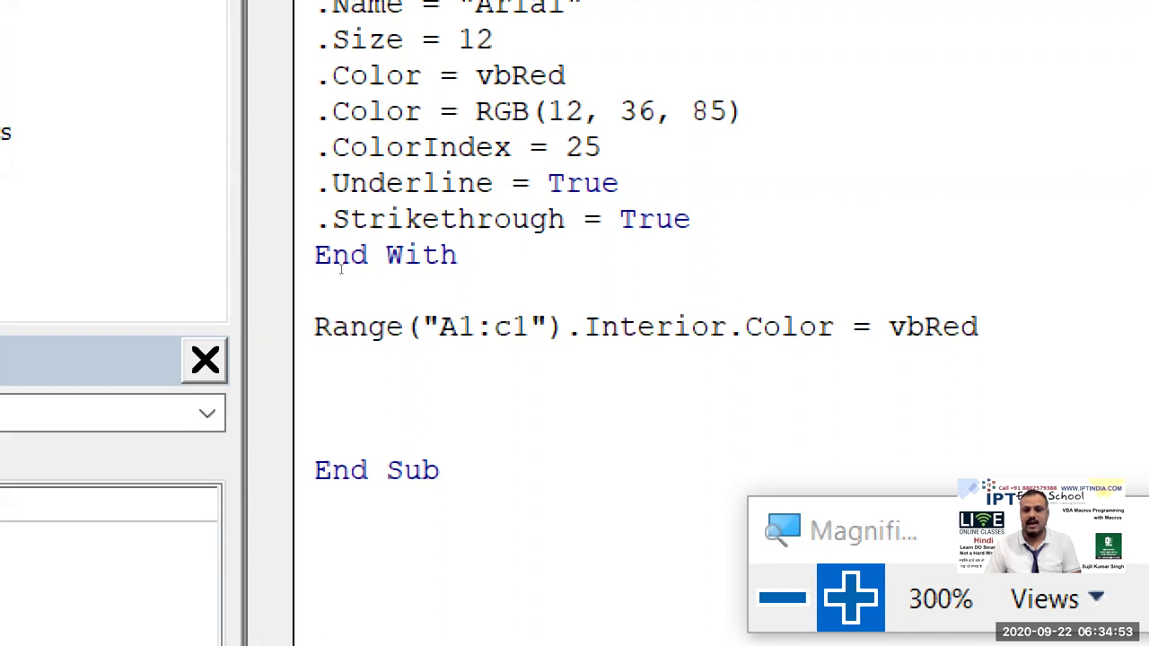
click(620, 327)
double_click(621, 326)
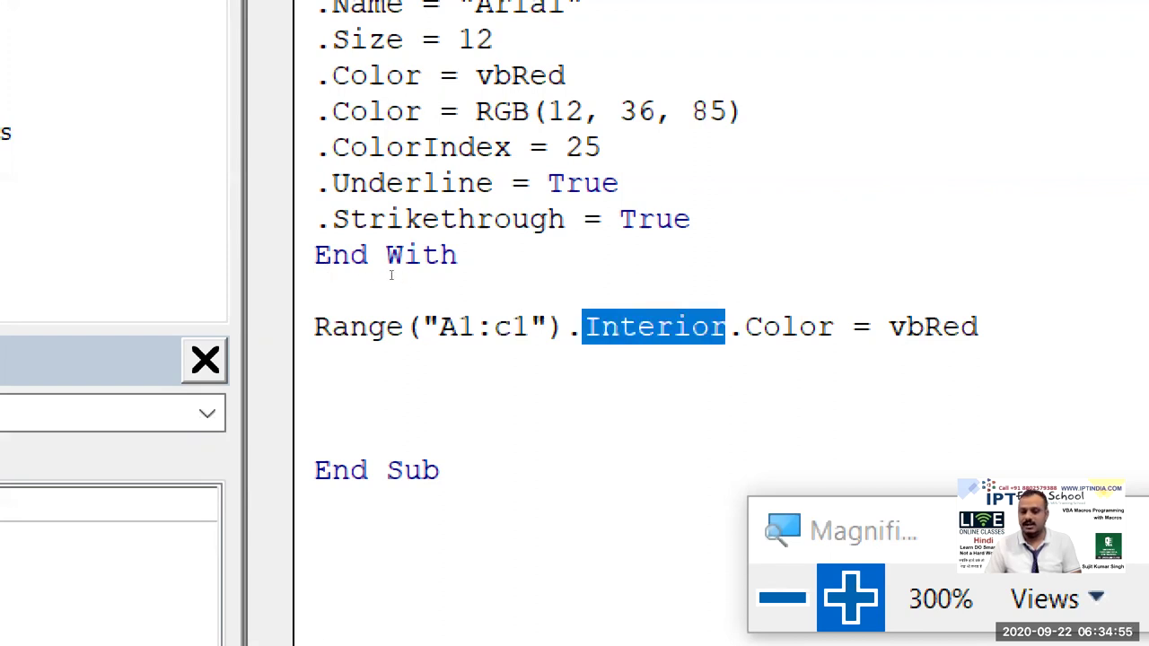
double_click(789, 327)
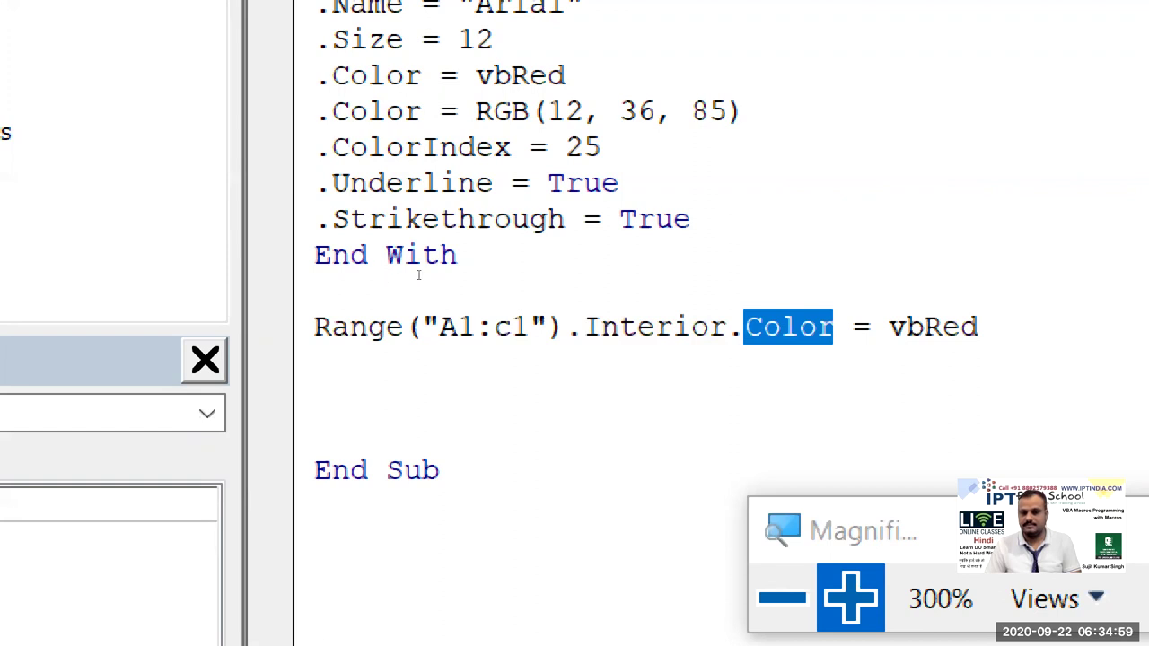
double_click(932, 327)
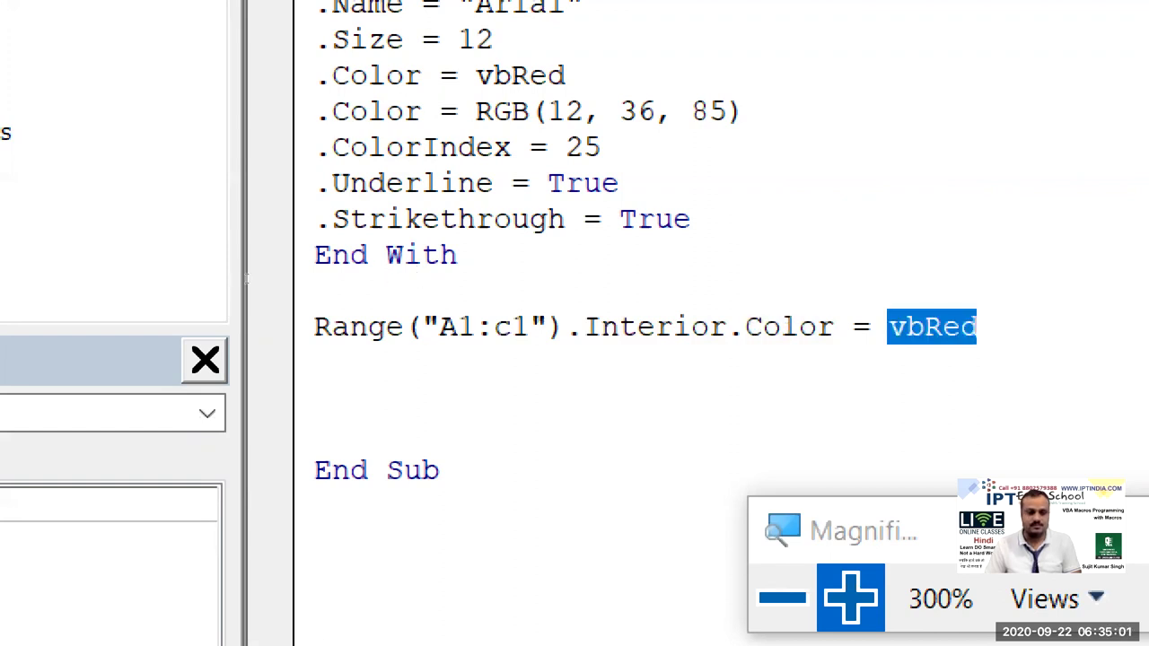
key(Down)
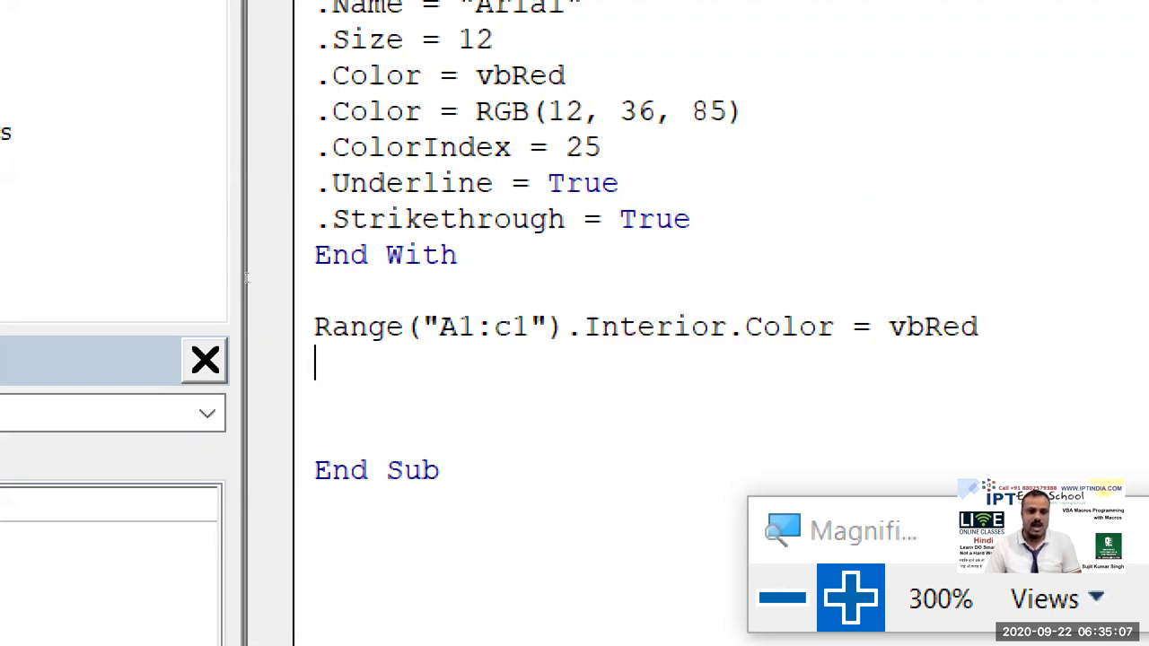
key(super+minus)
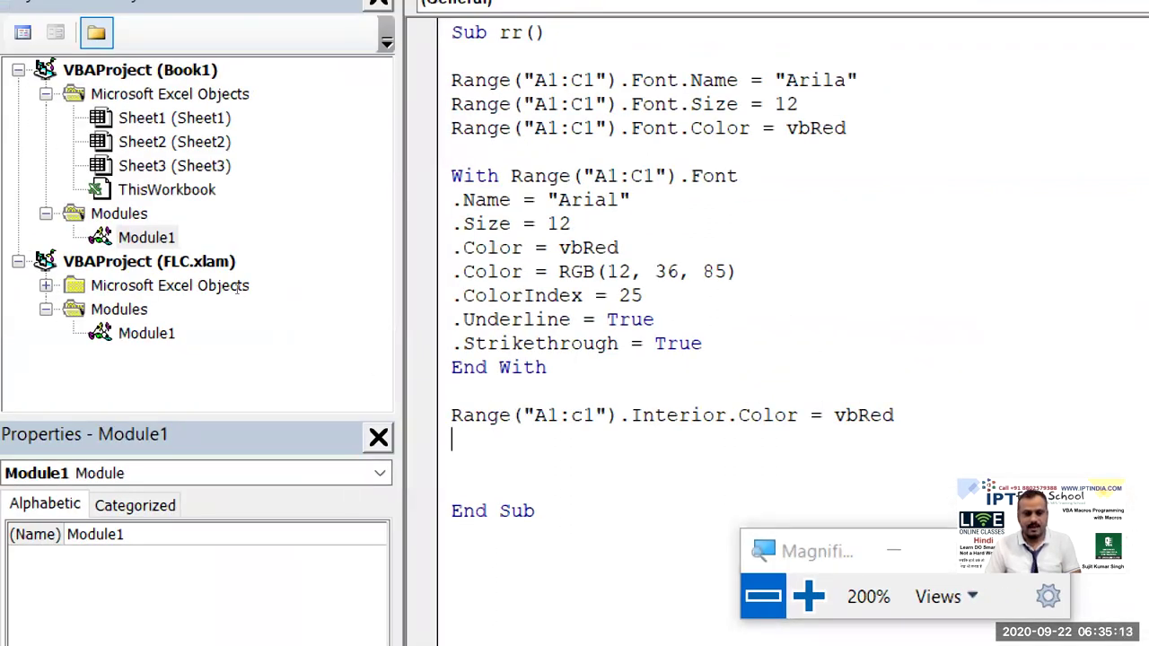
key(alt+Tab)
key(alt+Tab)
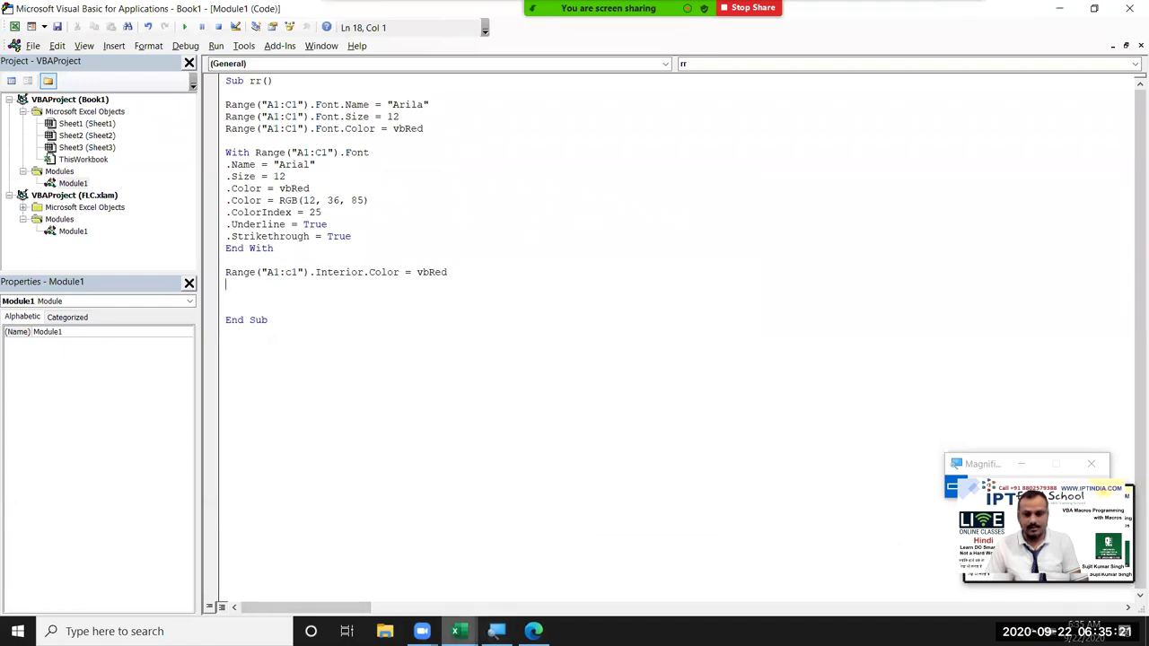
Step: Select A1:C10 and apply All Borders, then close the ColorIndex documentation window
mouse_move(455, 631)
click(436, 559)
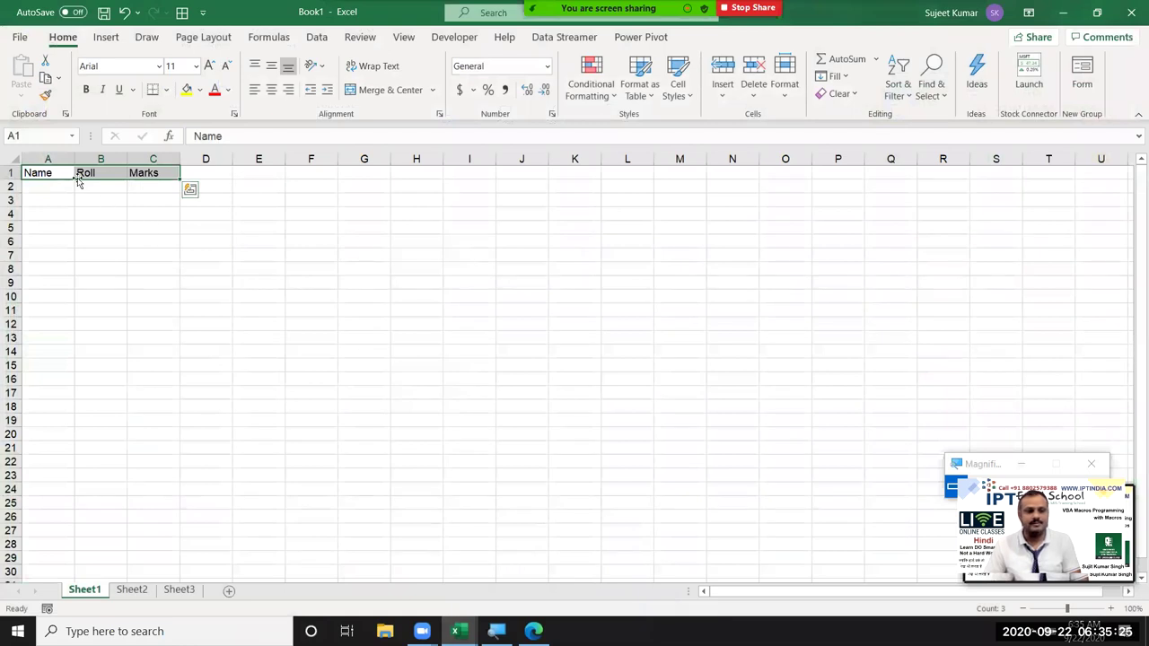
mouse_move(36, 175)
mouse_down()
mouse_move(118, 203)
mouse_move(149, 267)
mouse_up()
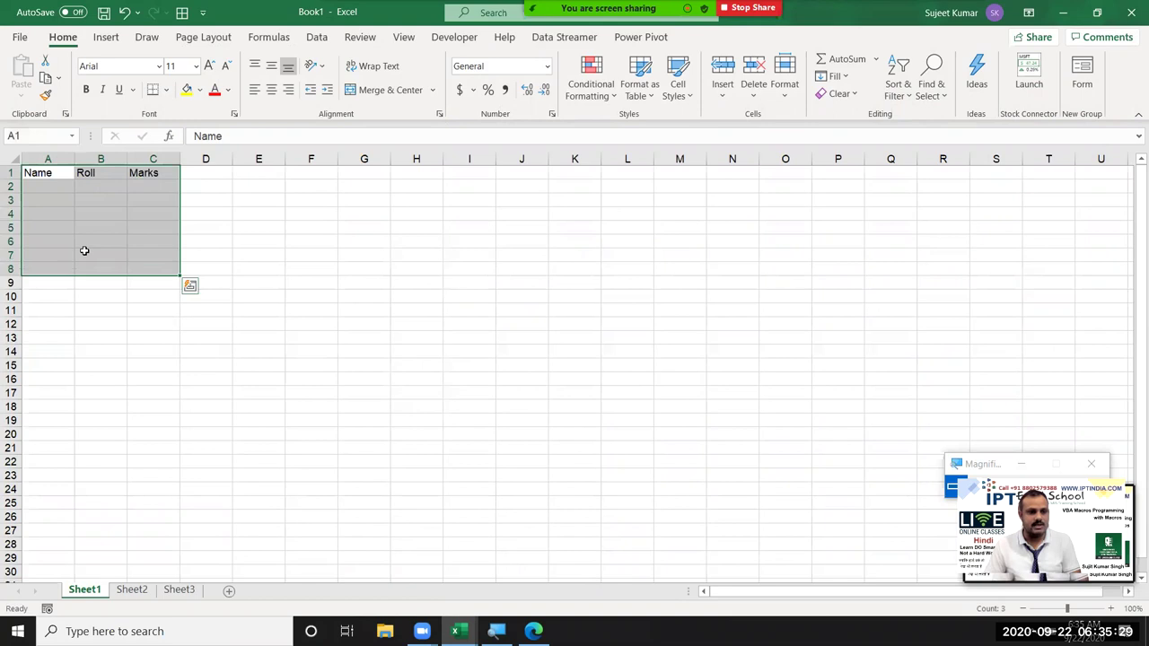
drag(43, 175, 145, 297)
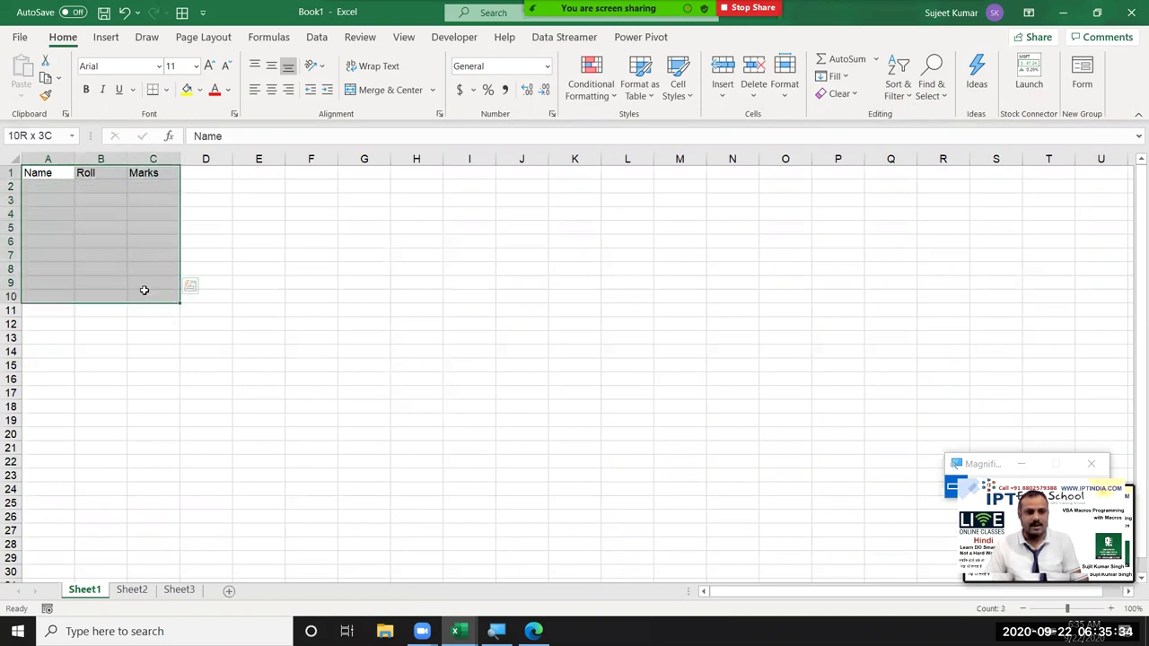
click(167, 90)
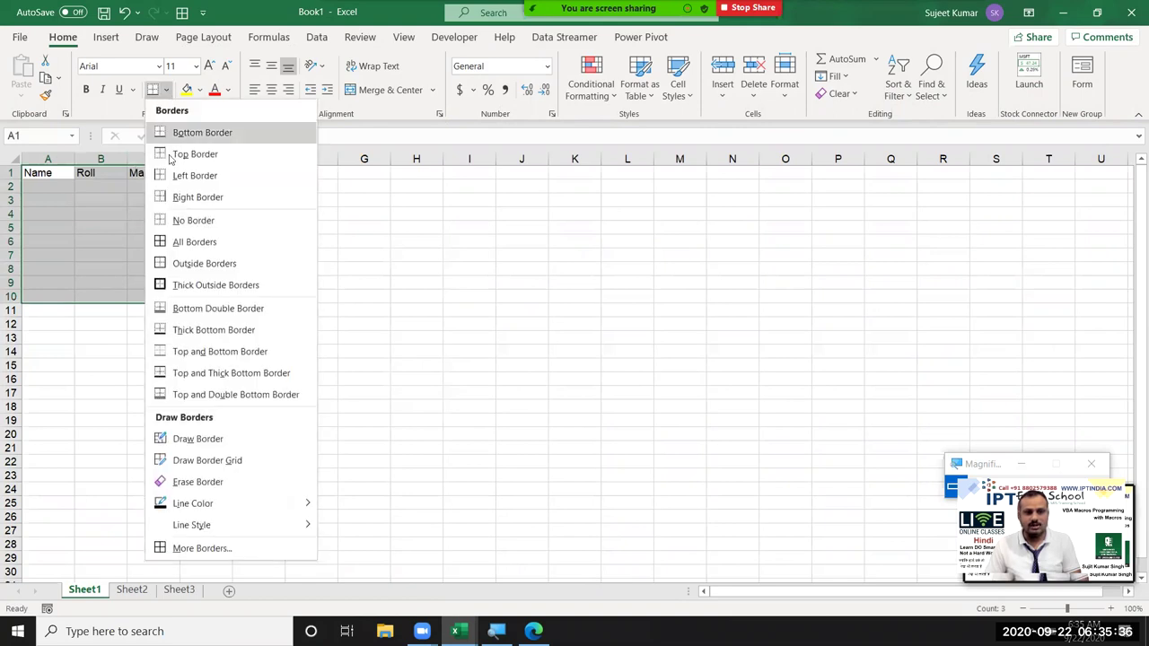
click(170, 244)
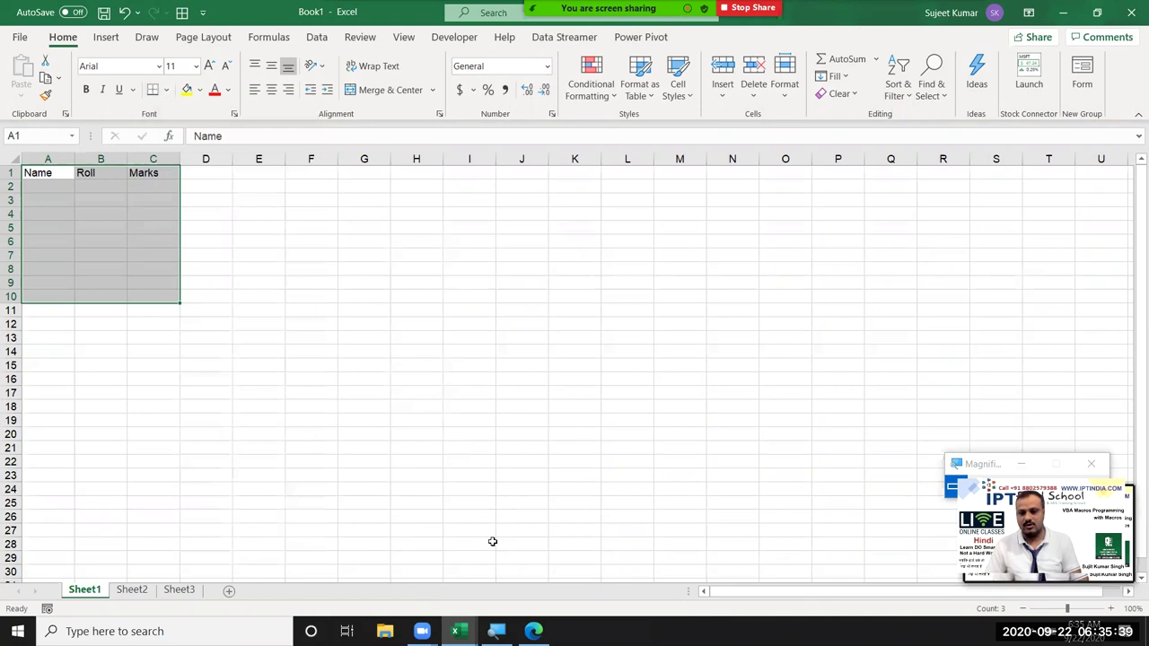
click(534, 631)
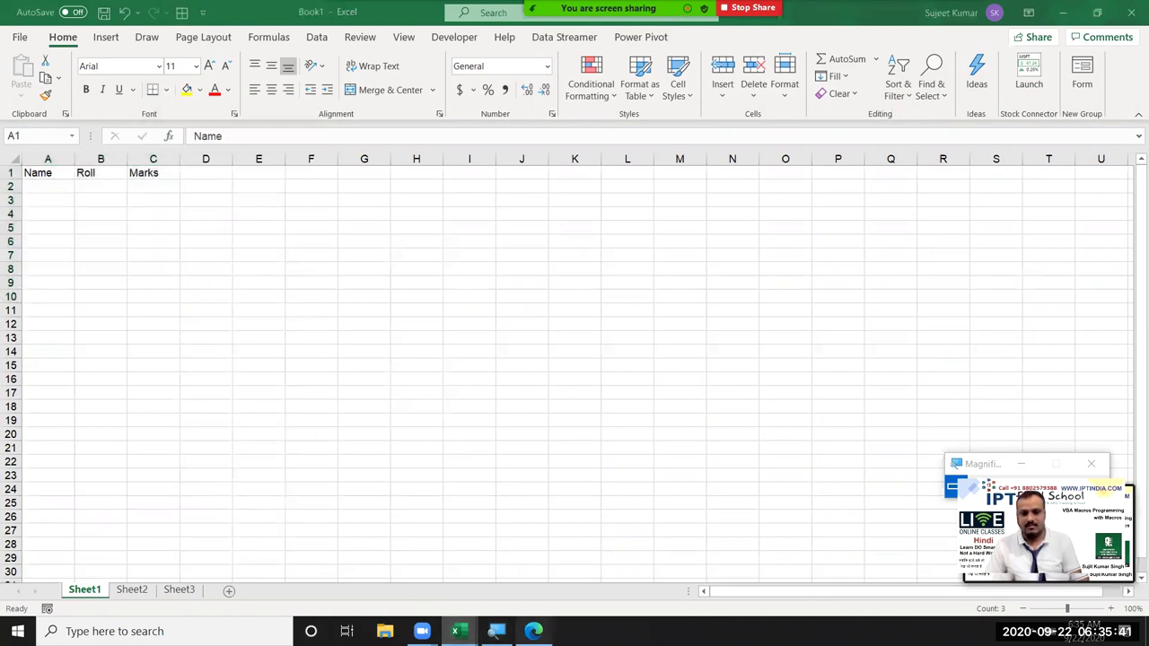
click(982, 27)
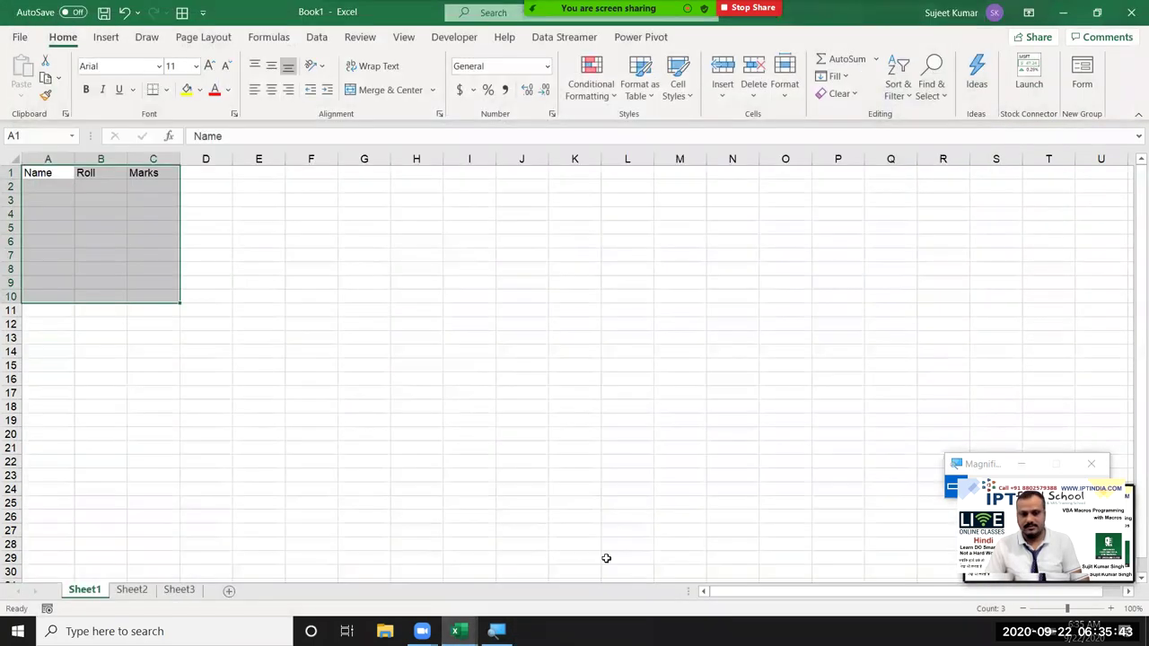
Step: Add Range("A1:C10").Borders.LineStyle = 1 below the fill colour line in macro rr
mouse_move(455, 631)
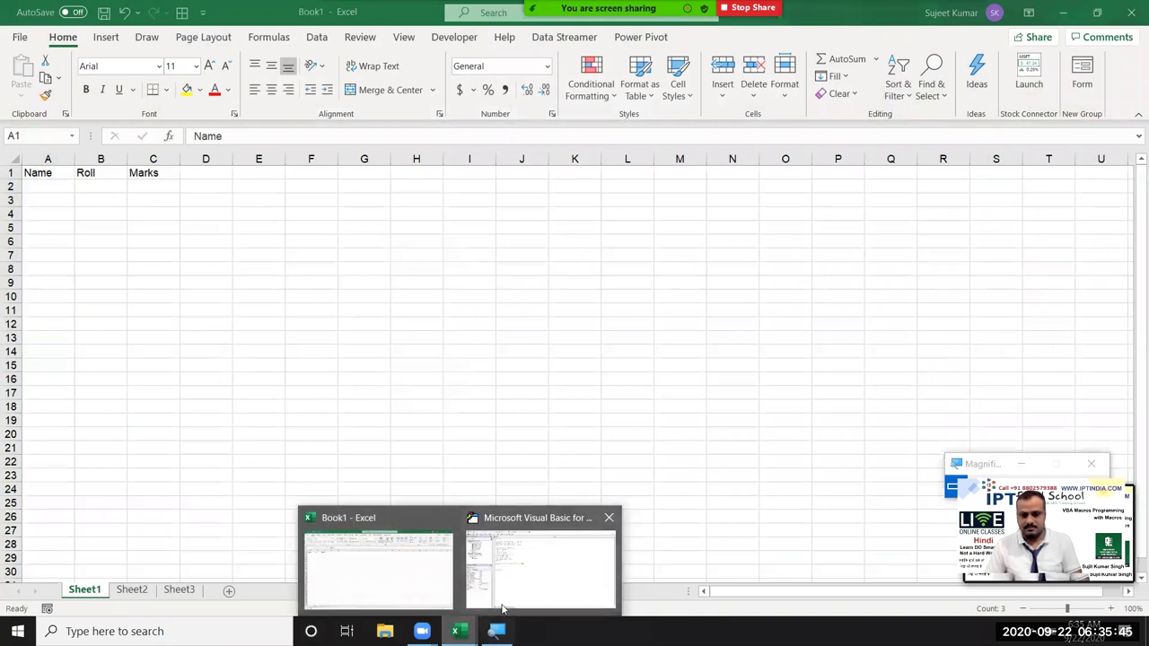
click(508, 602)
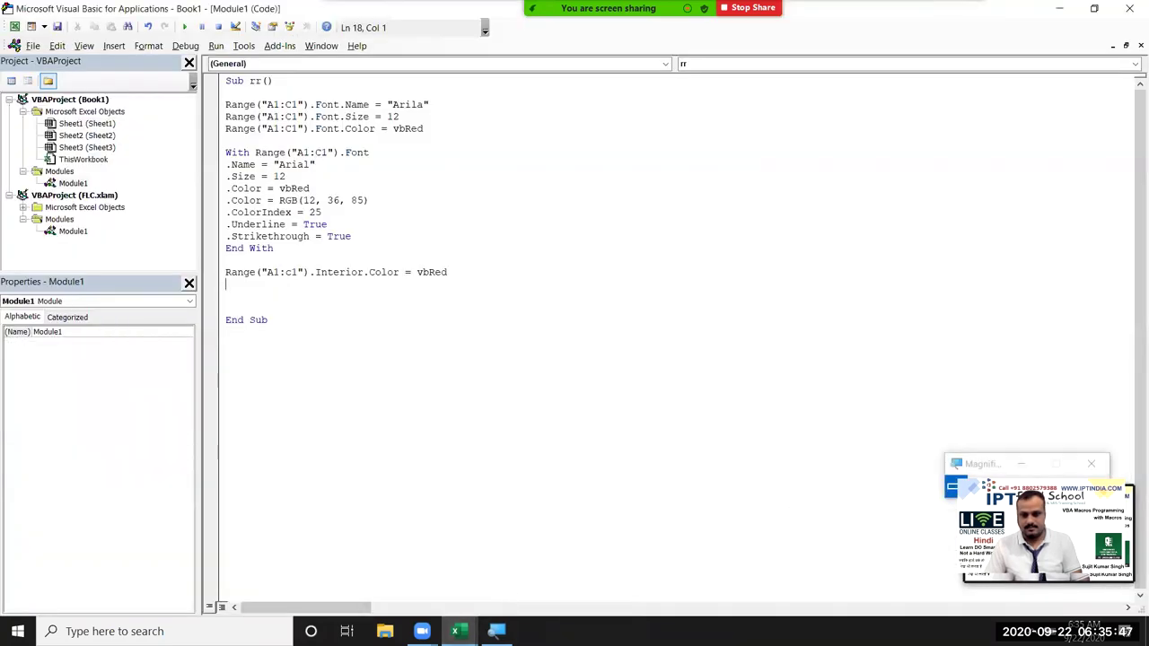
key(super+plus)
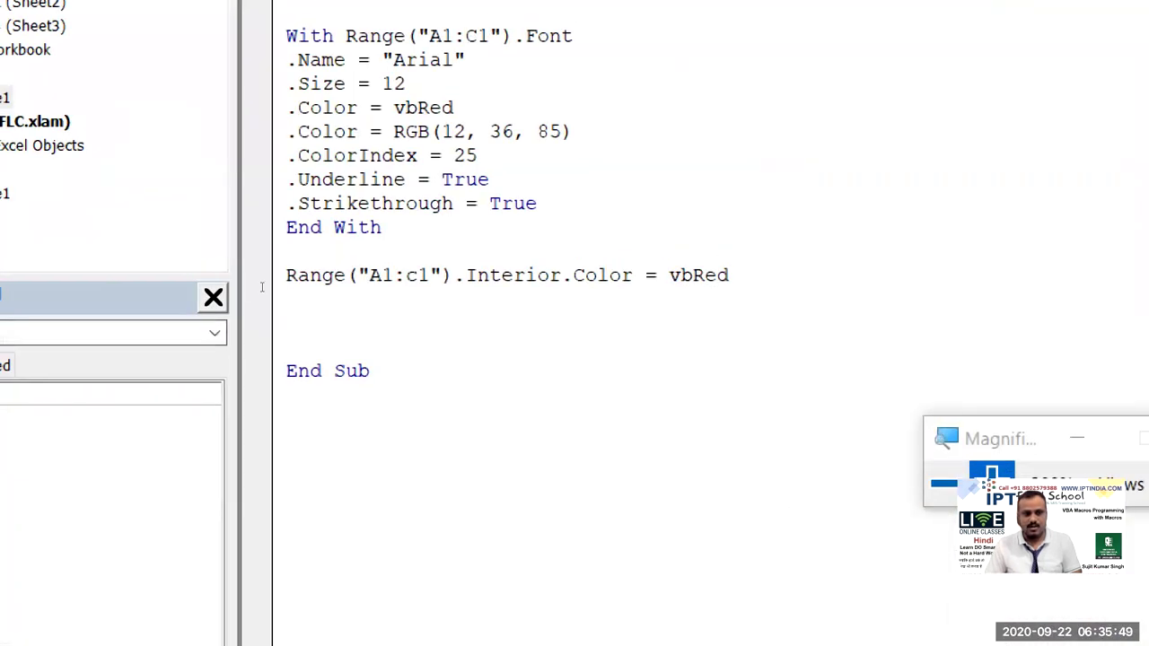
key(Return)
text(range("A1:C10"))
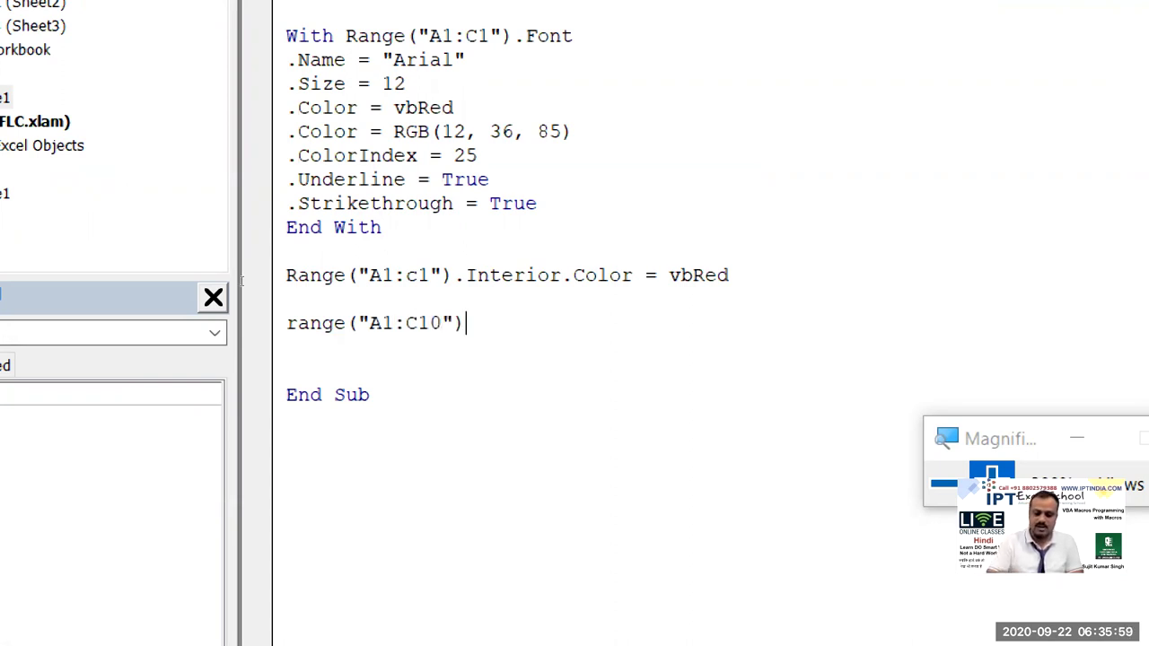
text(.bo)
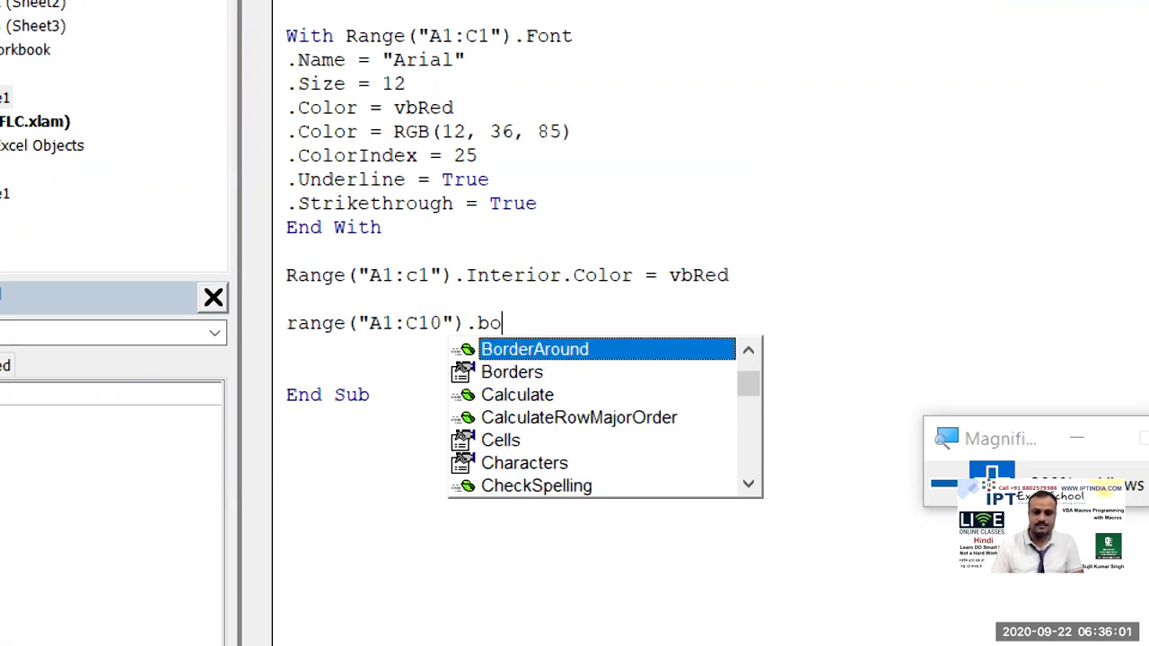
key(Down)
key(Tab)
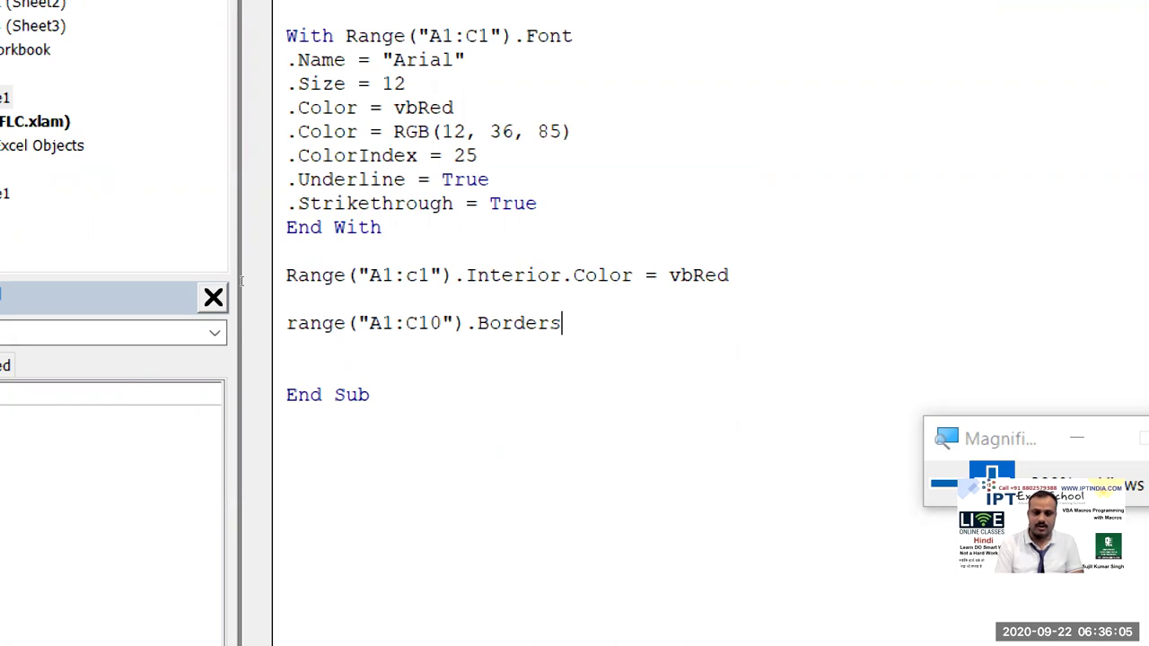
text(.)
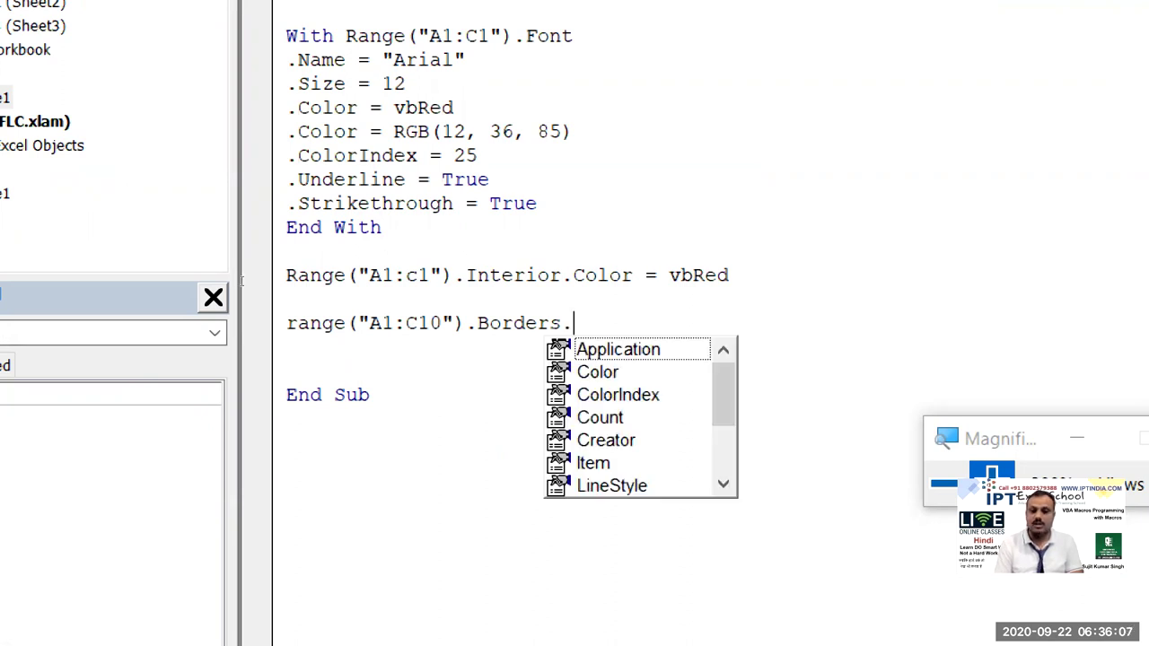
text(li)
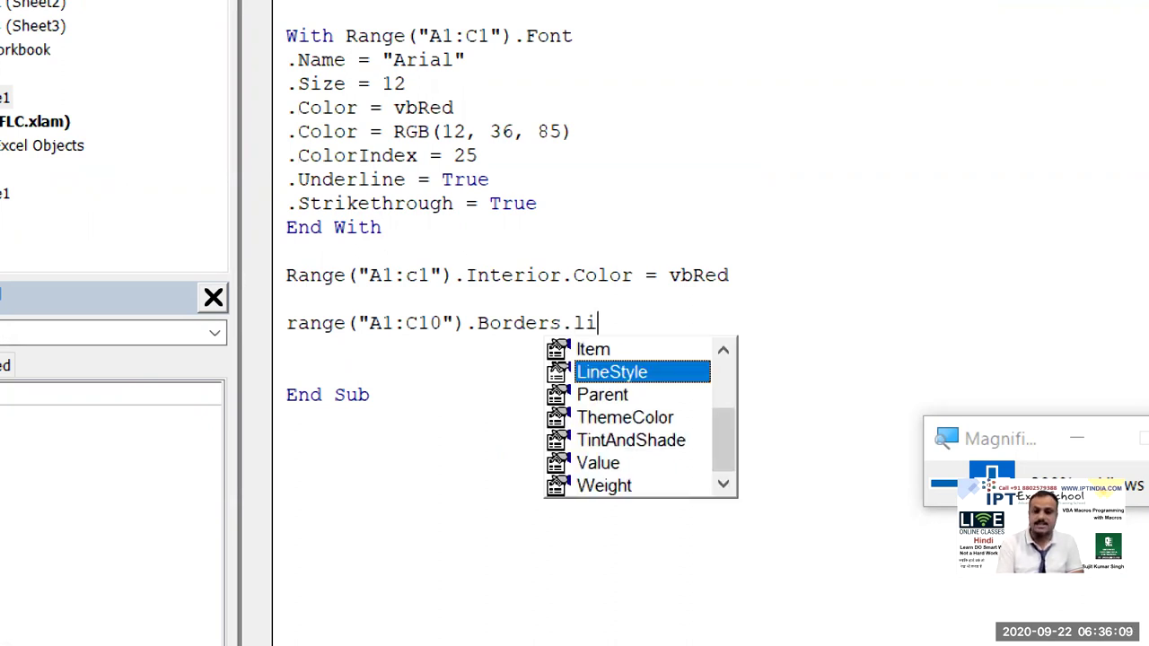
key(Tab)
text(1)
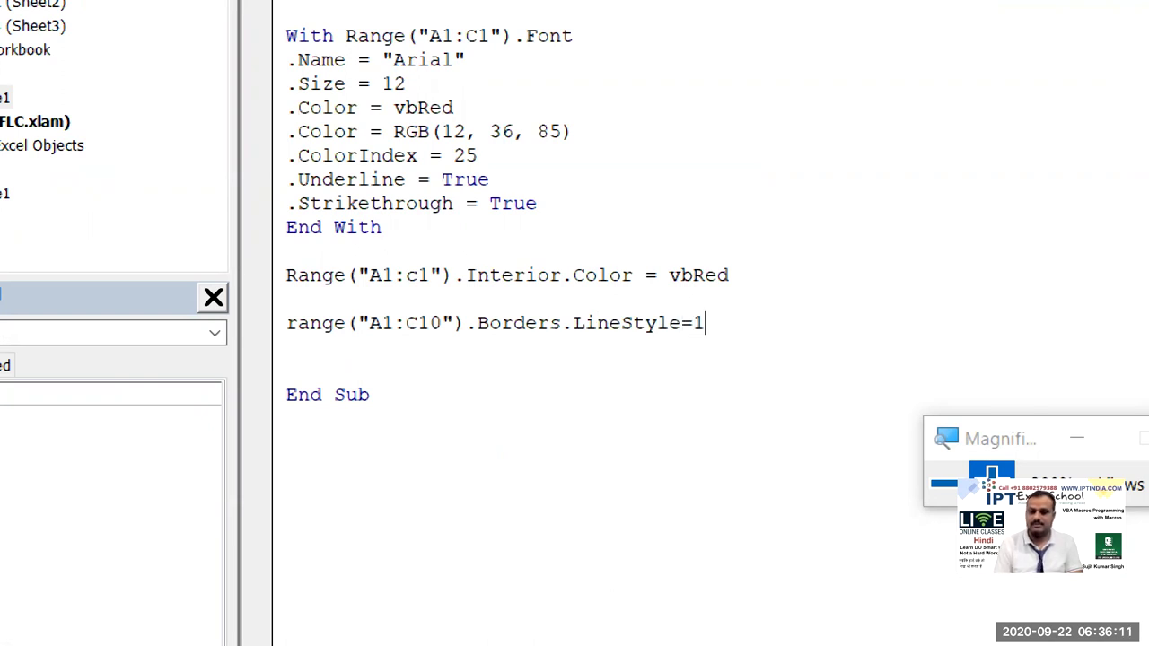
key(Return)
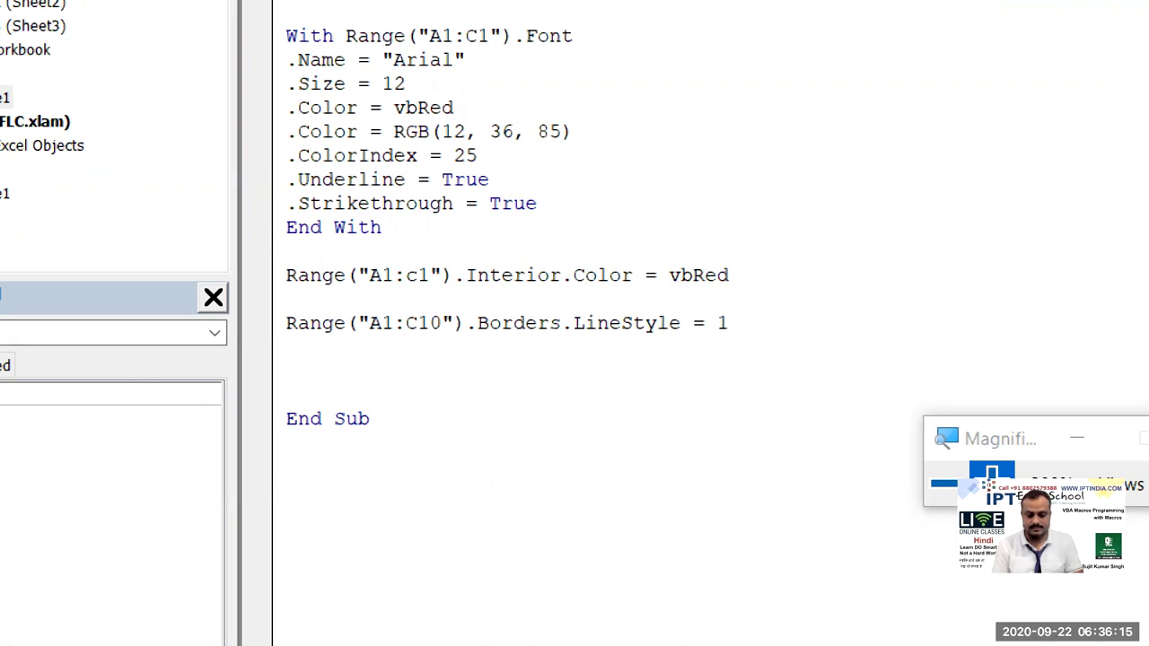
Step: Add a Range("A1:C10").BorderAround statement above End Sub, then go back to Excel
key(Return)
text(ra)
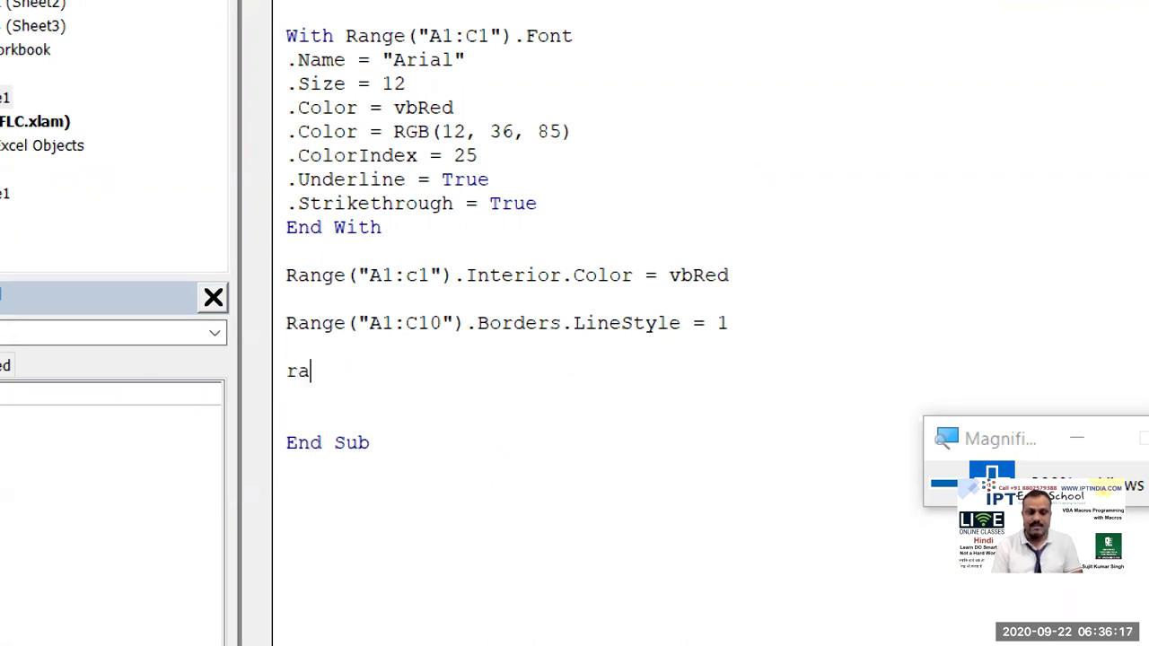
text(nge)
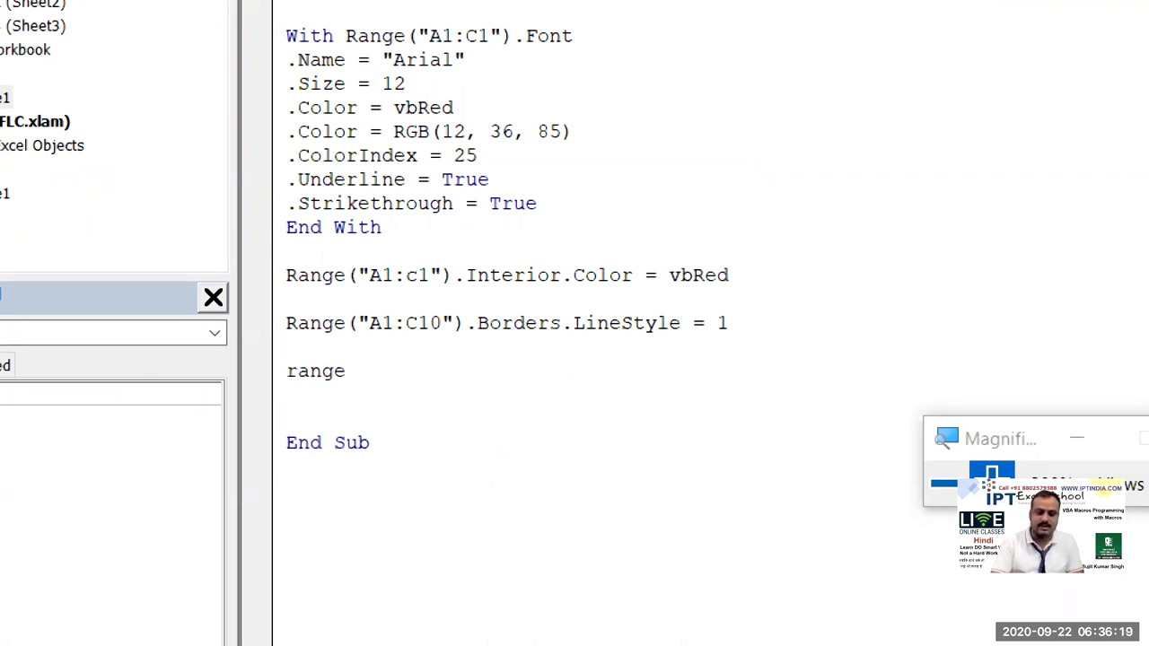
text(("A1:C10").)
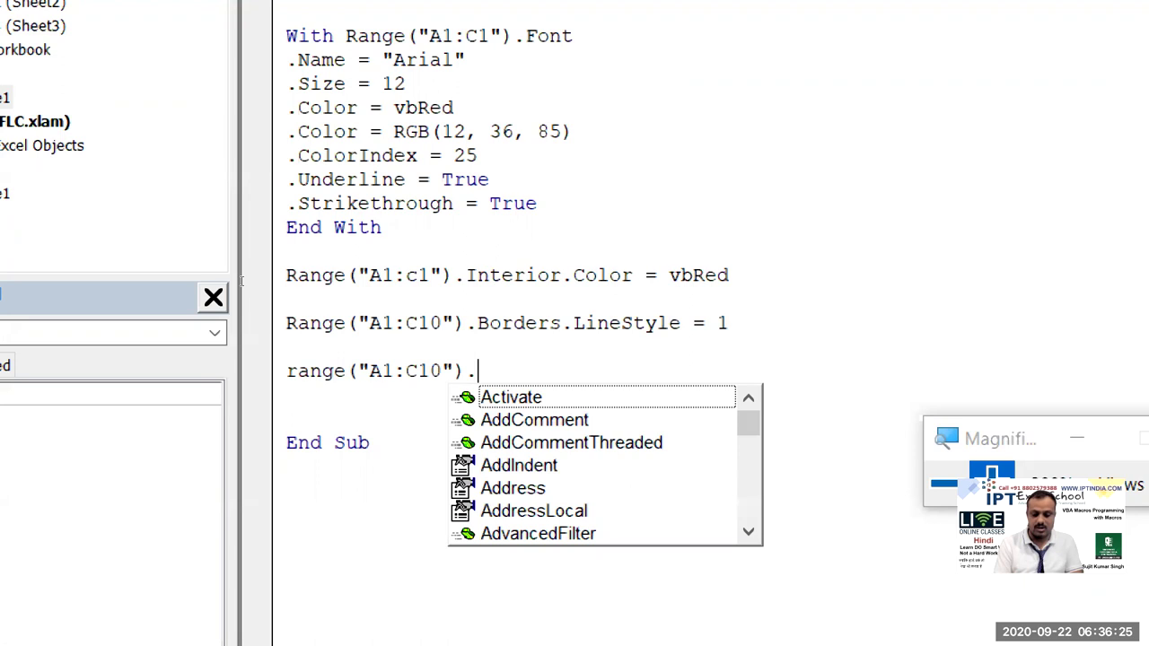
text(bo)
key(Tab)
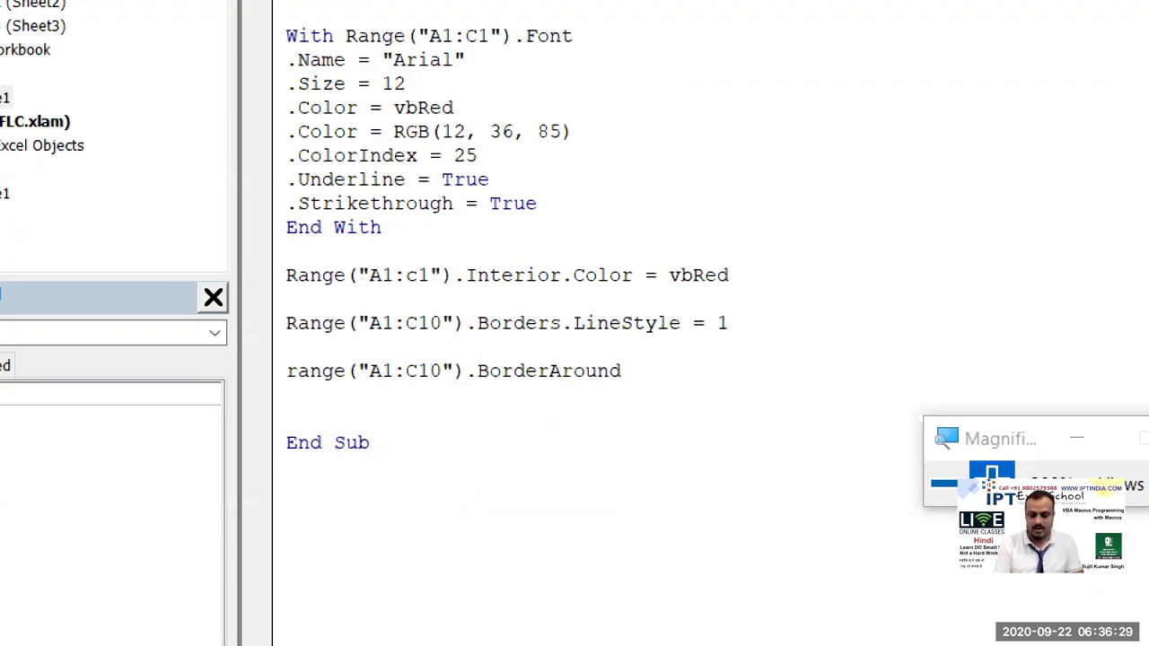
text(.)
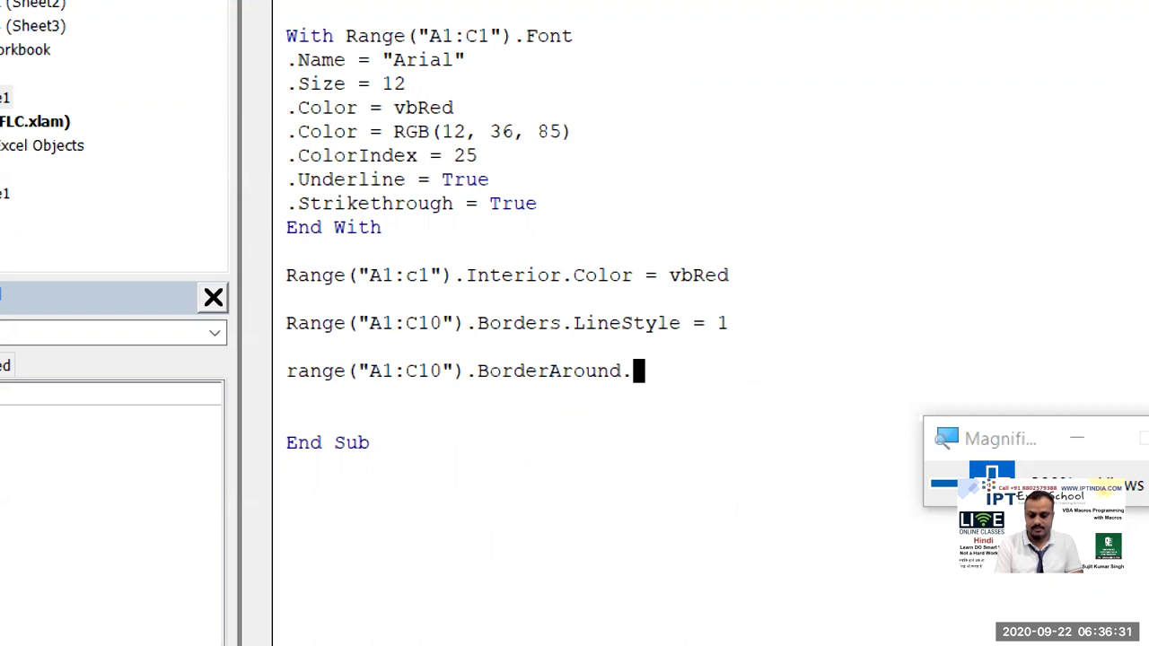
key(BackSpace)
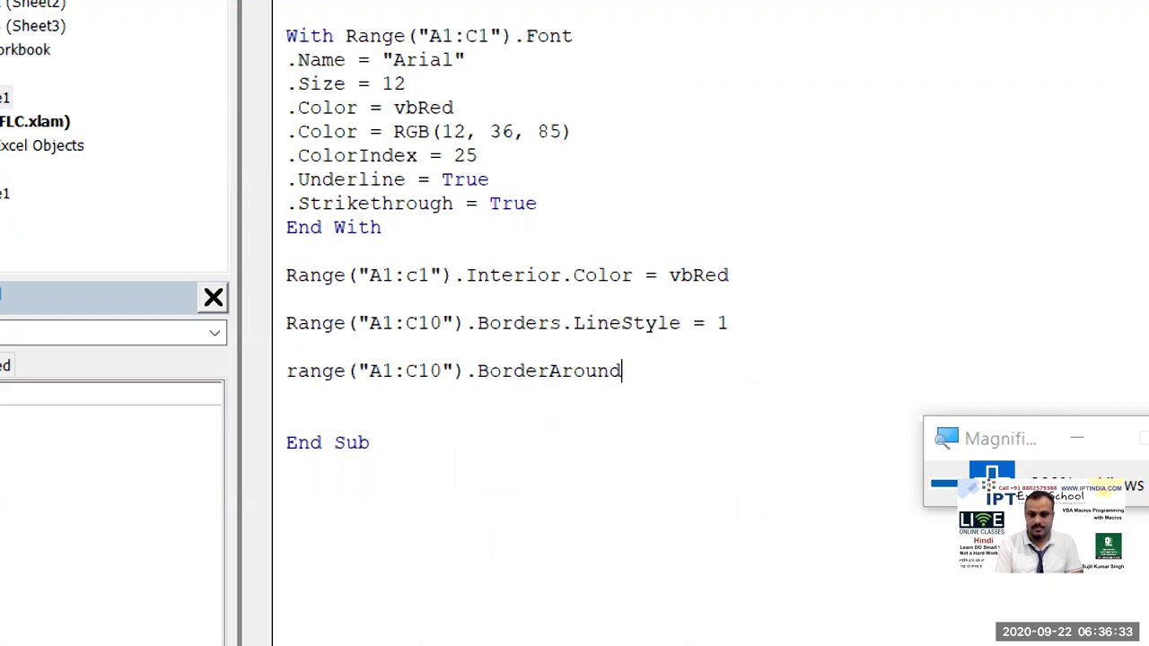
key(Down)
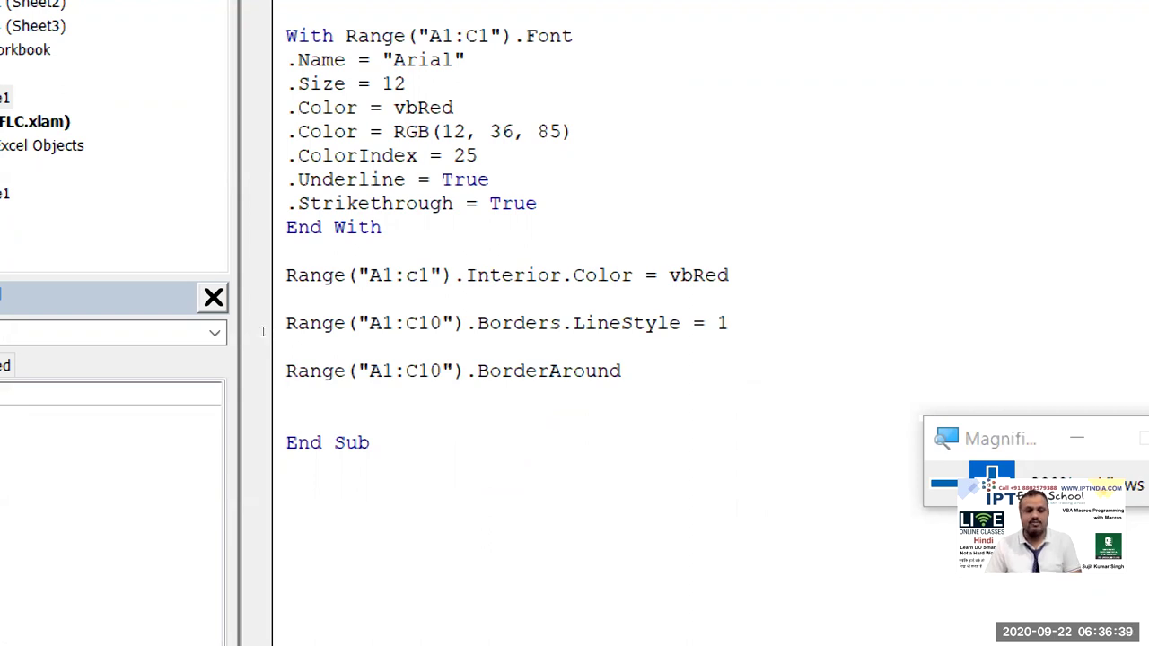
key(alt+F11)
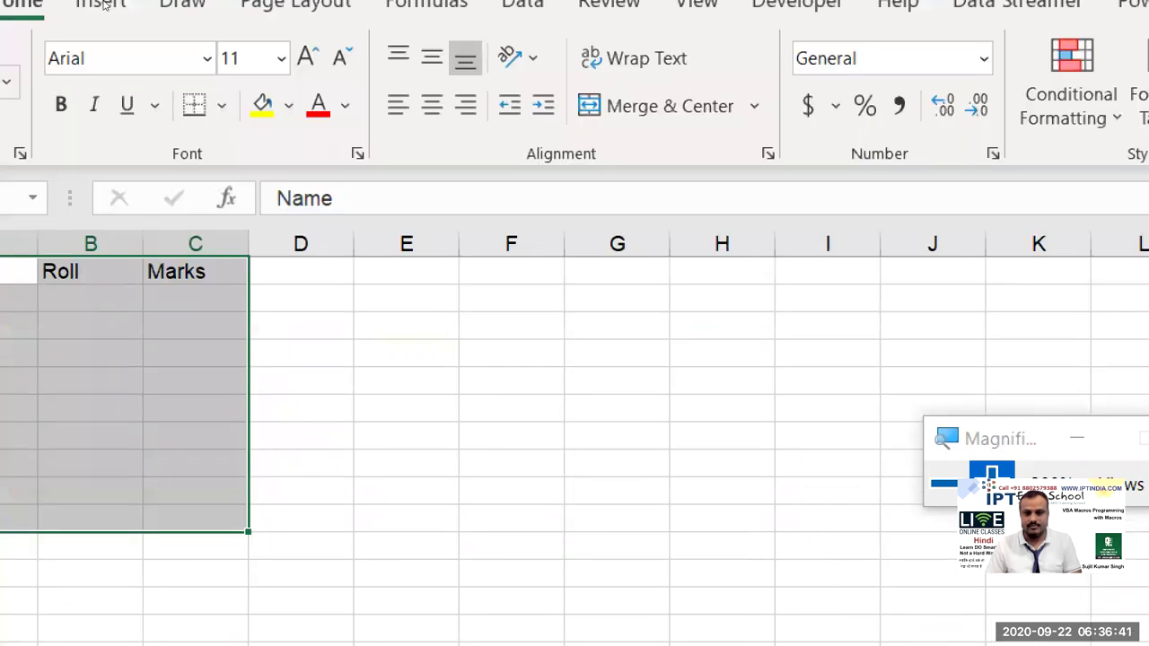
Step: Select A1:C10, leave the Borders list unapplied, and start recording a new macro
click(1038, 381)
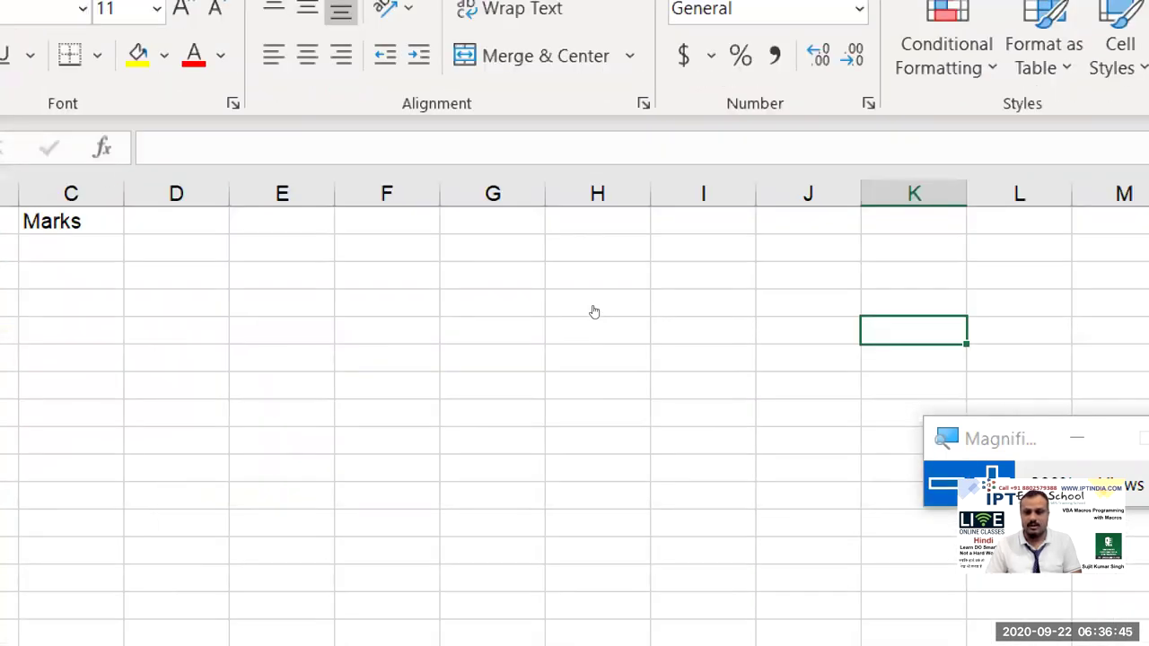
click(591, 304)
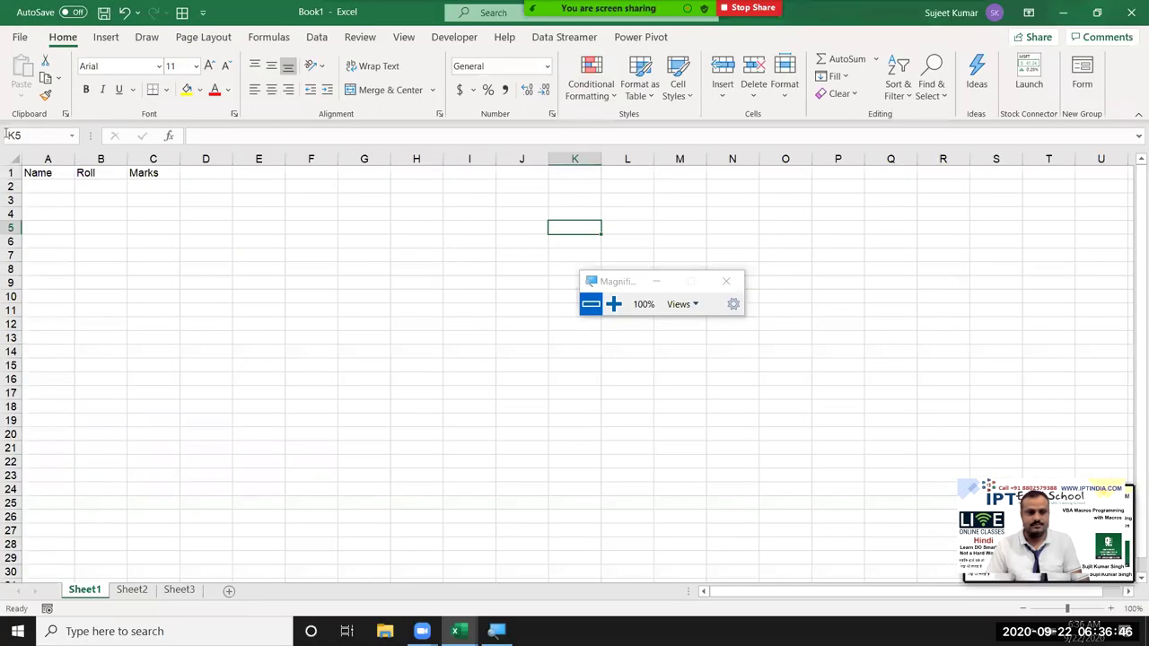
mouse_move(31, 172)
mouse_down()
mouse_move(145, 250)
mouse_move(144, 295)
mouse_up()
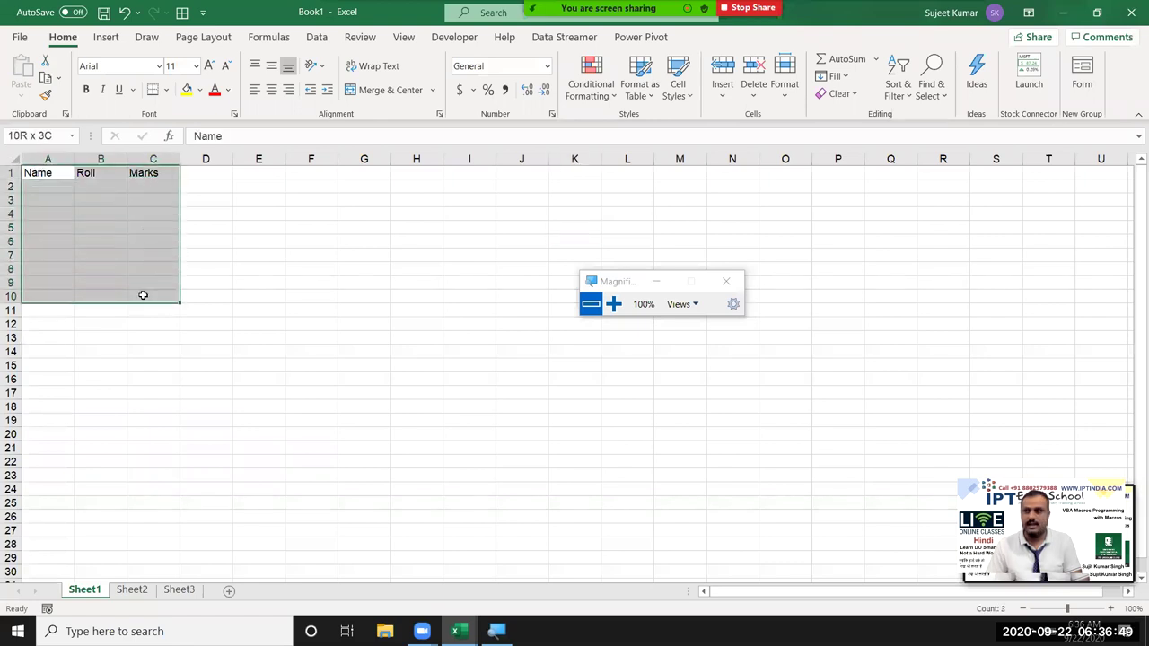
click(167, 91)
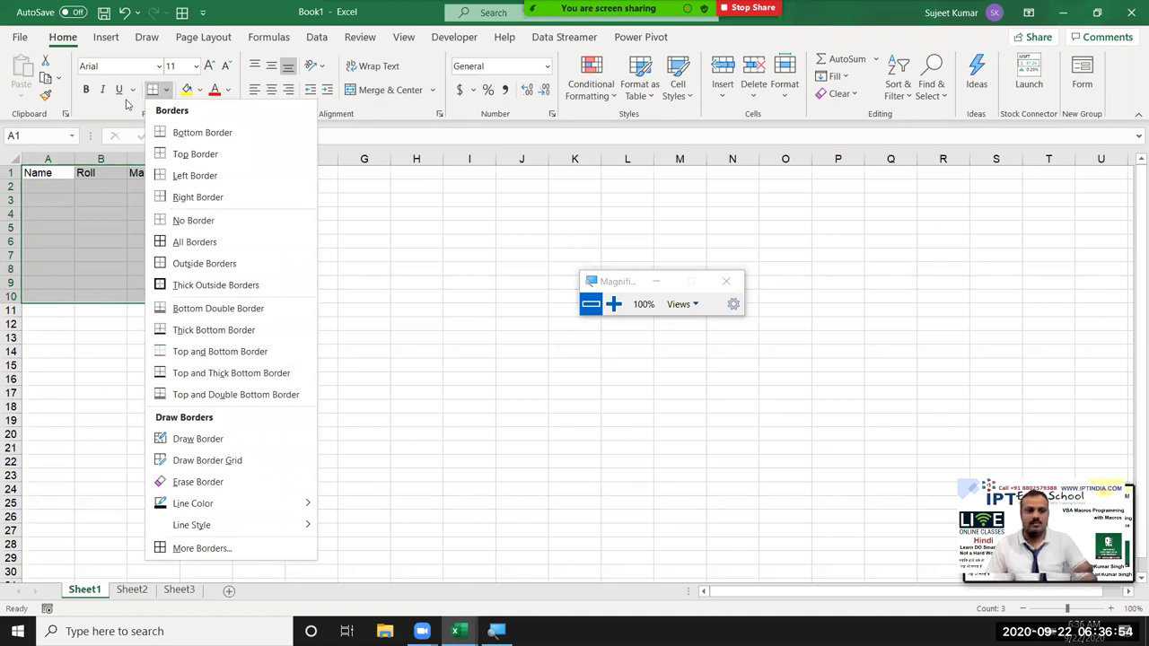
key(Escape)
click(47, 609)
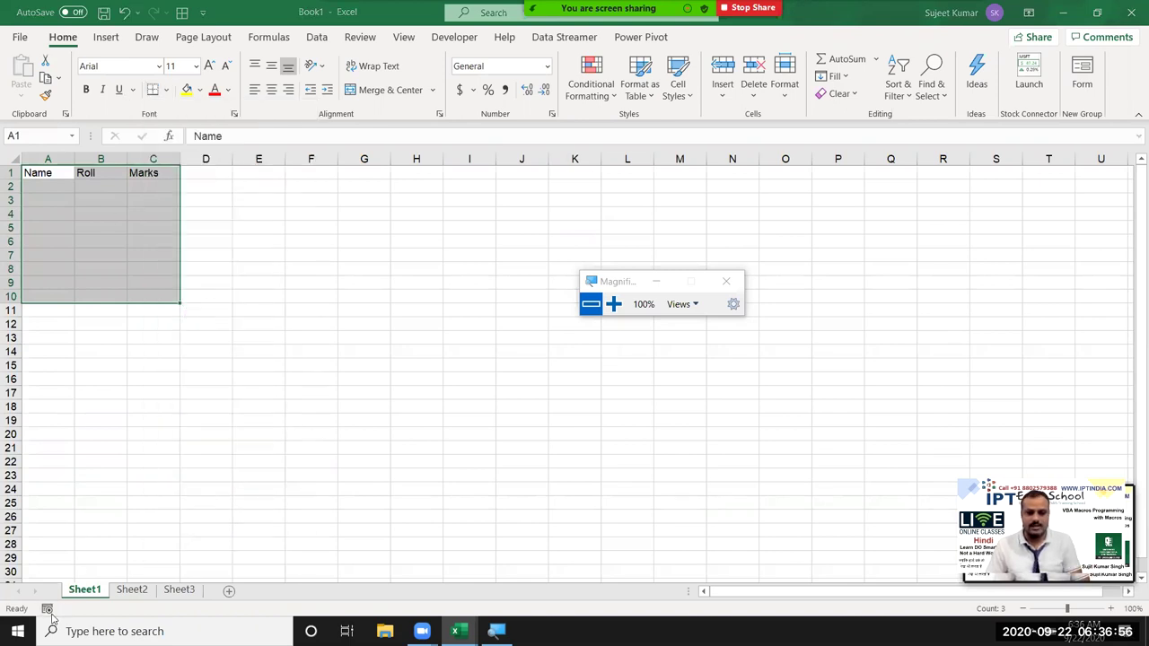
click(321, 428)
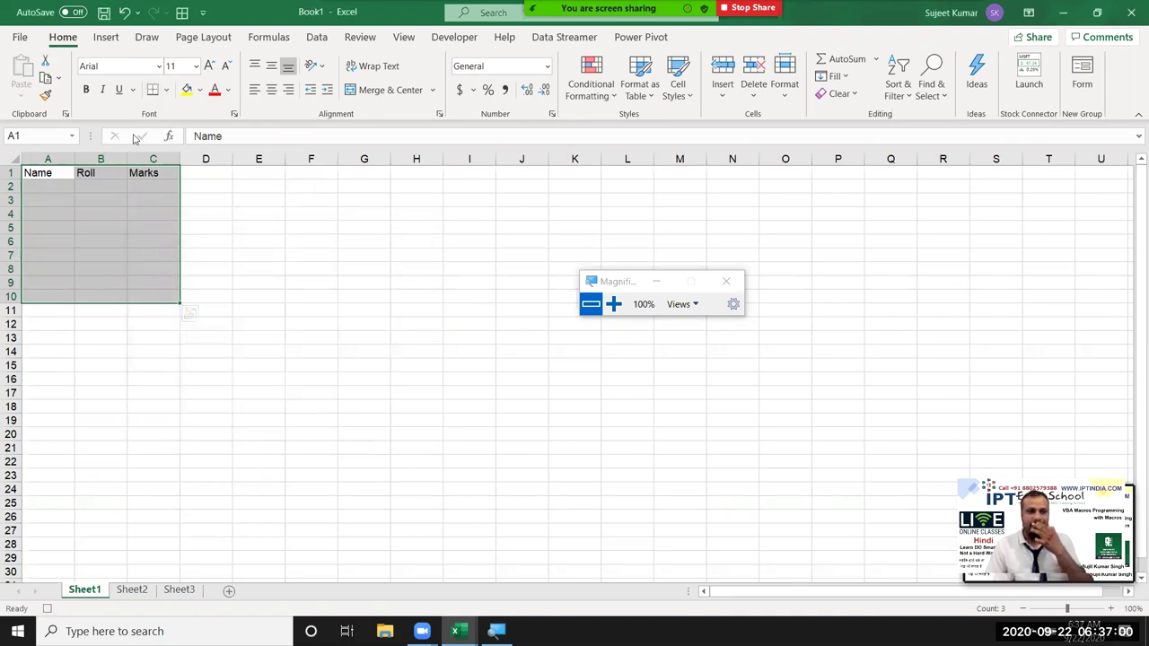
Step: Give A1:C10 top, left, bottom, right and inside borders via Format Cells, then stop recording
right_click(165, 186)
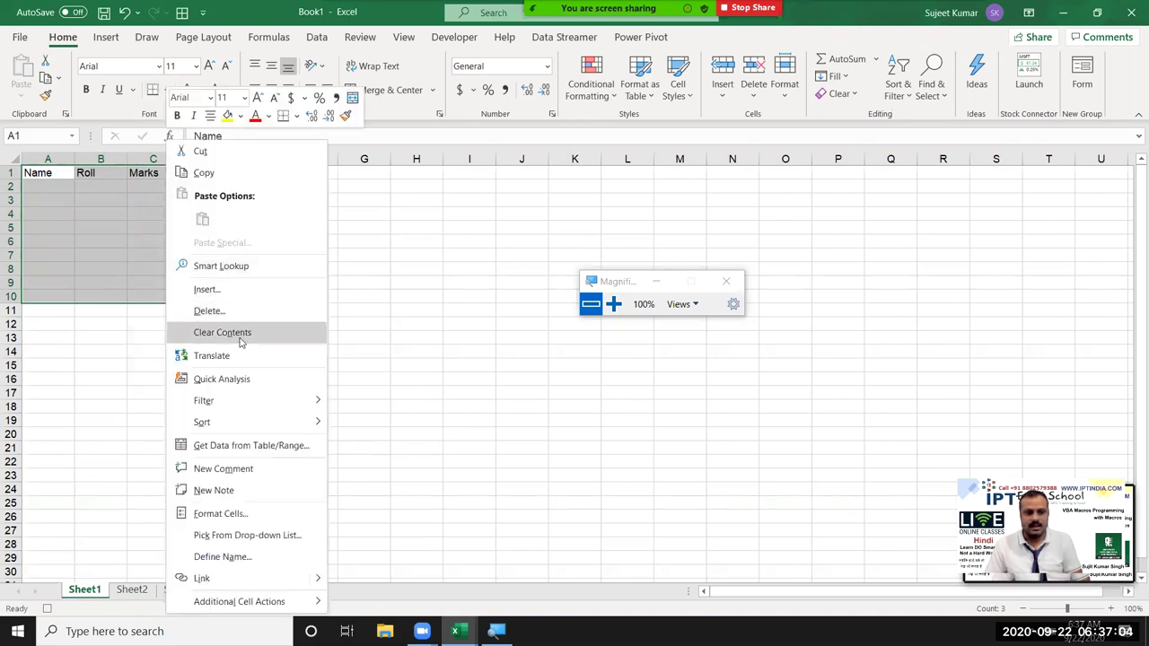
click(251, 515)
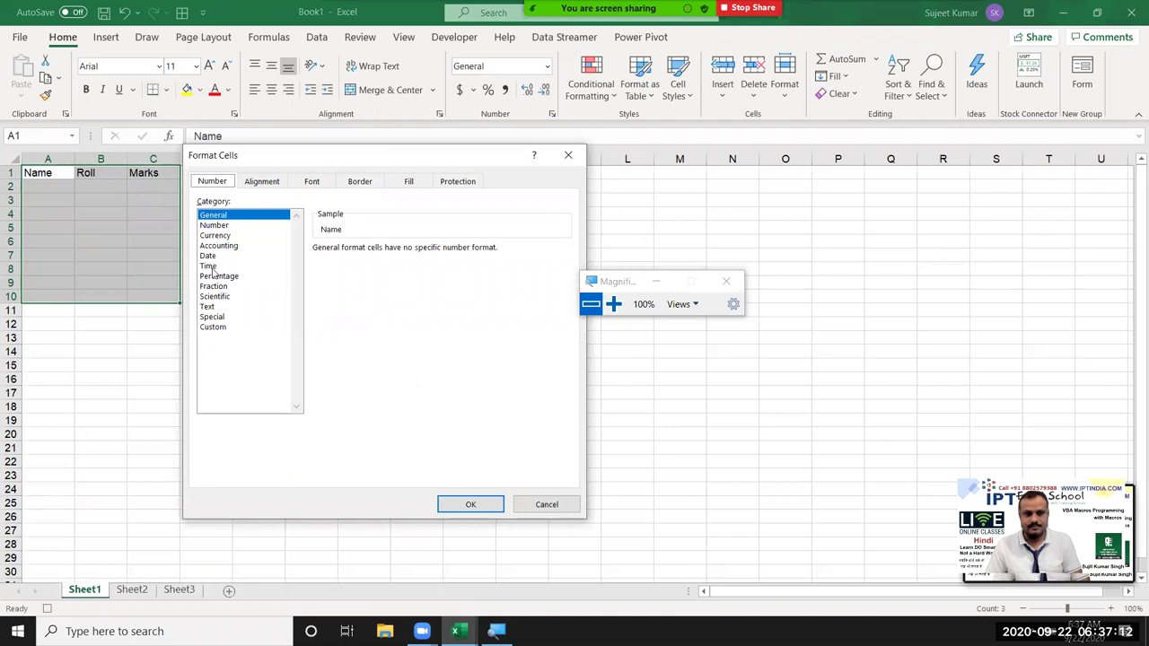
click(344, 184)
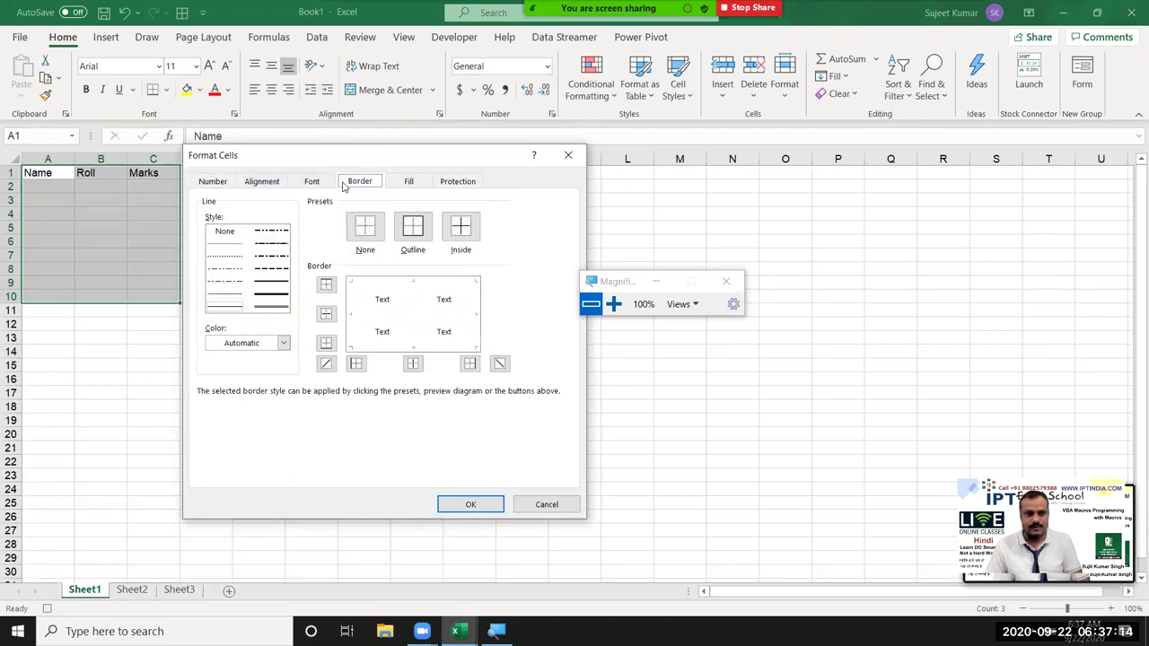
click(364, 286)
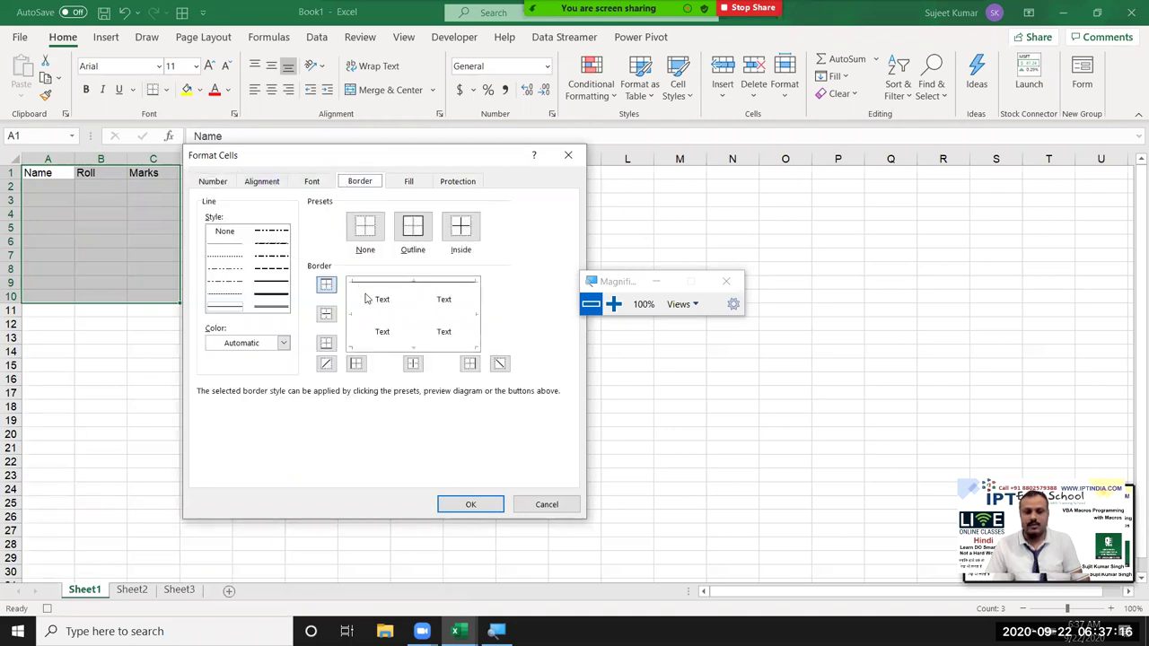
click(357, 322)
click(364, 345)
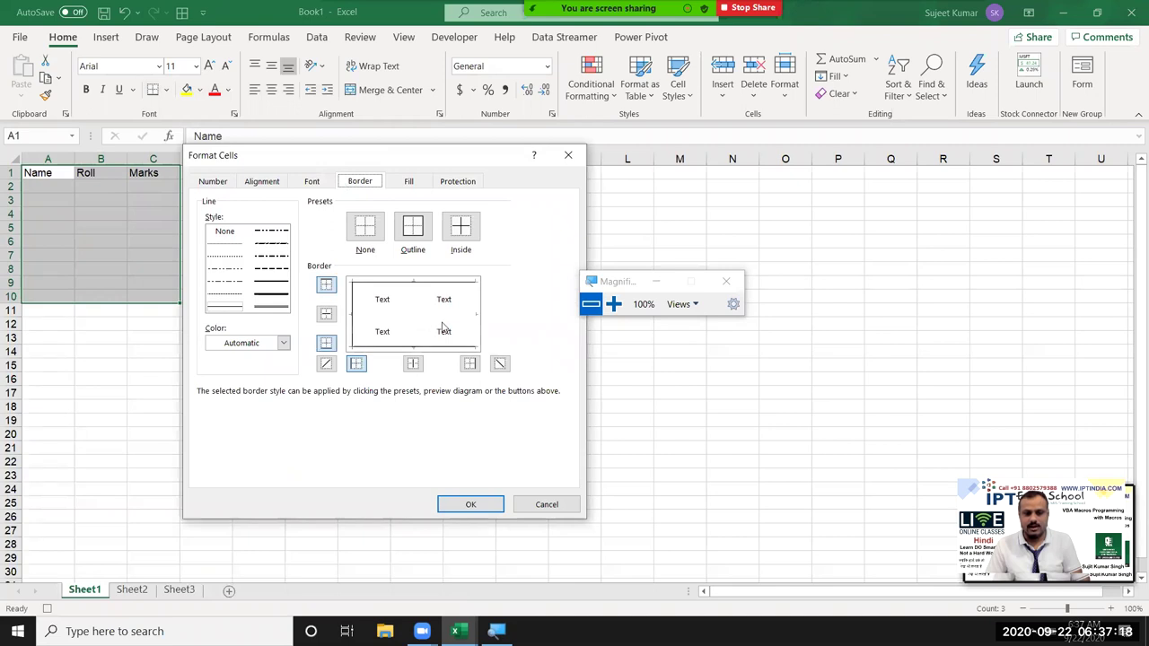
click(474, 318)
click(412, 320)
click(390, 319)
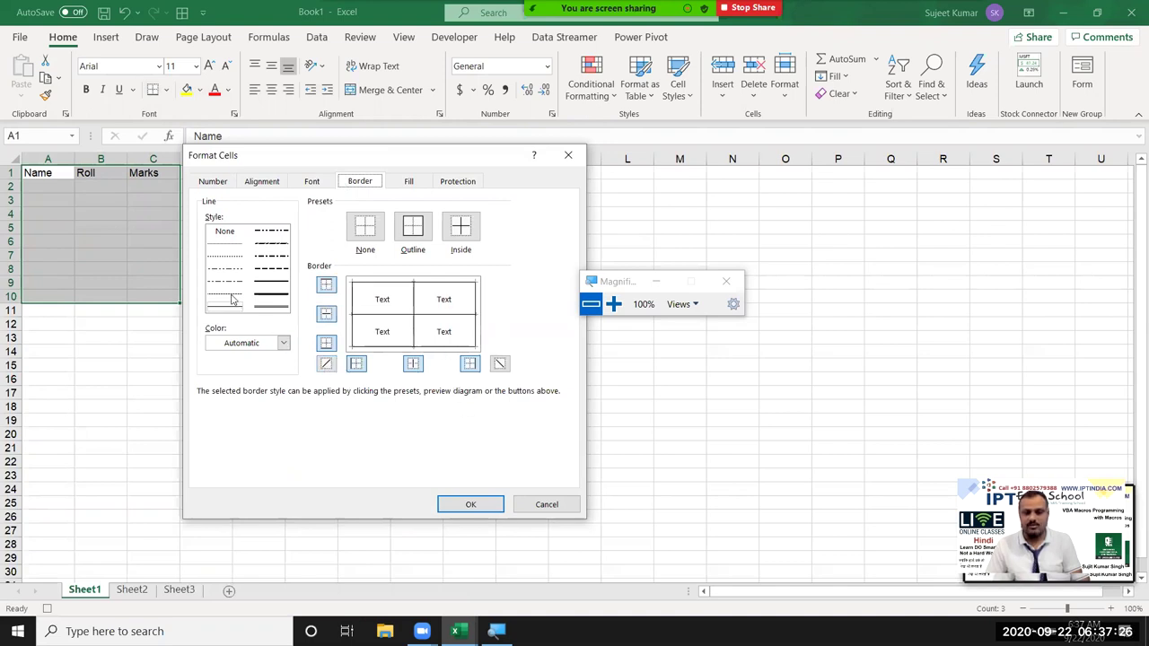
click(465, 504)
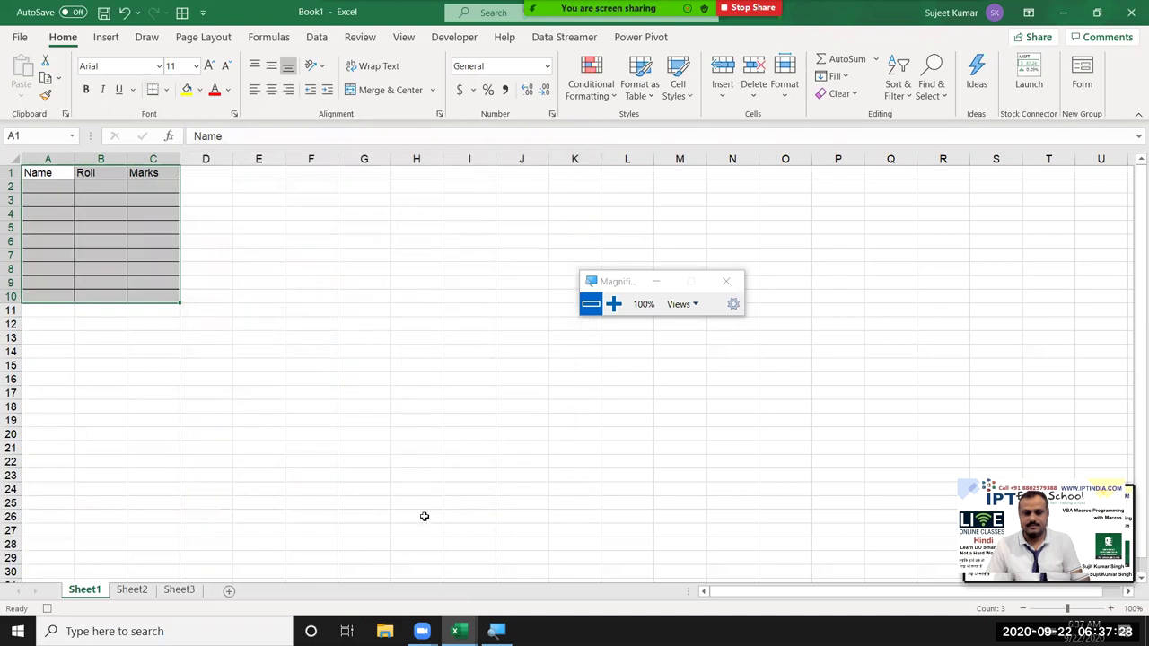
click(46, 608)
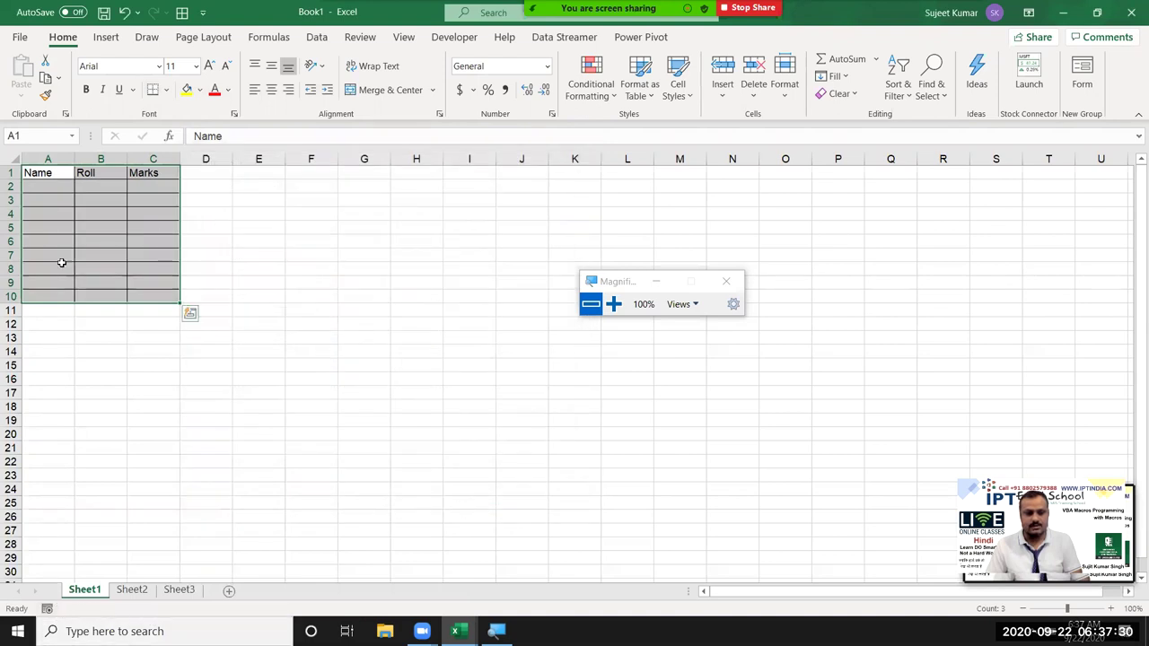
Step: Open Module2's recorded macro and insert blank lines around the xlDiagonalUp border line
click(454, 36)
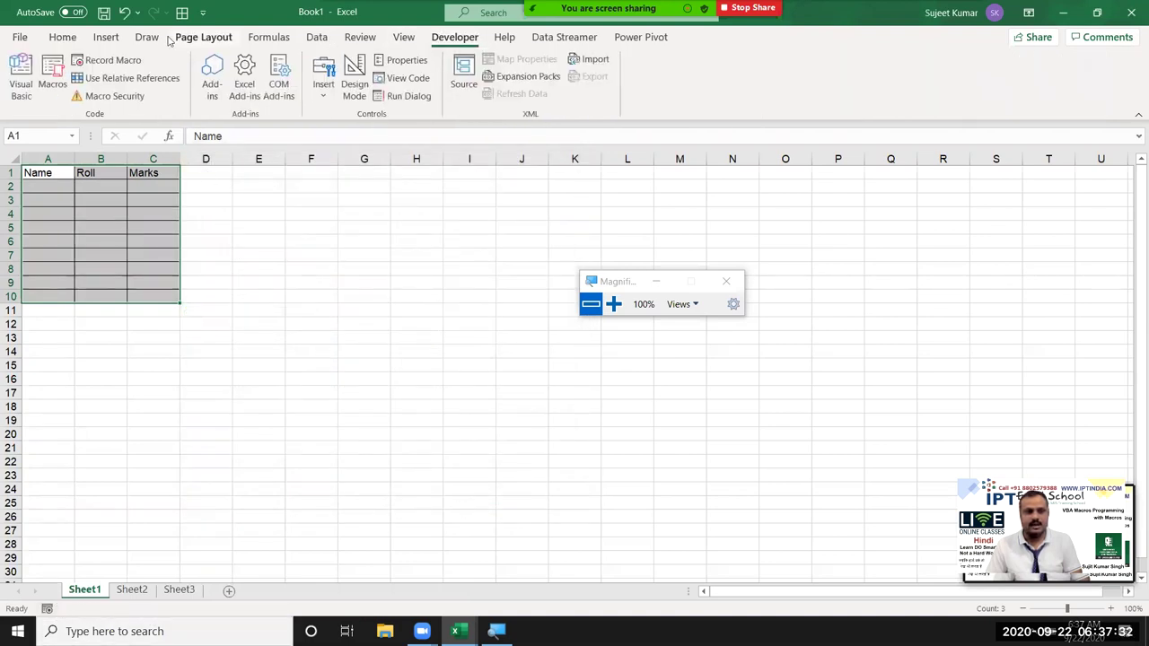
click(19, 79)
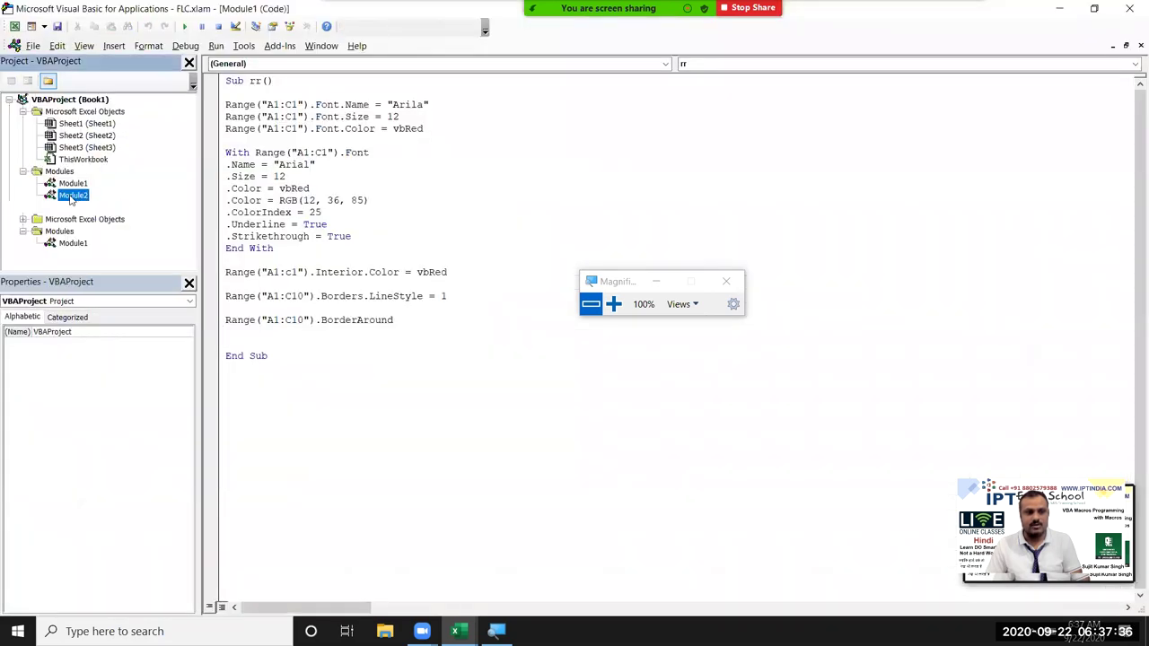
double_click(73, 194)
click(251, 164)
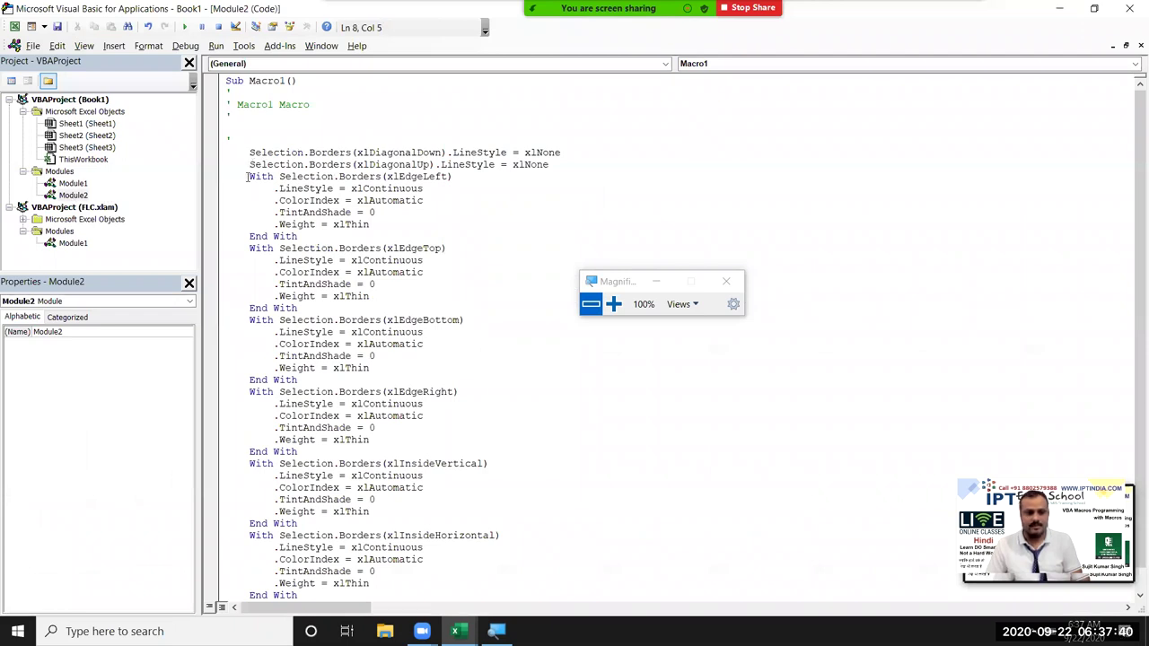
key(End)
key(Return)
key(Return)
key(Up)
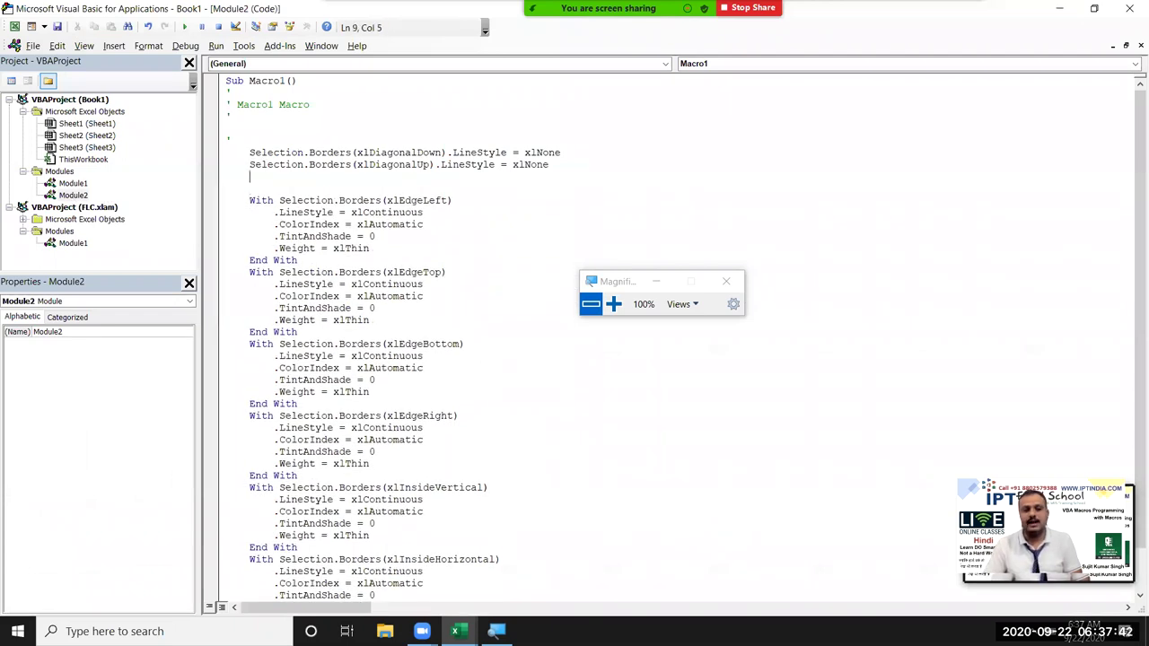
key(Return)
key(Up)
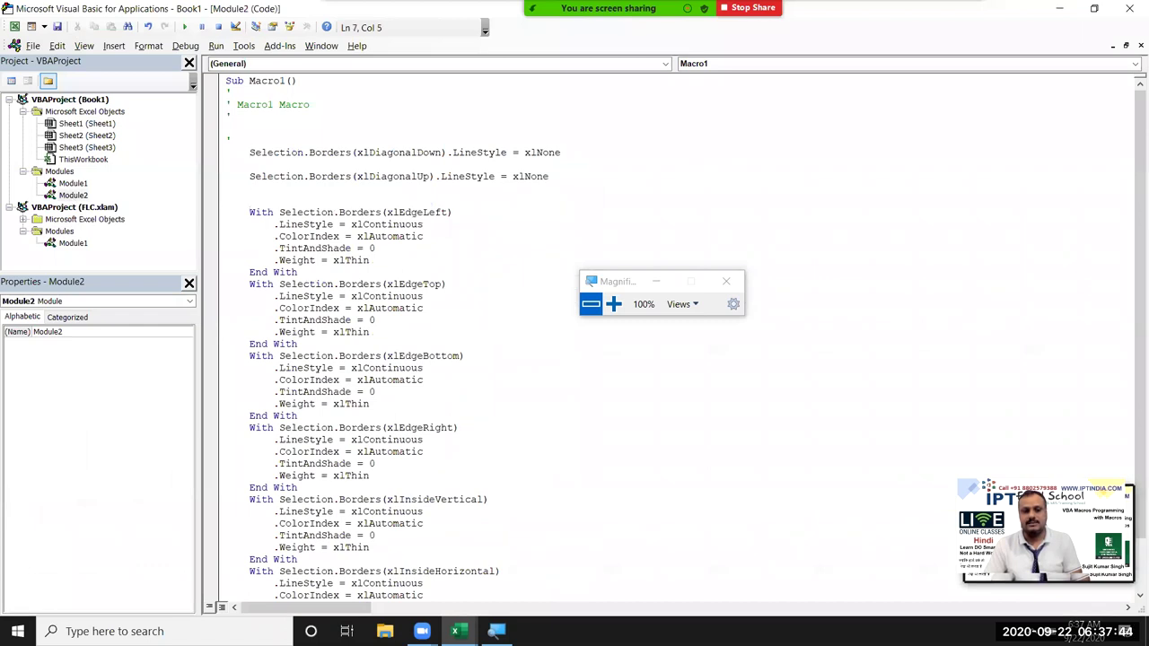
Step: Select the diagonal-border lines, pick out the xlEdgeLeft constant, and return to the worksheet
key(shift+Down)
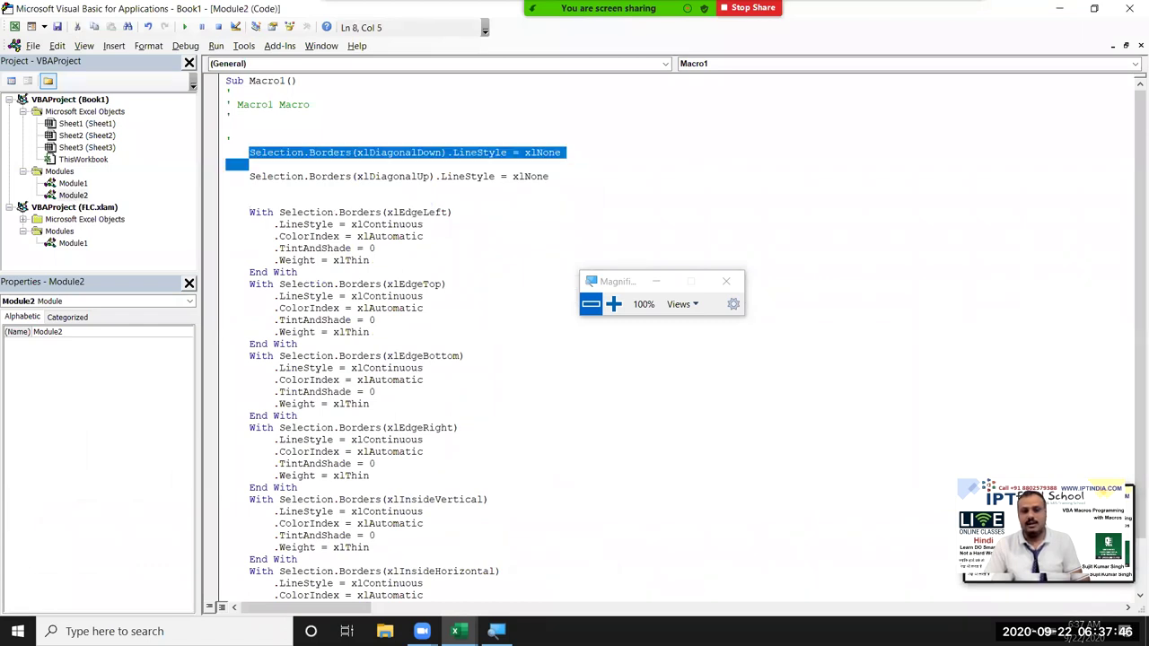
click(250, 176)
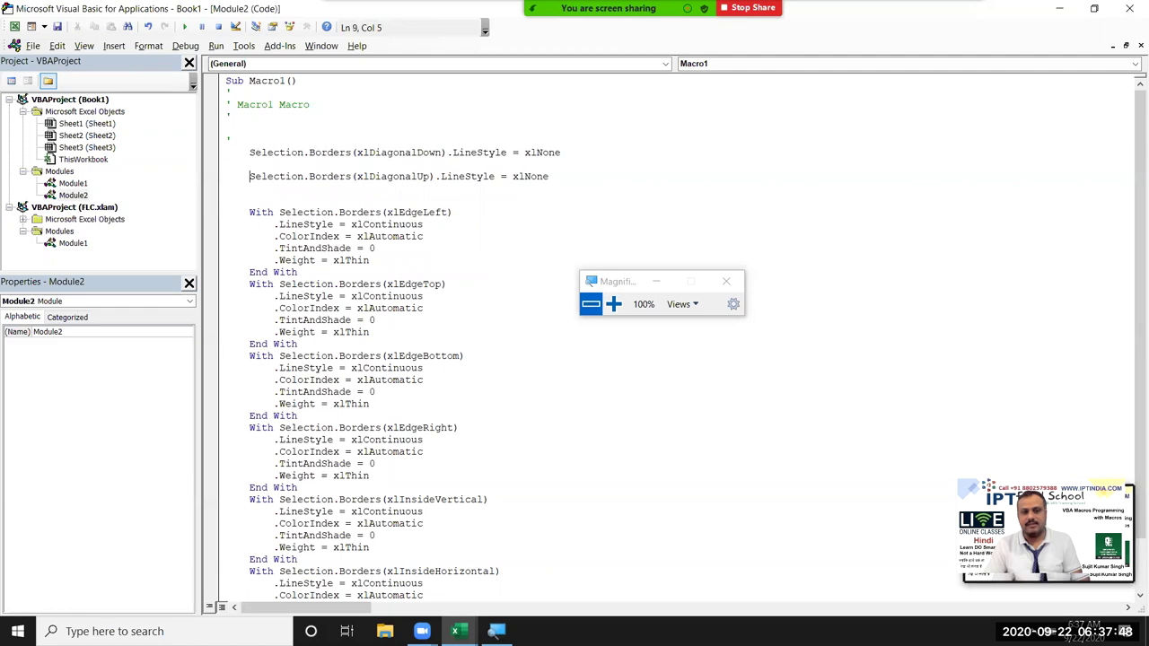
key(shift+Down)
click(249, 164)
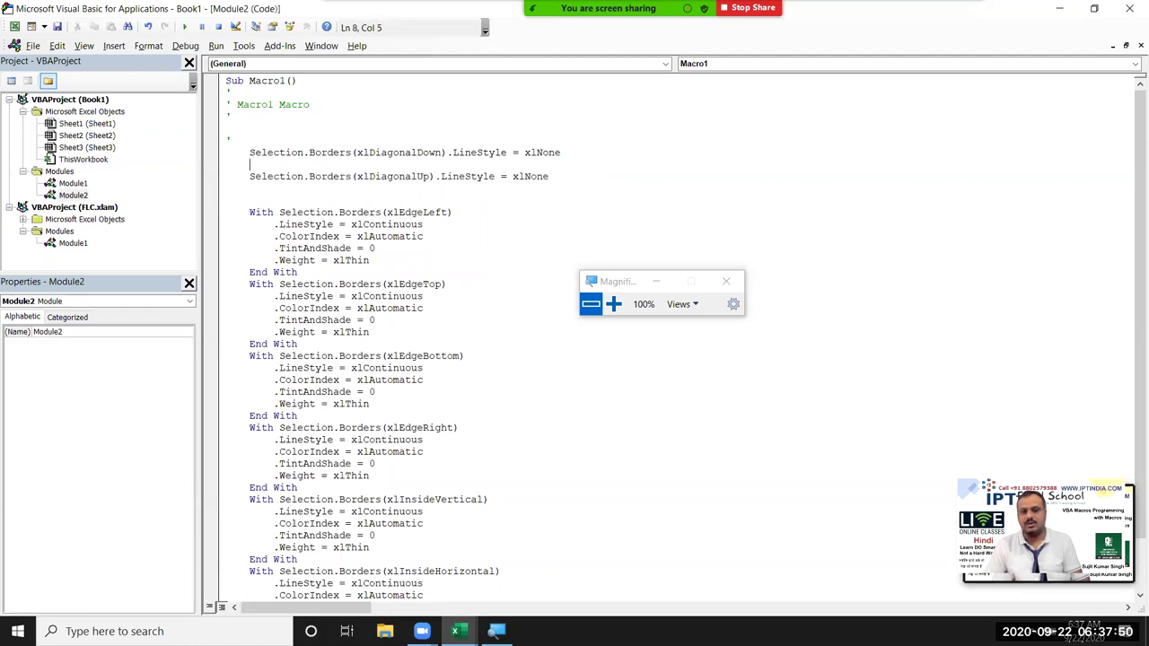
key(shift+Down)
key(shift+Down)
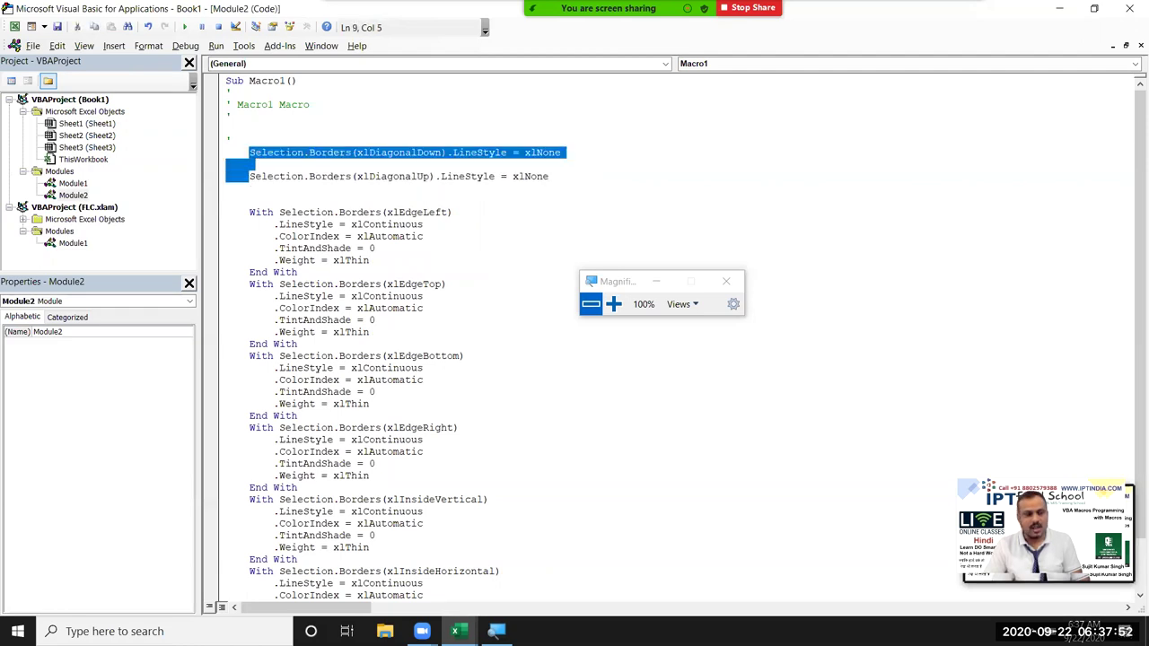
key(Down)
key(Down)
key(Down)
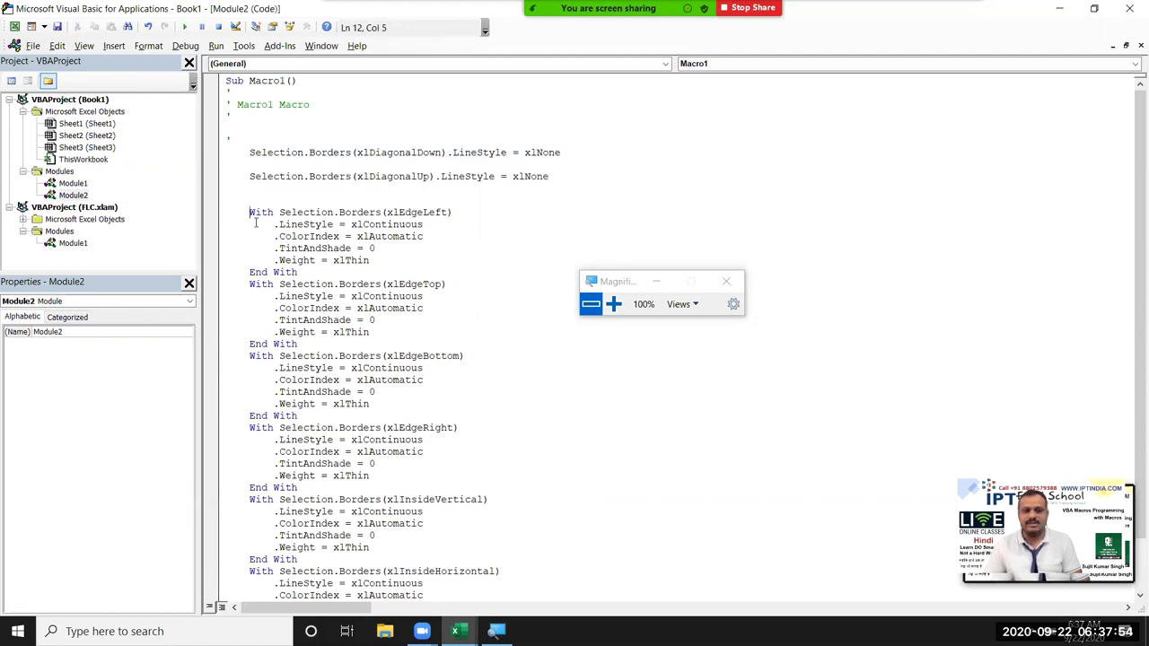
click(291, 224)
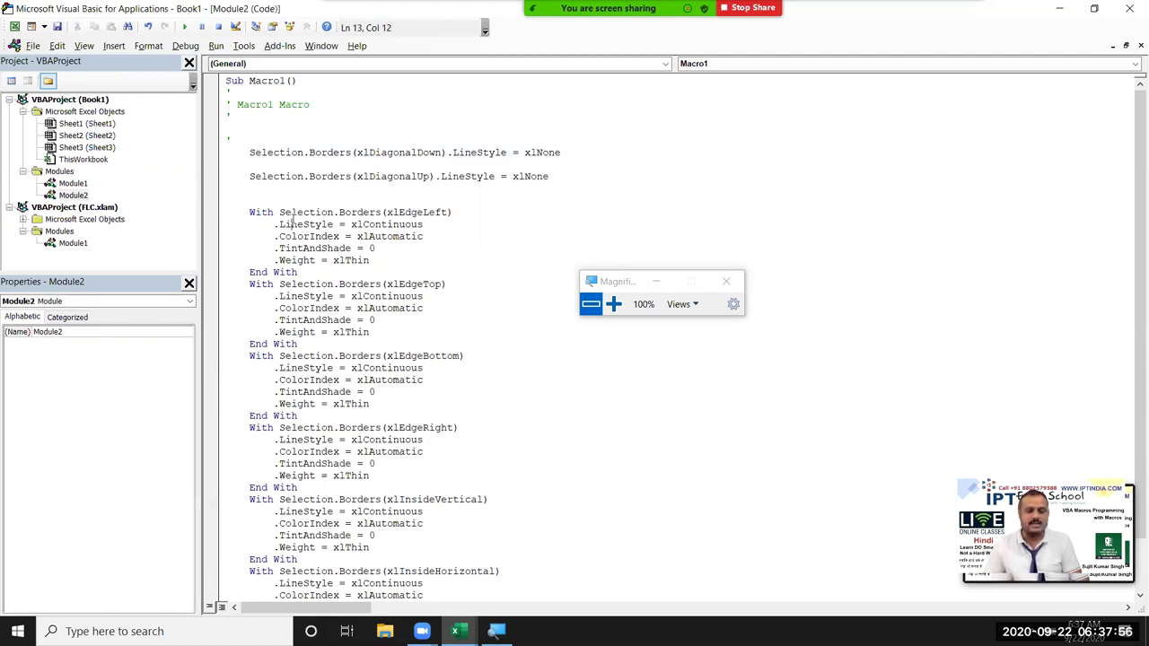
double_click(405, 213)
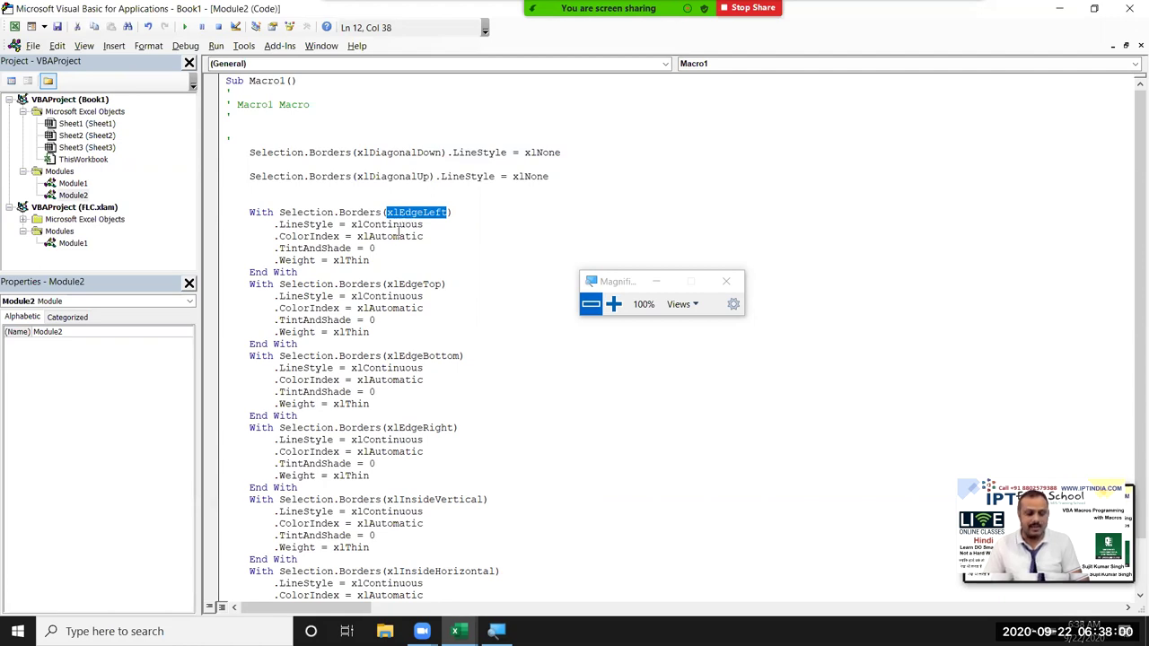
key(alt+F11)
Step: View the Border tab of Format Cells for A1:C10, cancel, and return to the VBA editor
right_click(169, 210)
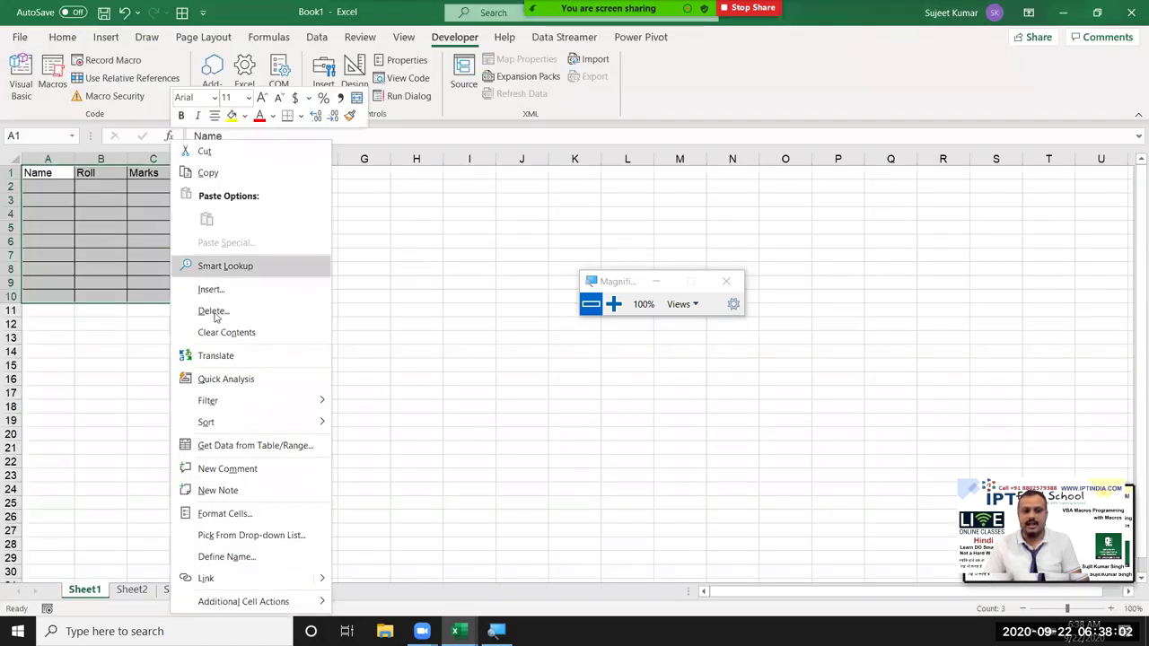
click(254, 515)
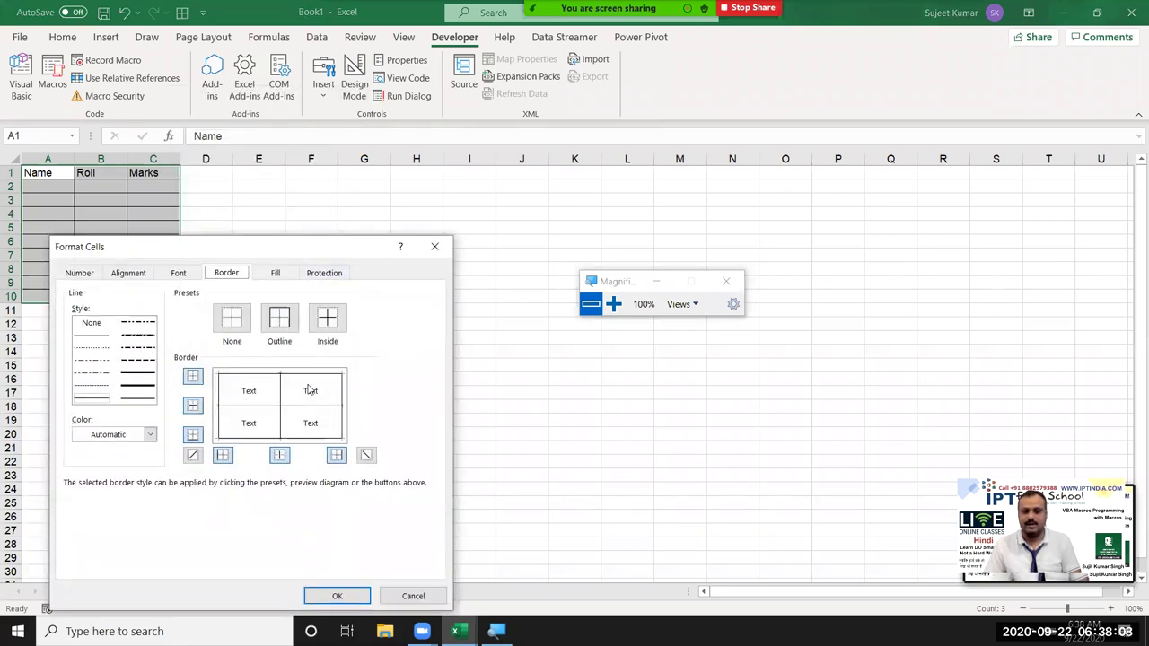
click(420, 596)
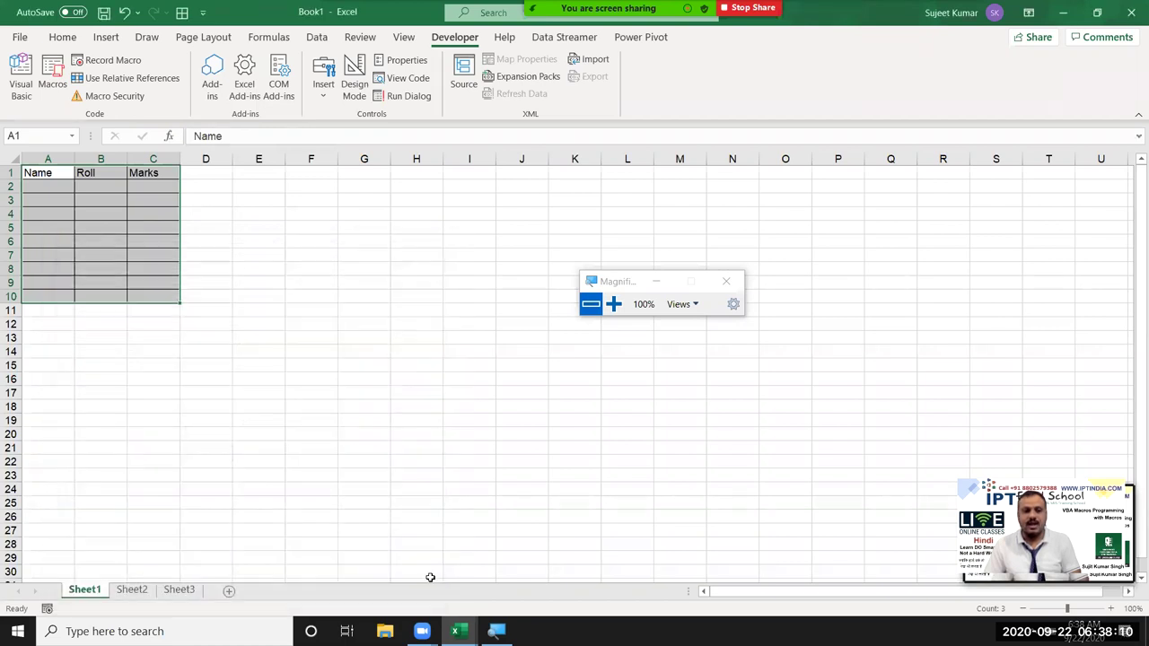
key(alt+F11)
click(68, 185)
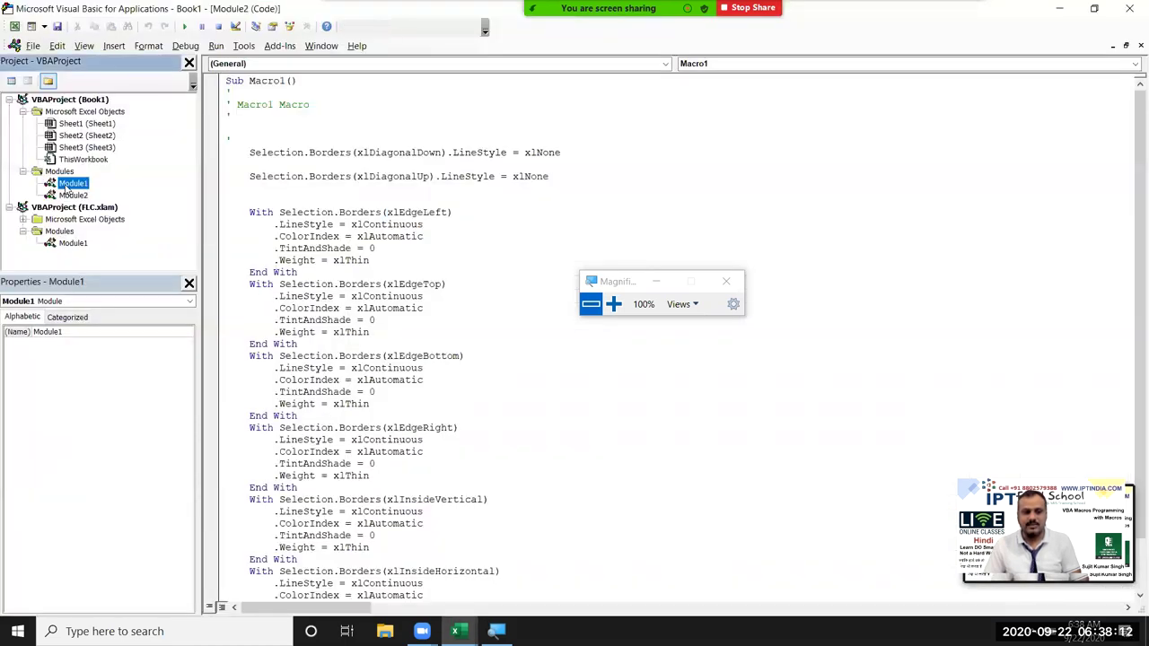
double_click(68, 185)
double_click(349, 295)
click(371, 296)
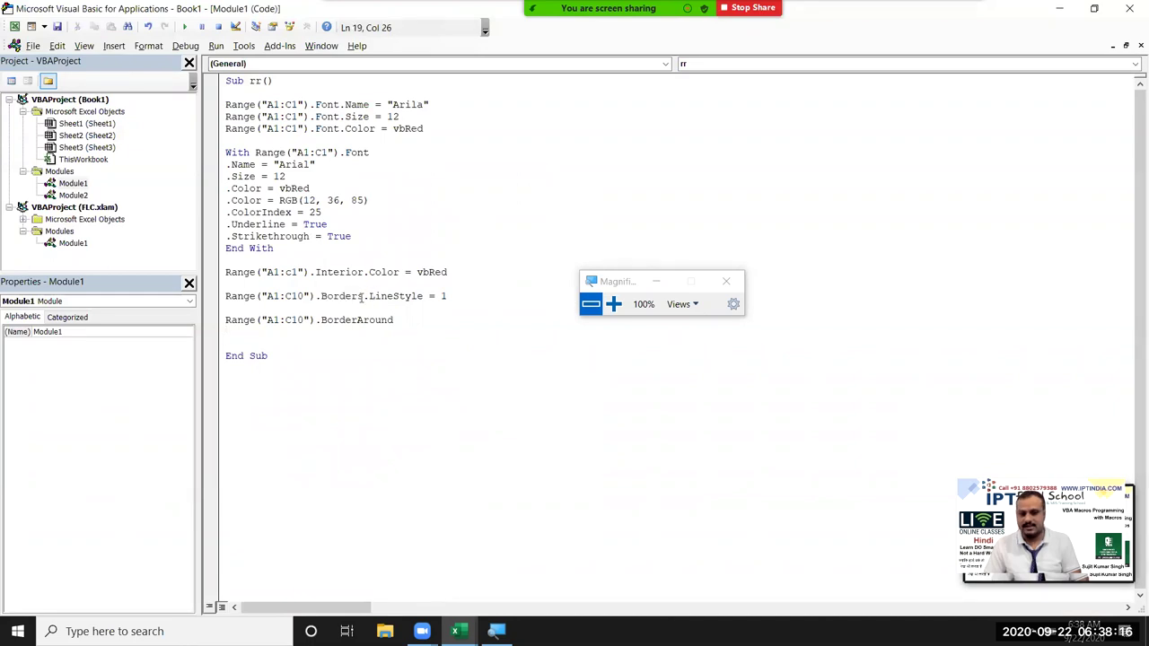
text(()
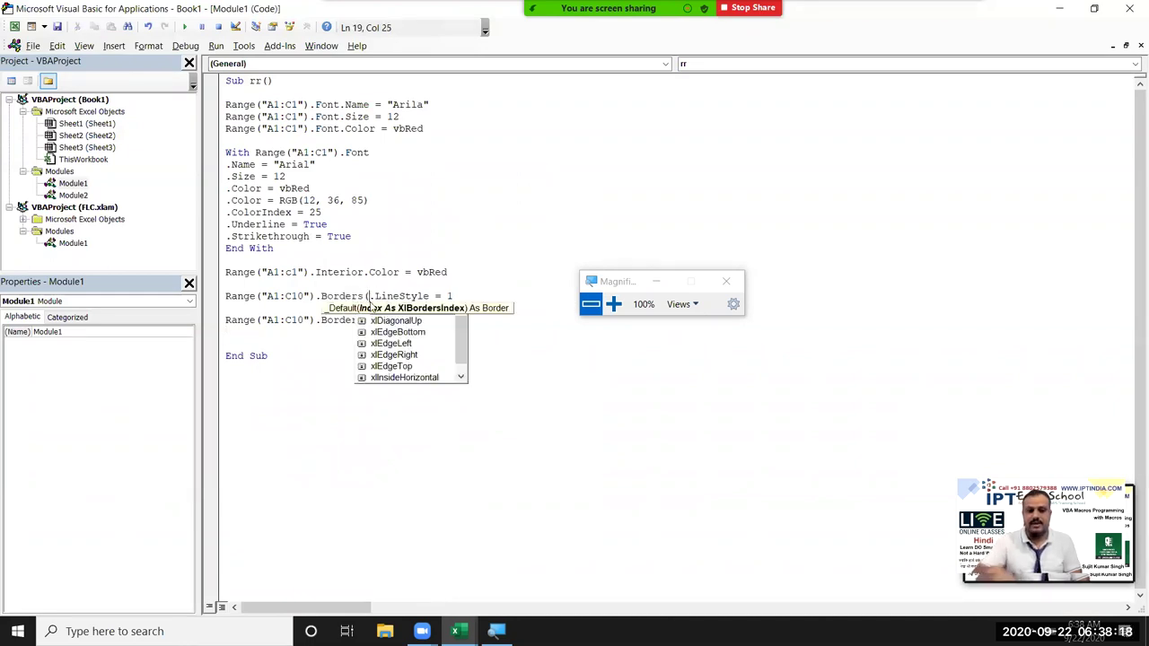
key(Down)
key(Down)
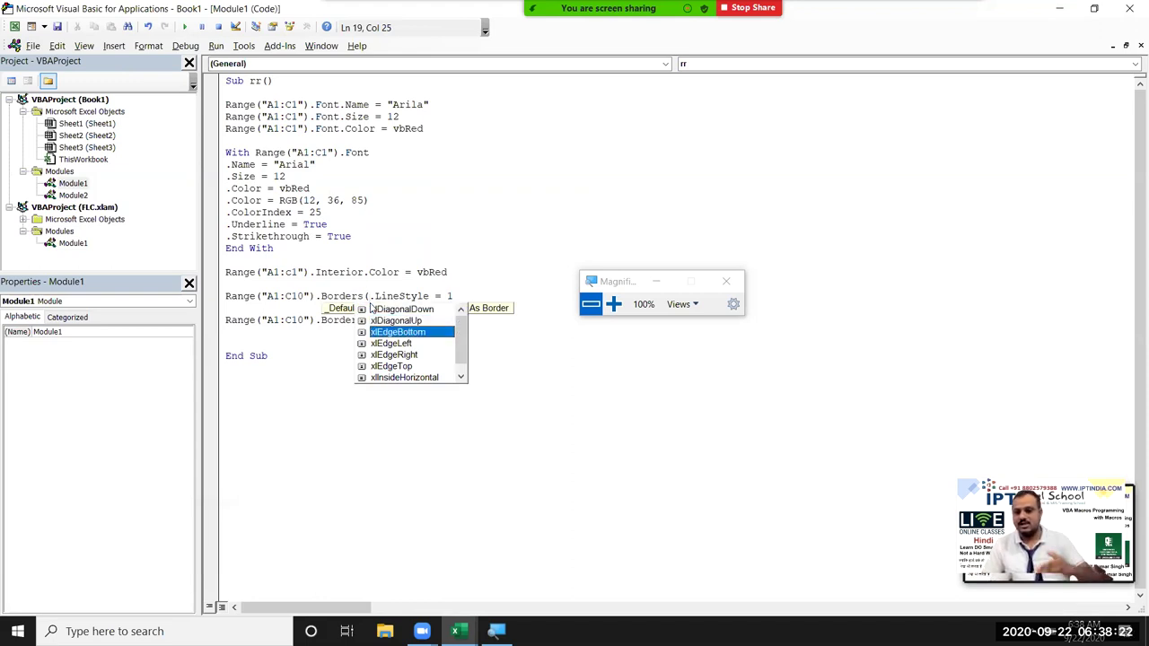
key(Down)
key(Down)
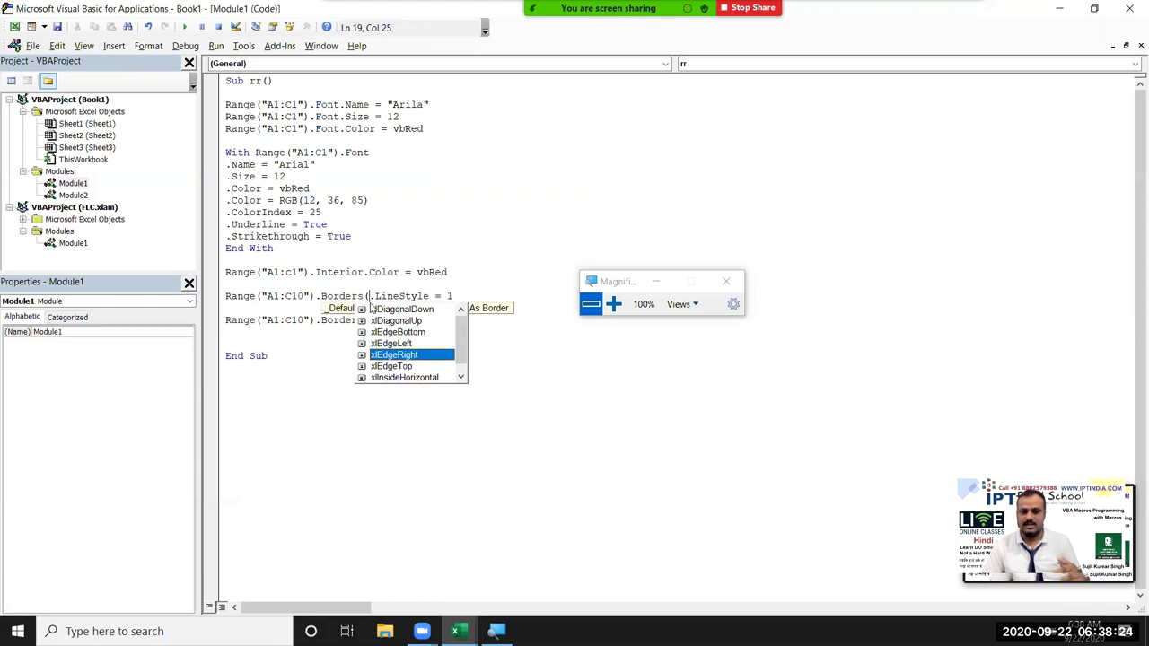
key(Down)
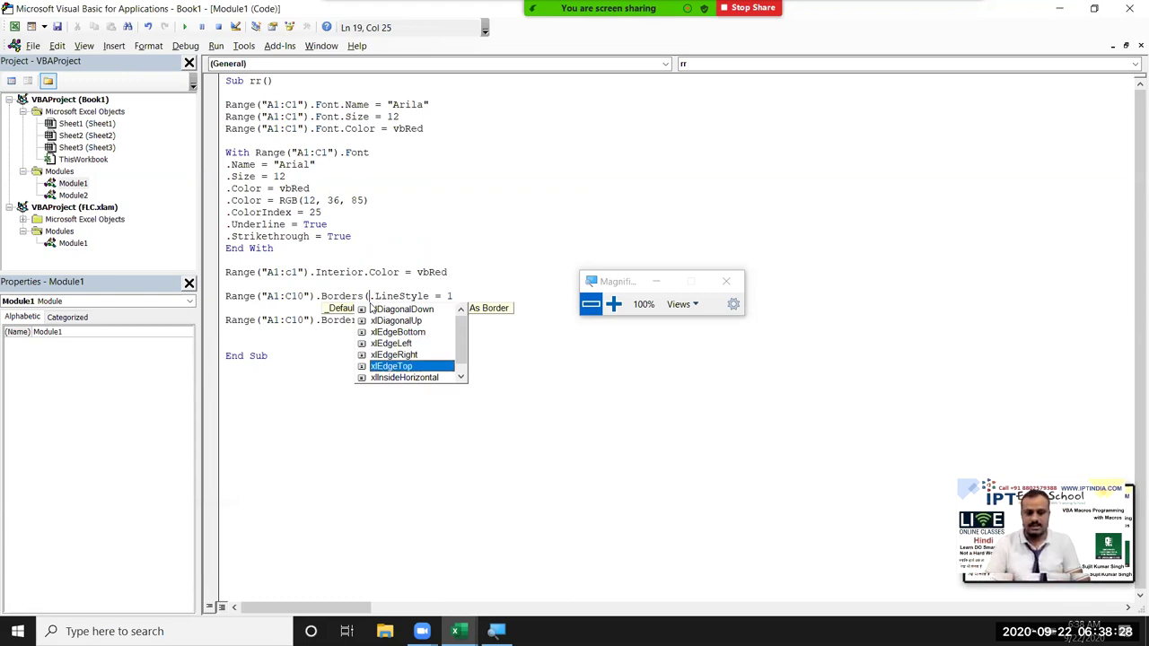
key(BackSpace)
click(329, 384)
double_click(72, 195)
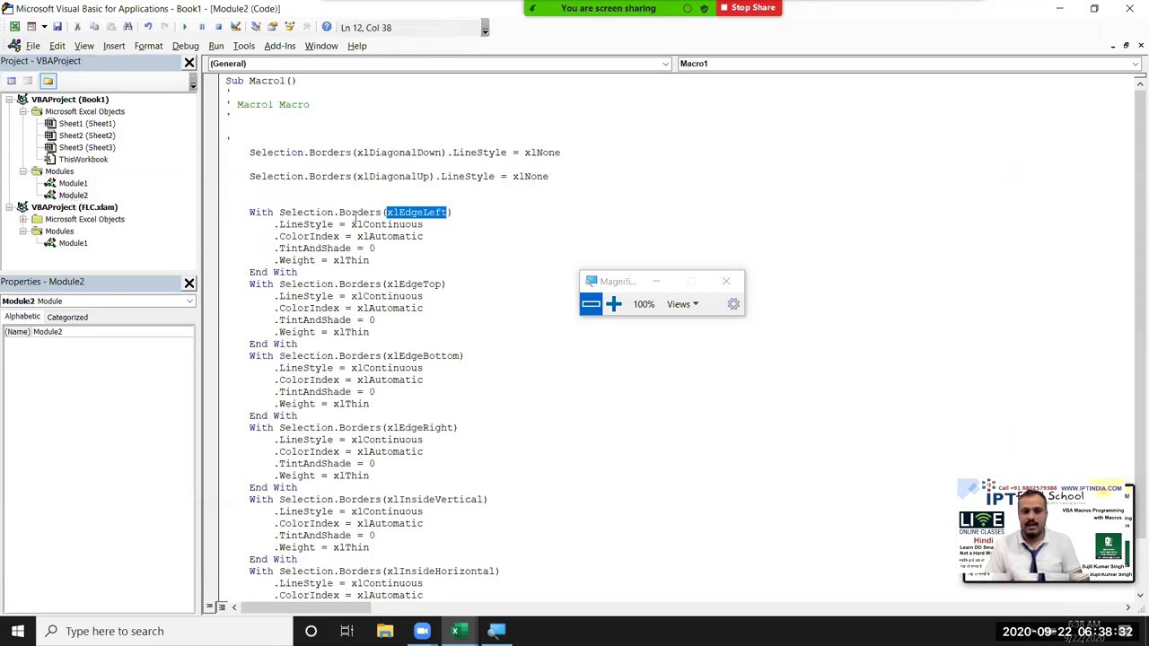
Step: Point out the recorded xlEdgeTop, xlEdgeRight and xlInsideHorizontal border blocks in Module2
click(419, 285)
click(428, 428)
click(464, 511)
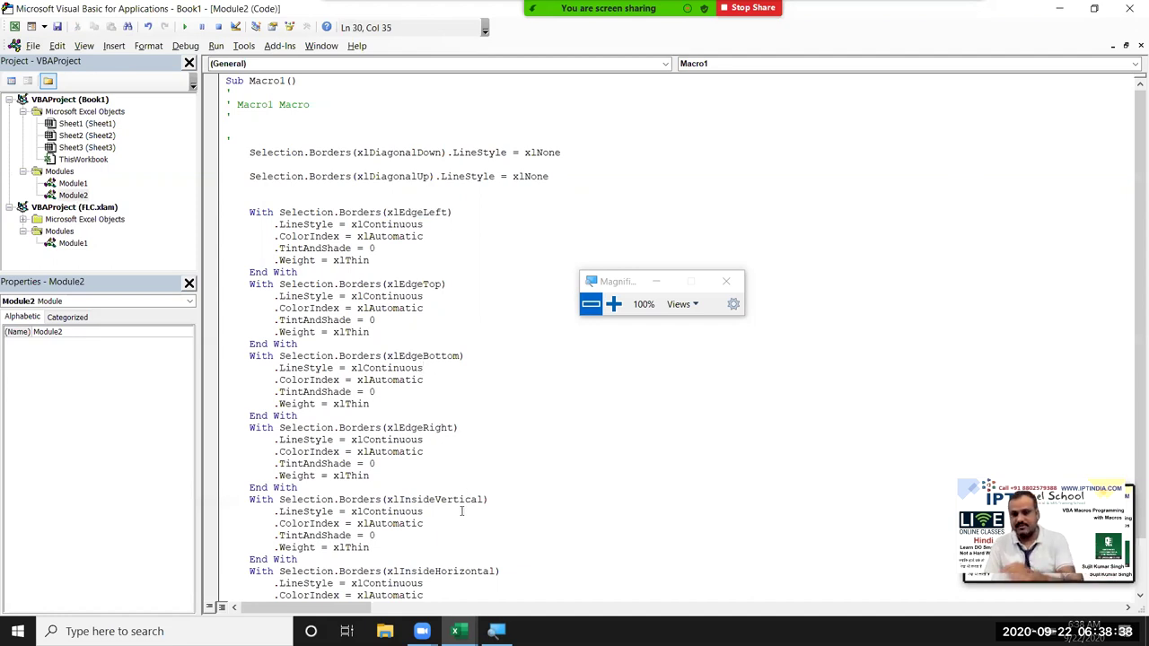
click(469, 571)
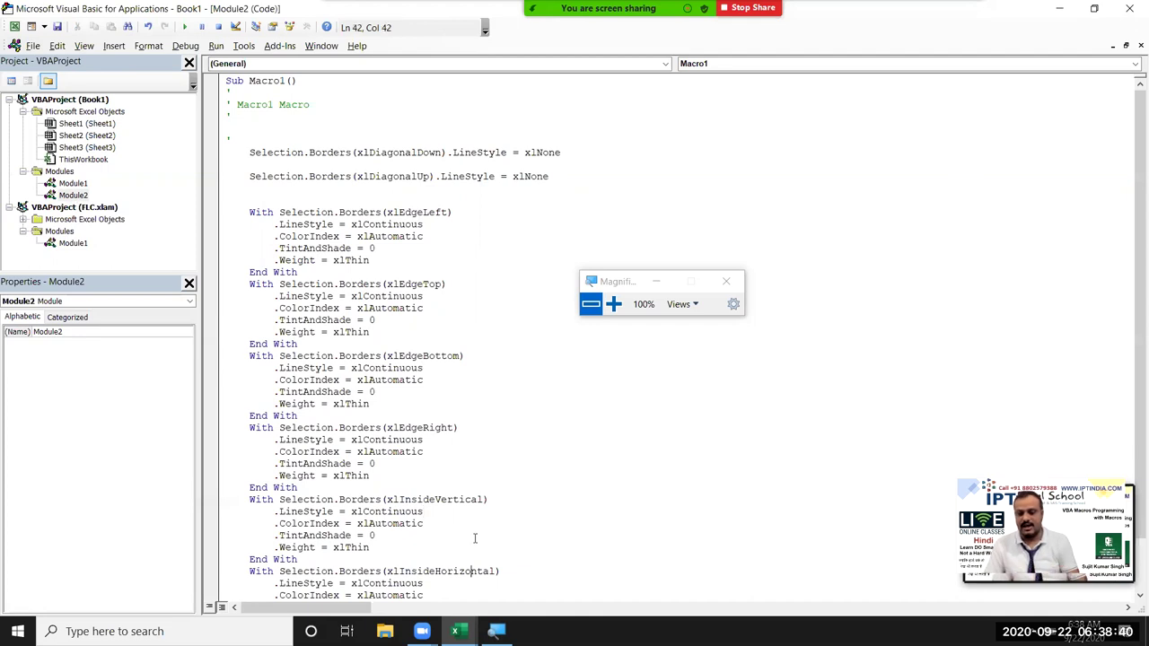
scroll(475, 526, down, 2)
scroll(475, 526, up, 2)
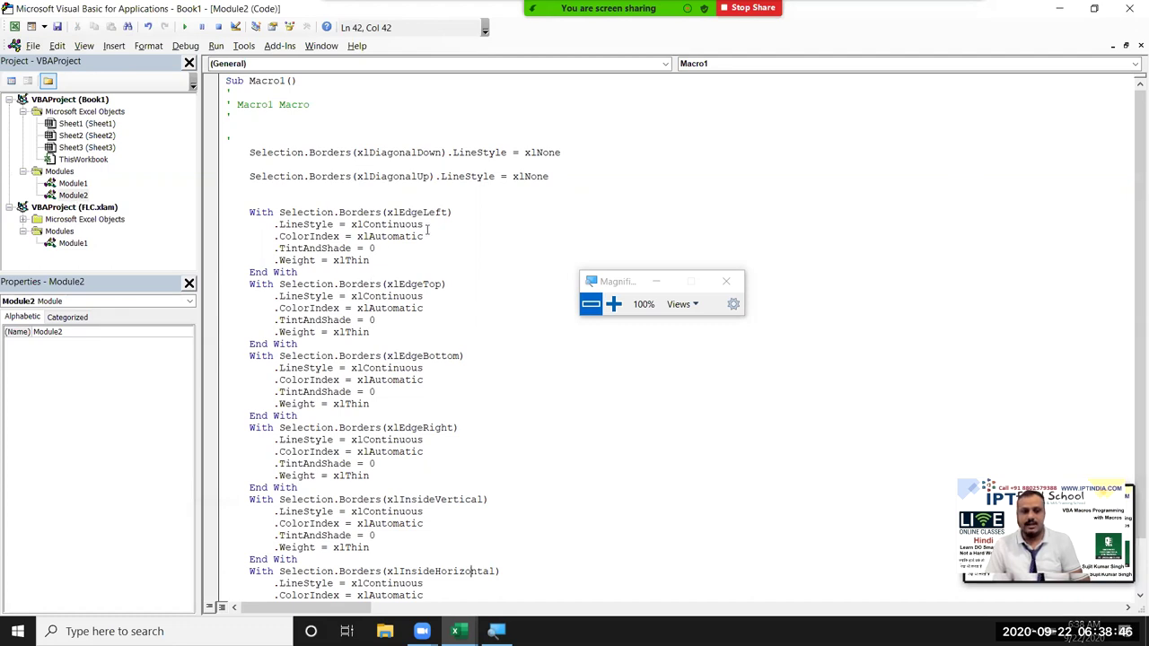
Step: Highlight the xlEdgeLeft block's LineStyle, ColorIndex xlAutomatic, TintAndShade and Weight xlThin settings
drag(427, 225, 274, 225)
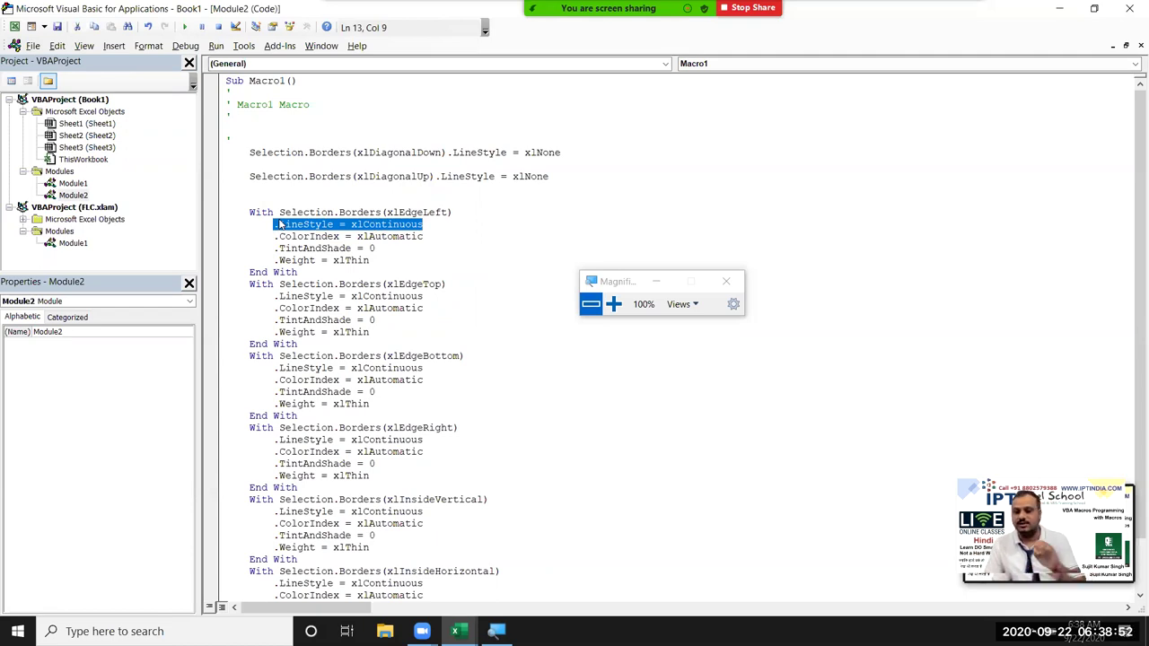
click(346, 237)
double_click(357, 236)
click(357, 236)
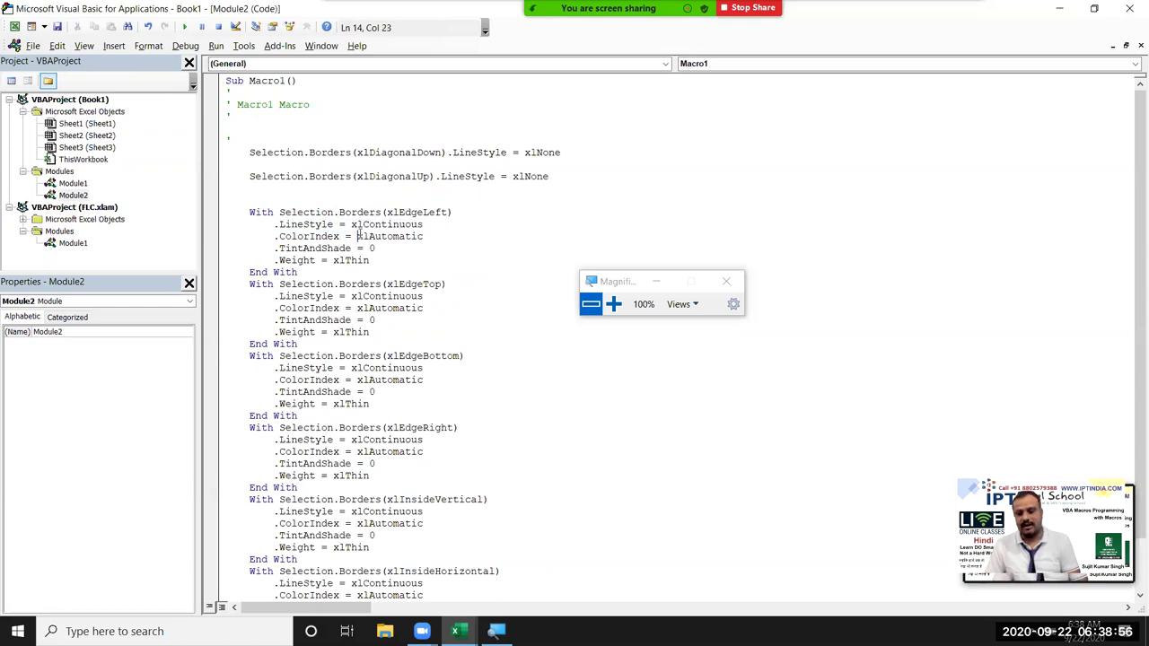
double_click(358, 236)
click(358, 236)
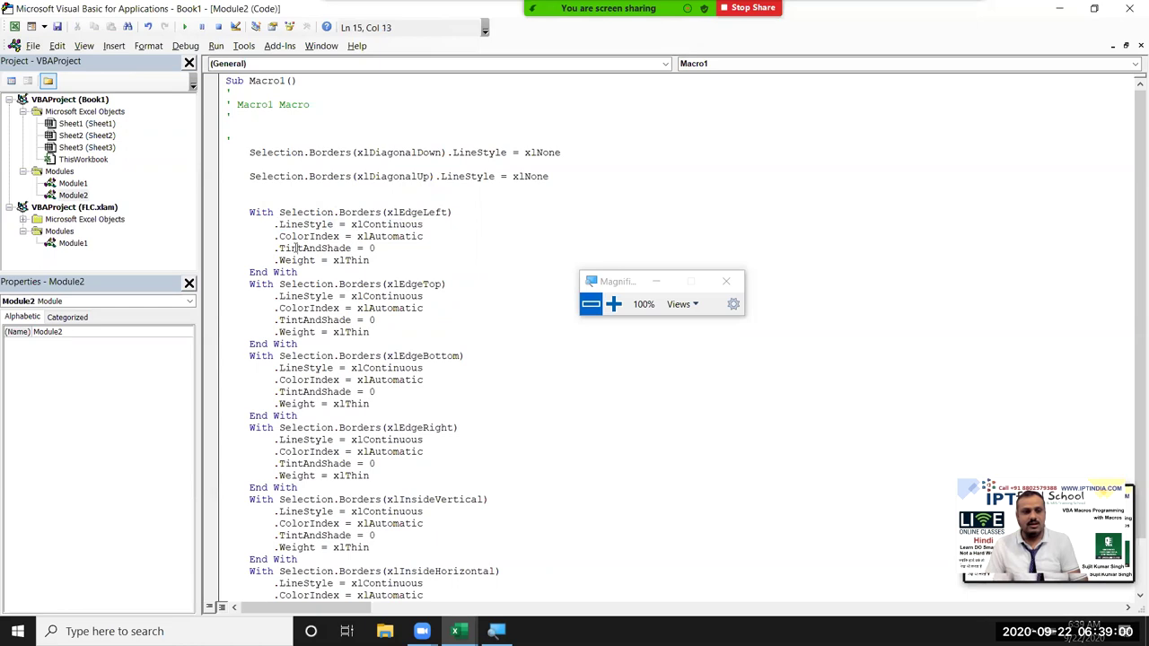
double_click(297, 248)
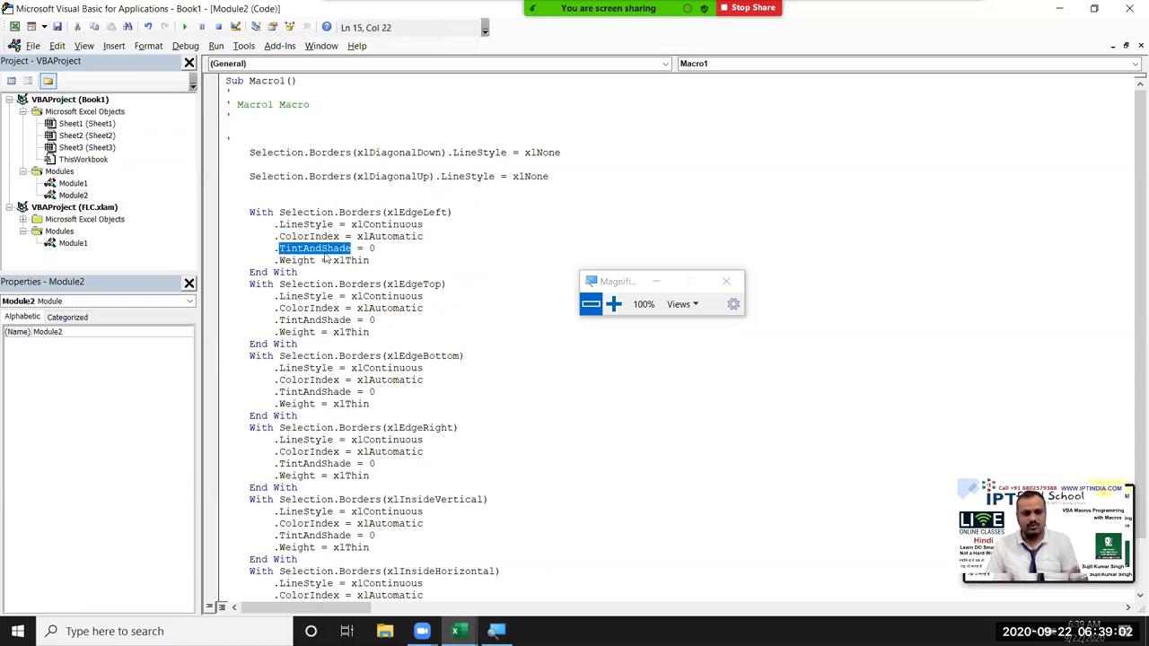
drag(279, 260, 315, 260)
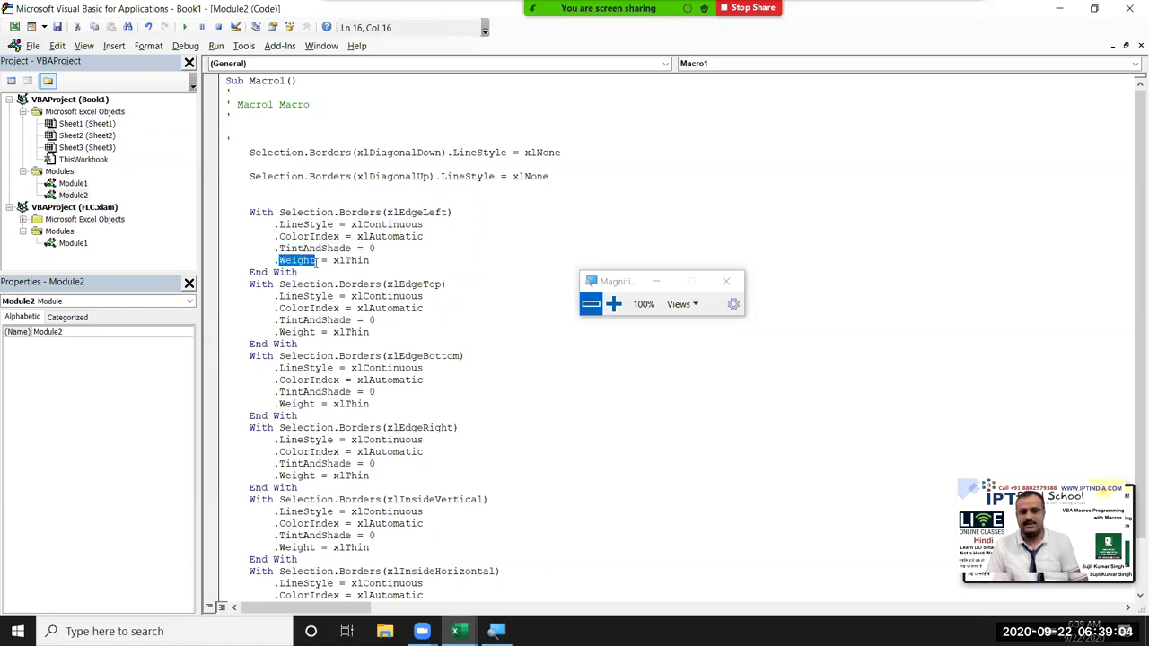
click(333, 260)
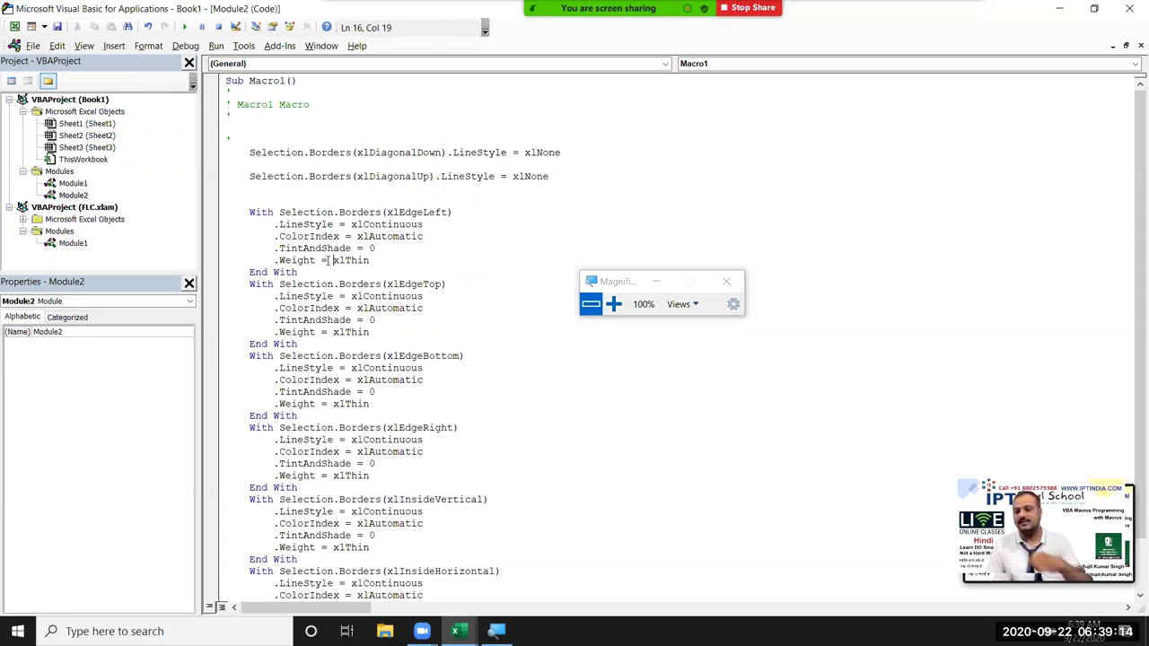
double_click(351, 267)
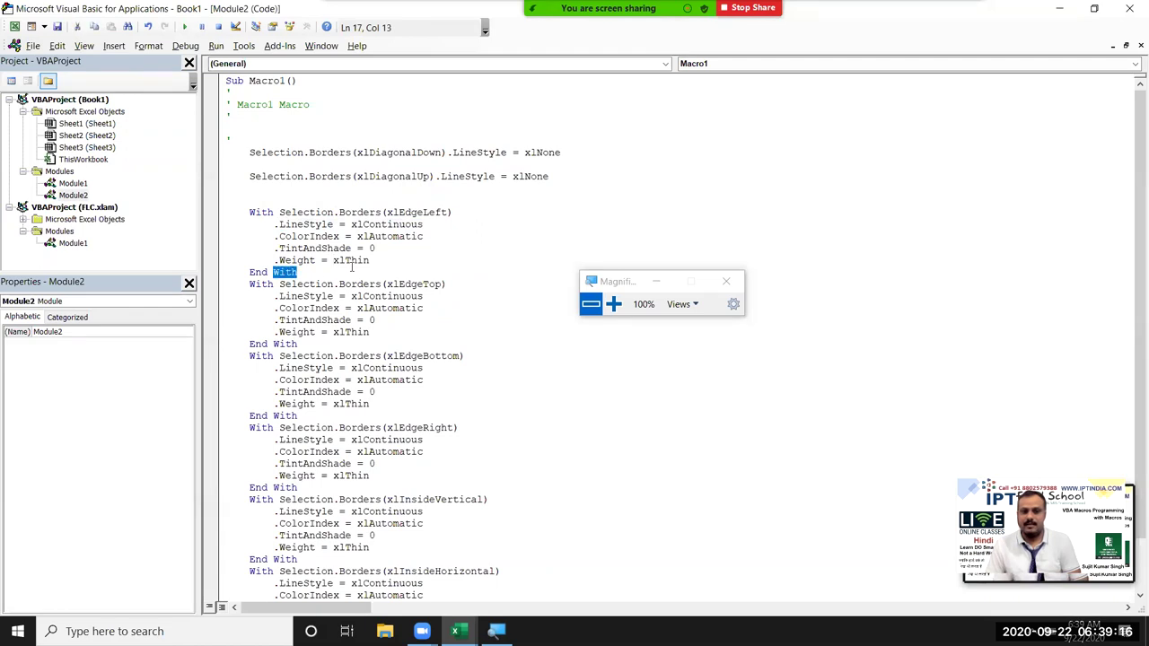
double_click(354, 299)
scroll(354, 302, down, 2)
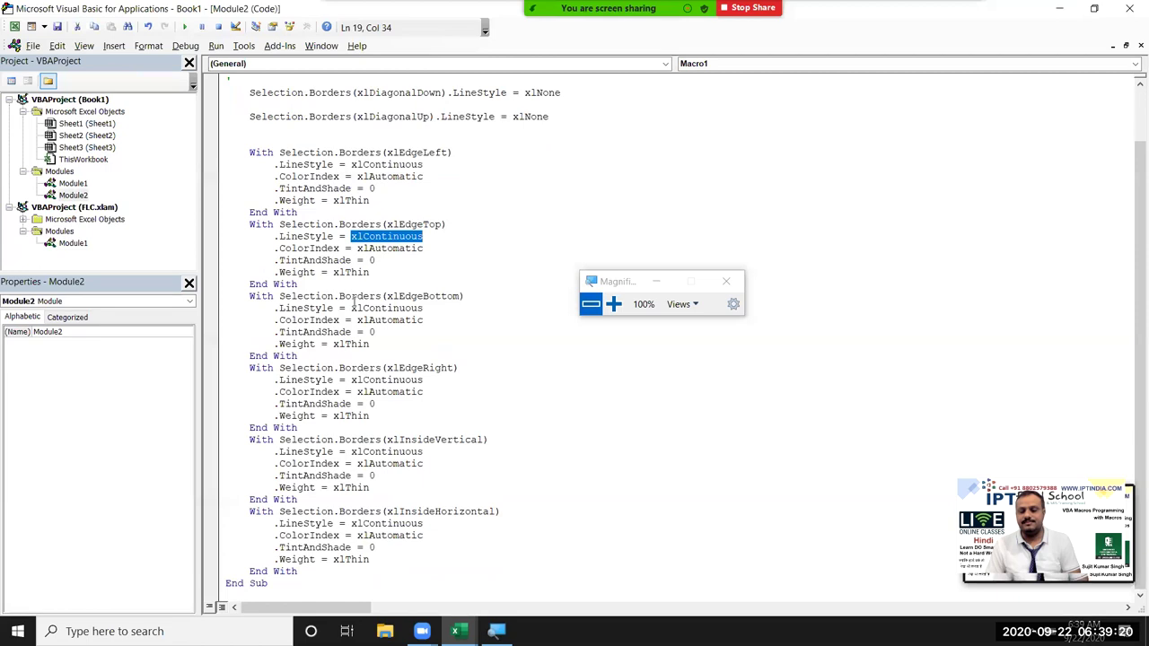
scroll(354, 302, up, 2)
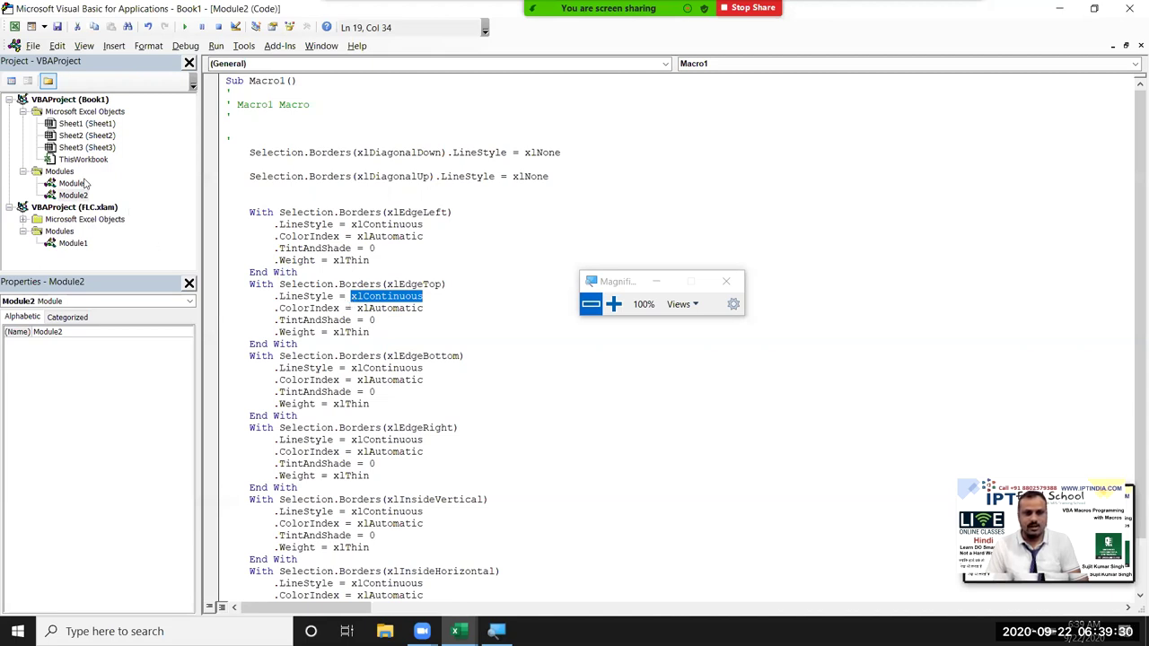
Step: Compare Module2's edge-border code with Module1's rr macro, then switch back to Excel
click(74, 194)
double_click(73, 183)
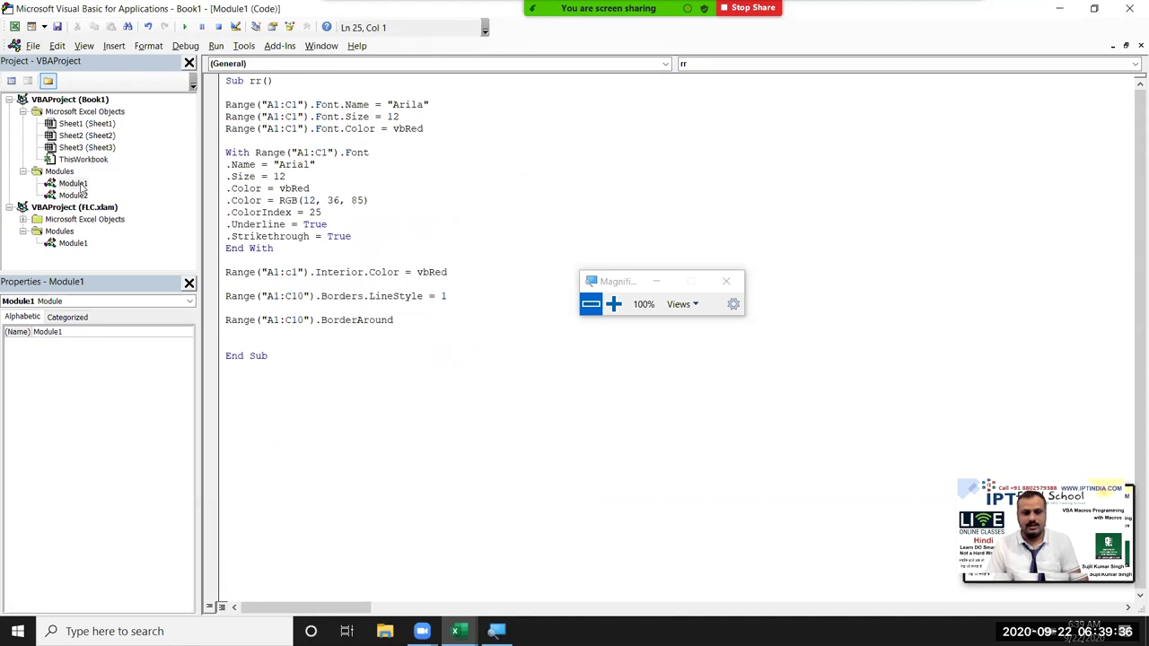
double_click(79, 195)
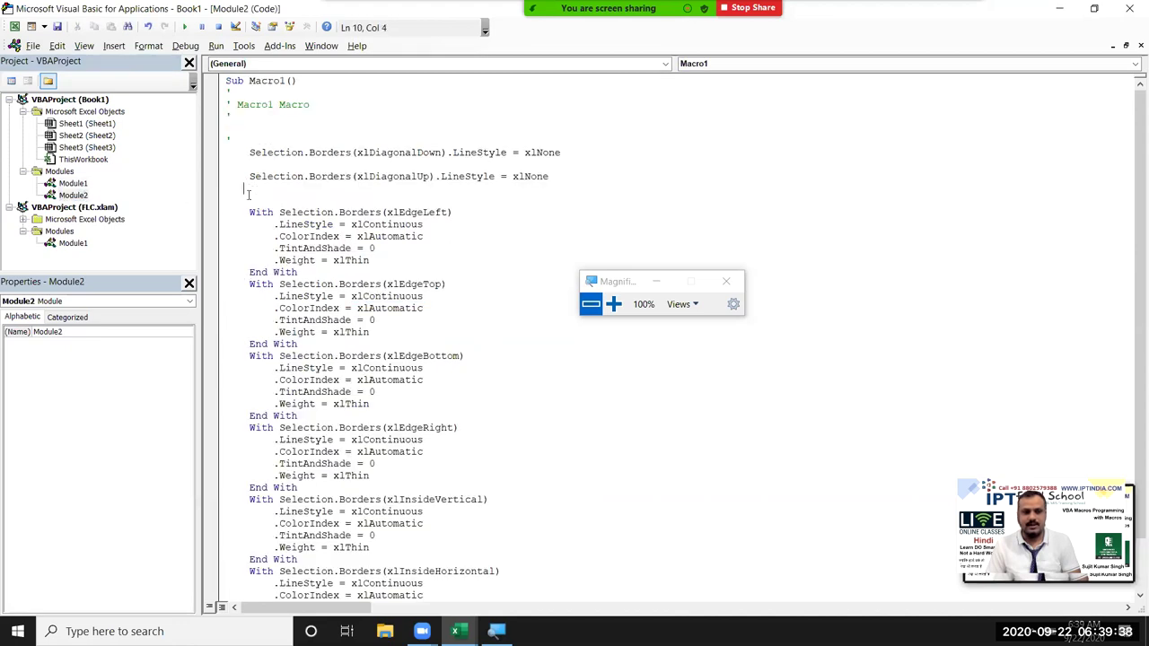
drag(247, 194, 351, 393)
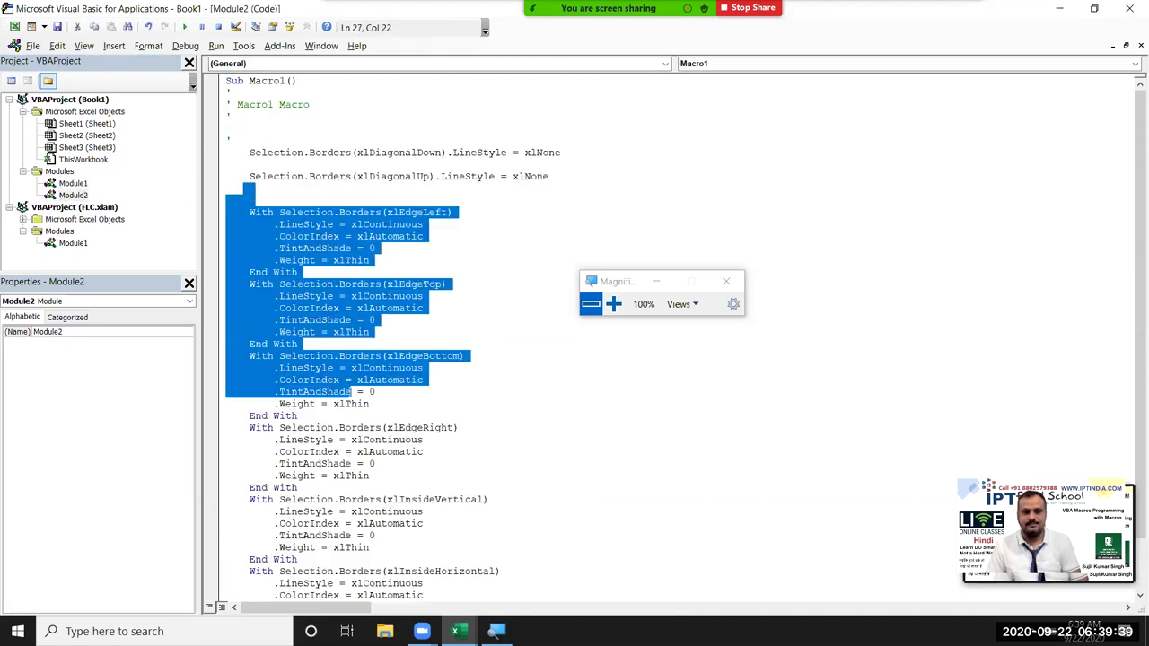
double_click(74, 183)
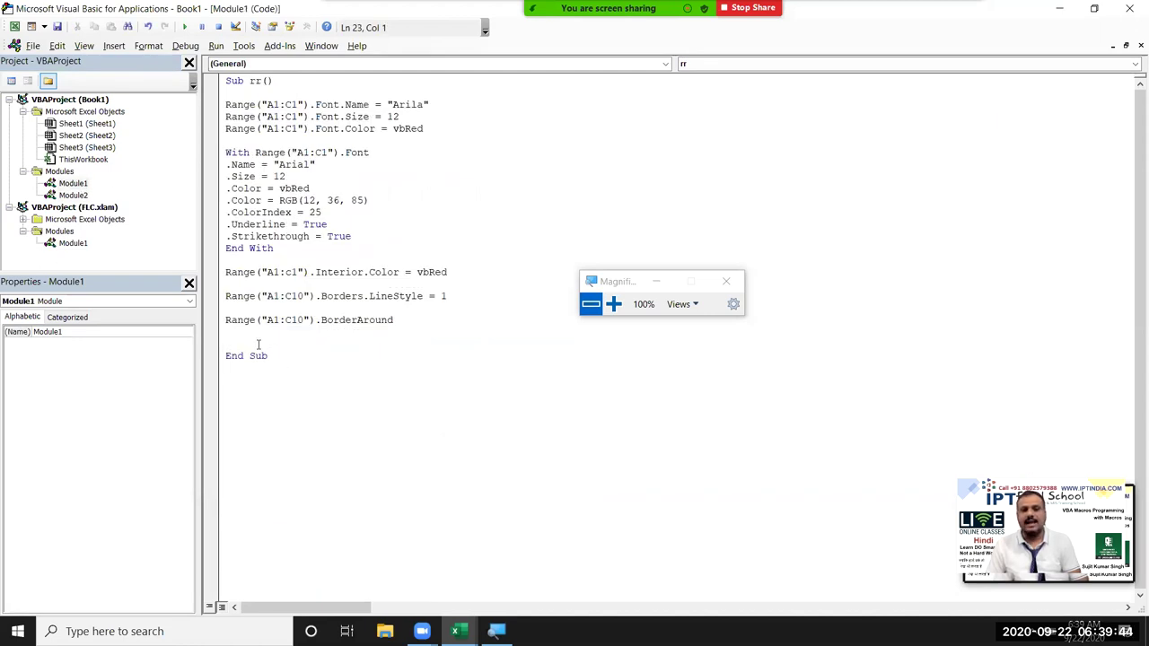
key(alt+F11)
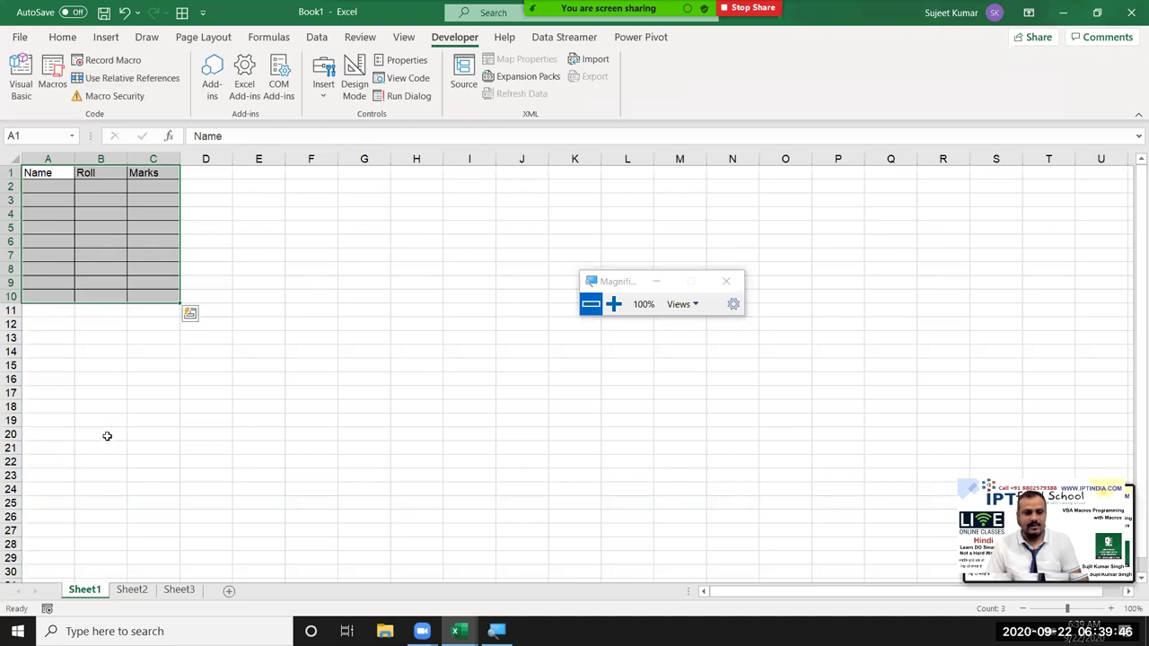
Step: Record Macro2 centre-aligning the A1:C1 headers, then switch to the VBA editor with Alt+F11
click(47, 609)
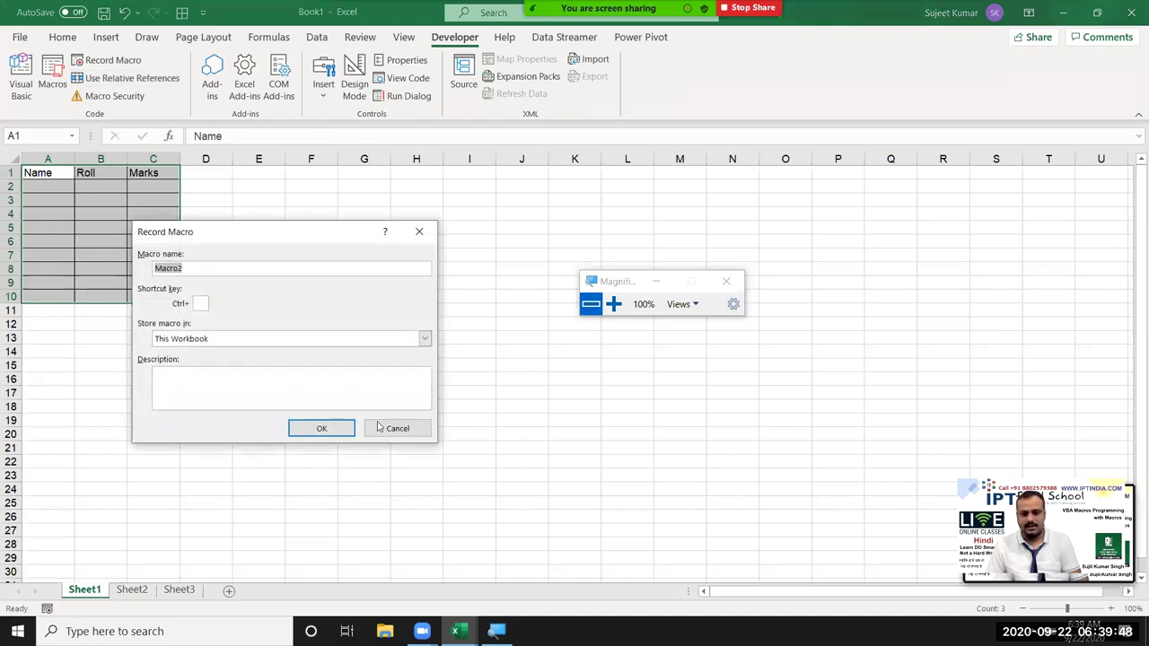
click(330, 429)
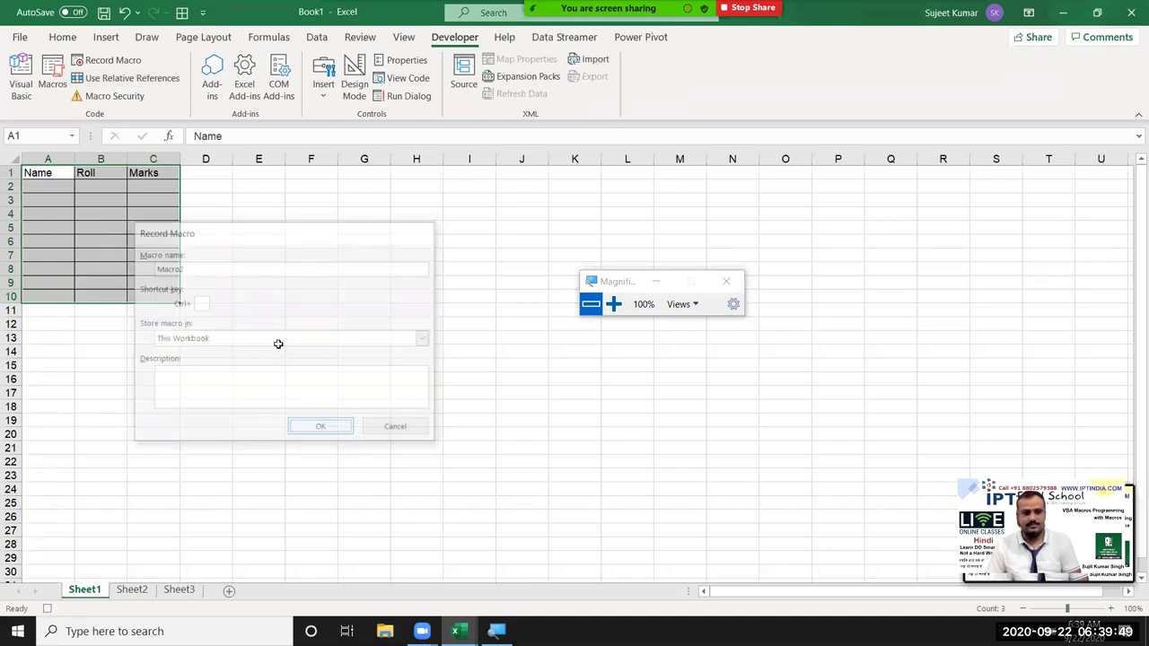
click(63, 38)
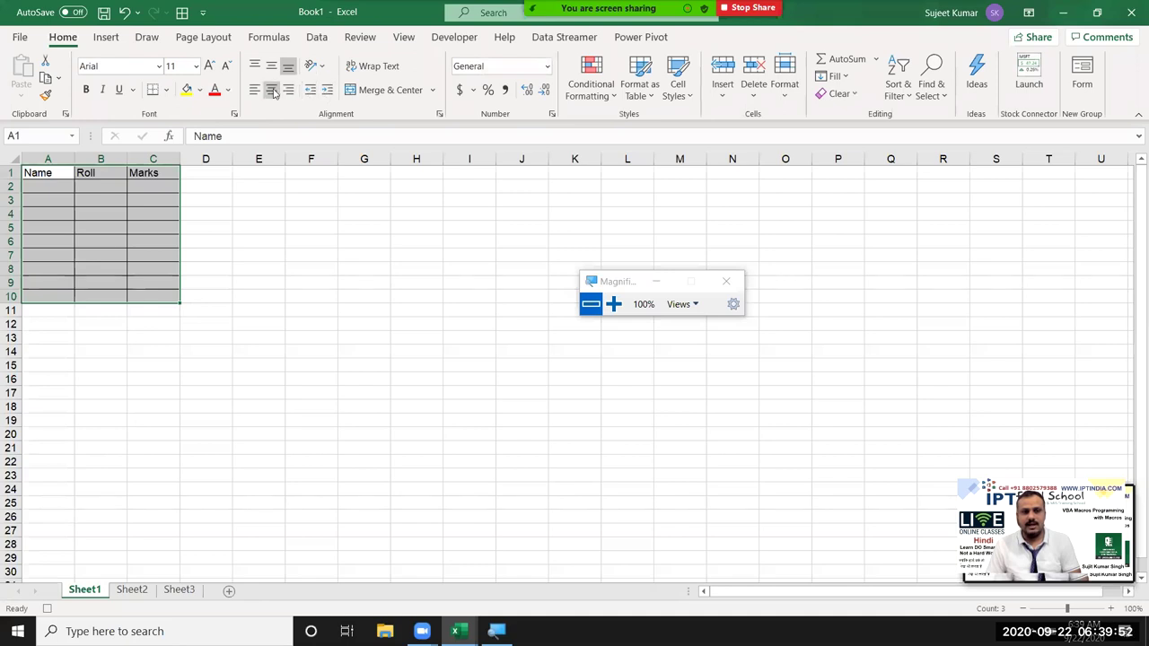
click(271, 91)
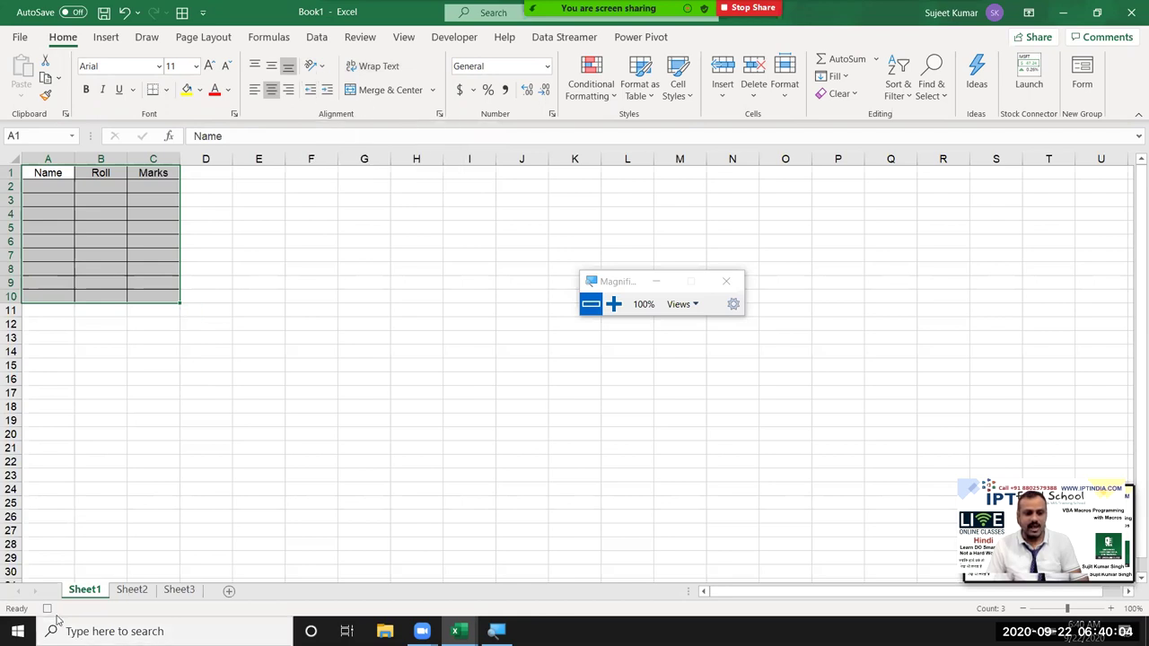
key(alt+F11)
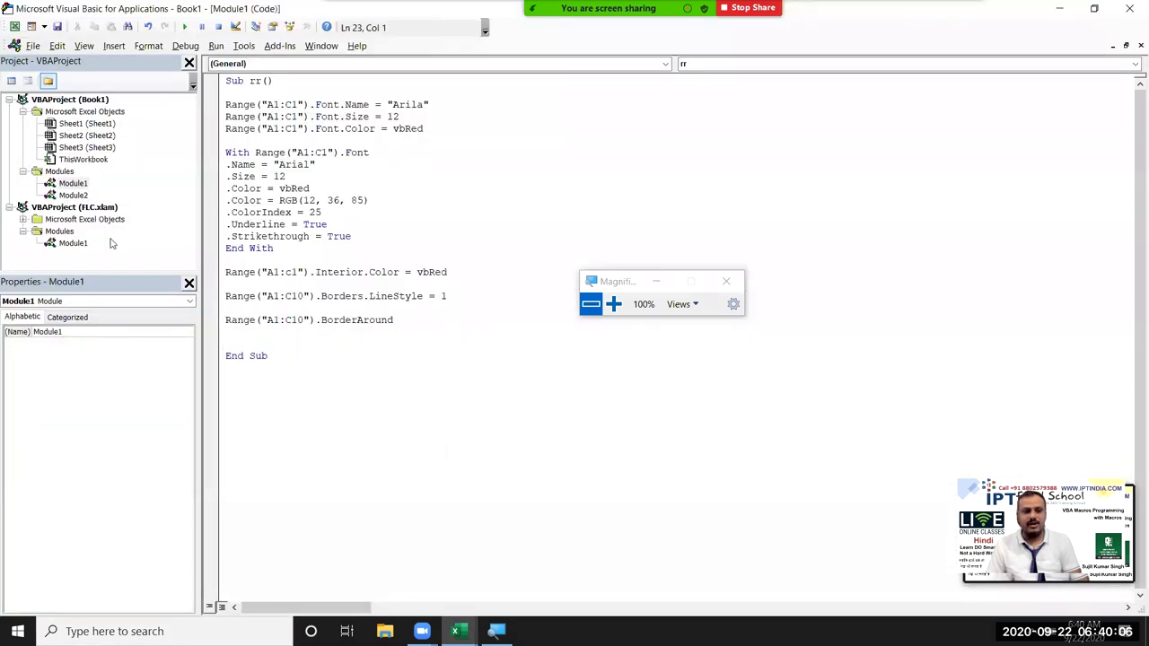
Step: Open Module2's recorded Macro2 code and add blank lines after End With
click(77, 197)
double_click(75, 197)
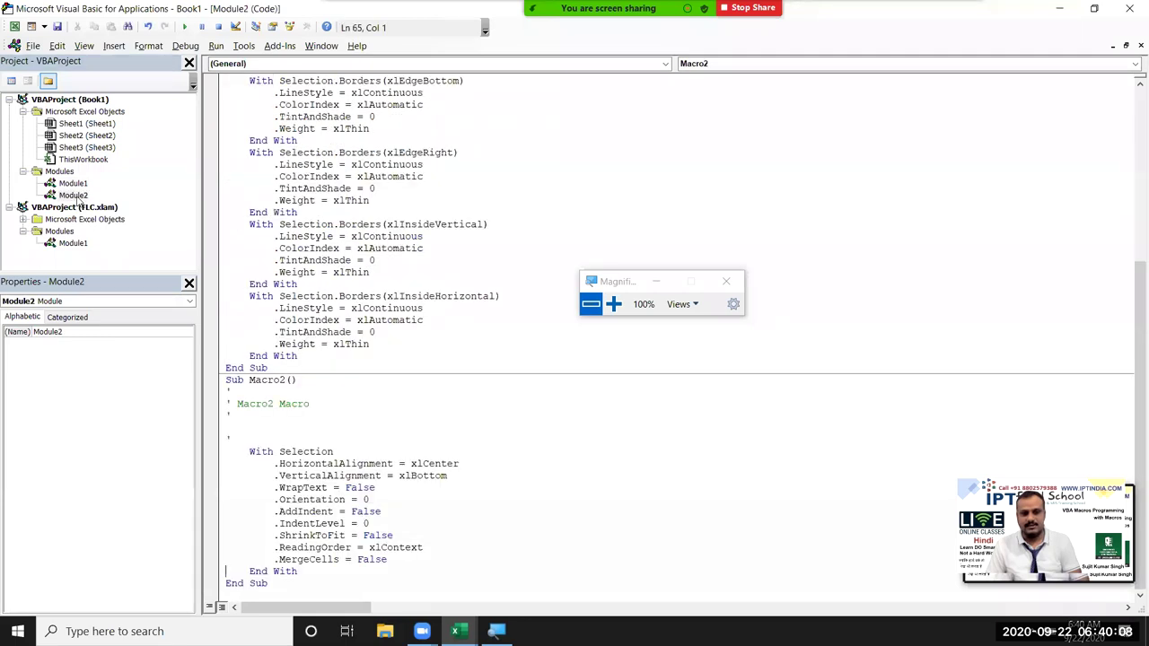
click(456, 573)
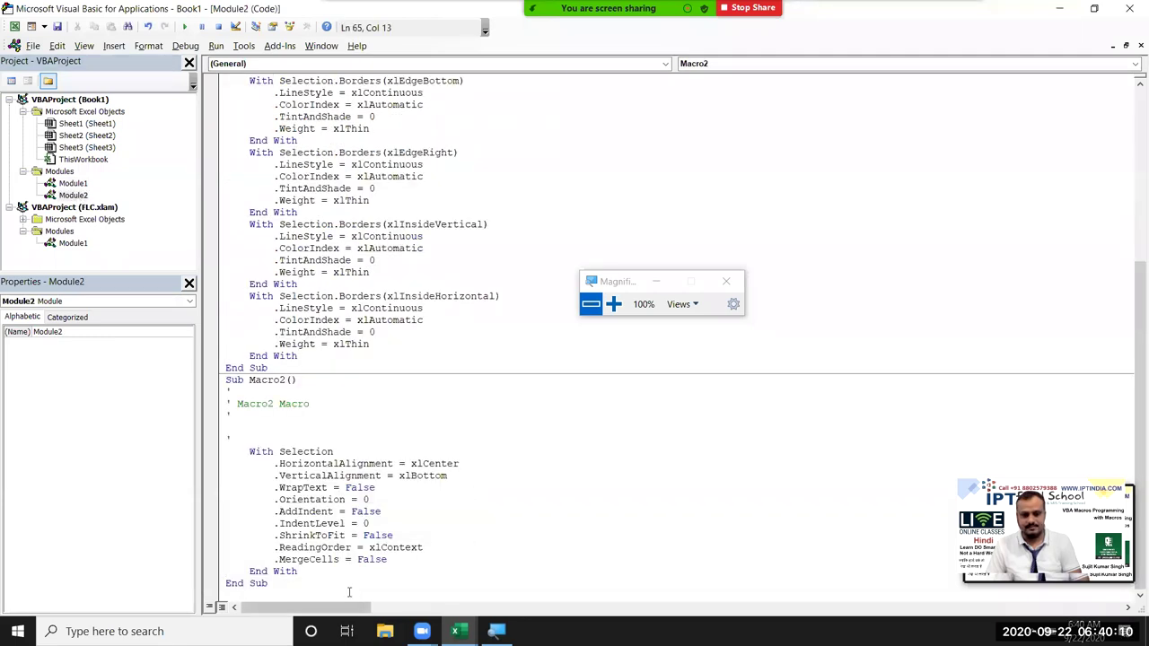
key(Return)
key(Return)
key(Return)
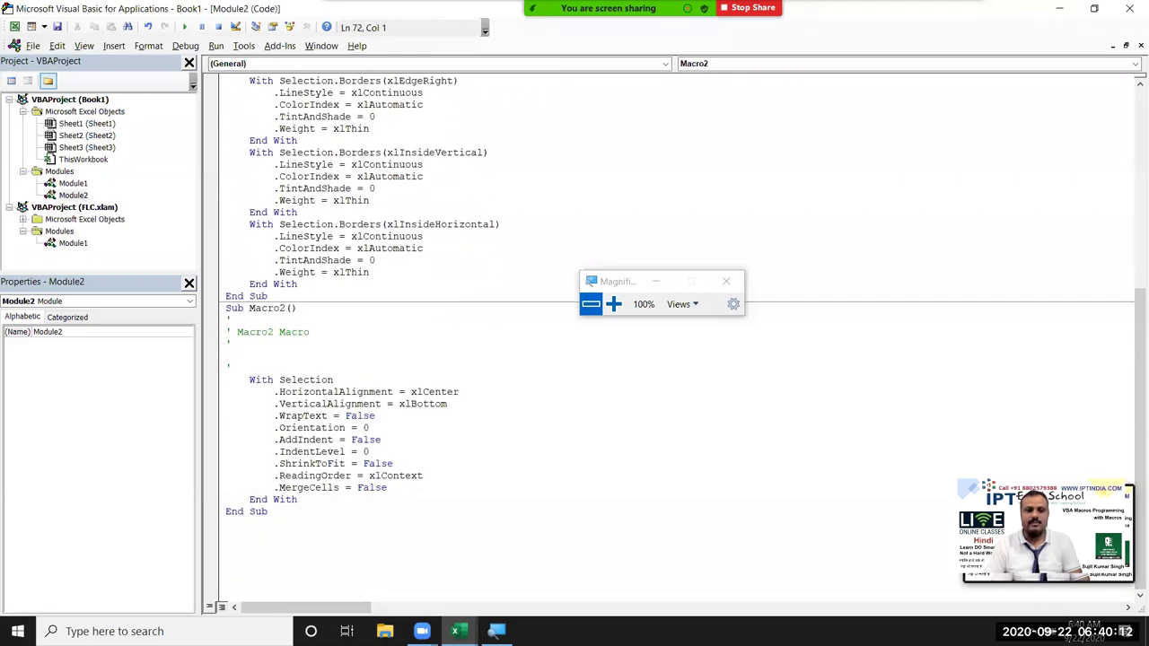
key(Return)
key(Return)
key(Return)
key(Return)
key(Return)
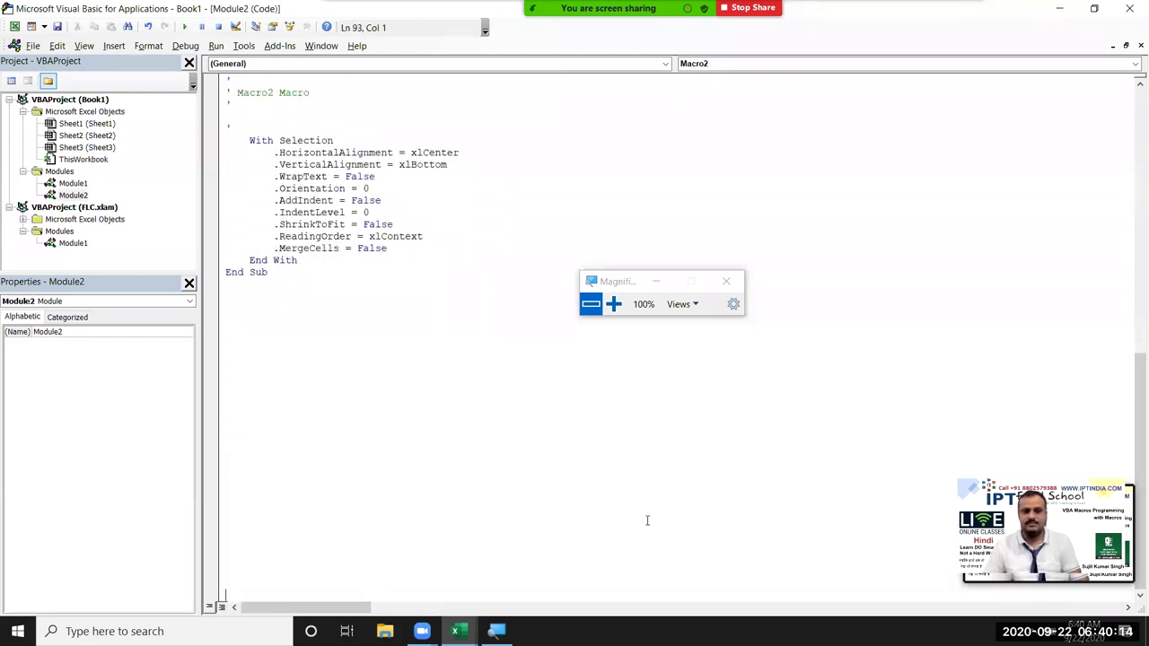
click(614, 304)
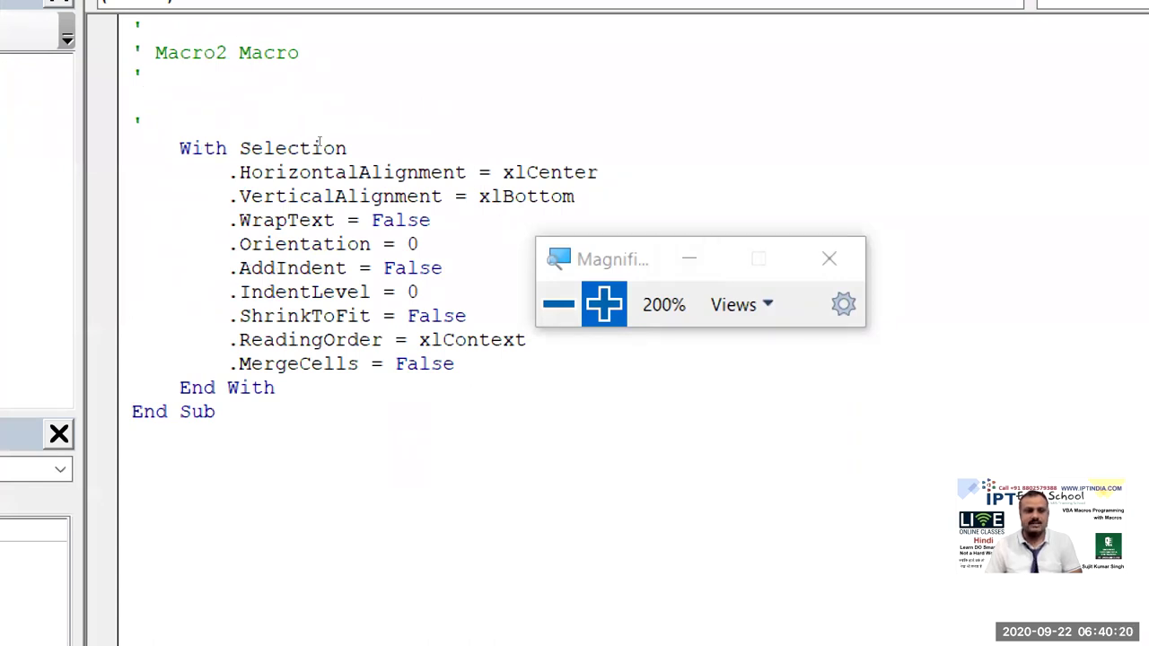
Step: Review the HorizontalAlignment xlCenter, VerticalAlignment xlBottom and WrapText False values
drag(298, 172, 442, 172)
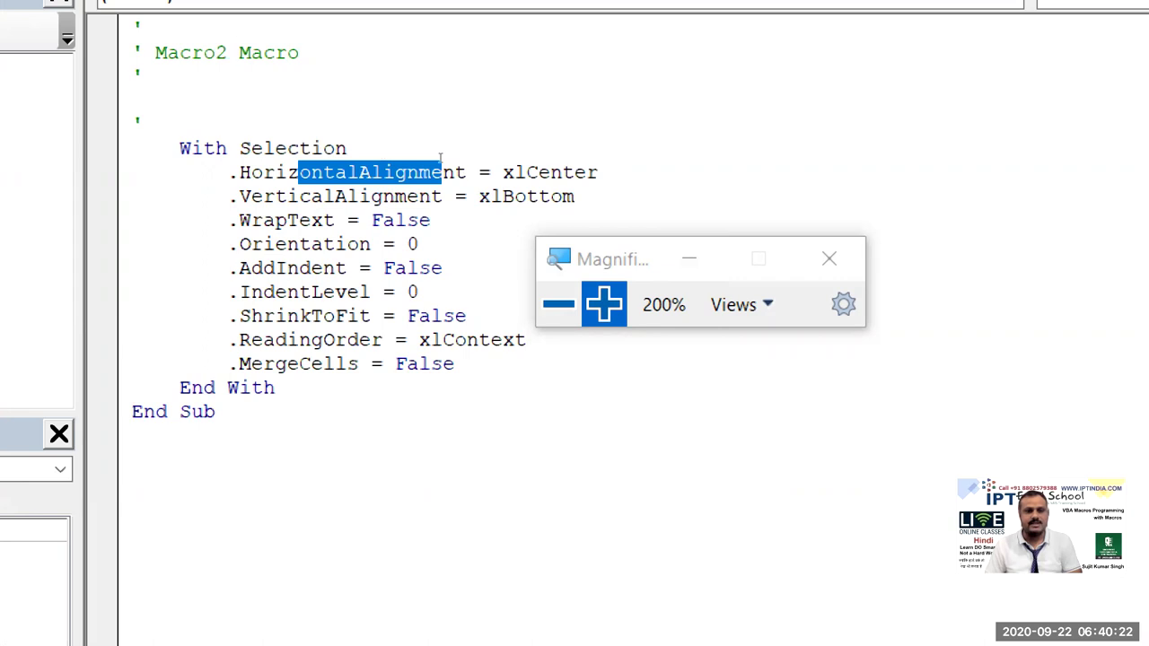
key(End)
key(ctrl+shift+Left)
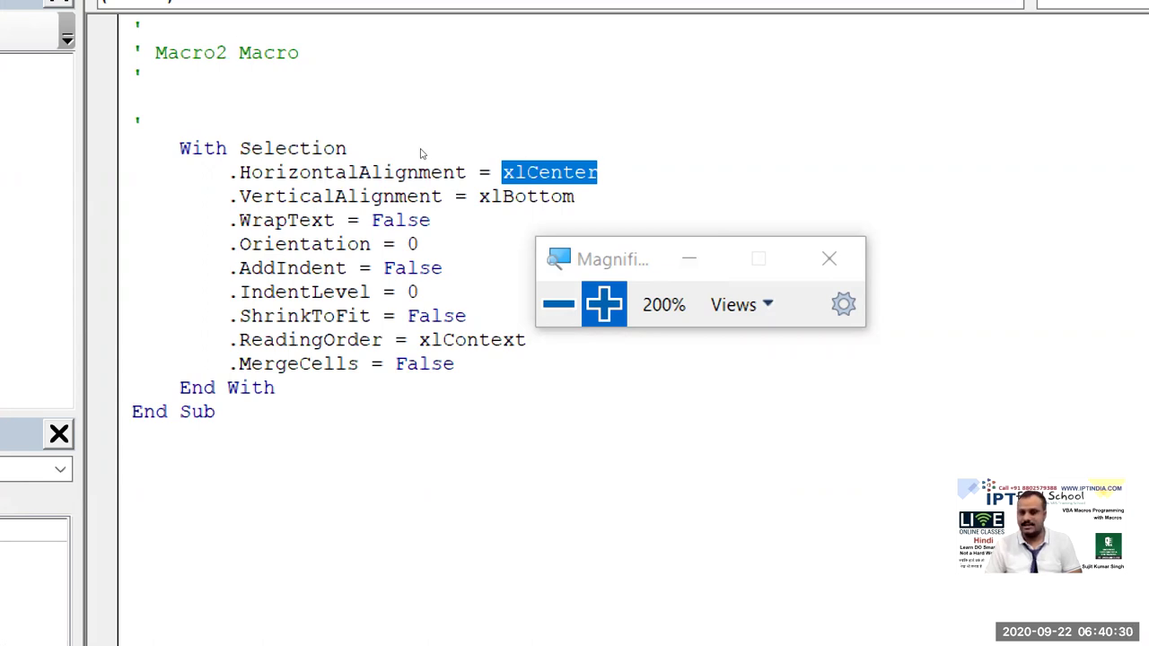
key(Left)
key(Down)
key(End)
key(ctrl+shift+Left)
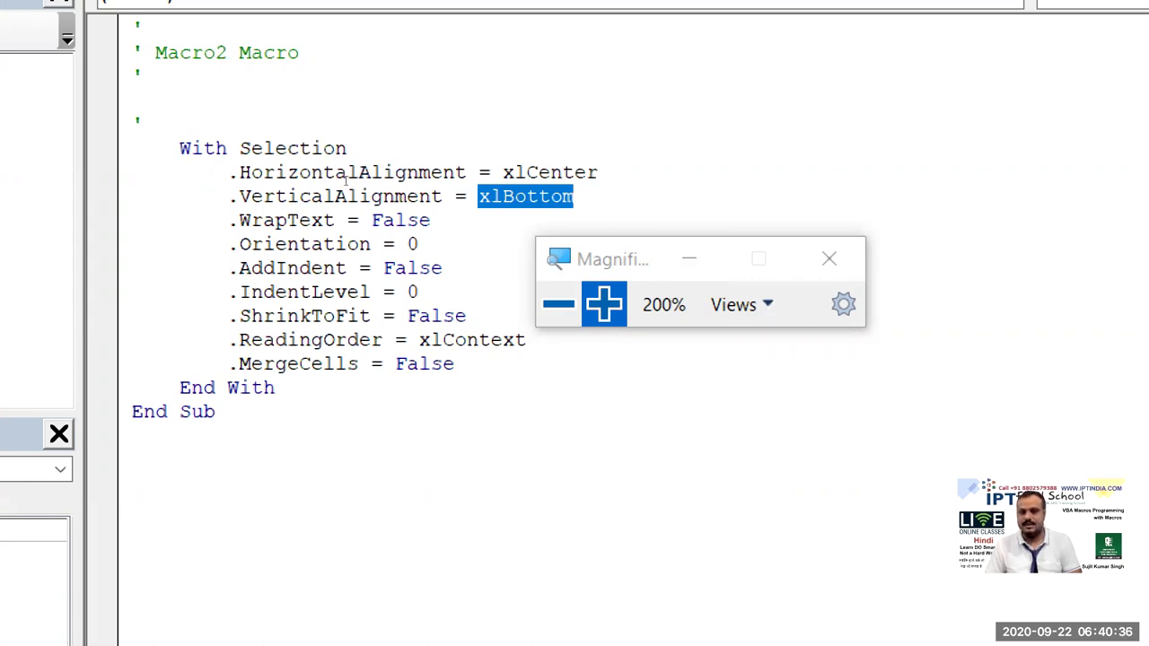
key(Down)
key(ctrl+shift+Left)
key(Right)
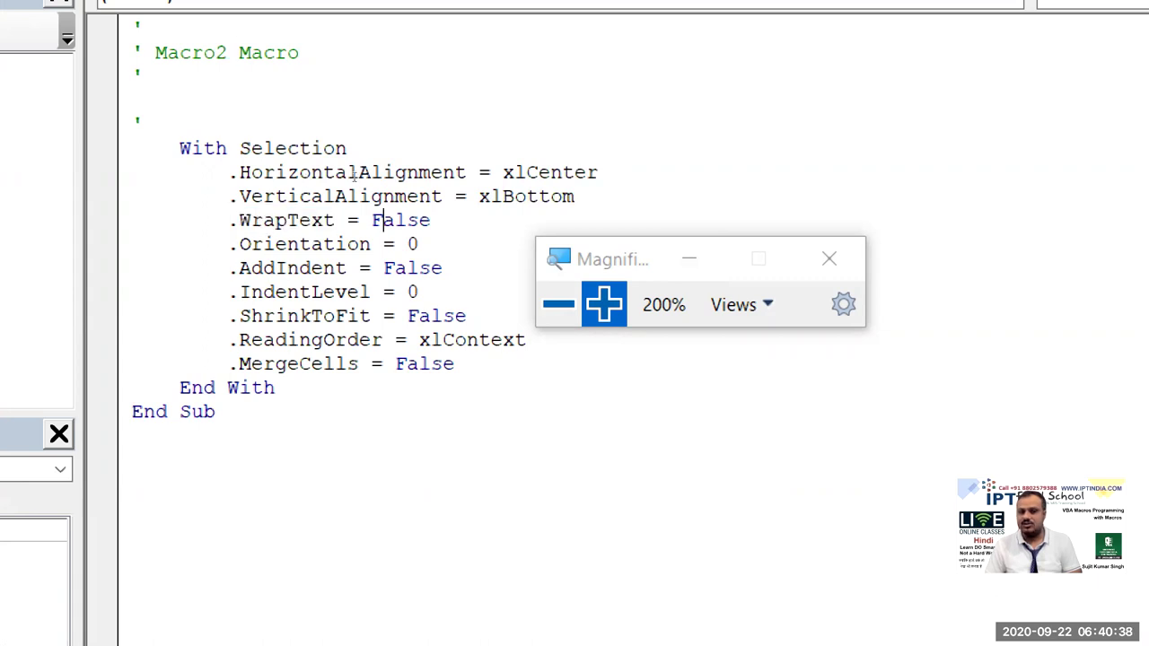
key(Left)
key(shift+End)
Step: Review the Orientation 0, AddIndent, IndentLevel, ShrinkToFit False, ReadingOrder xlContext and MergeCells False settings
key(Down)
key(Home)
key(ctrl+shift+Right)
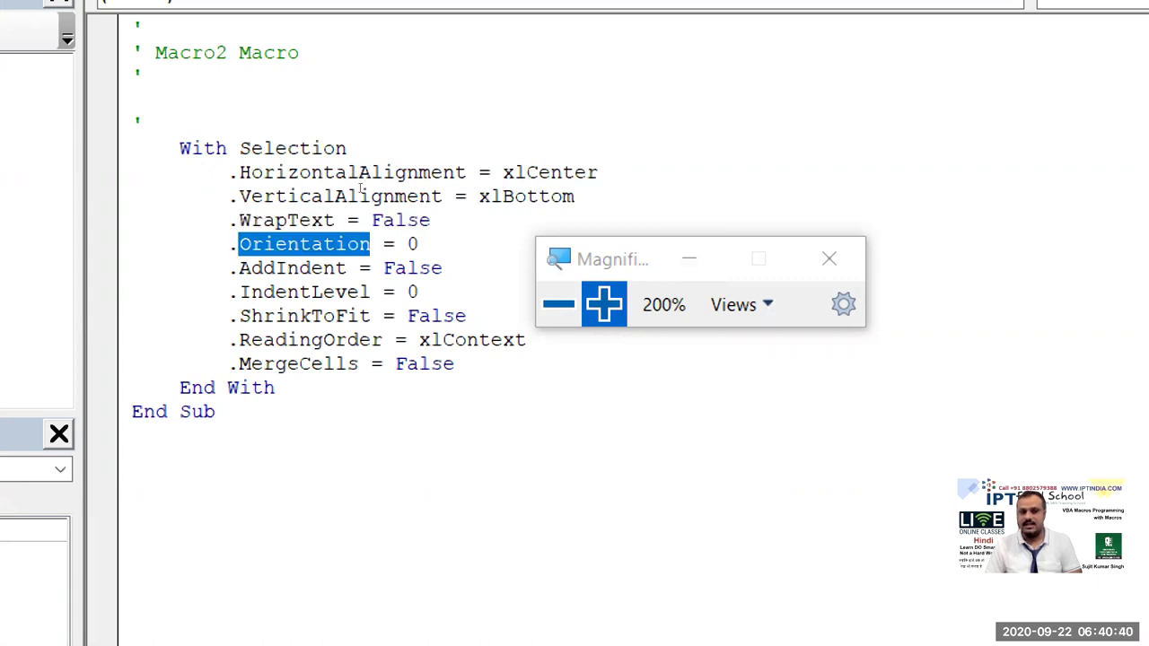
key(End)
key(shift+Left)
key(Down)
key(End)
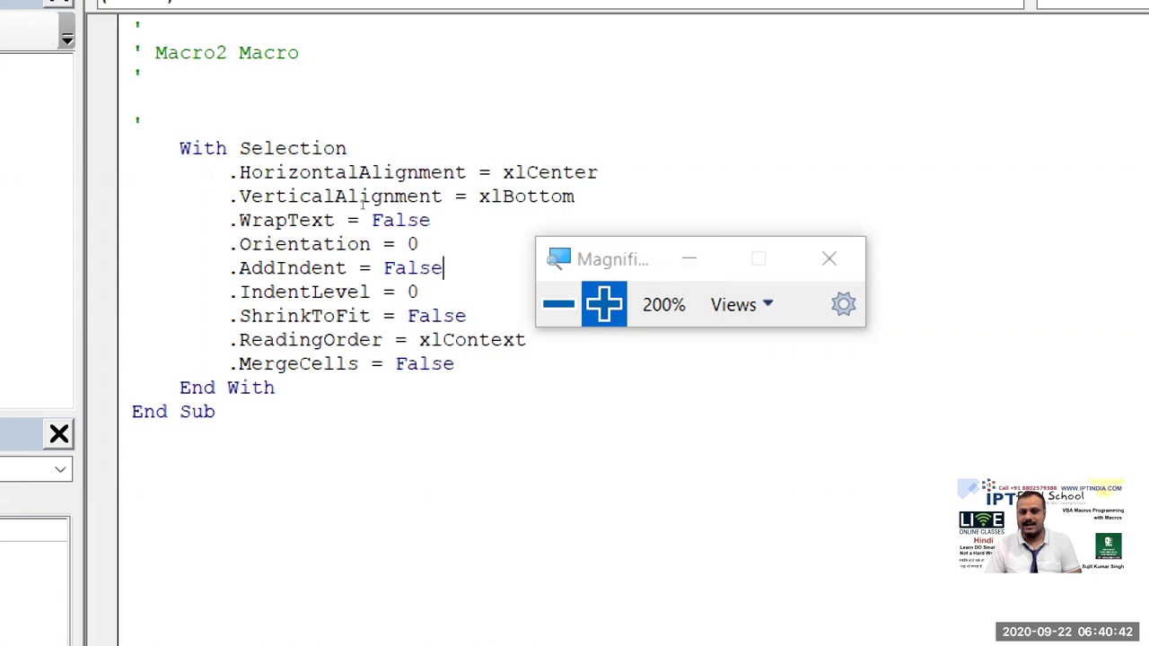
key(Down)
key(Left)
key(Left)
key(shift+Left)
key(Down)
key(ctrl+Right)
key(ctrl+Right)
key(shift+End)
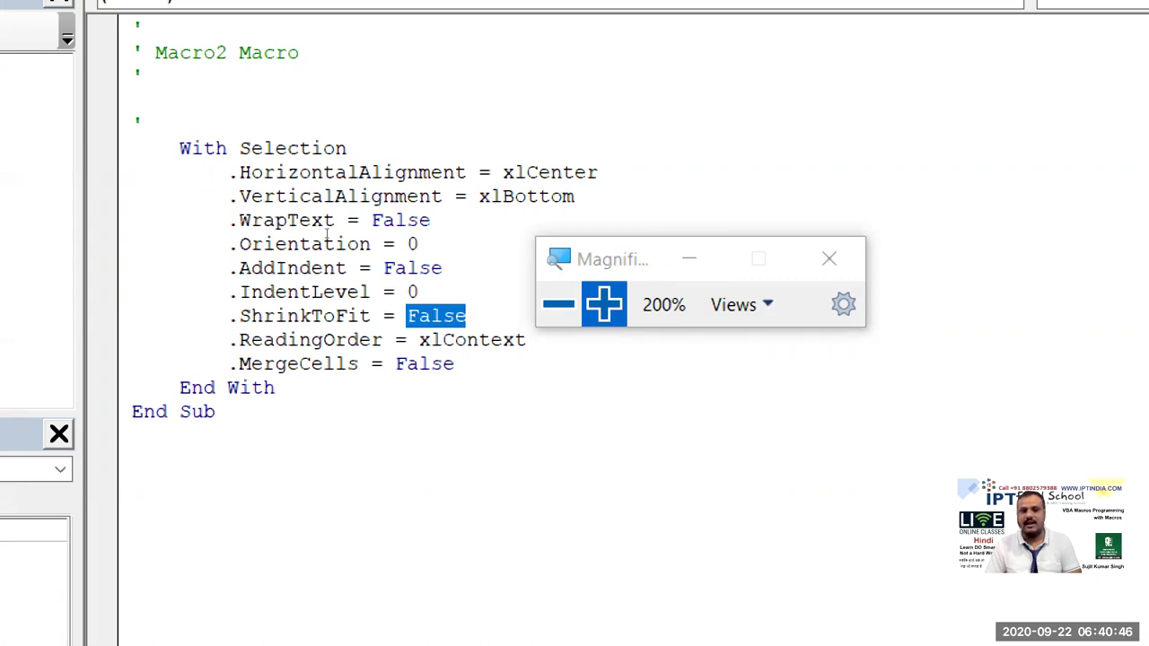
key(Down)
key(shift+Home)
key(End)
key(Left)
key(Left)
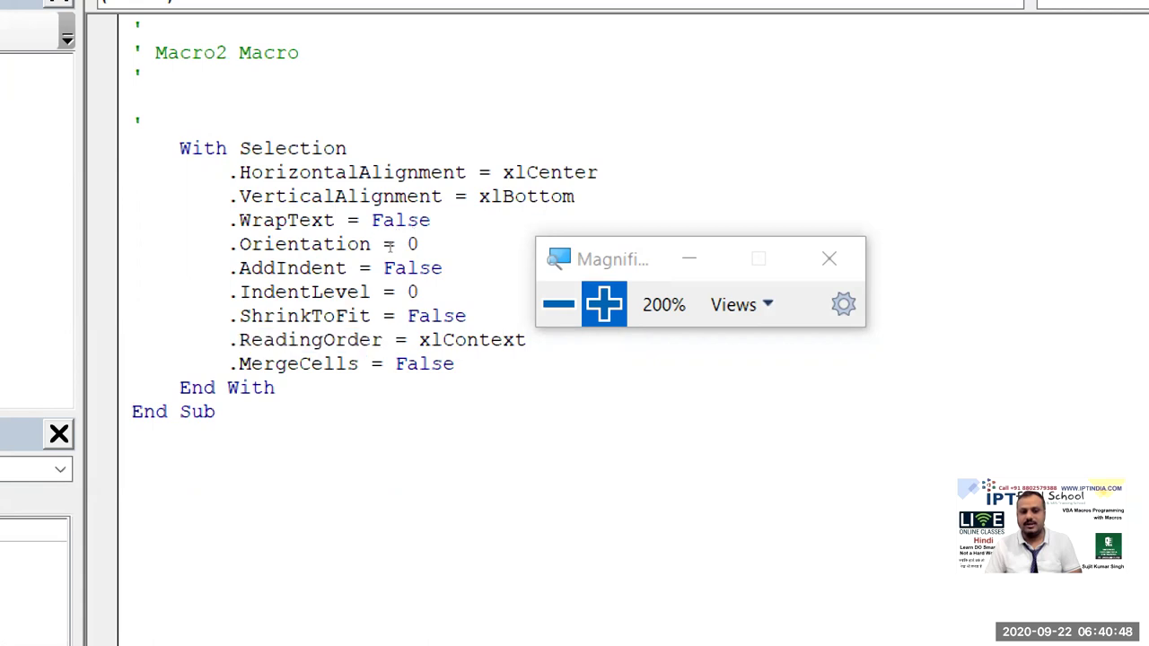
key(Down)
key(shift+Left)
key(shift+Left)
key(shift+Left)
key(shift+Left)
key(shift+Left)
key(shift+Left)
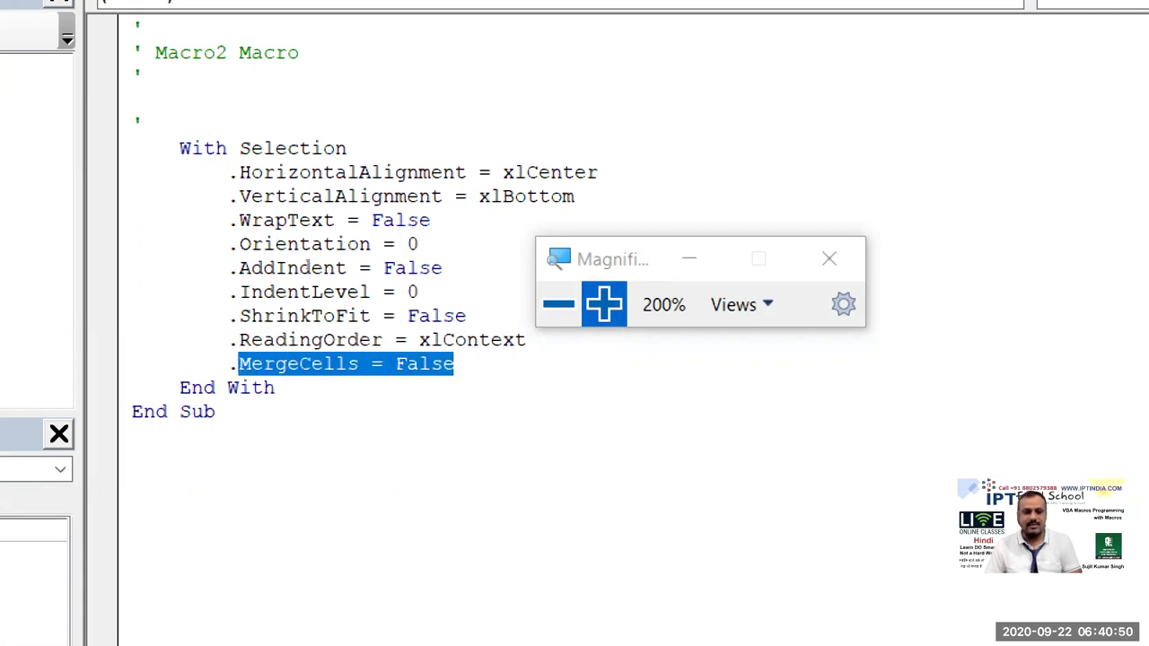
Step: Select the whole With Selection block, then insert a blank line after End With
drag(275, 388, 262, 141)
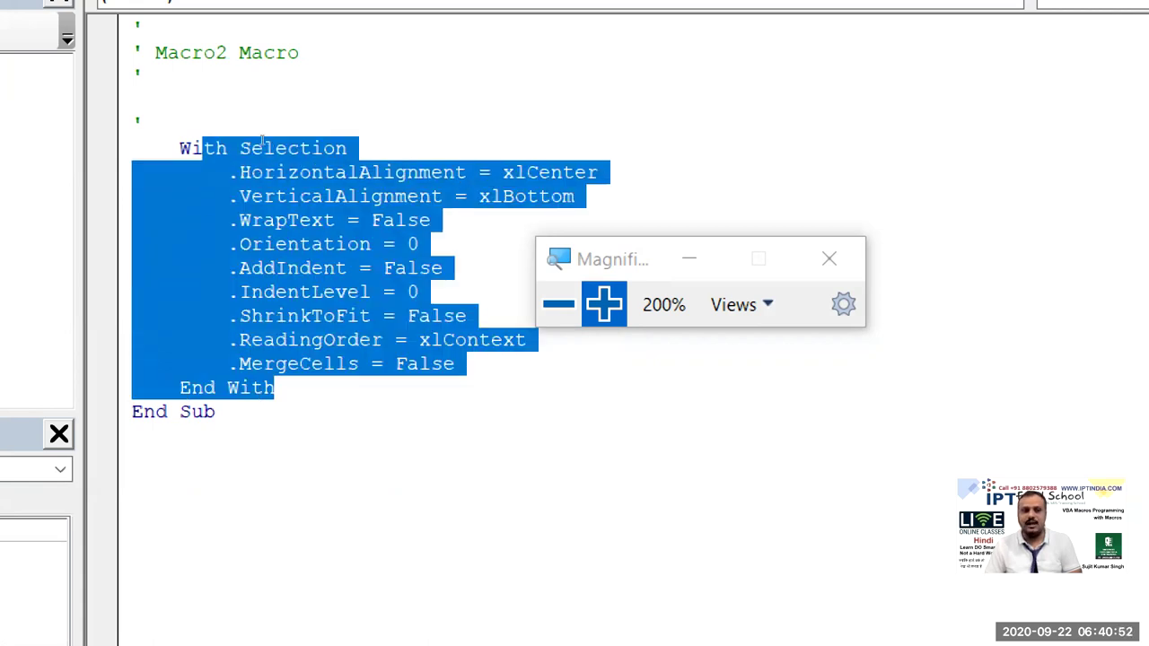
key(Right)
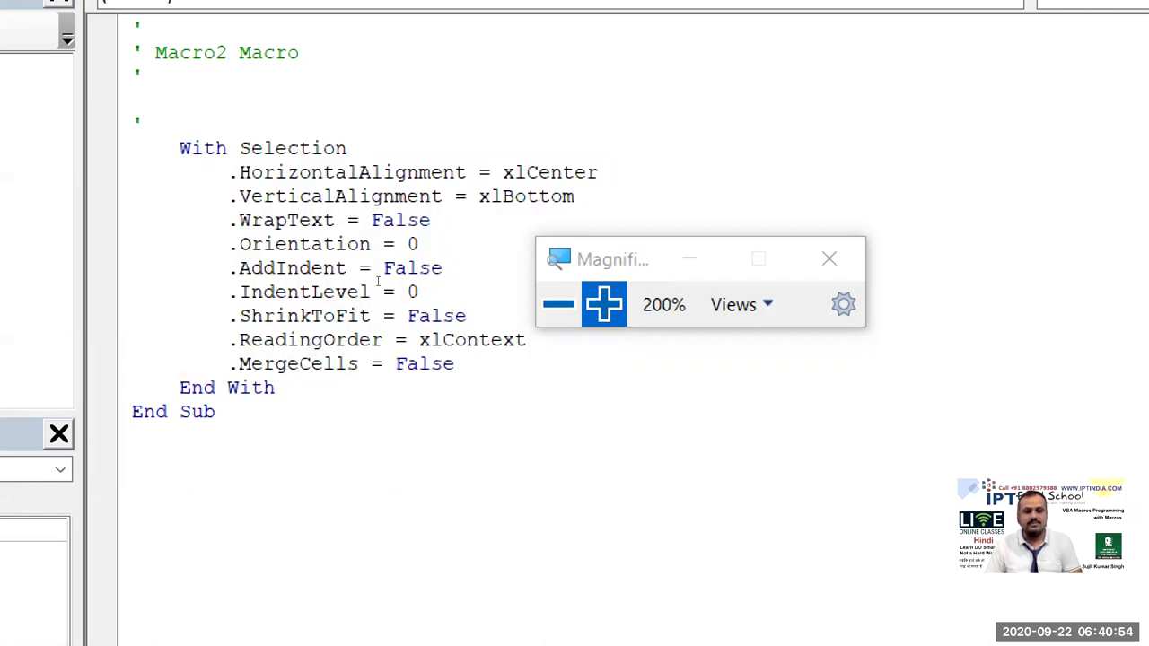
key(Return)
key(Return)
key(Return)
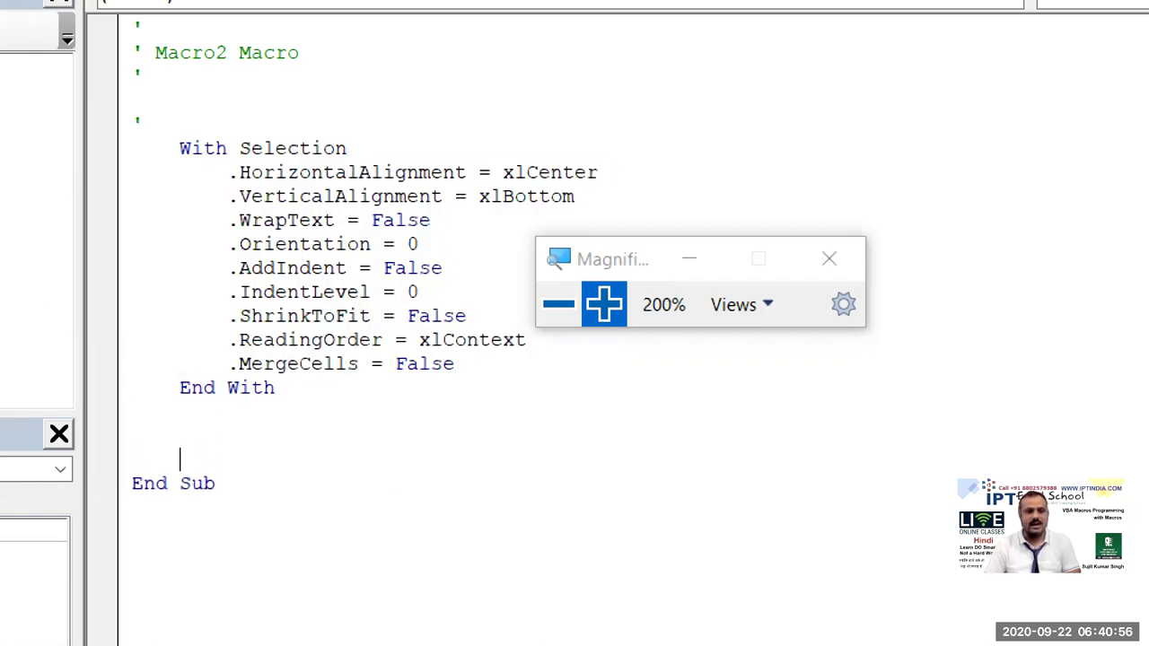
Step: Add the line Range("A1:C1").WrapText = True after End With in Macro2
text(range)
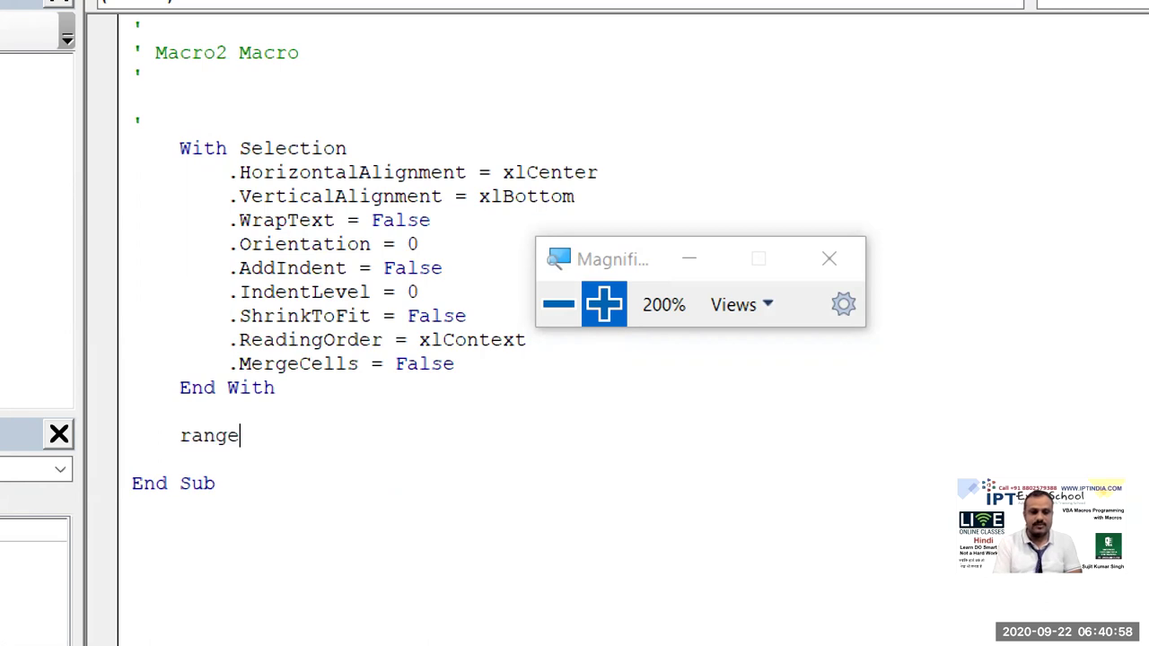
text( ()
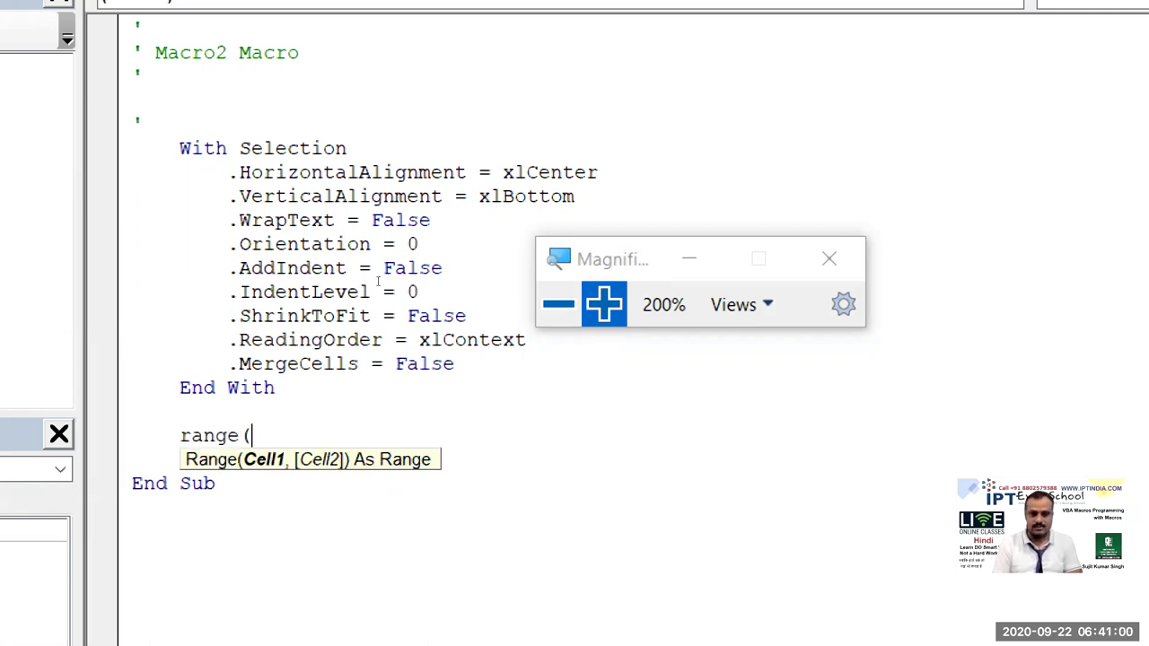
text("A1:C1").)
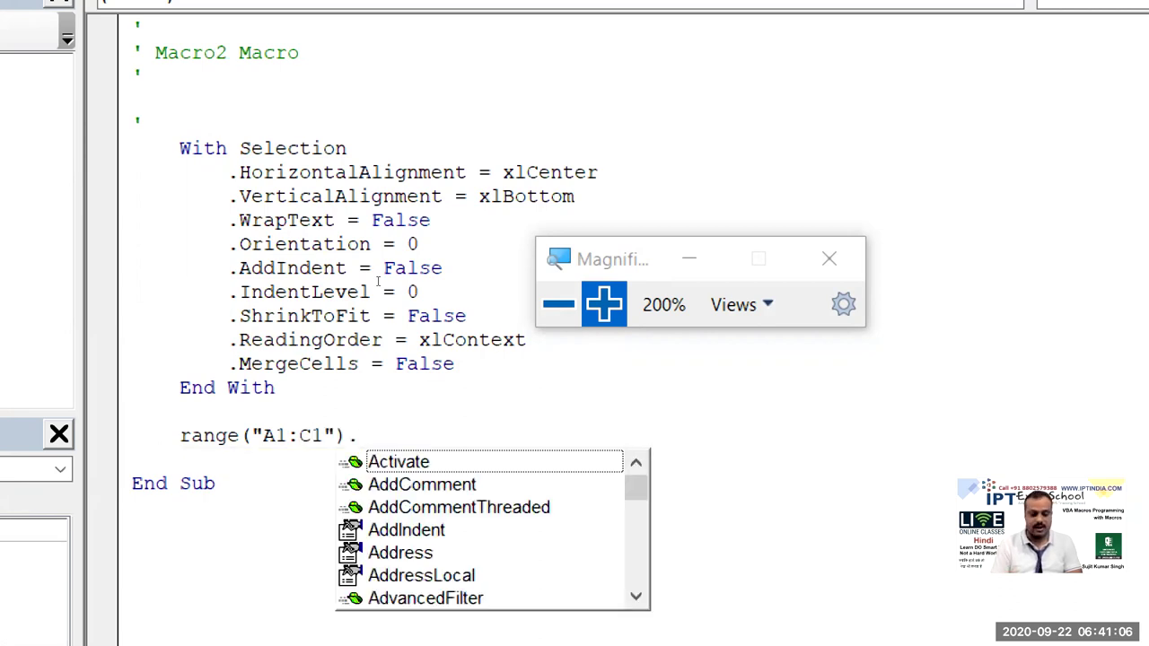
text(w)
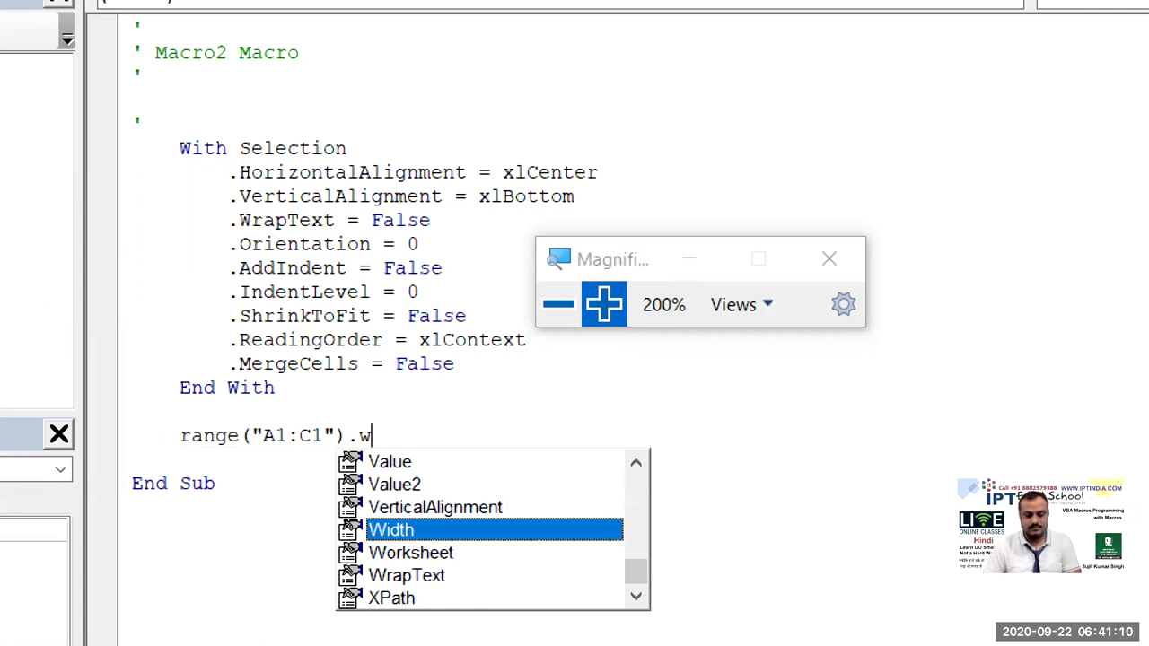
text(r)
key(Tab)
text(=true)
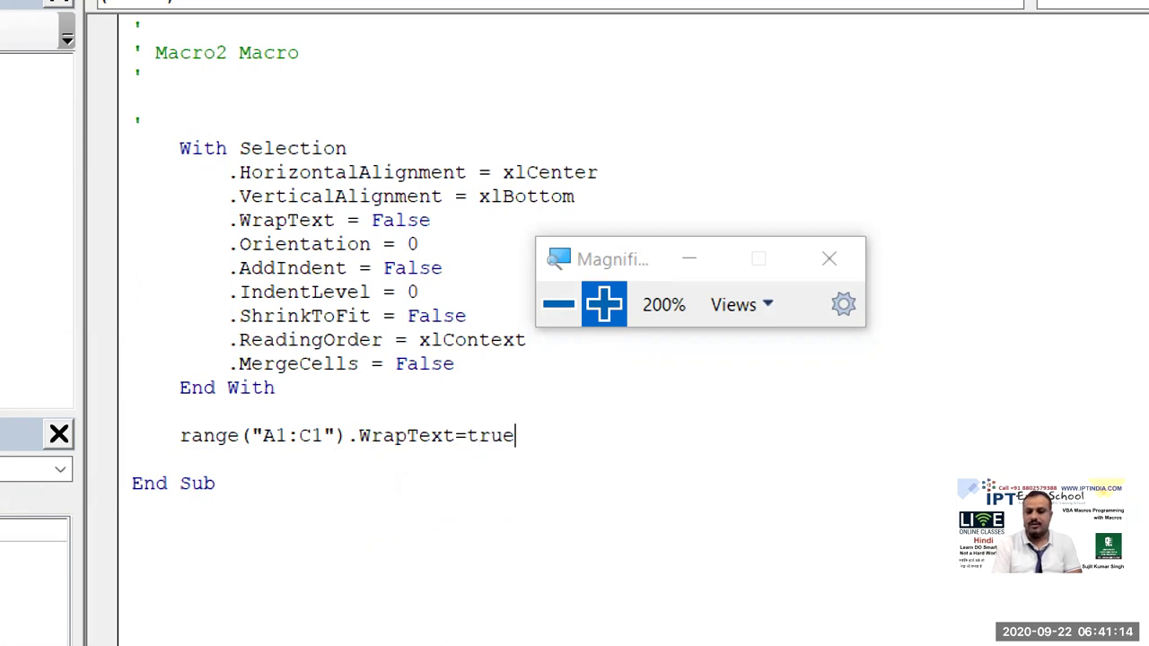
key(Return)
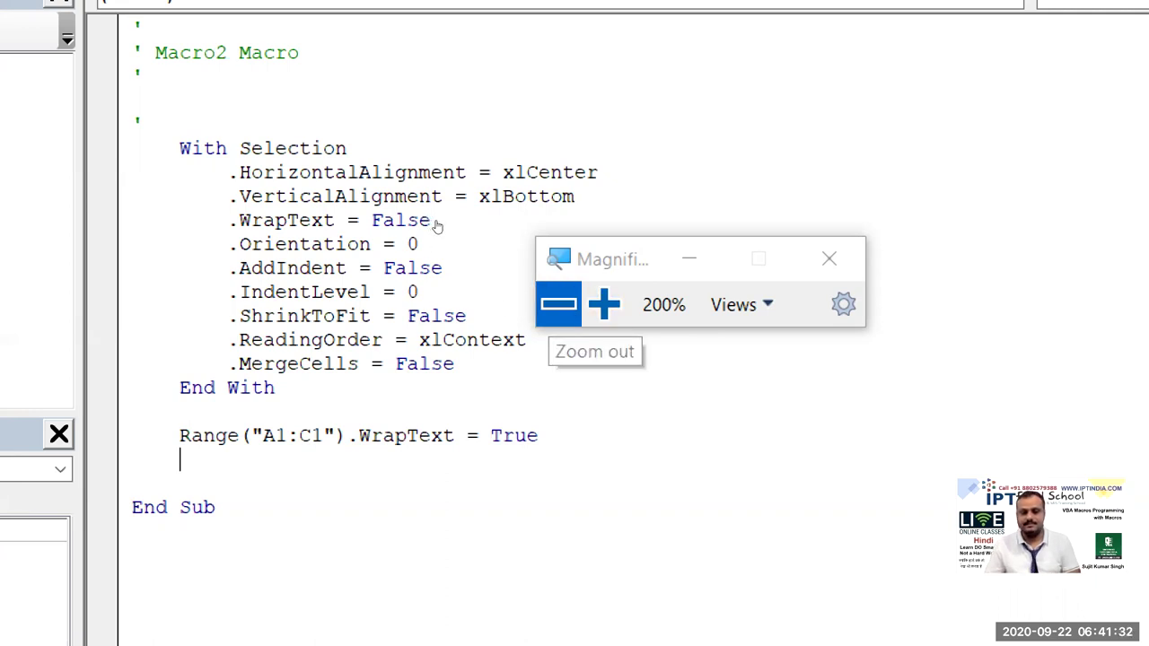
Step: Reset the Magnifier to 100%, glance at Book1, and add a blank line below WrapText
click(437, 224)
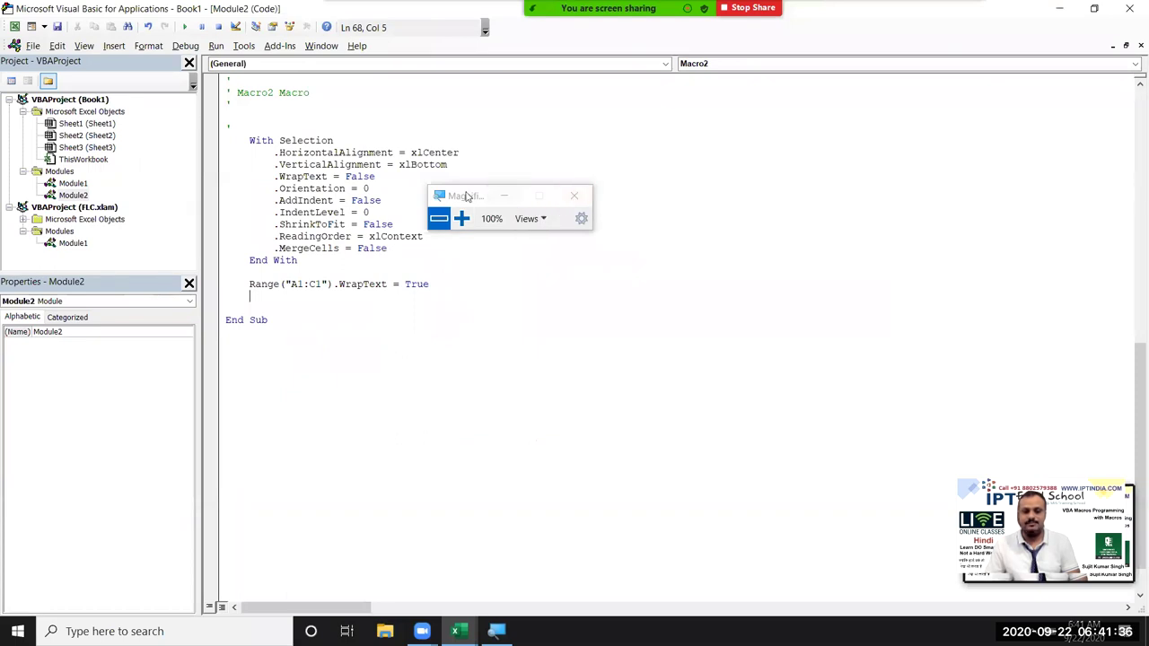
drag(466, 195, 993, 405)
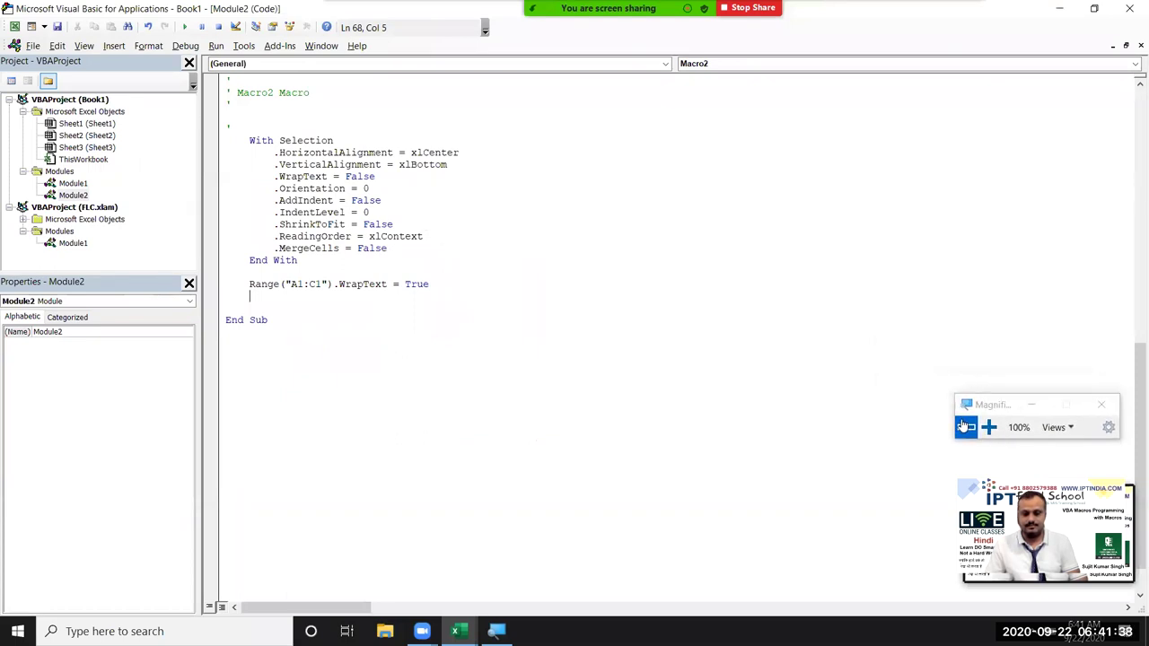
mouse_move(455, 631)
click(422, 595)
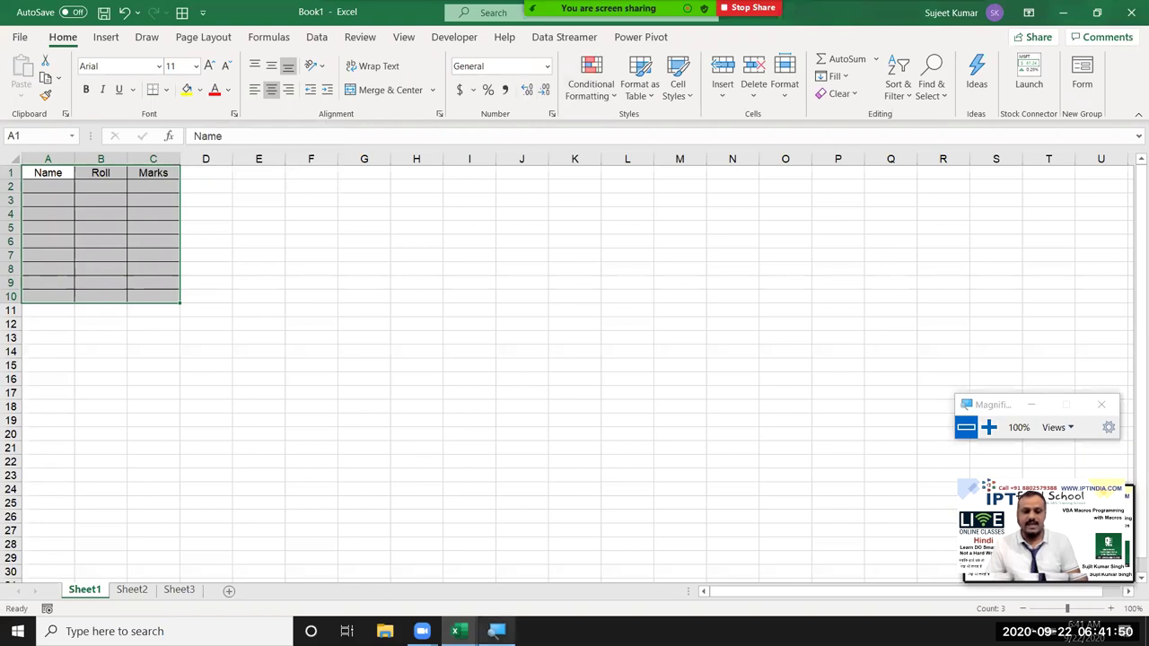
mouse_move(455, 631)
click(507, 591)
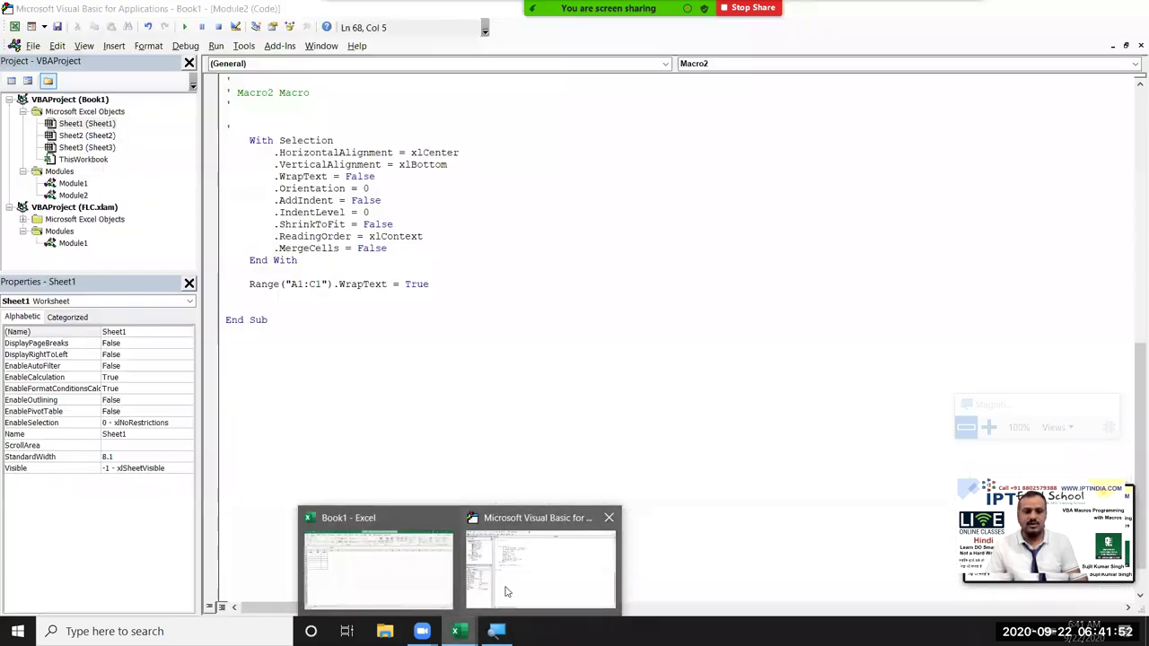
key(Return)
key(Return)
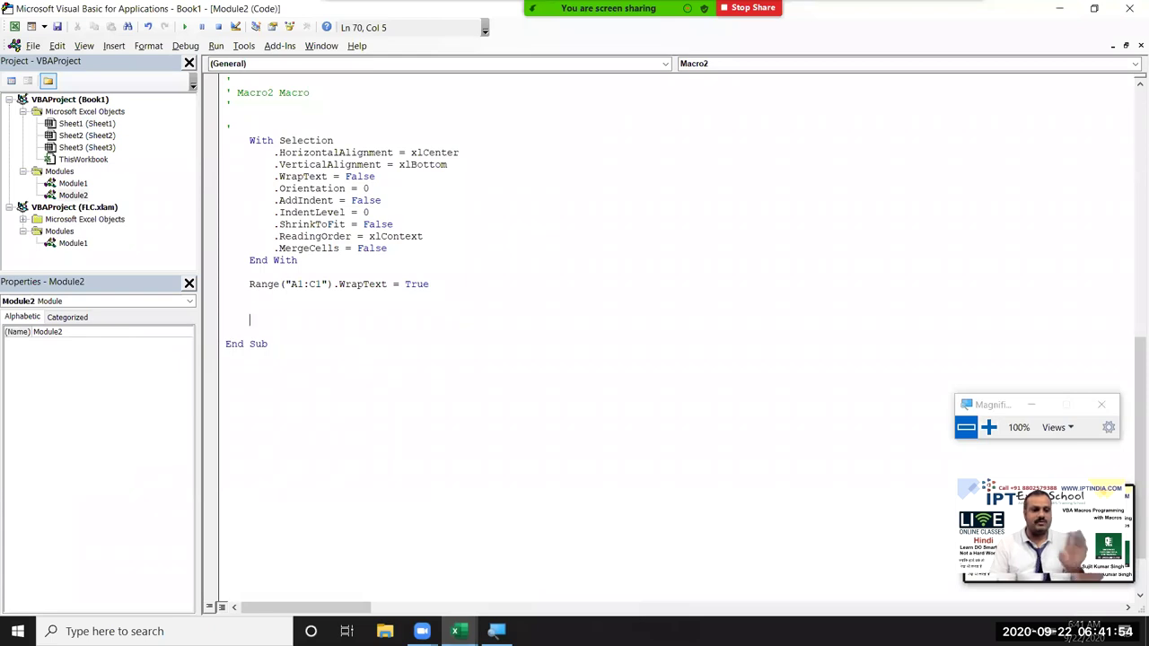
Step: Add a line setting Range("A1").NumberFormat to "0.0%"
text(ra)
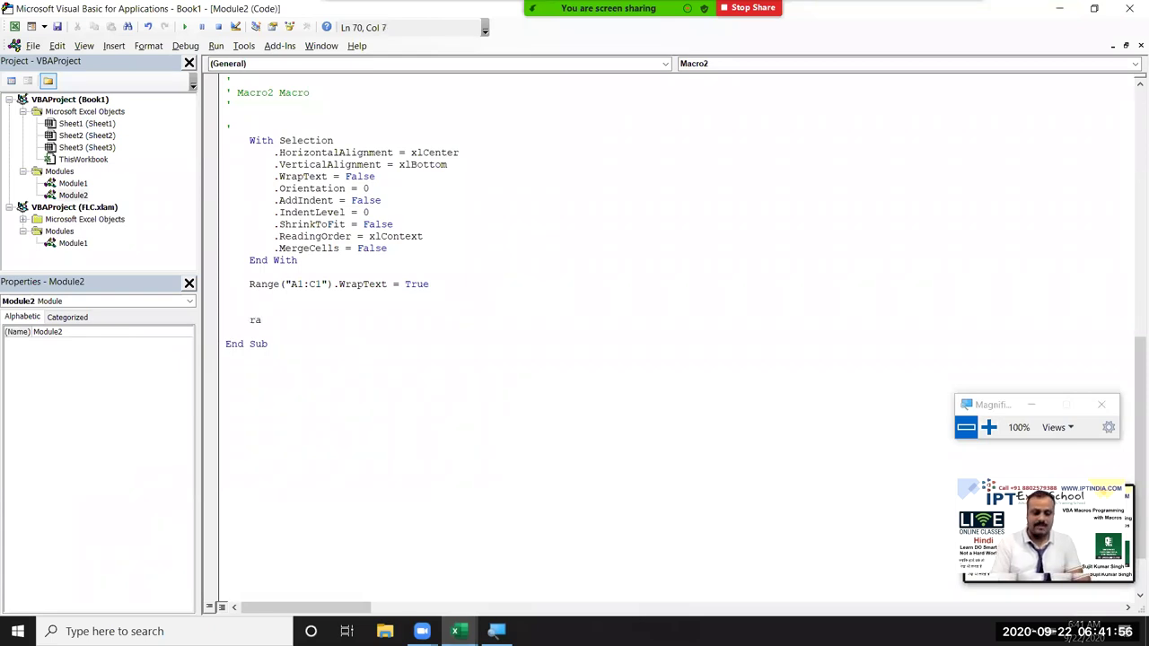
text(nge)
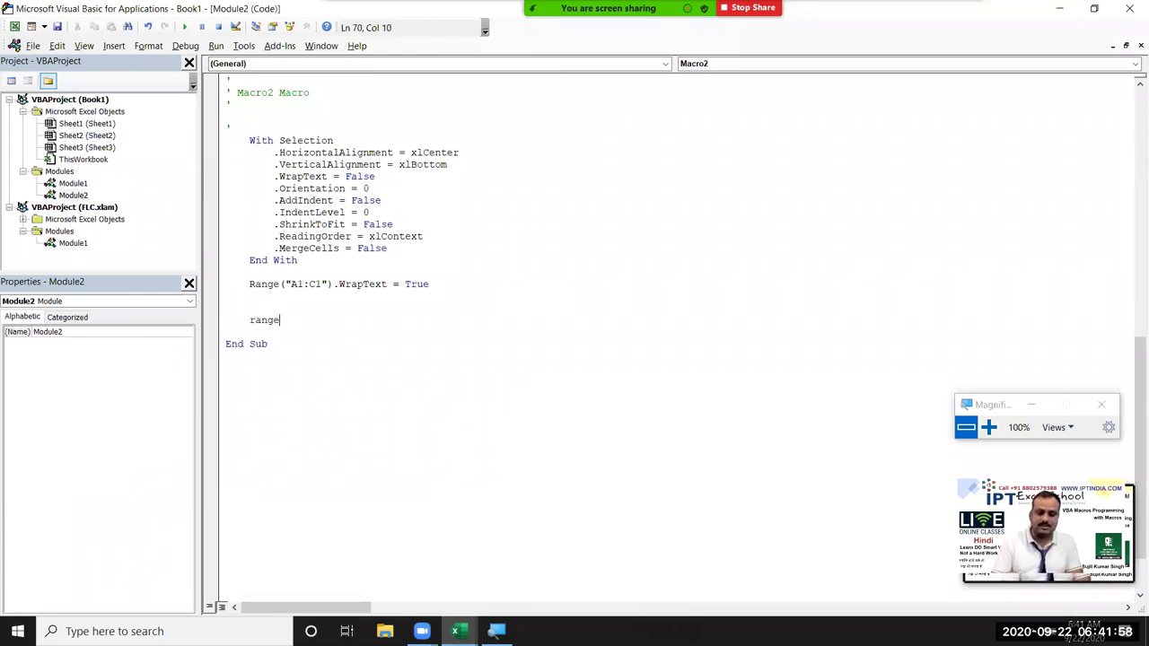
text(("A1)
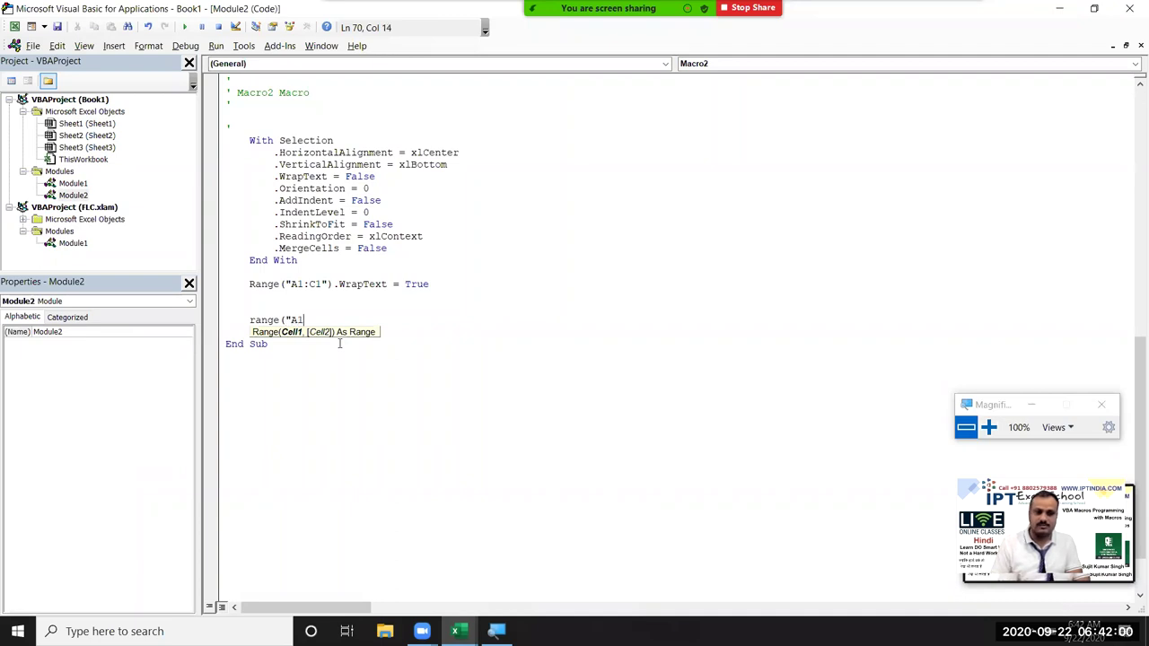
text(").nu)
key(Tab)
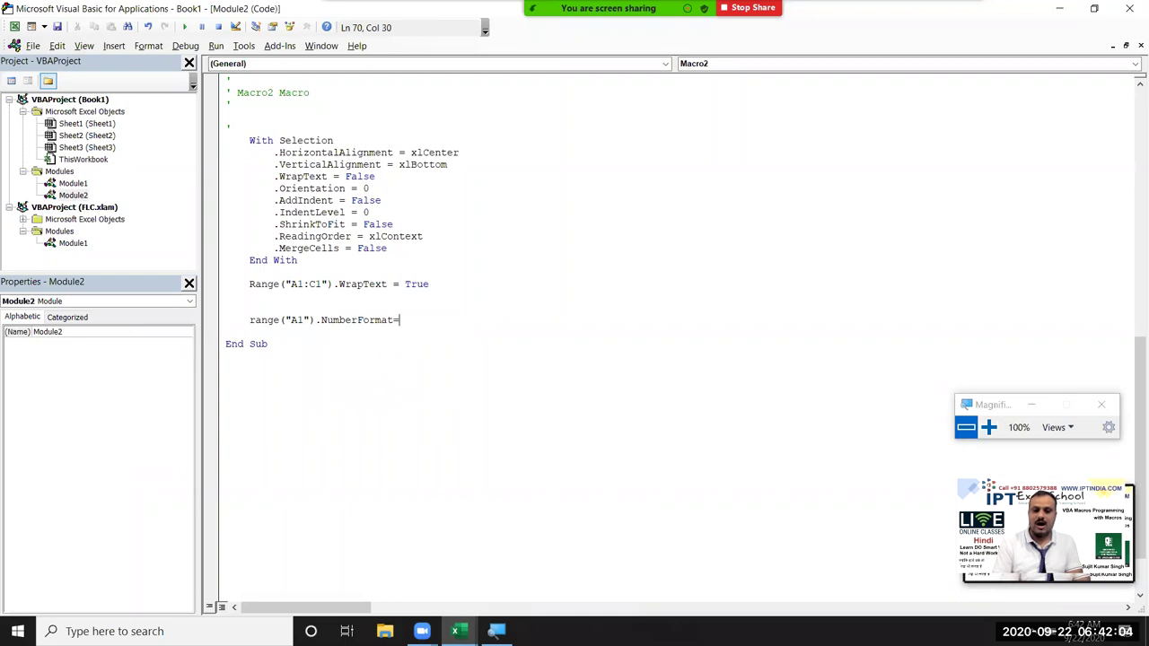
text("0)
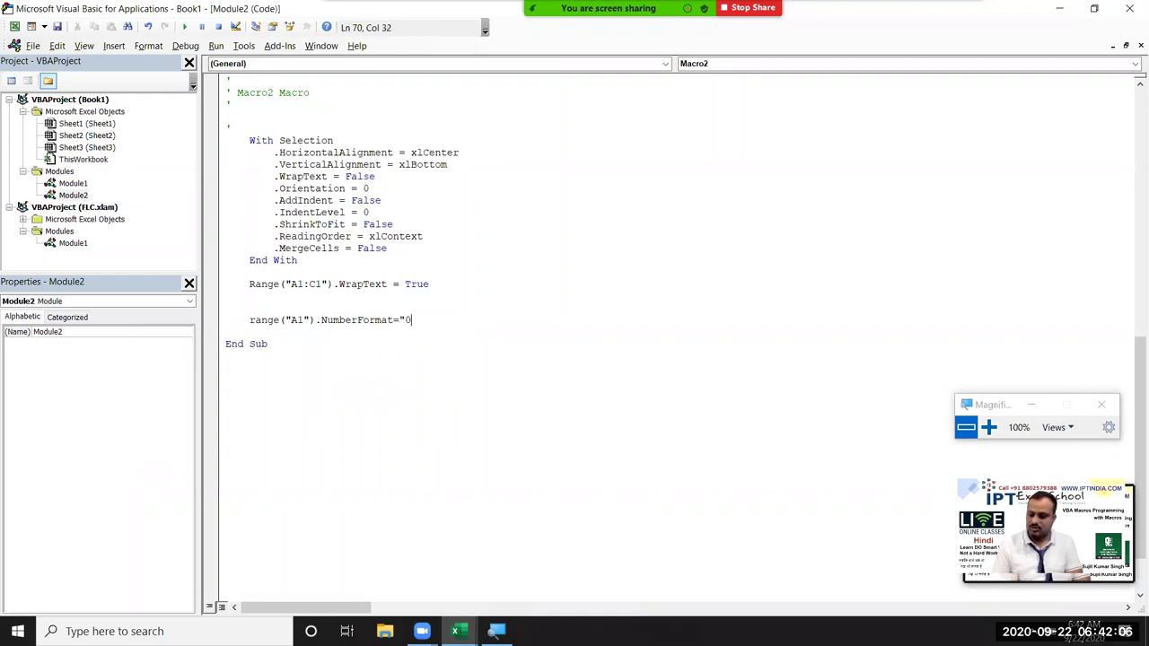
text(.0%")
key(Return)
Step: Add a line setting Range("A1").NumberFormat to "DD-MMM-YY"
text(range)
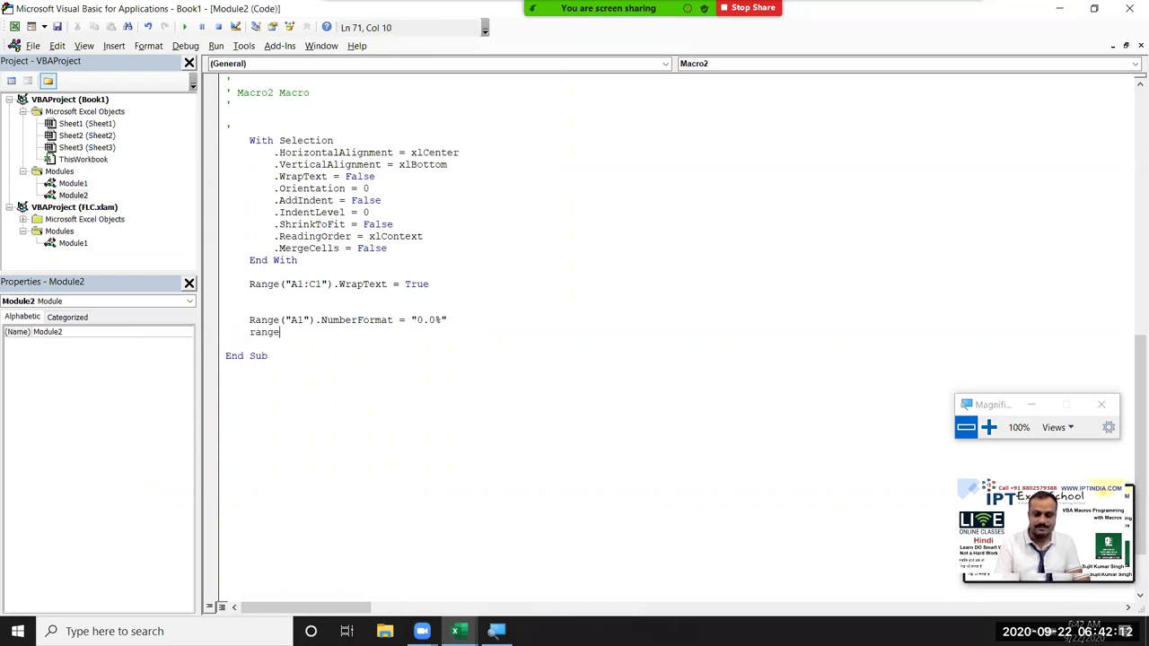
text(("A1").nu)
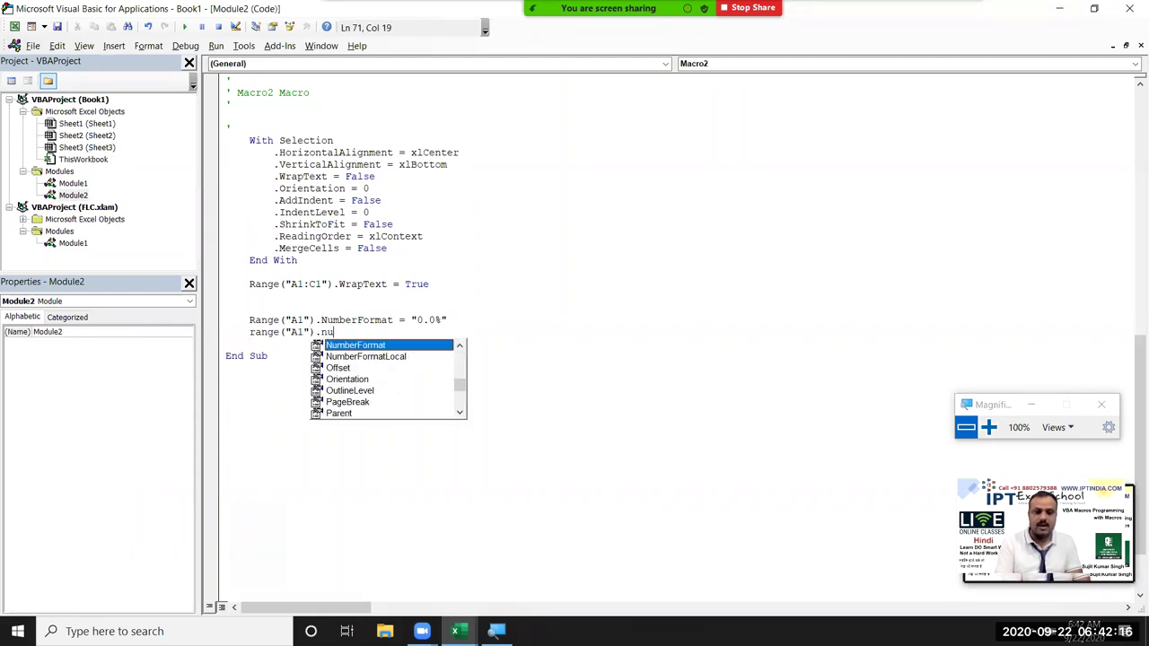
key(Tab)
text("DD-MMM-YY)
key(Return)
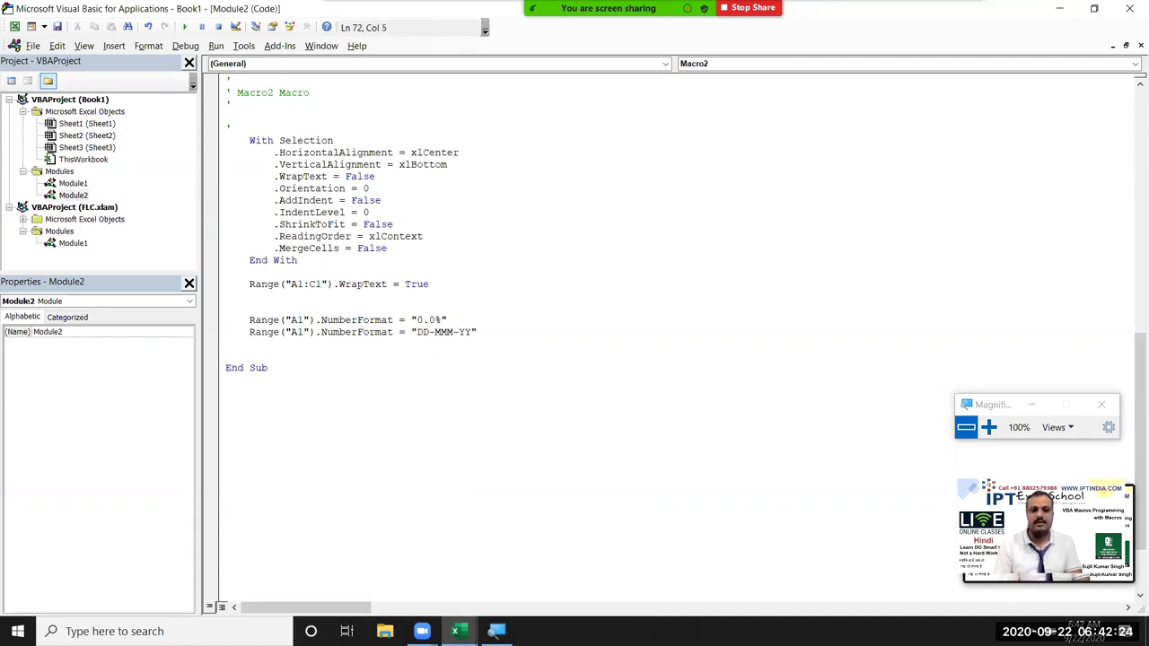
Step: Add a line setting Range("A1").NumberFormat to "H:M:S"
text(range)
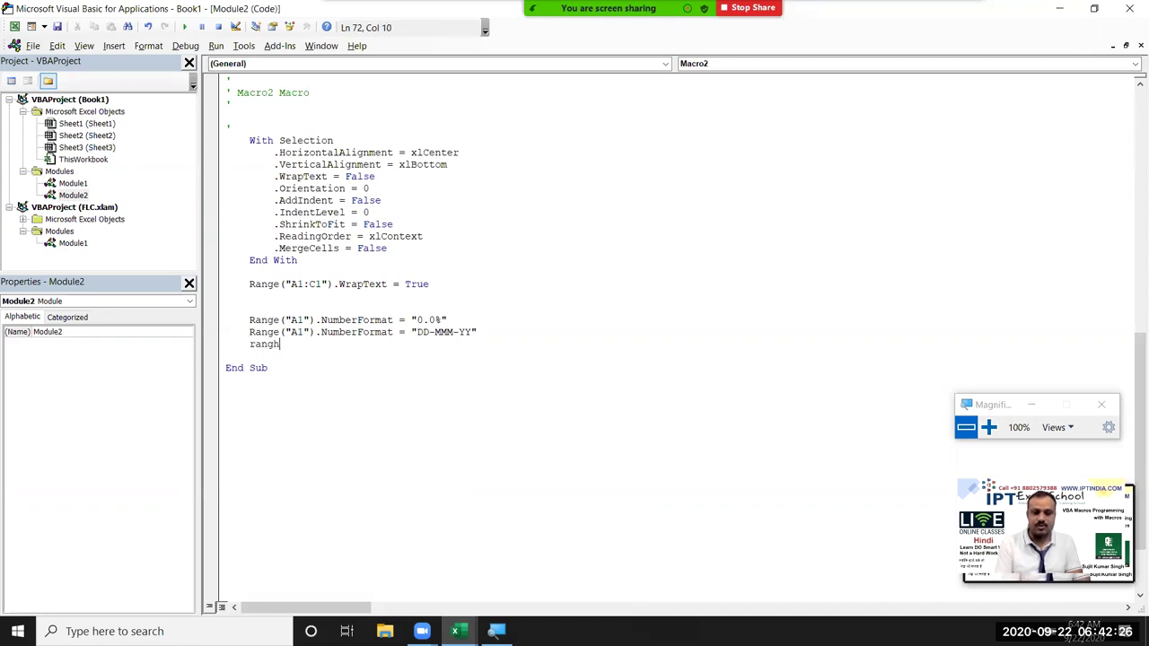
key(BackSpace)
key(BackSpace)
text(ge("A)
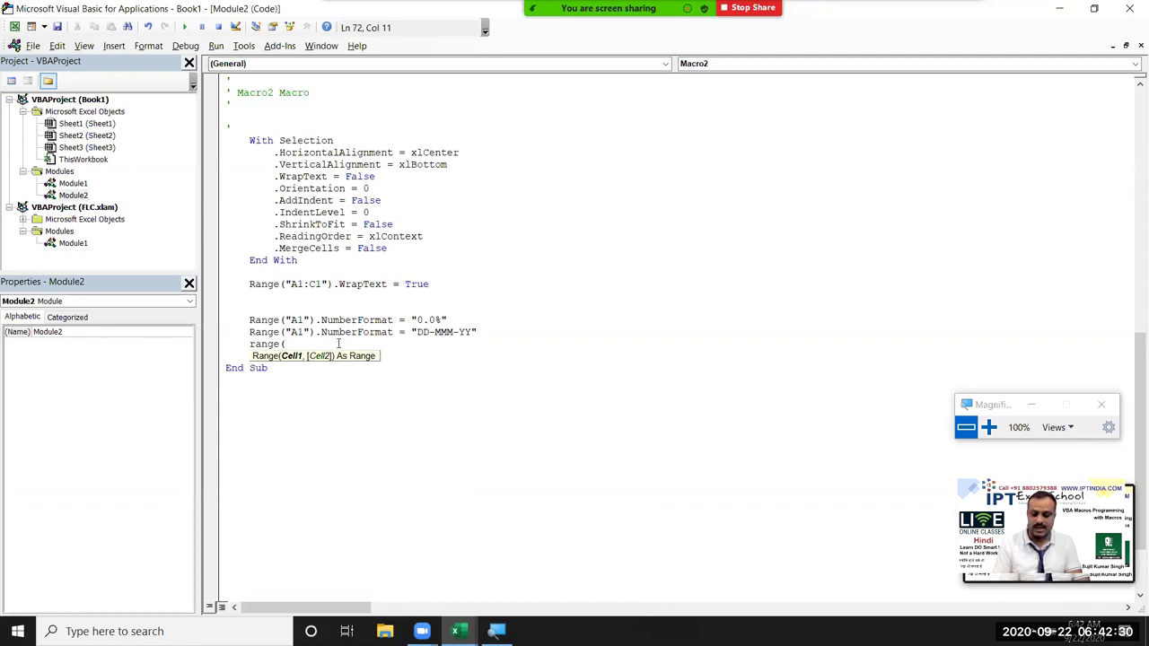
text(1)
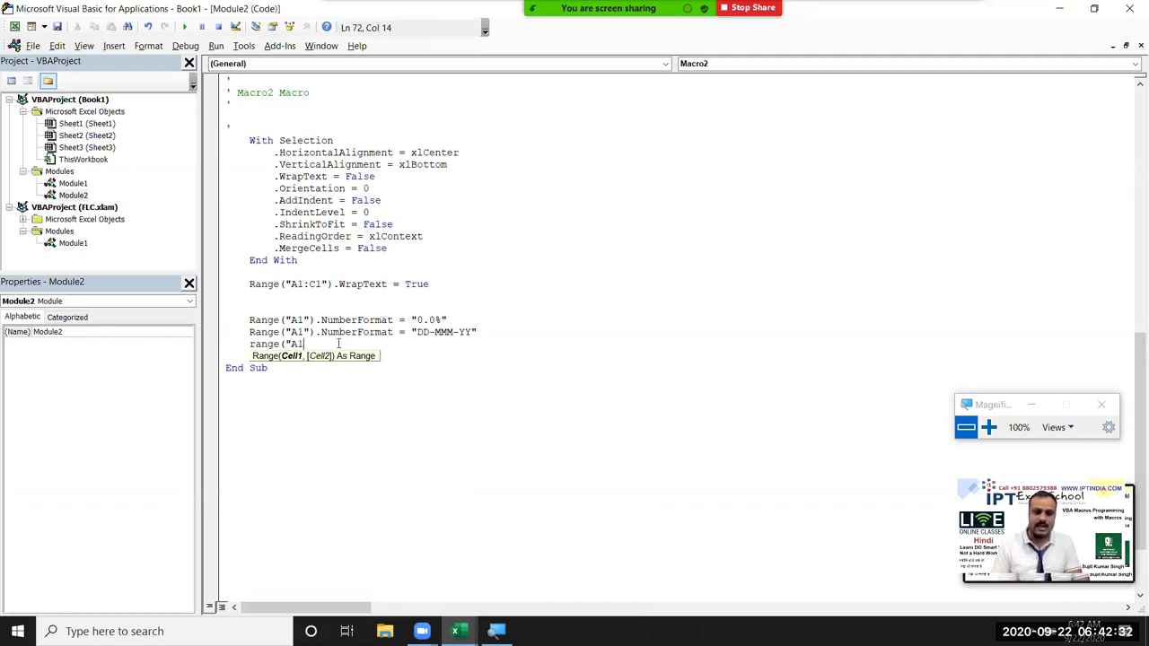
text("))
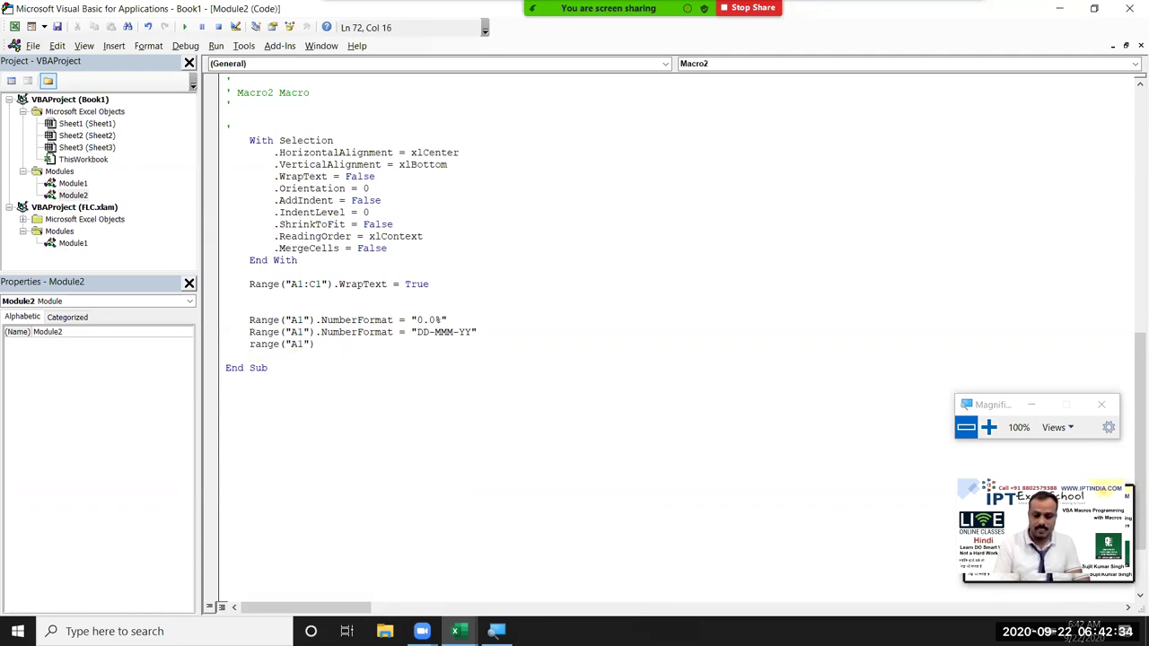
text(.nu)
key(Tab)
text(= ")
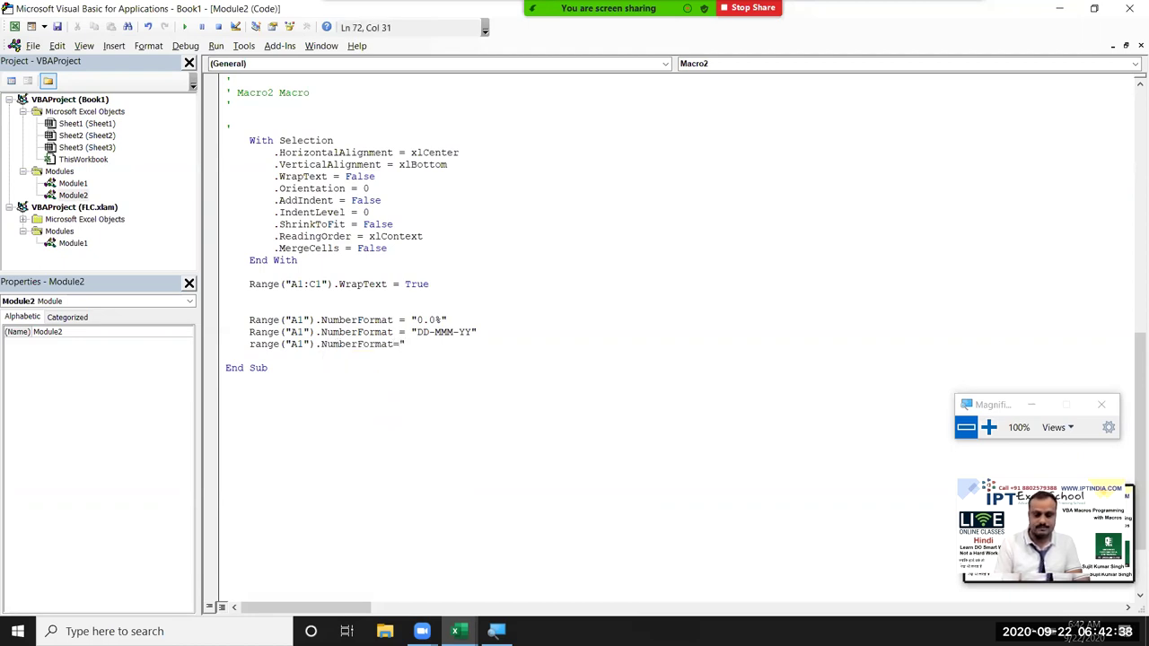
text(H)
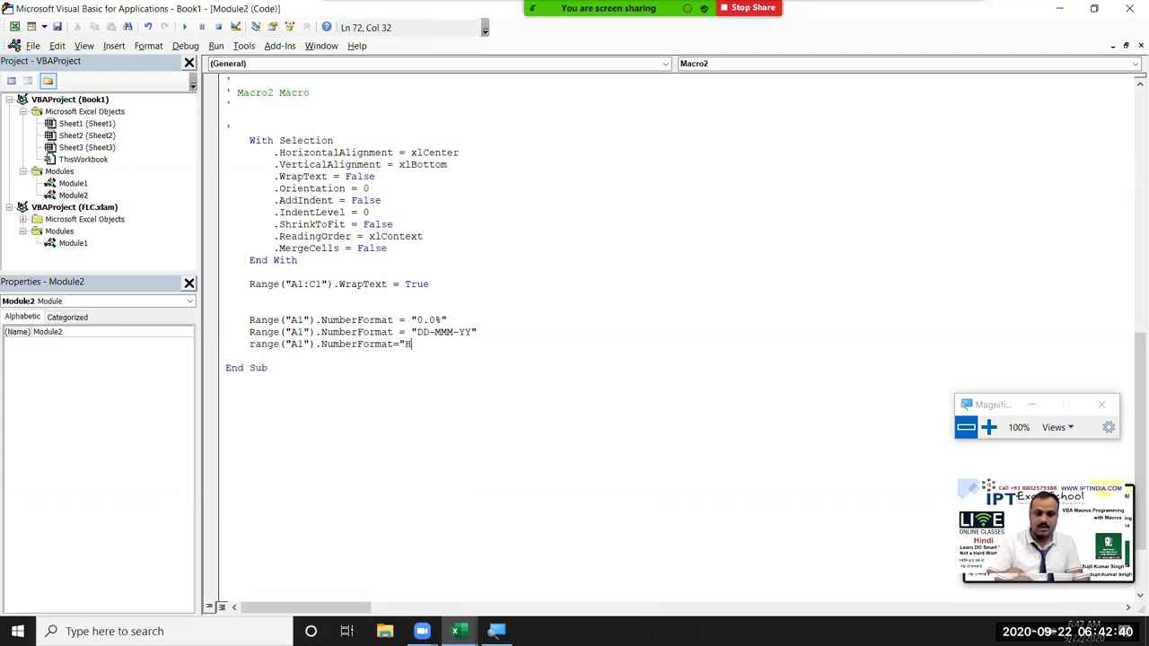
text(:M:S")
key(Return)
Step: Back in the worksheet, open Format Cells for A1:C10 and show the Custom number formats
key(alt+F11)
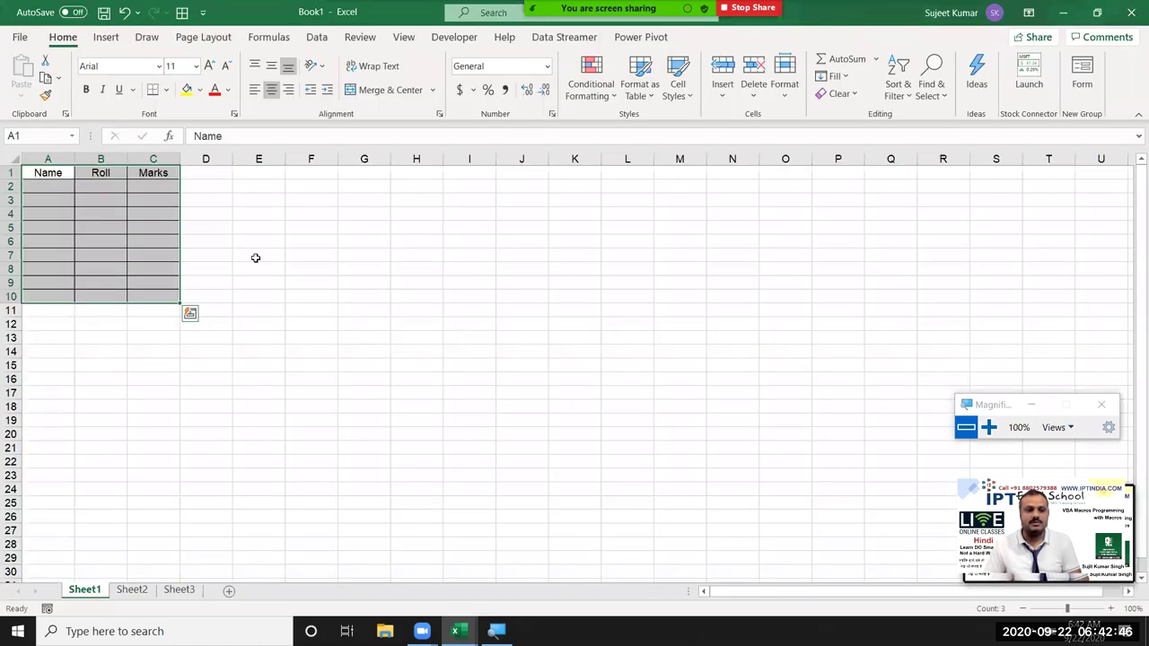
right_click(136, 218)
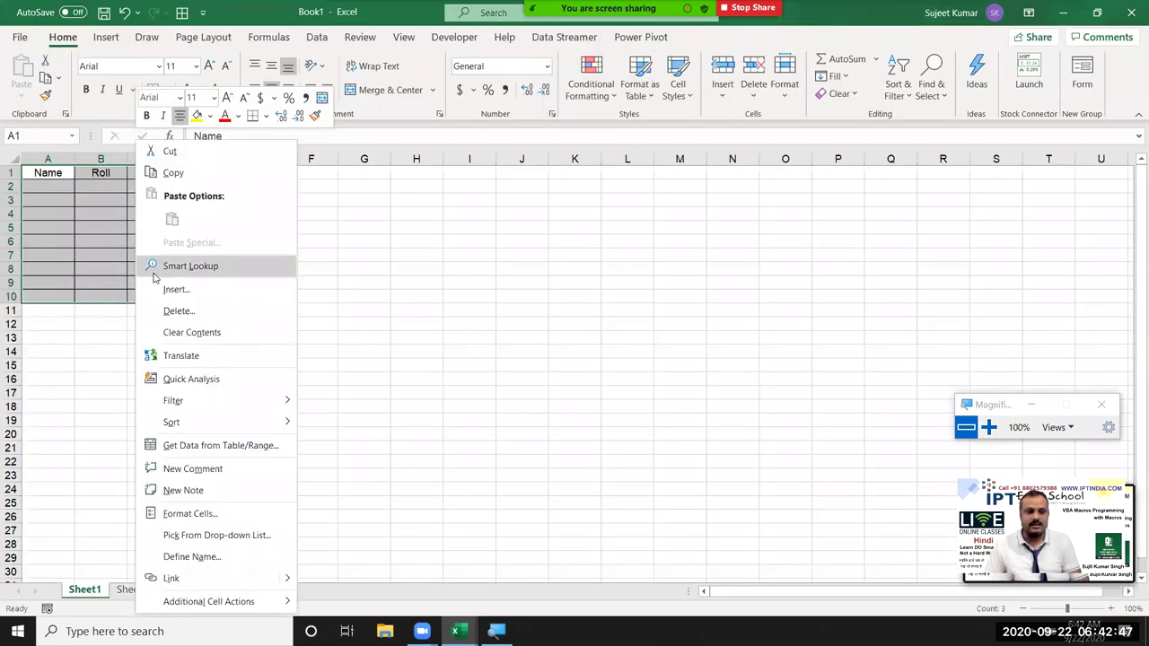
click(184, 514)
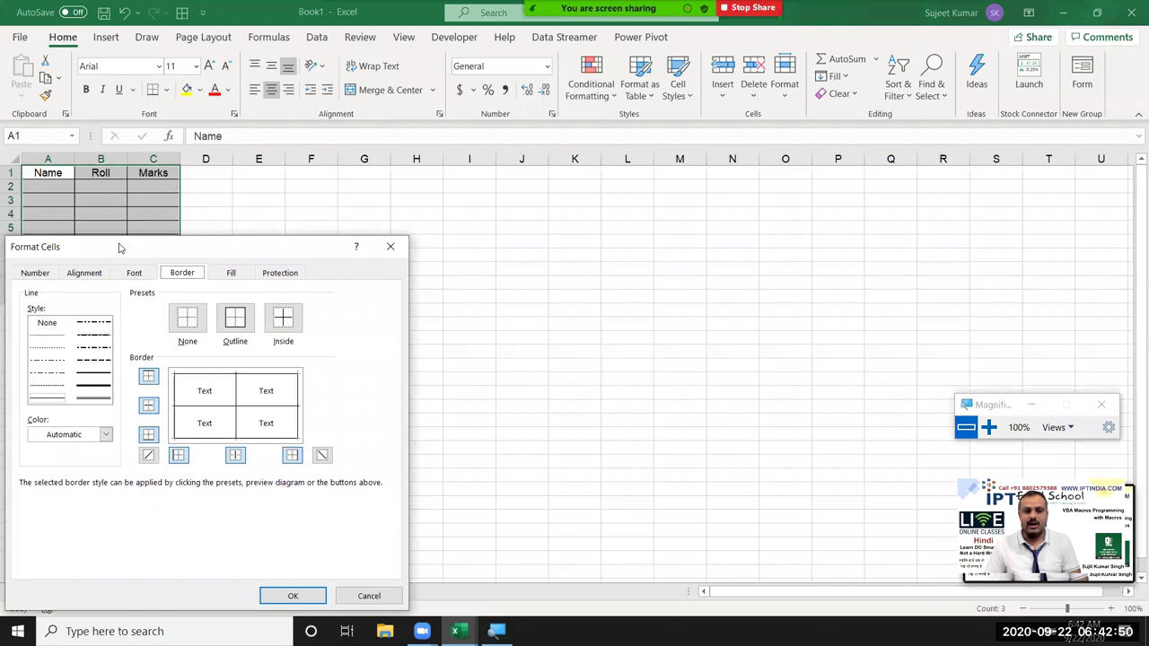
drag(120, 248, 423, 158)
click(339, 184)
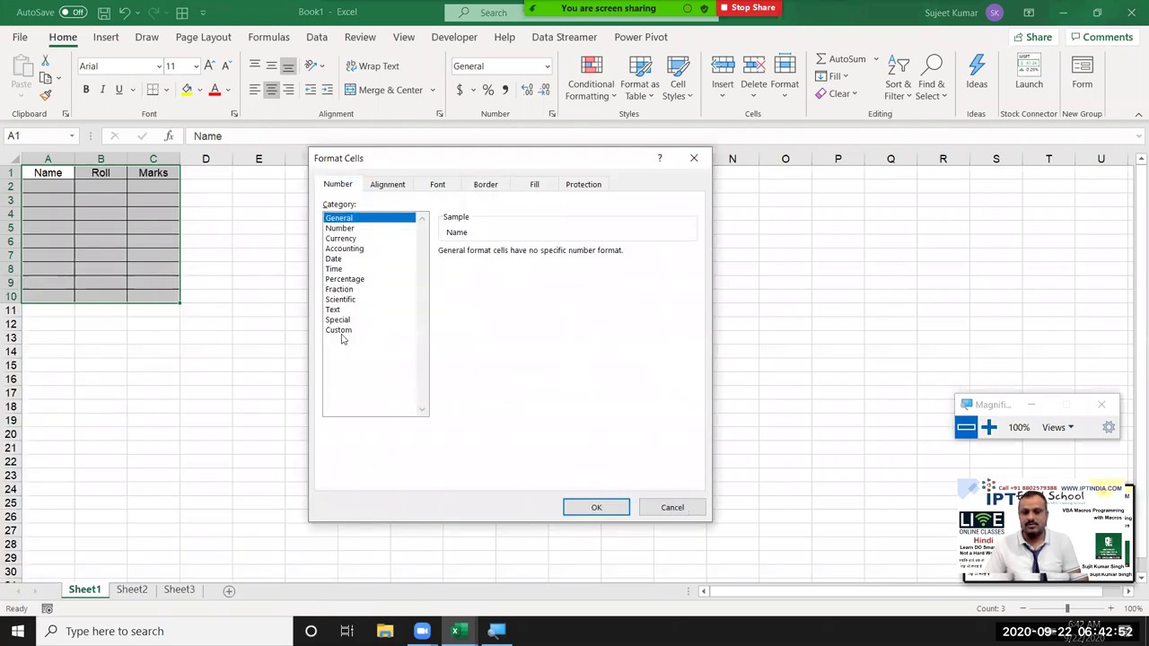
click(342, 330)
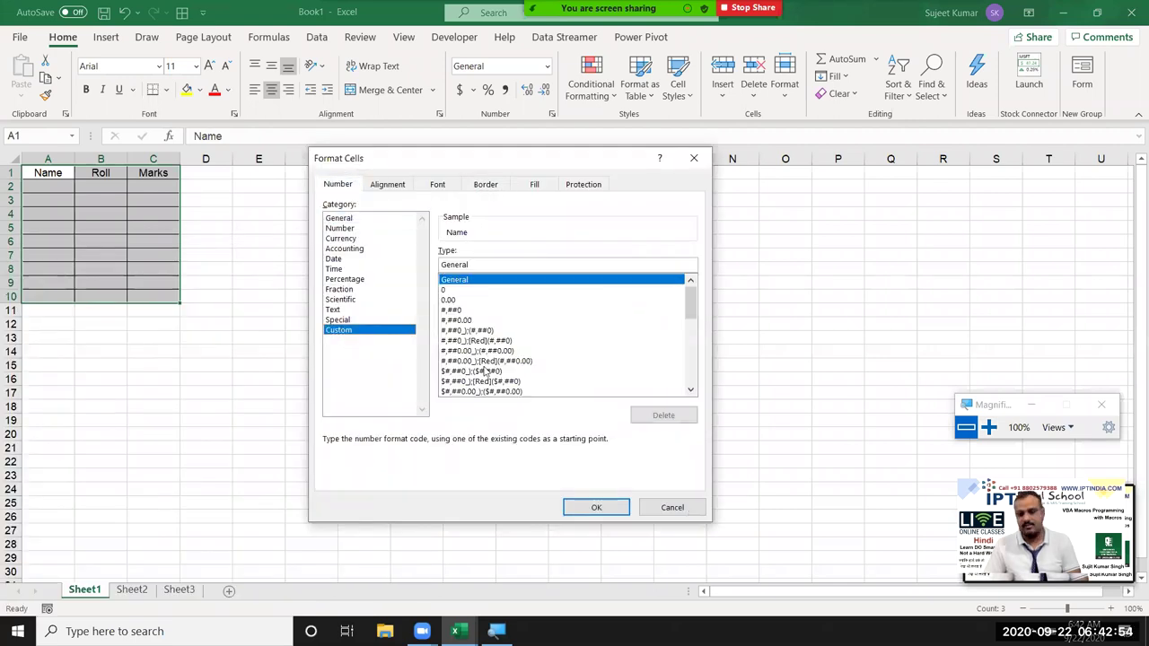
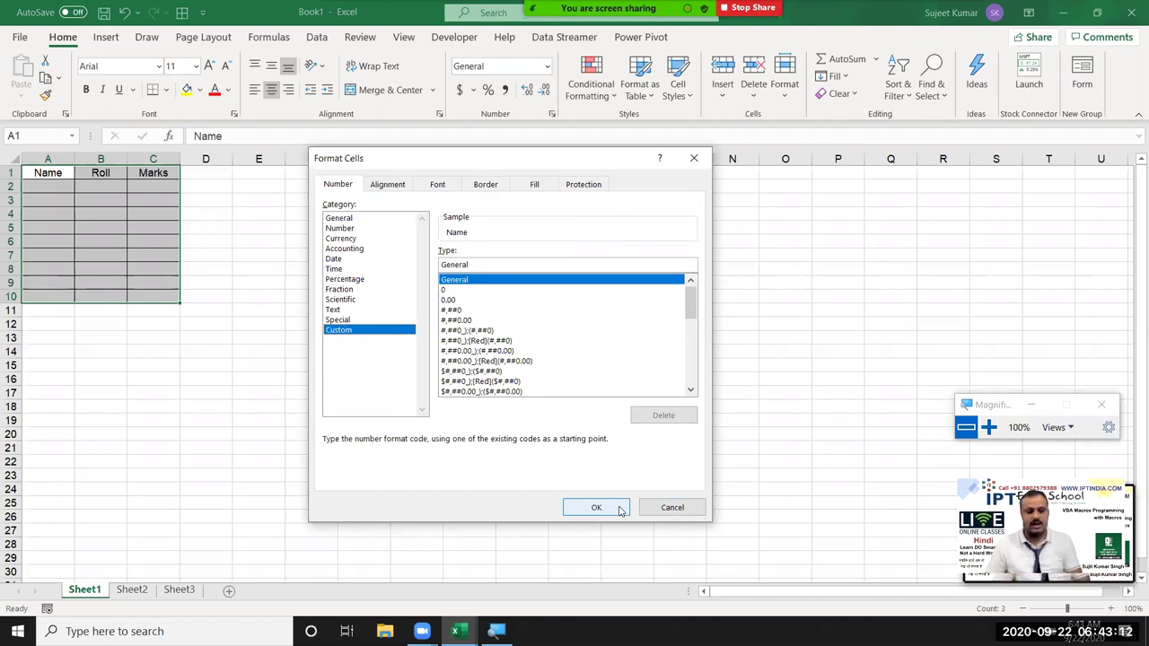
Step: Cancel Format Cells and review Macro2's '0.0%', 'DD-MMM-YY' and 'H:M:S' number formats in VBA
click(690, 510)
key(alt+Tab)
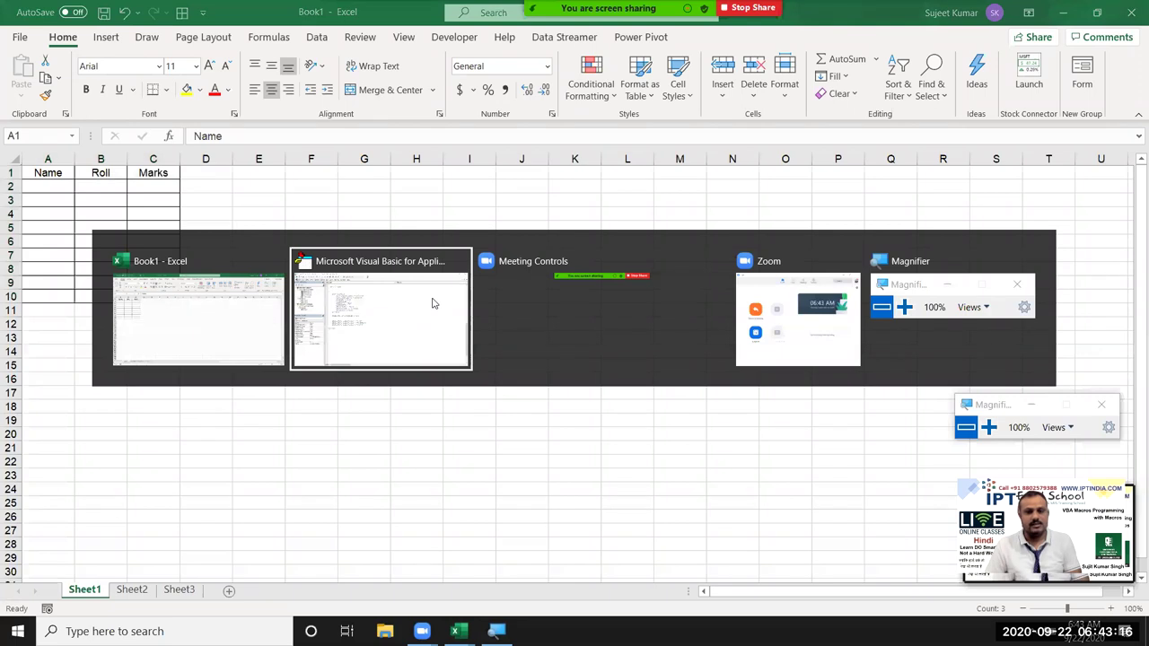
drag(428, 320, 442, 319)
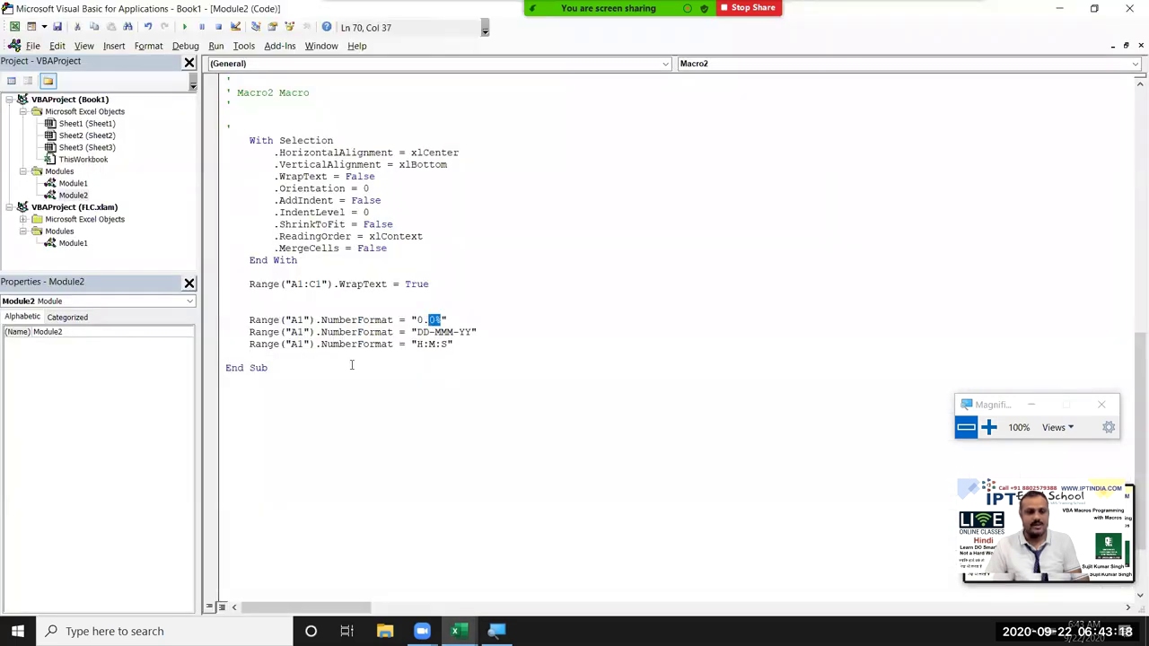
double_click(463, 332)
click(450, 343)
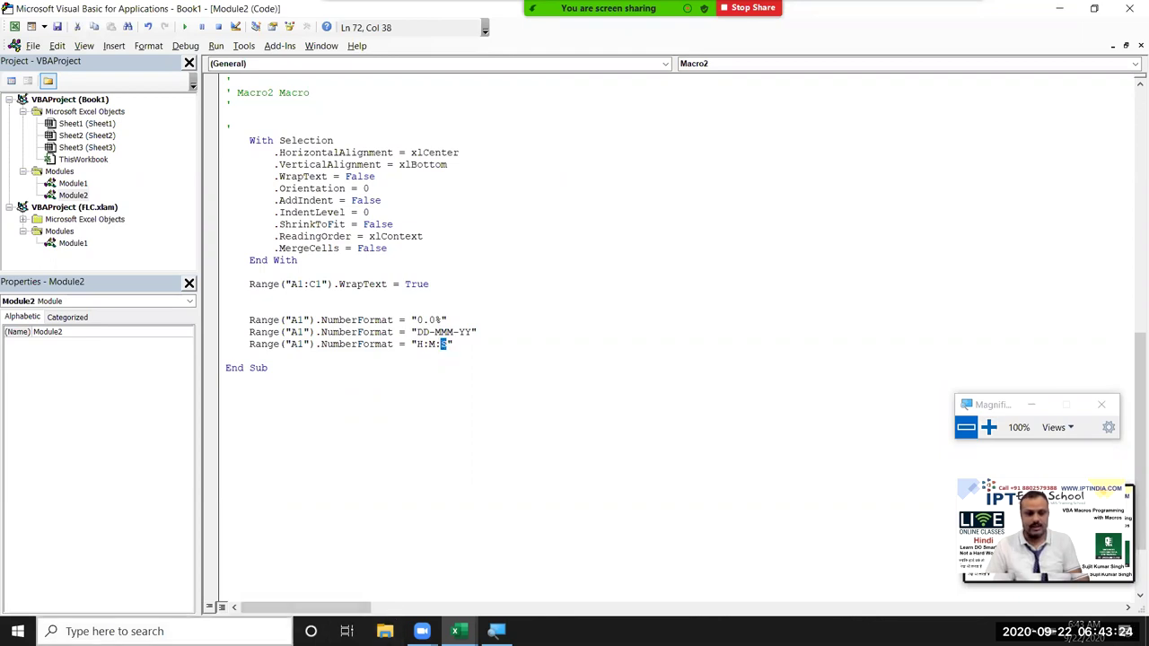
click(455, 631)
key(super+s)
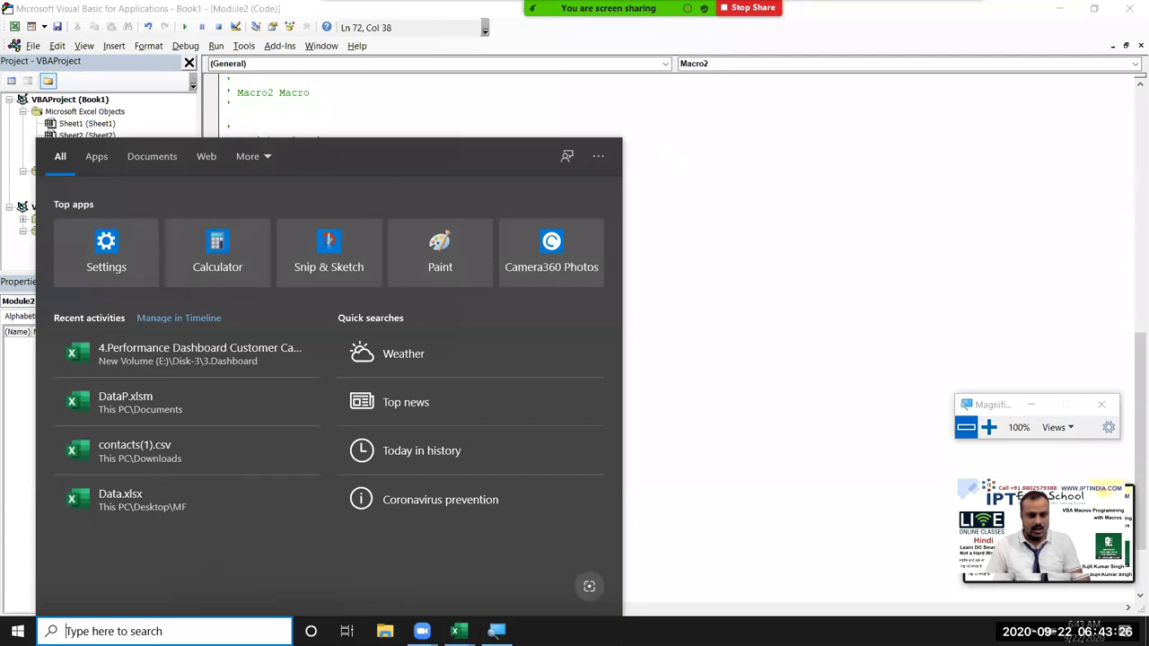
Step: Launch Google Chrome from Windows Search and load gmail.com
text(cu)
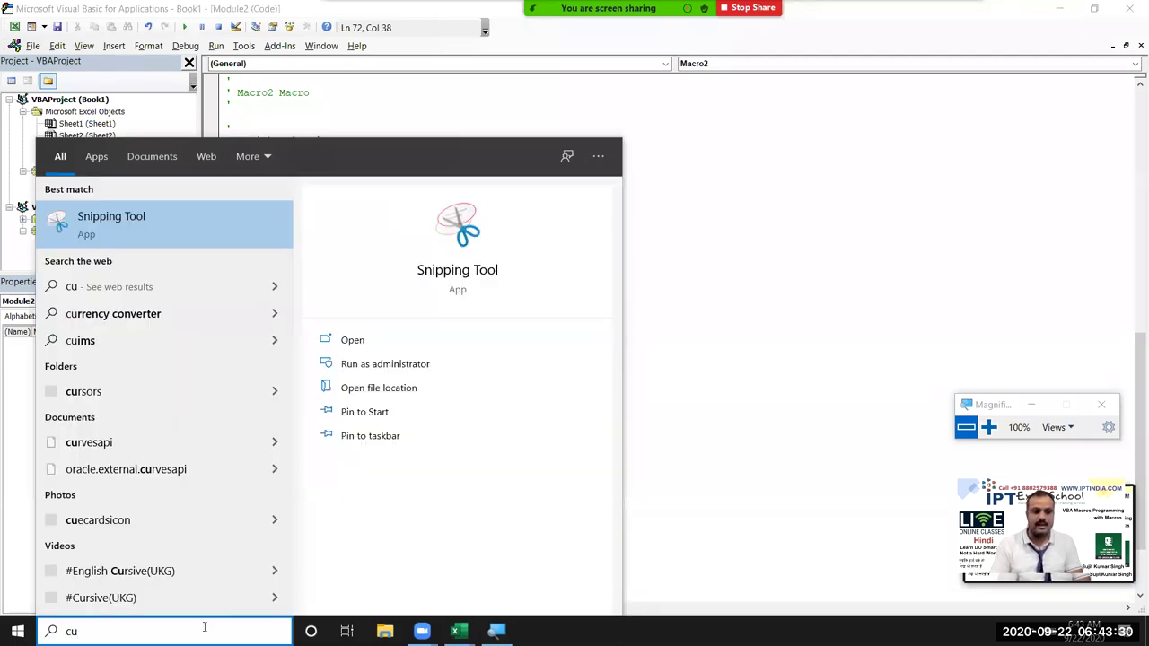
key(Escape)
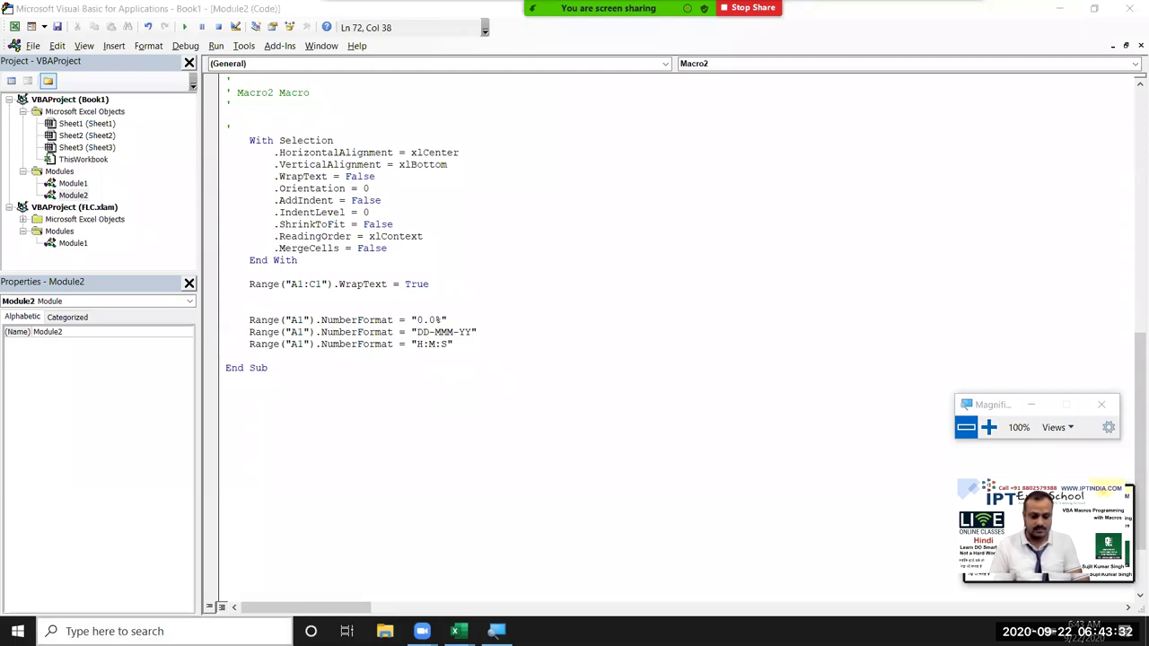
click(210, 628)
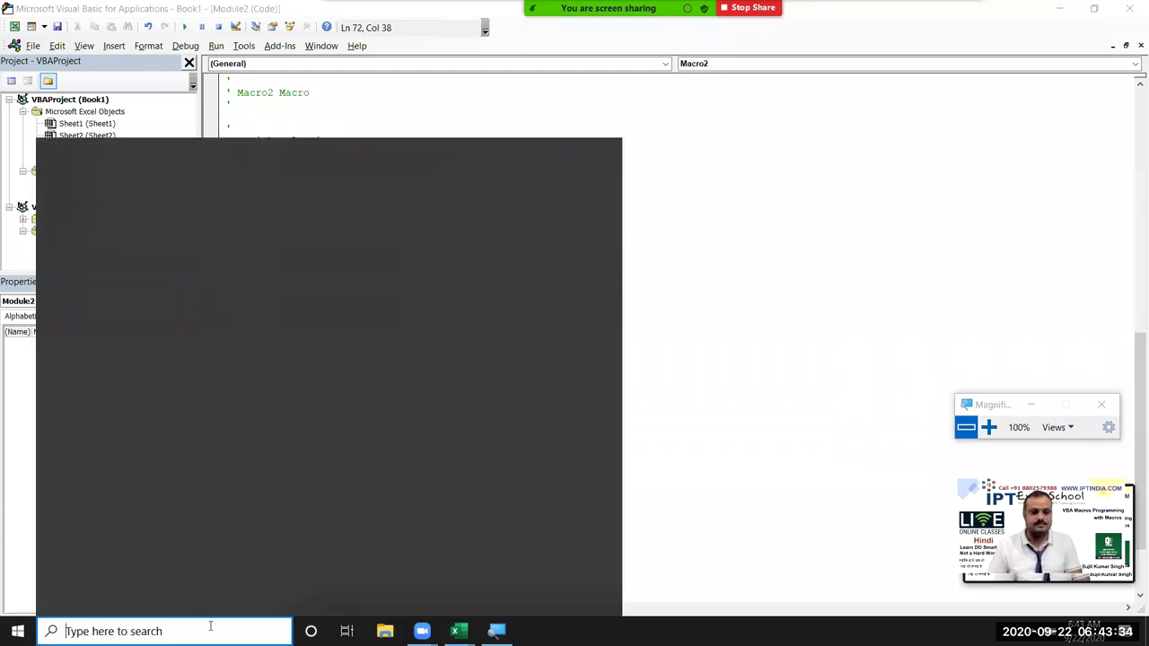
text(ch)
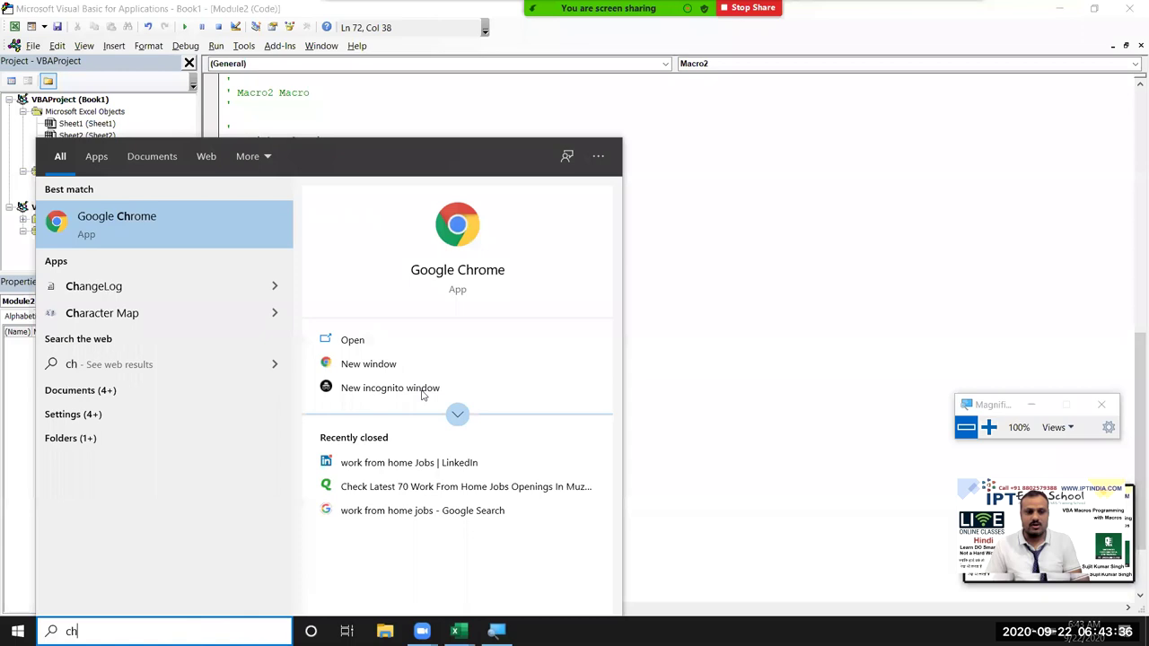
click(430, 270)
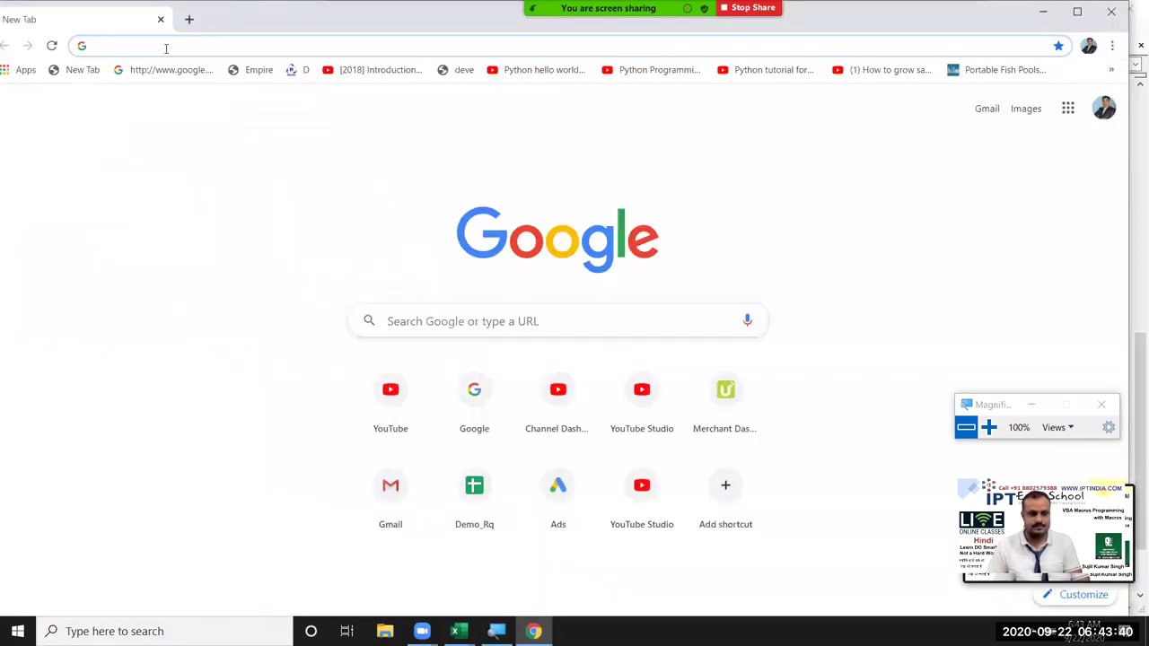
text(gm)
key(Return)
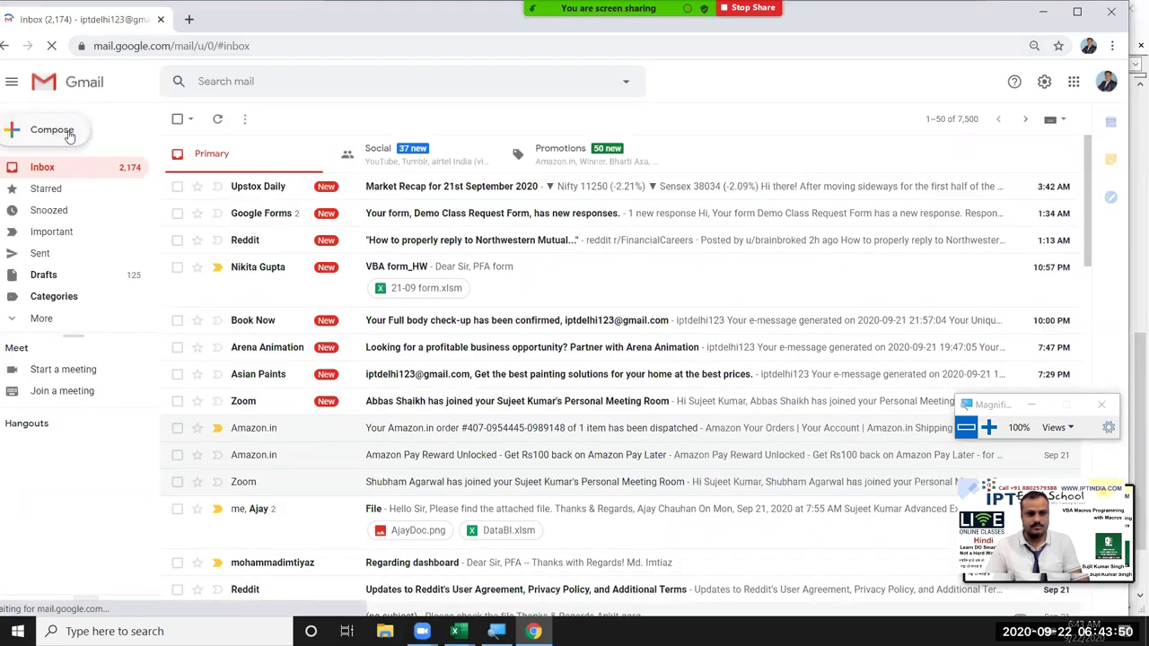
Step: Start a new message and search the mailbox for 'custom' emails
click(52, 130)
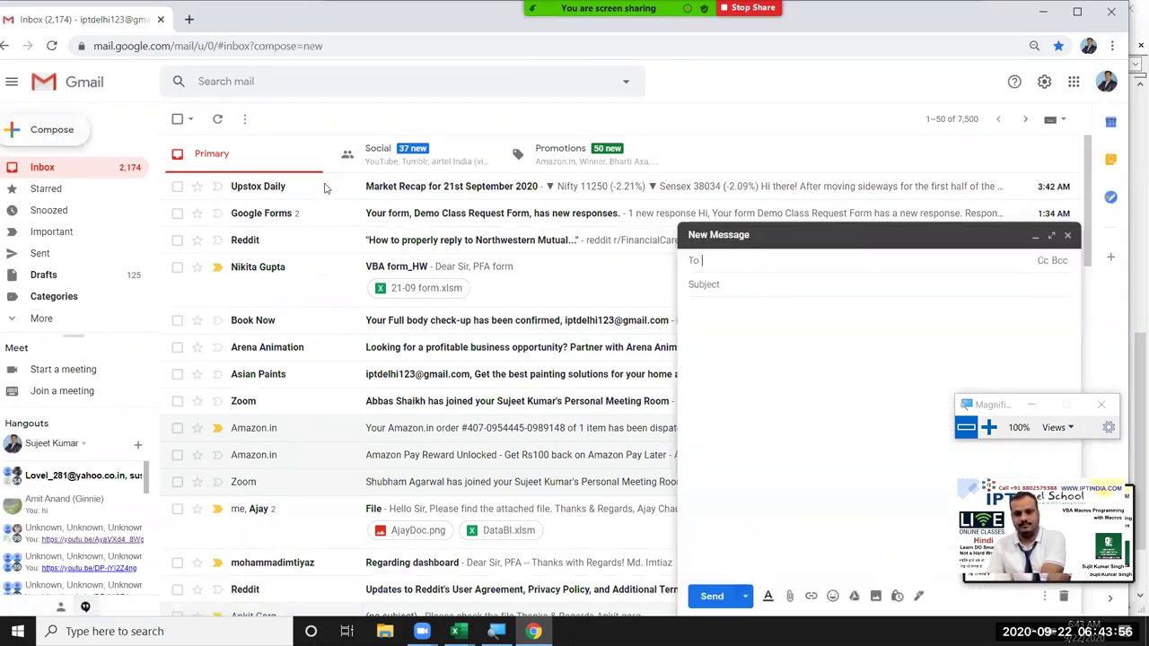
click(343, 93)
text(cust)
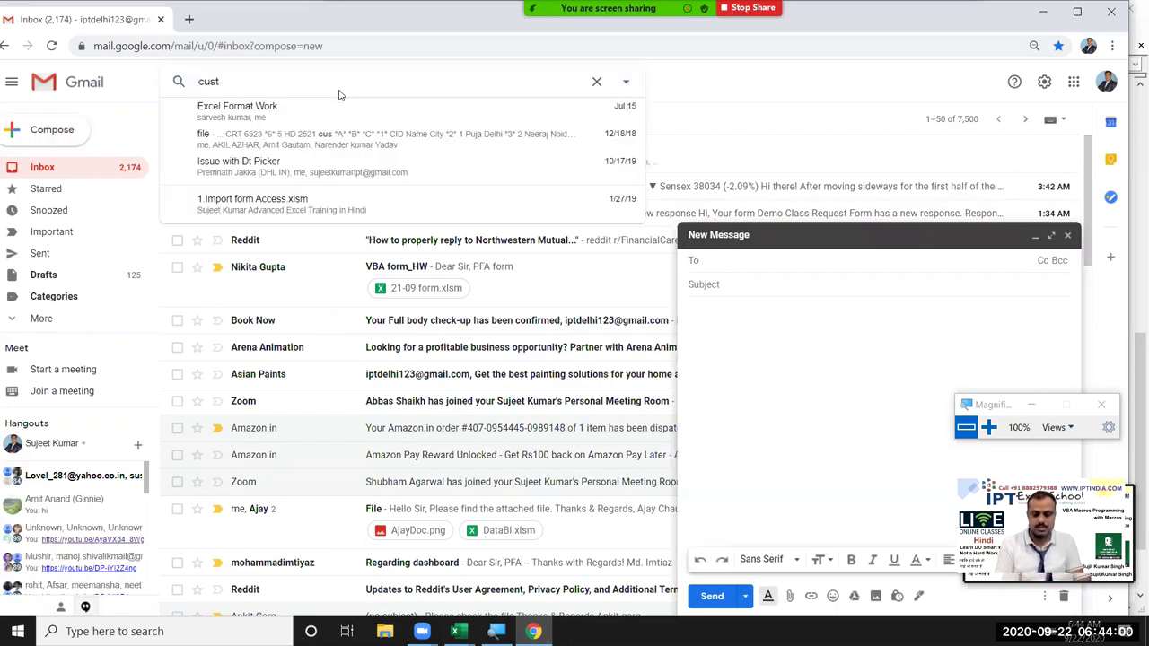
text(om)
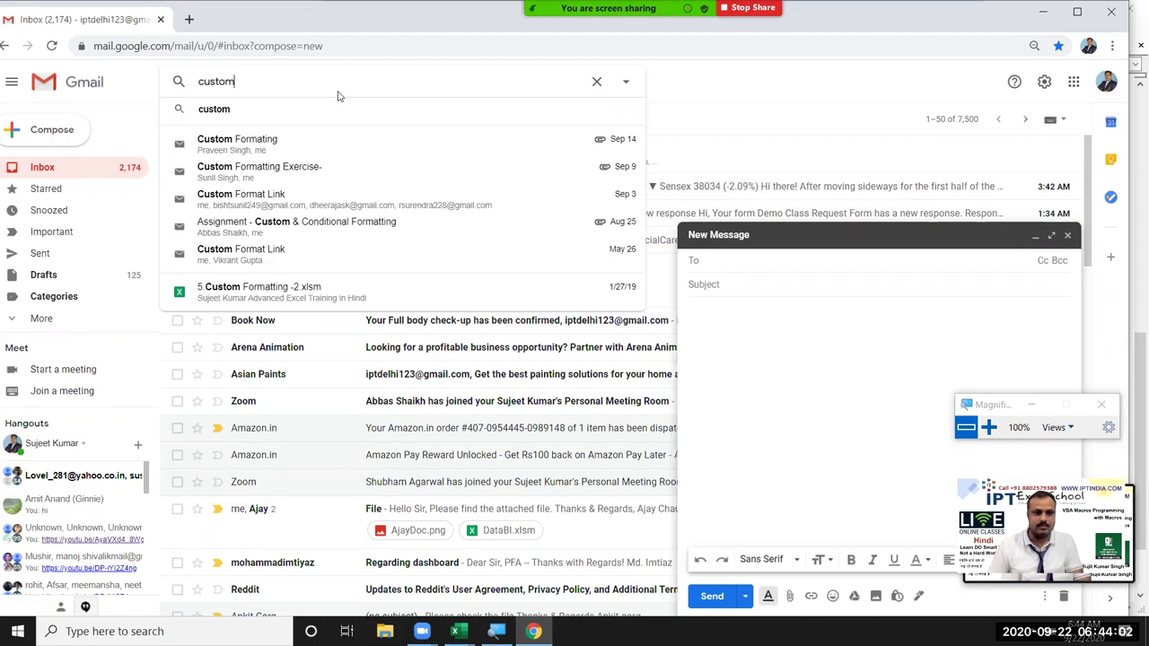
click(308, 150)
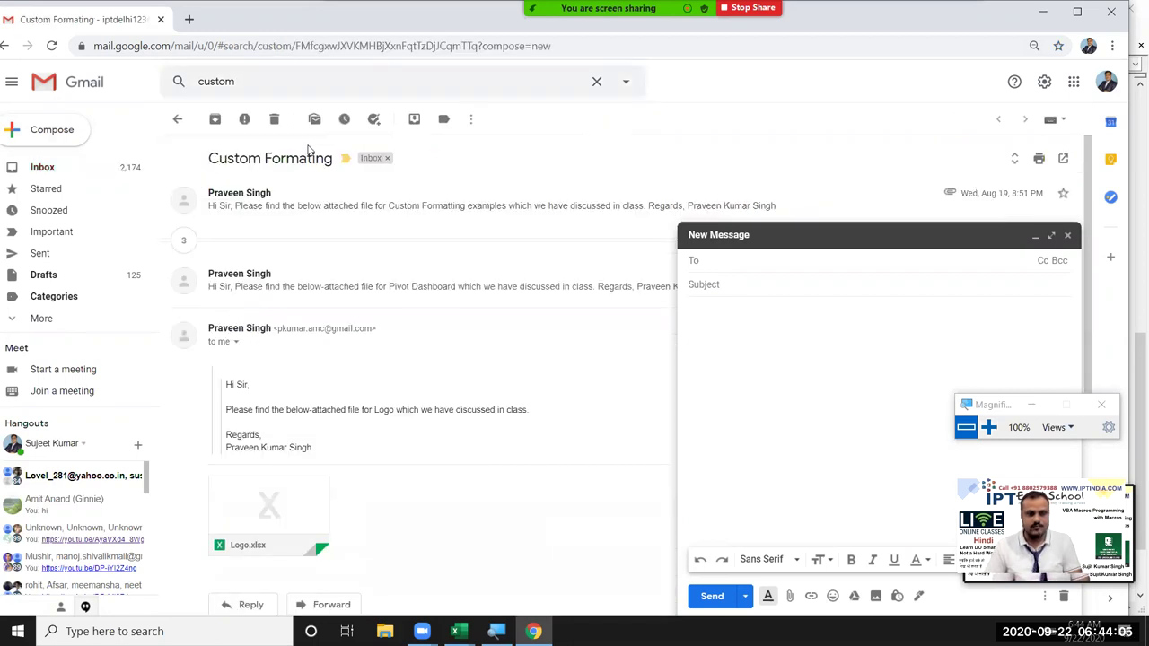
click(299, 209)
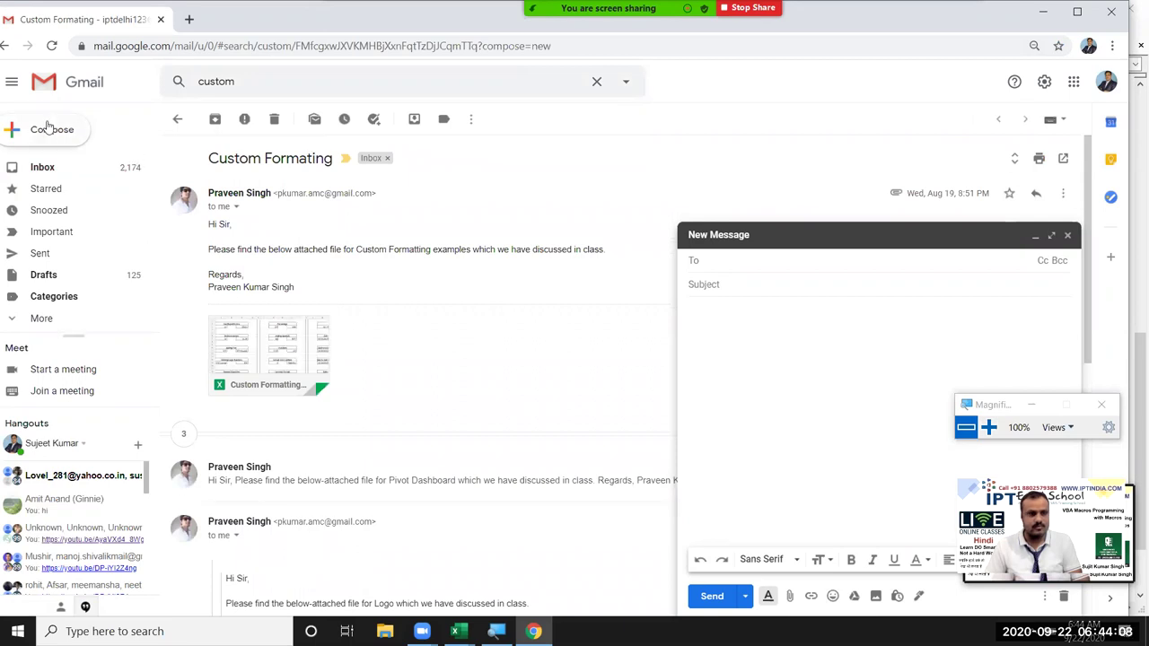
Step: Open the Custom Format Link thread and copy its support.office.com help link address
click(264, 87)
key(Escape)
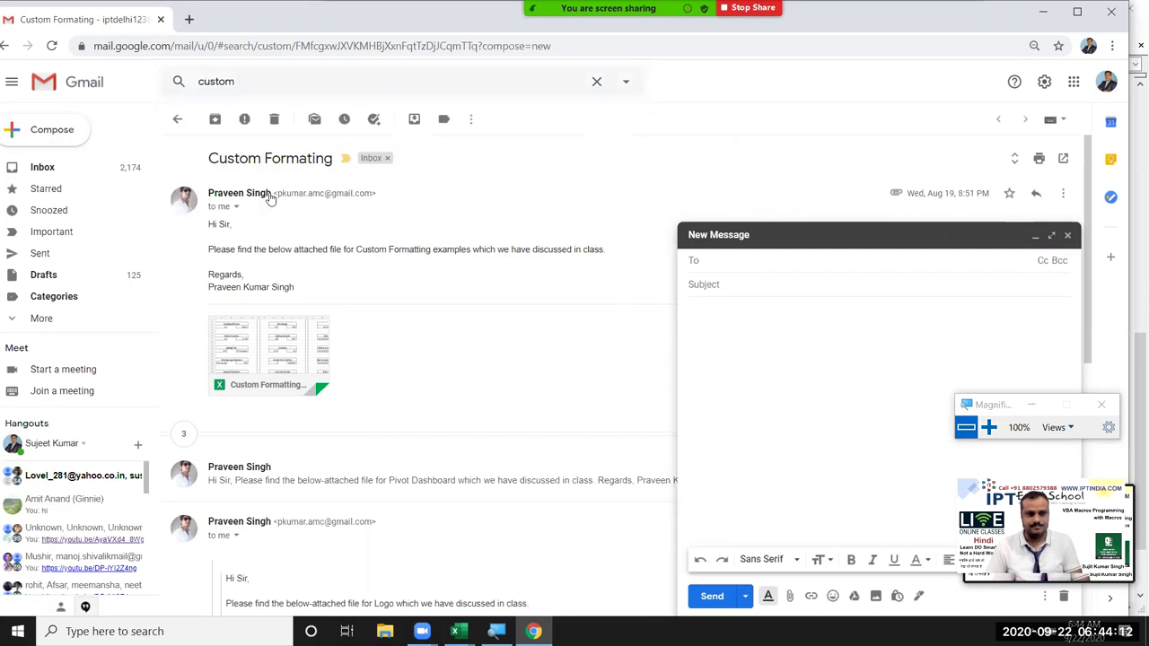
key(j)
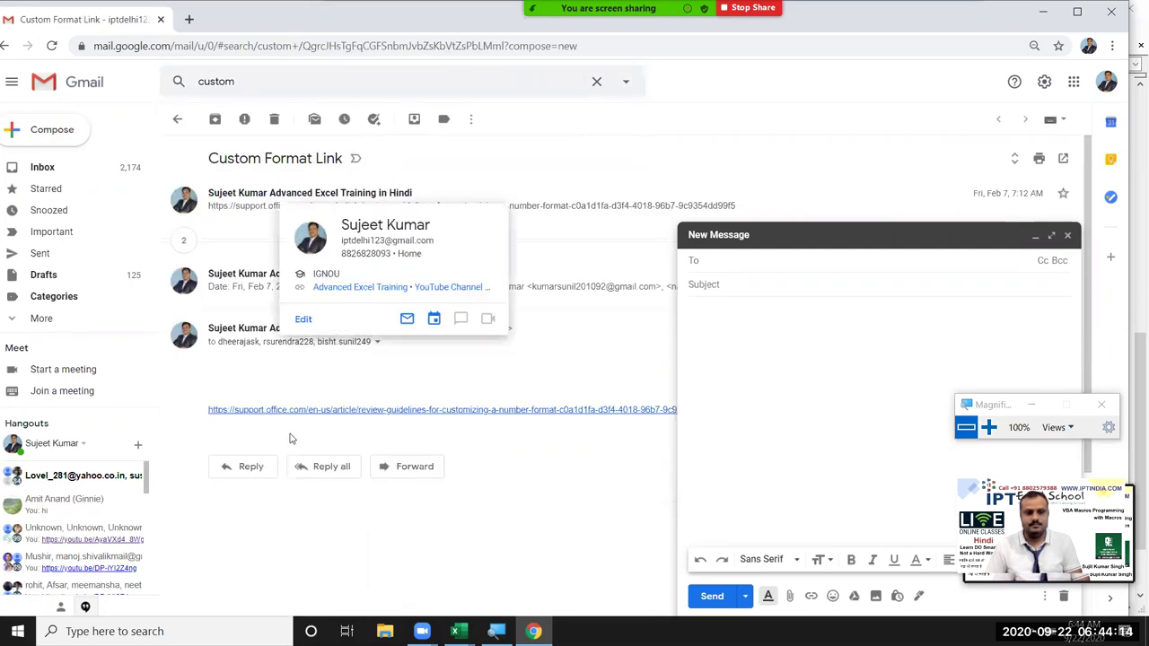
click(258, 208)
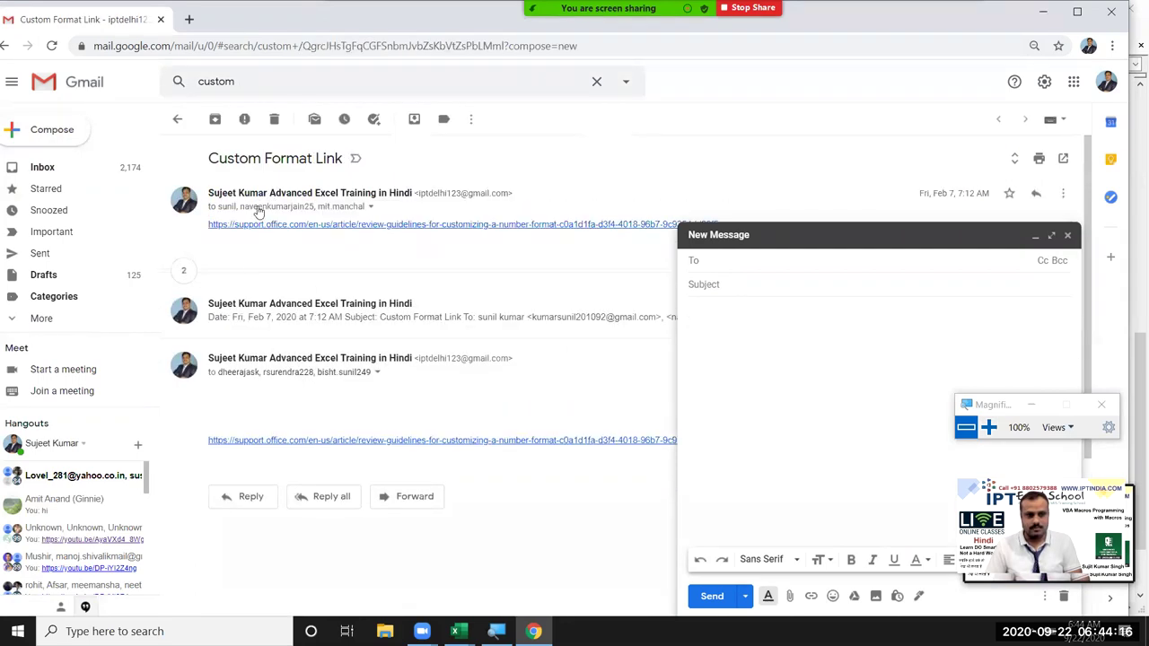
right_click(258, 226)
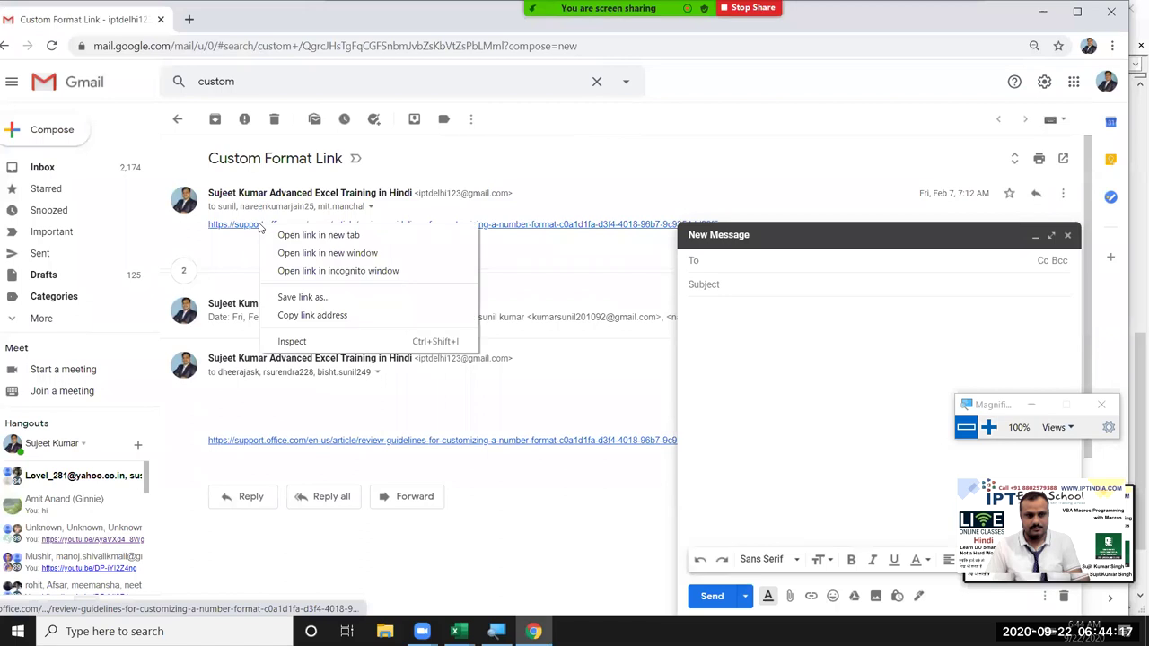
click(300, 319)
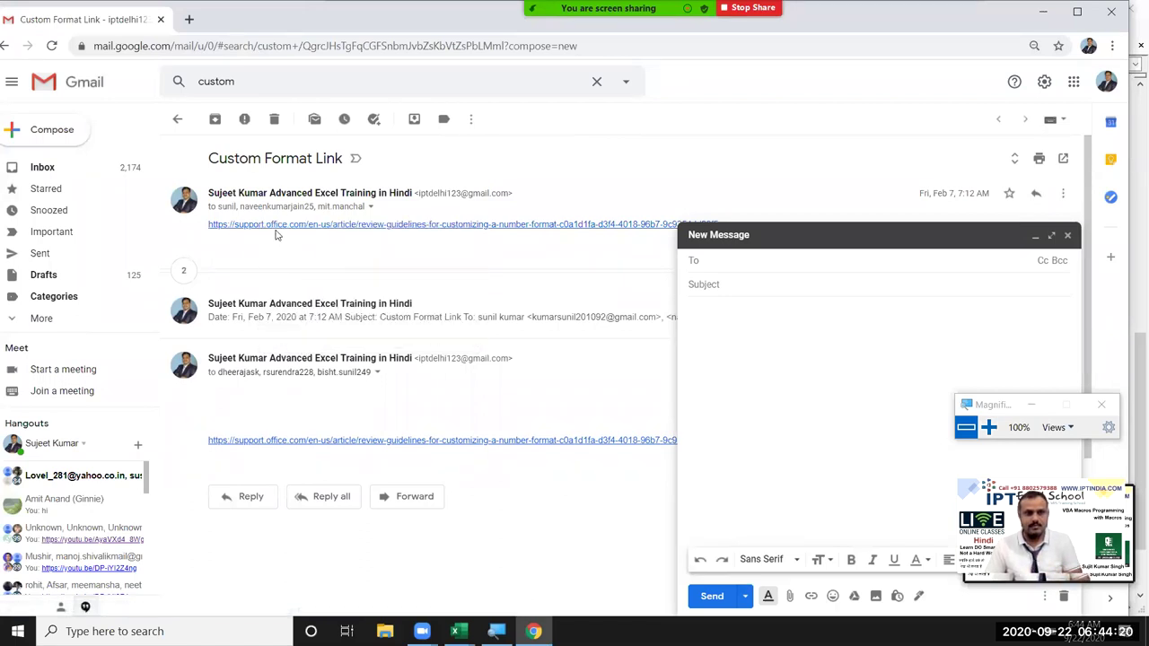
click(751, 332)
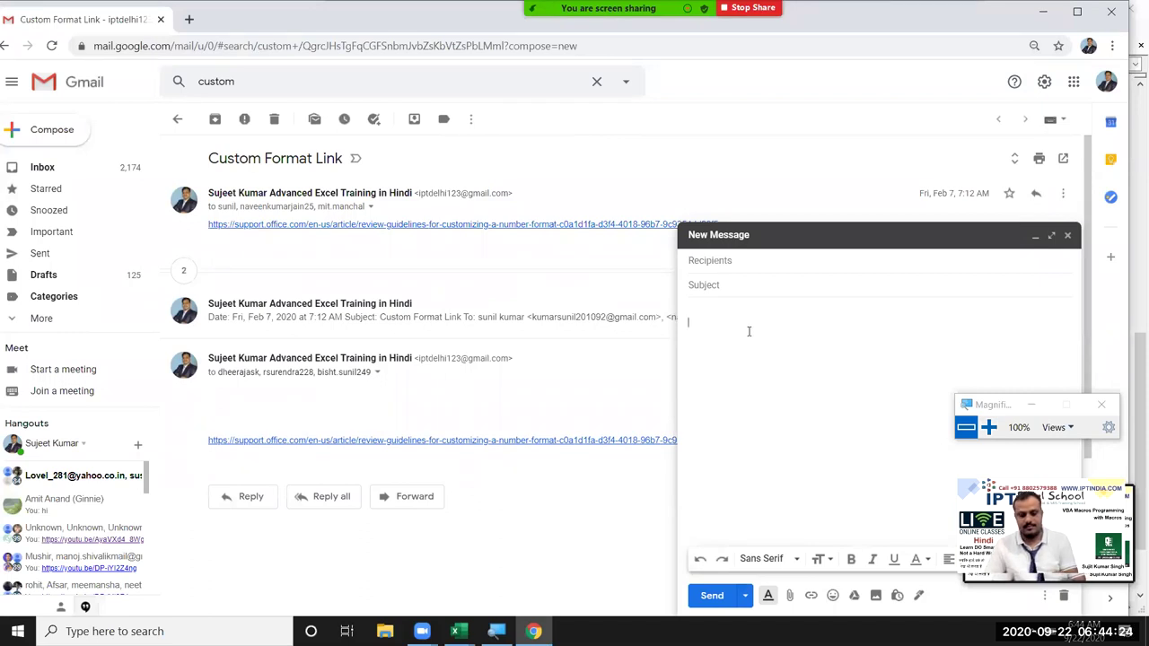
Step: Paste the help link into the draft and add two suggested contacts as recipients
key(ctrl+v)
text(cu)
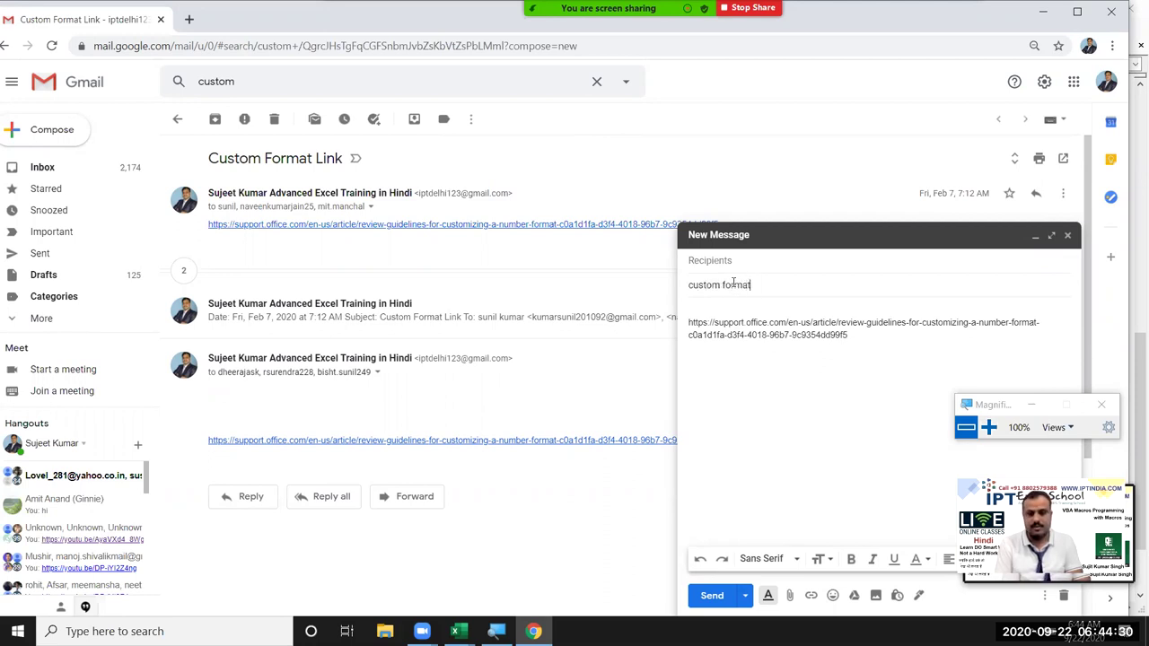
click(714, 268)
text(v)
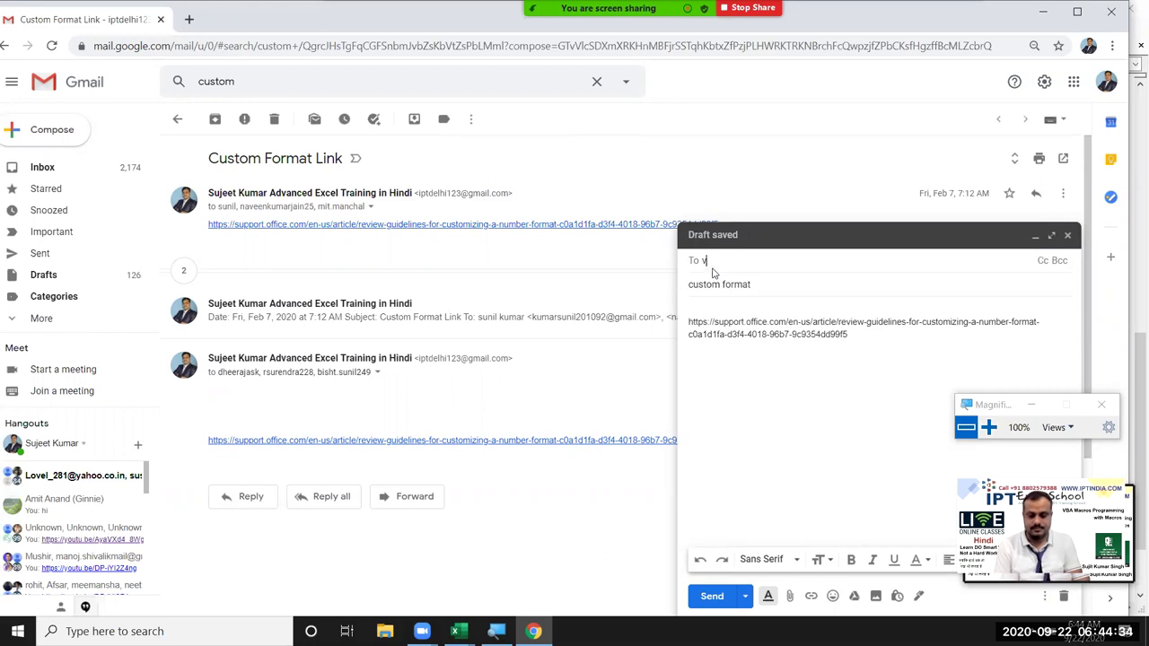
text(ka)
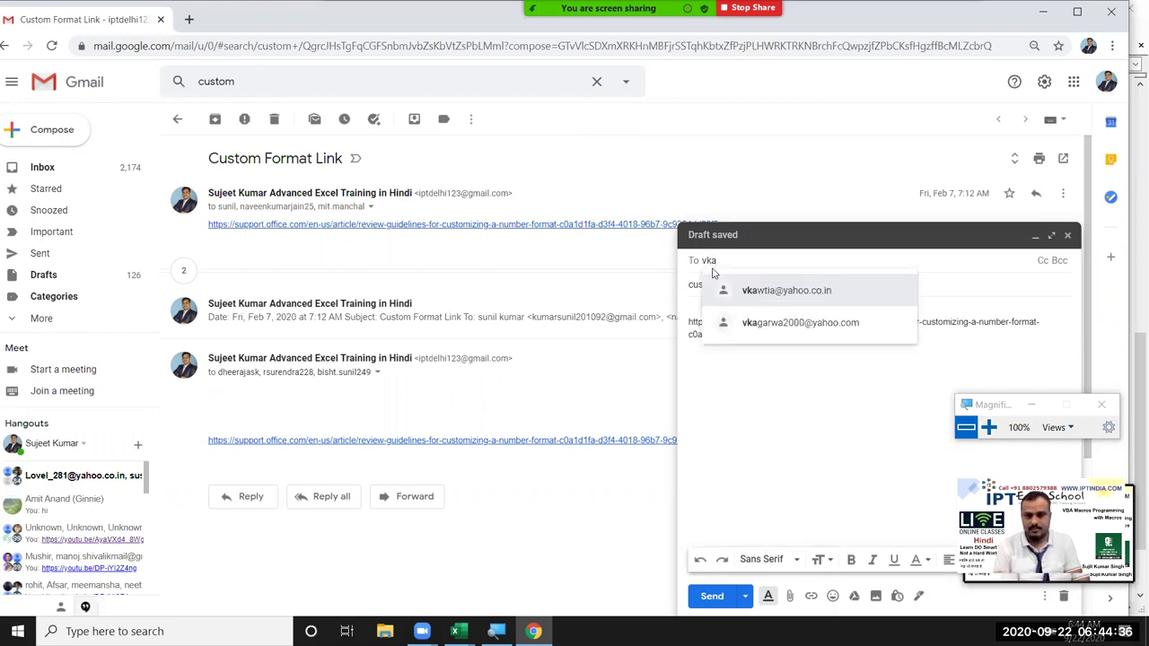
click(759, 290)
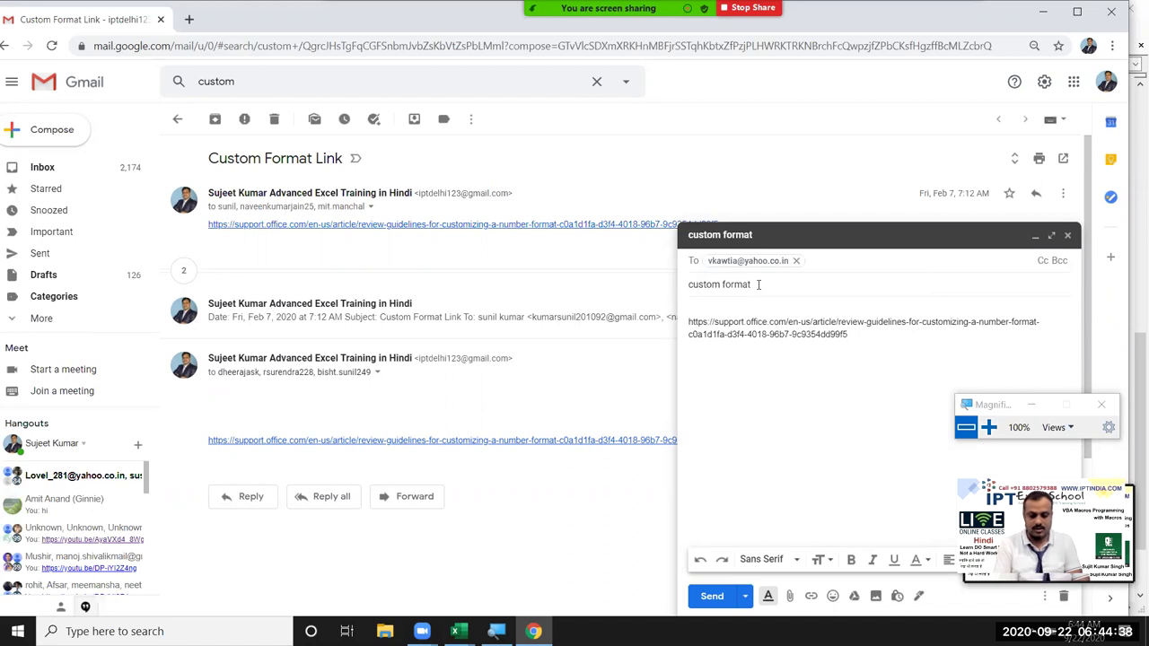
text(ne)
key(BackSpace)
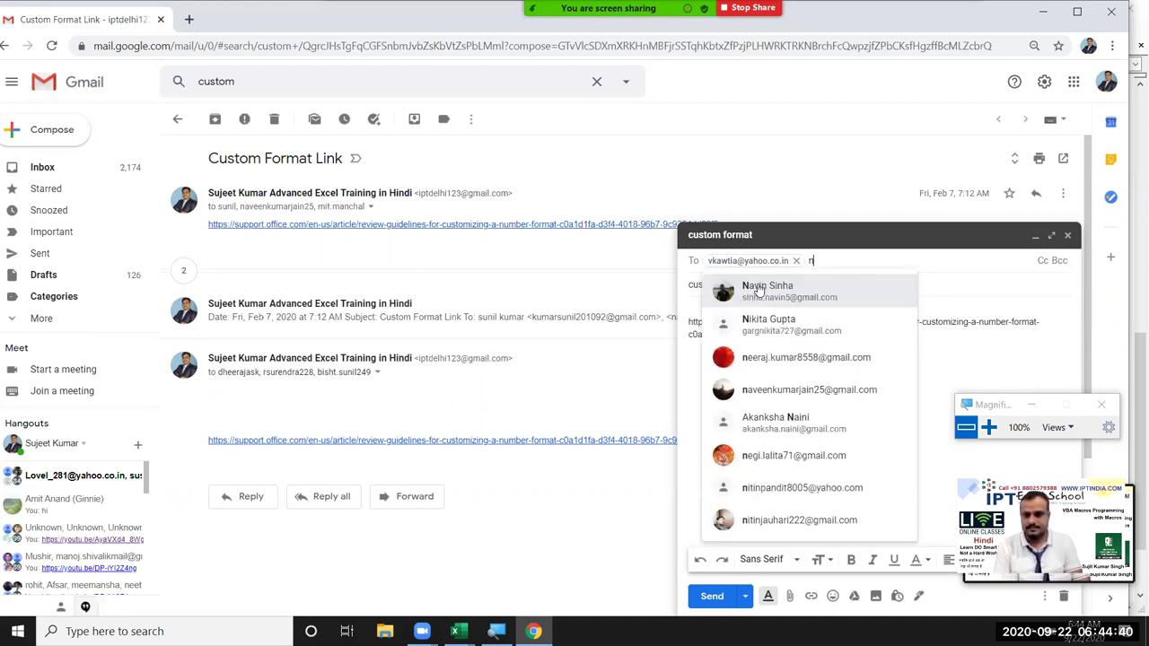
mouse_move(758, 289)
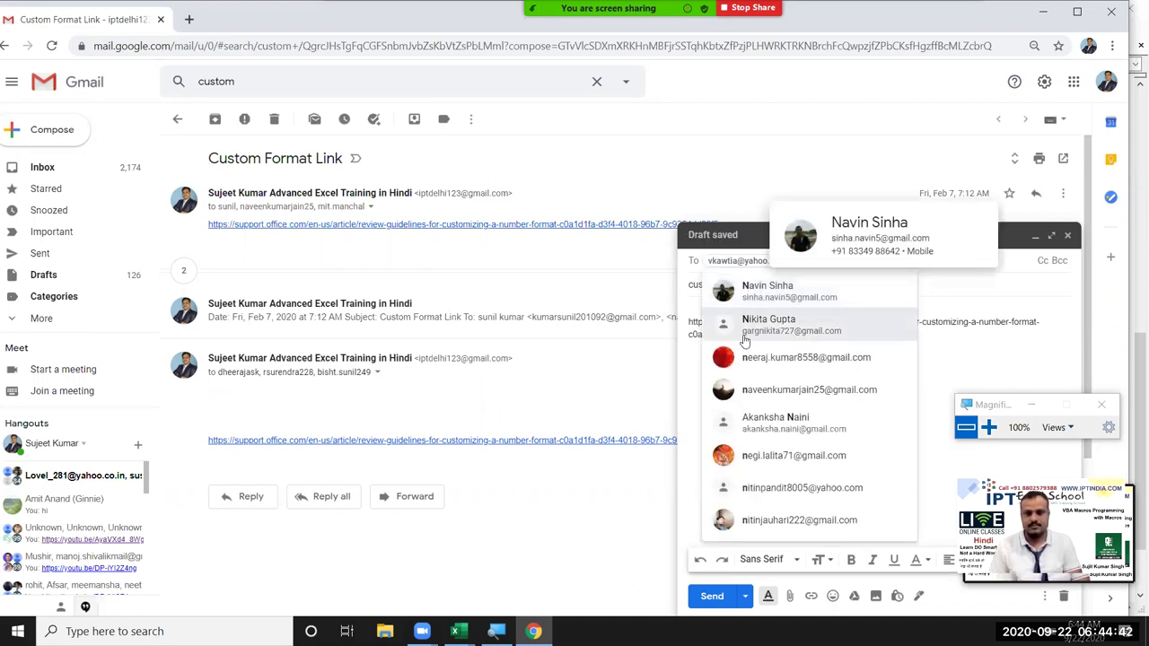
click(745, 336)
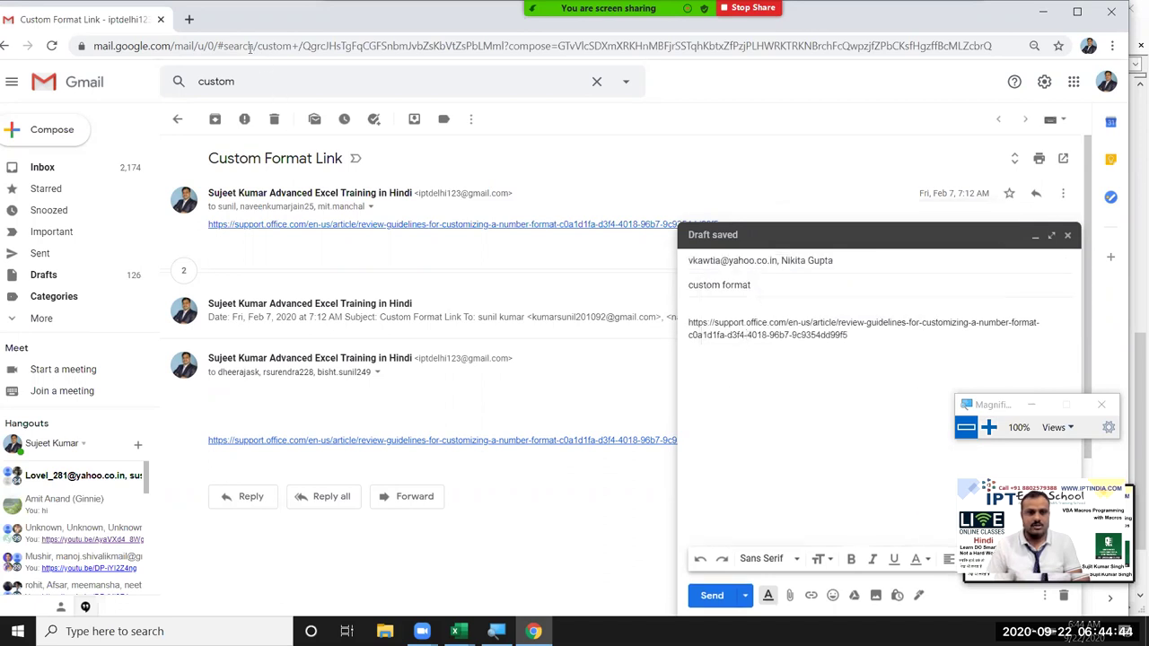
click(190, 20)
Step: Go to youtube.com and search for custom format Excel videos
text(y)
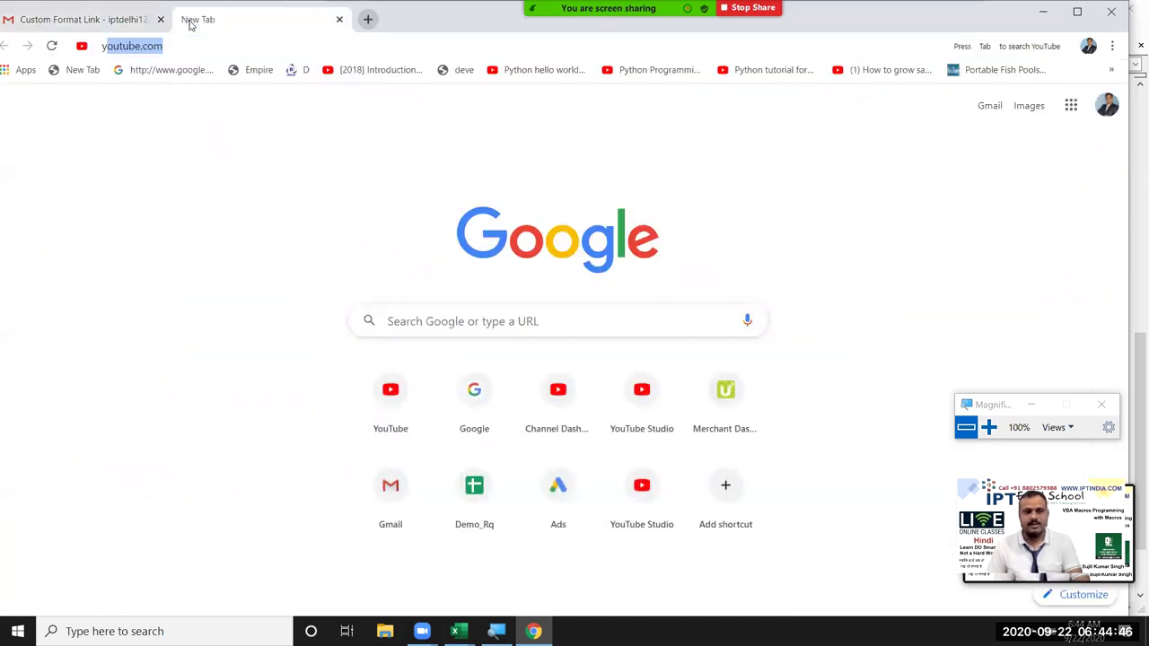
key(Return)
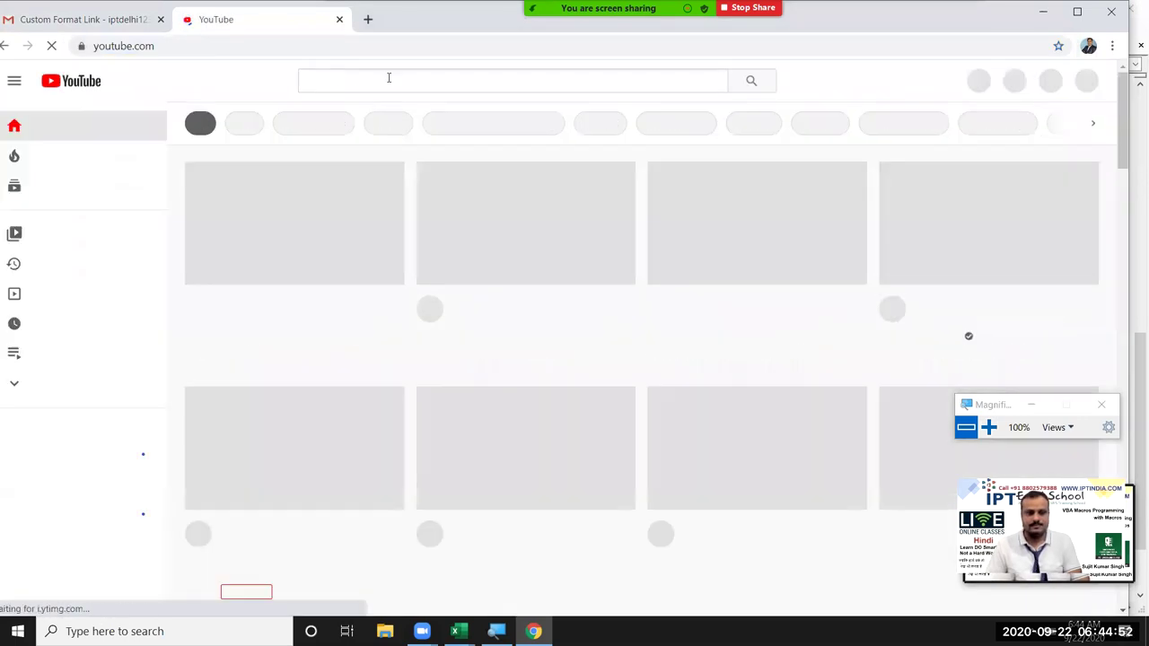
click(388, 79)
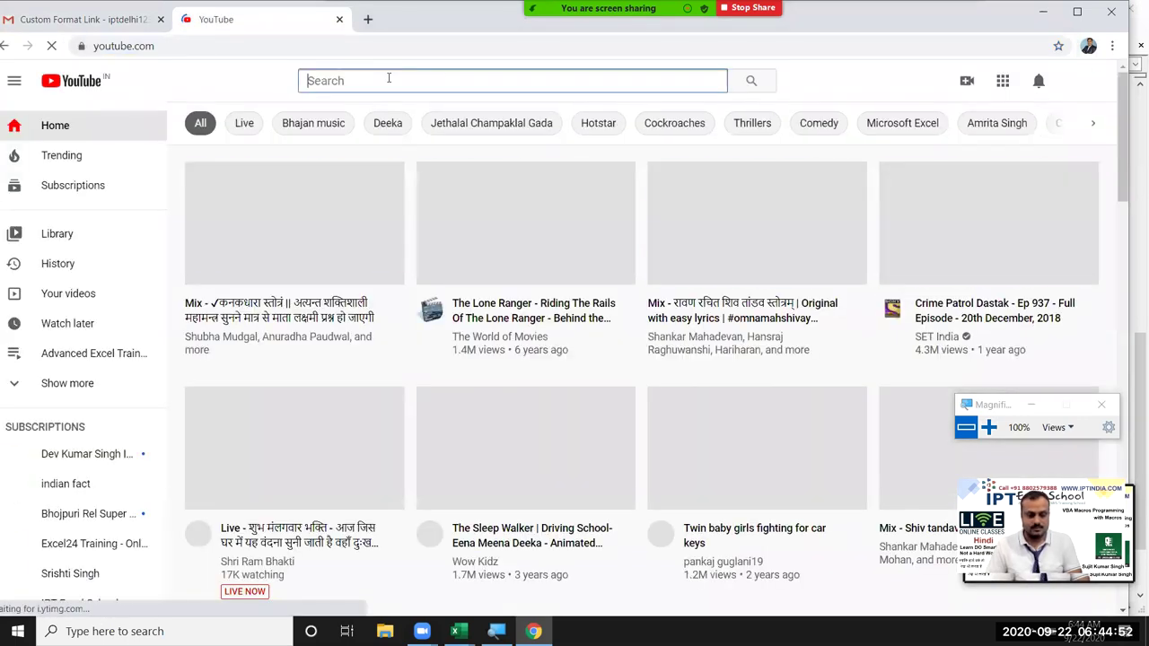
text(cust)
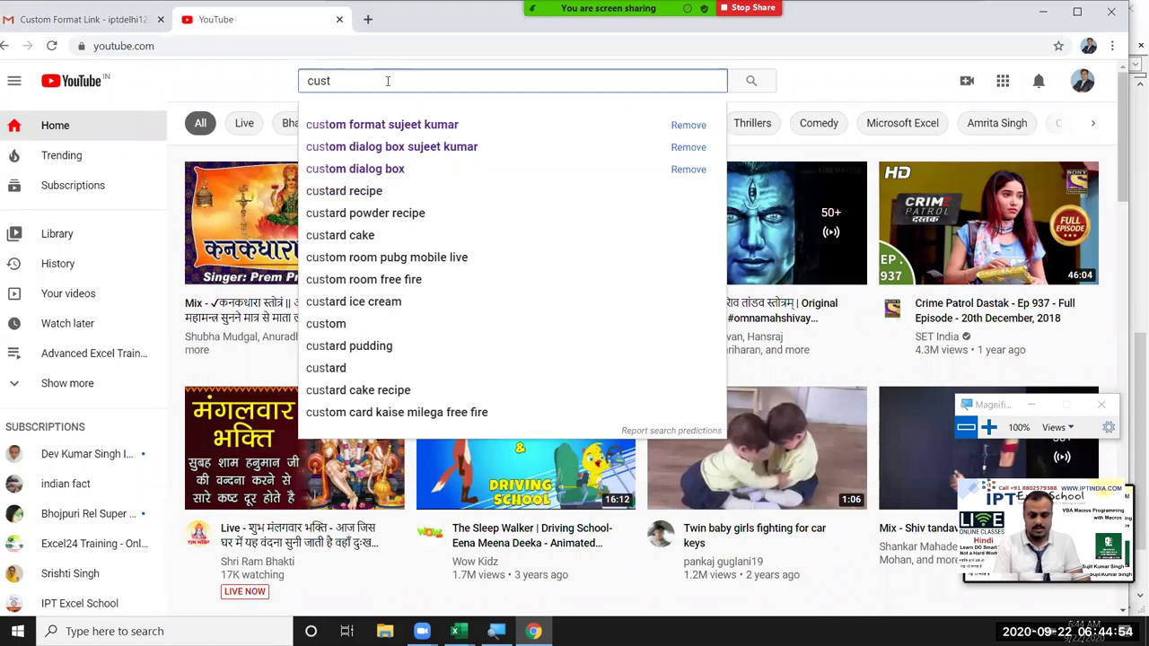
text(om)
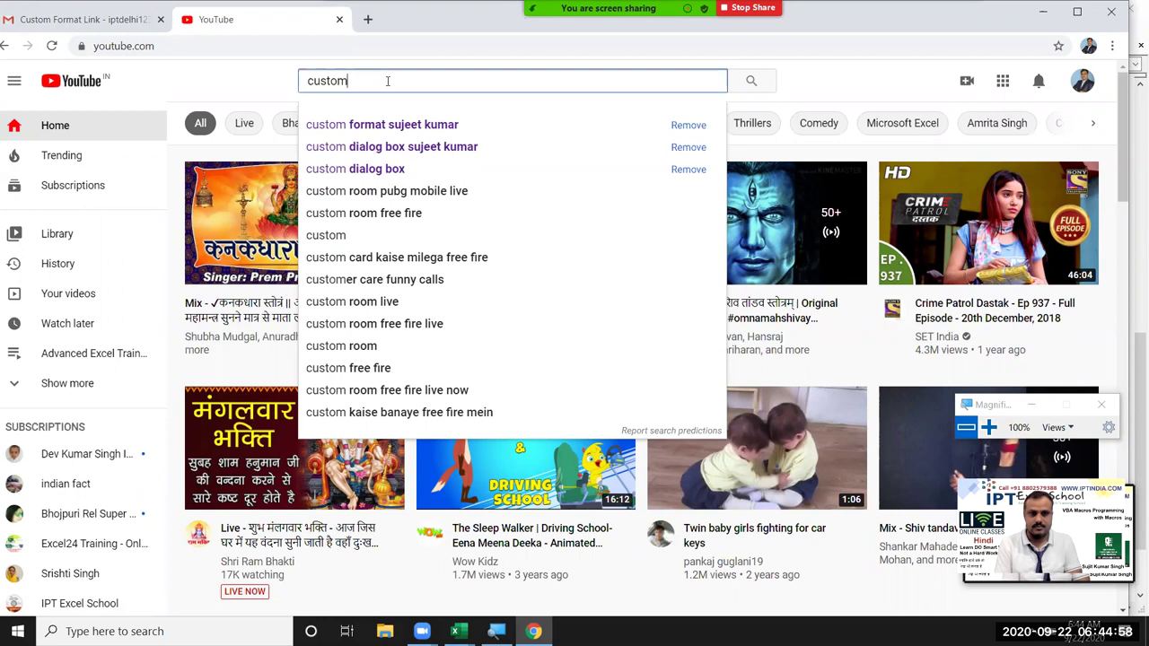
key(Down)
key(Return)
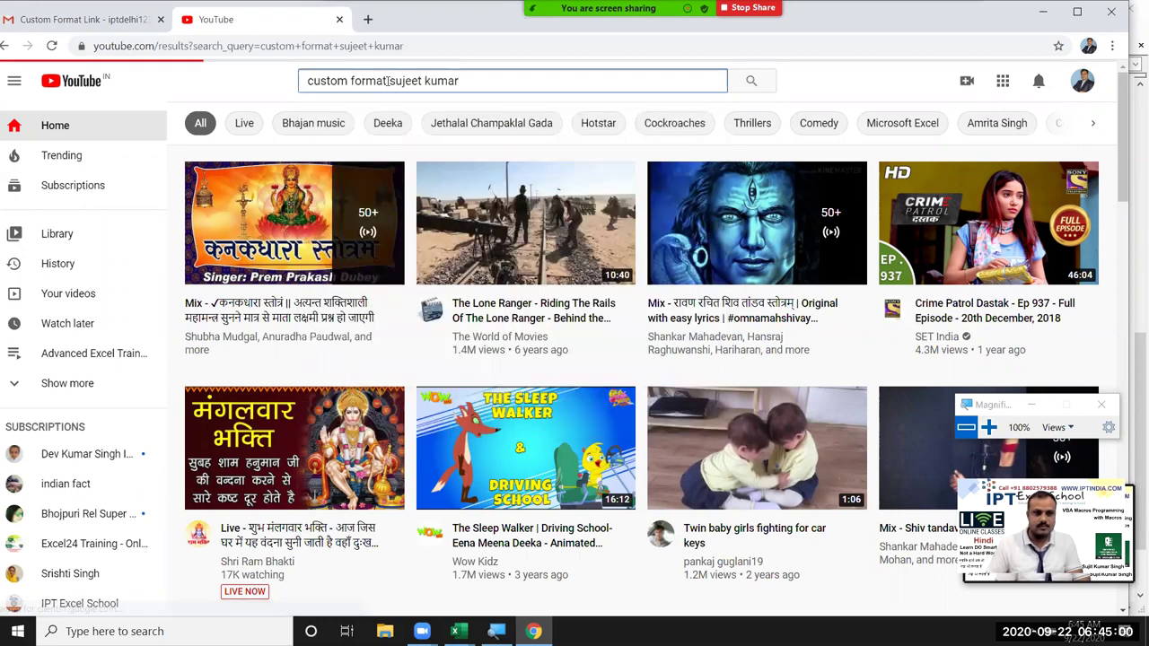
scroll(636, 321, down, 1)
scroll(637, 328, up, 1)
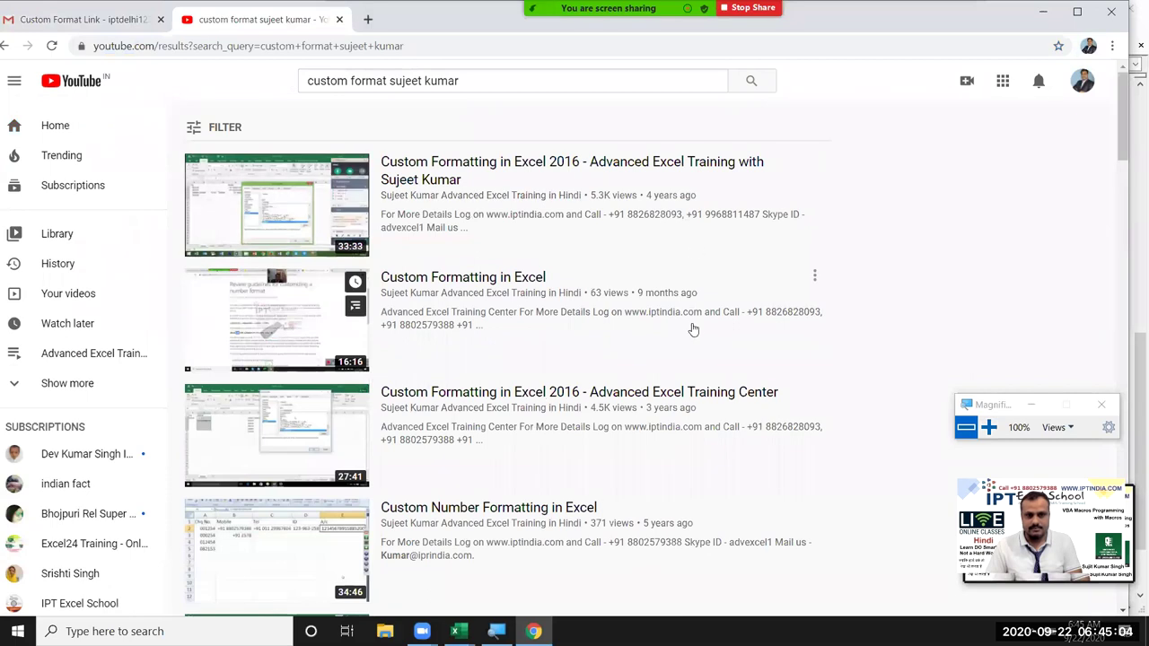
Step: Copy the link of the first result, the Custom Formatting in Excel 2016 training video
right_click(311, 220)
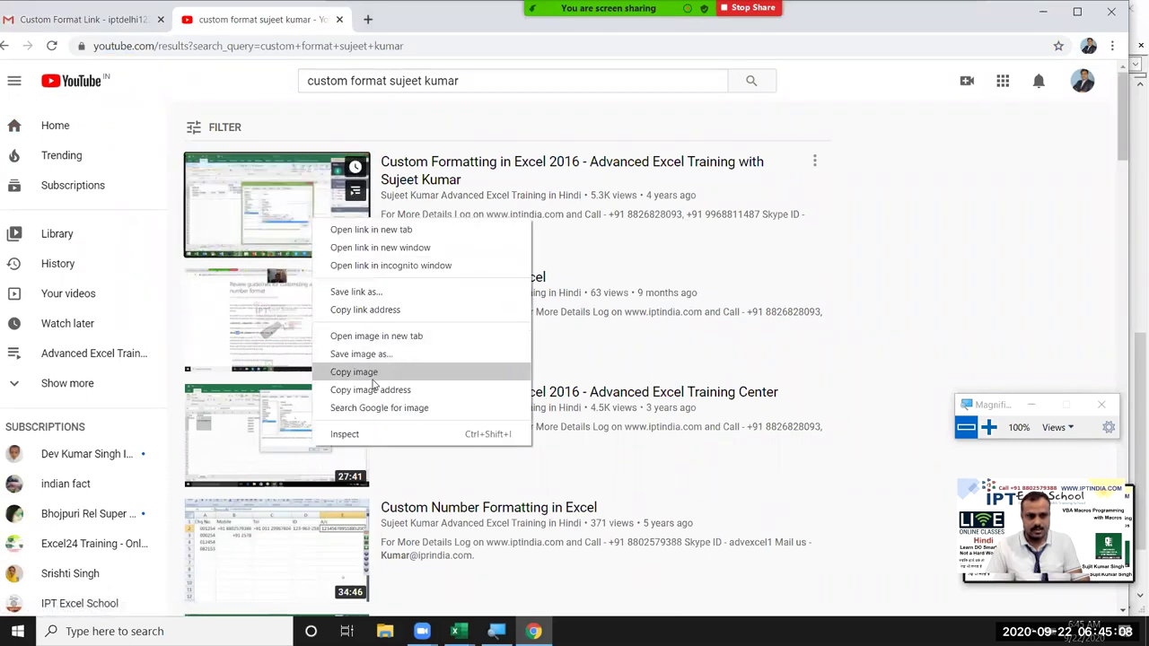
click(363, 311)
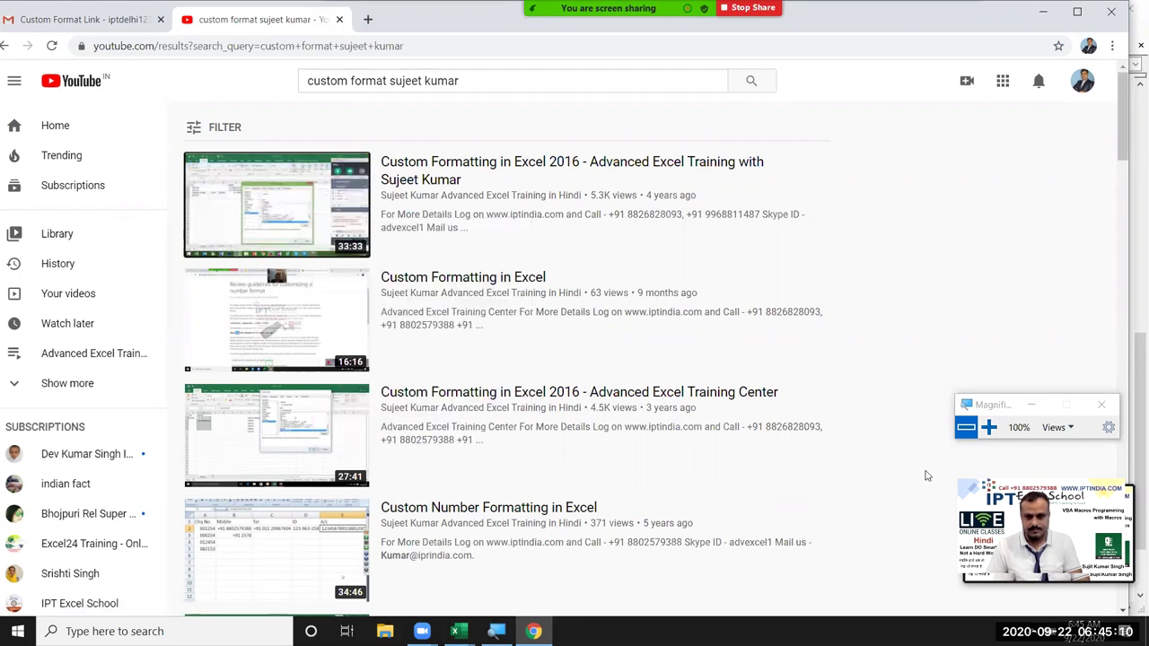
click(116, 25)
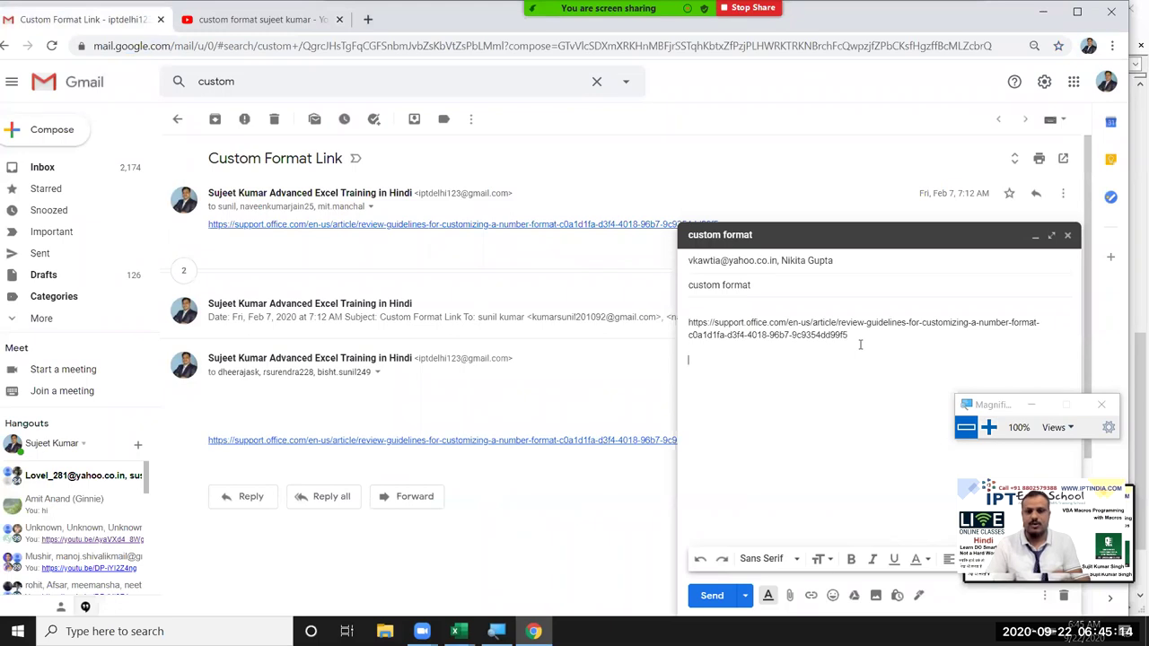
Step: Paste the YouTube video link under the help link, send the email, and go back to Inbox
key(ctrl+v)
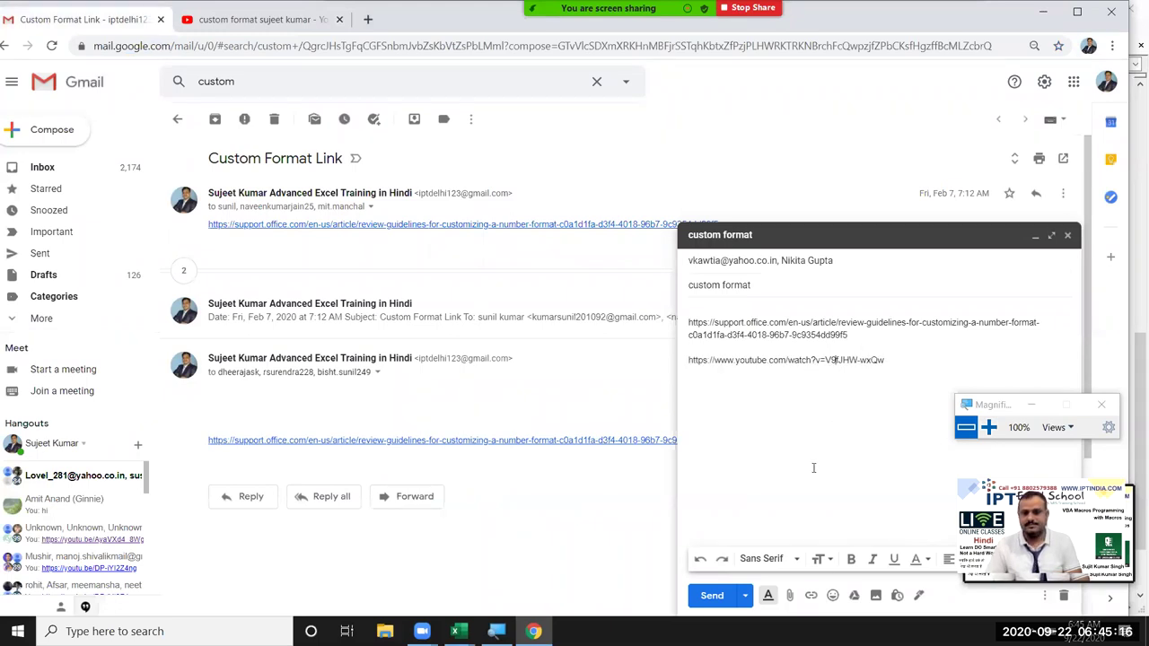
click(711, 599)
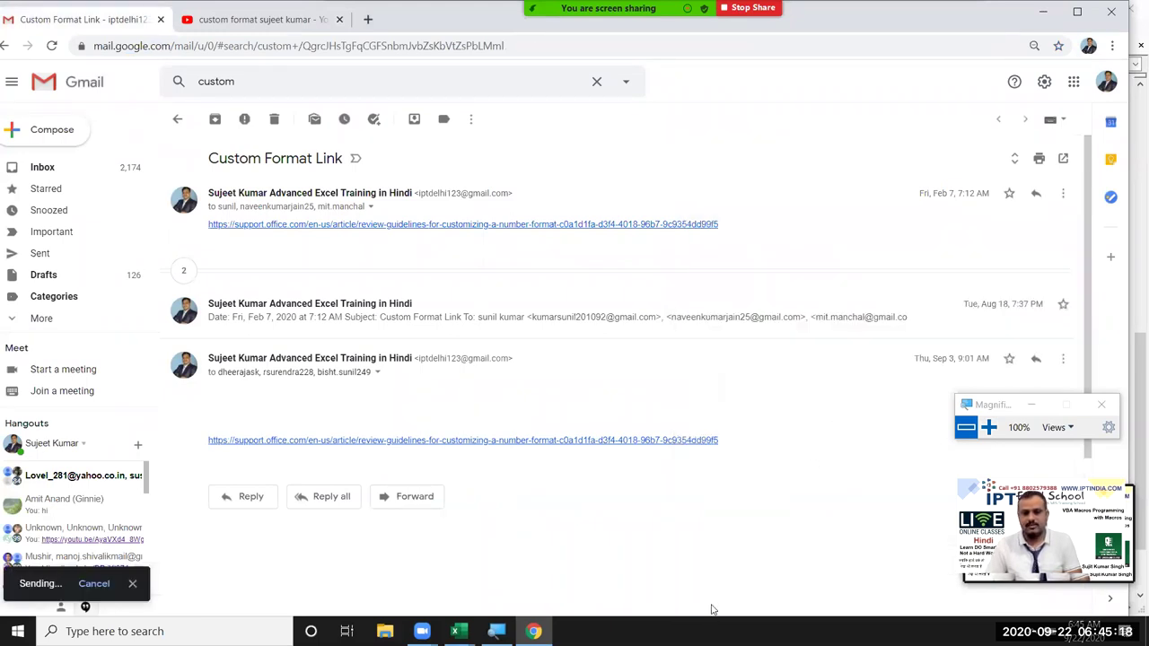
click(36, 168)
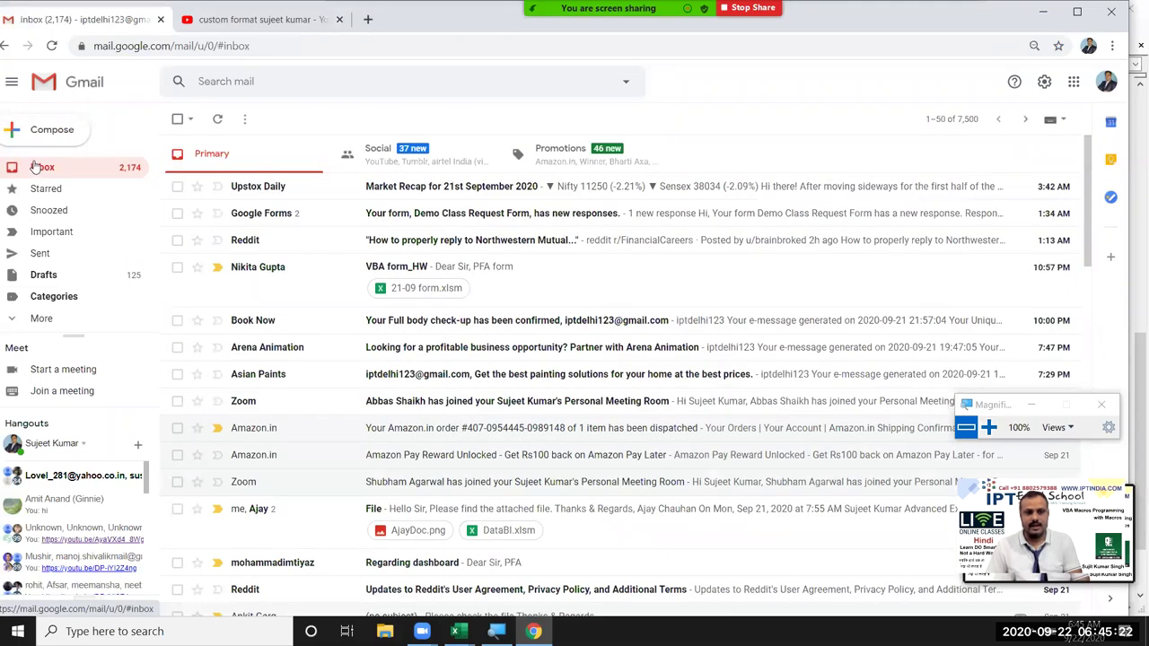
Step: Bring Excel forward and open the Data Attendance workbook from the recent list
mouse_move(456, 631)
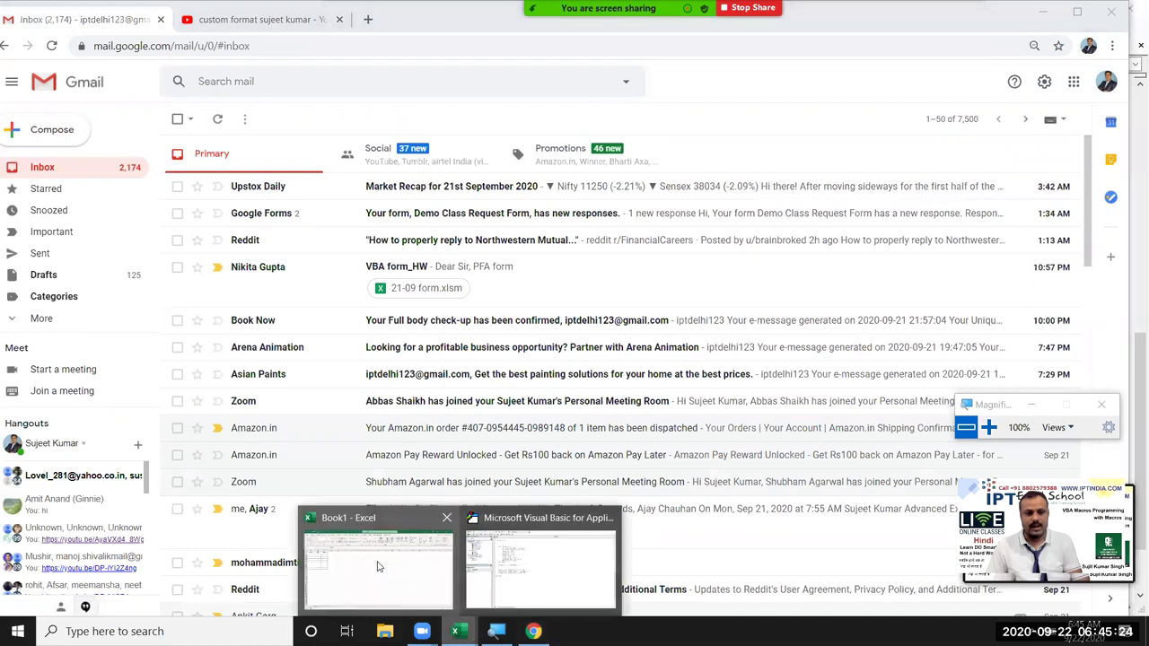
click(378, 561)
click(20, 37)
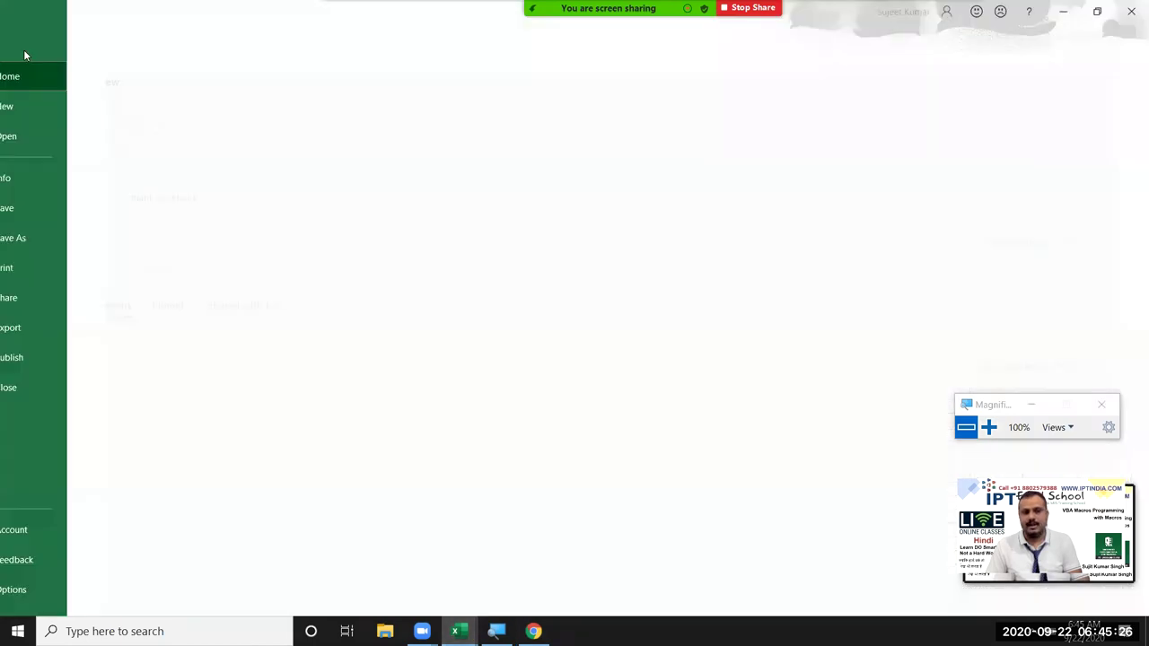
click(63, 140)
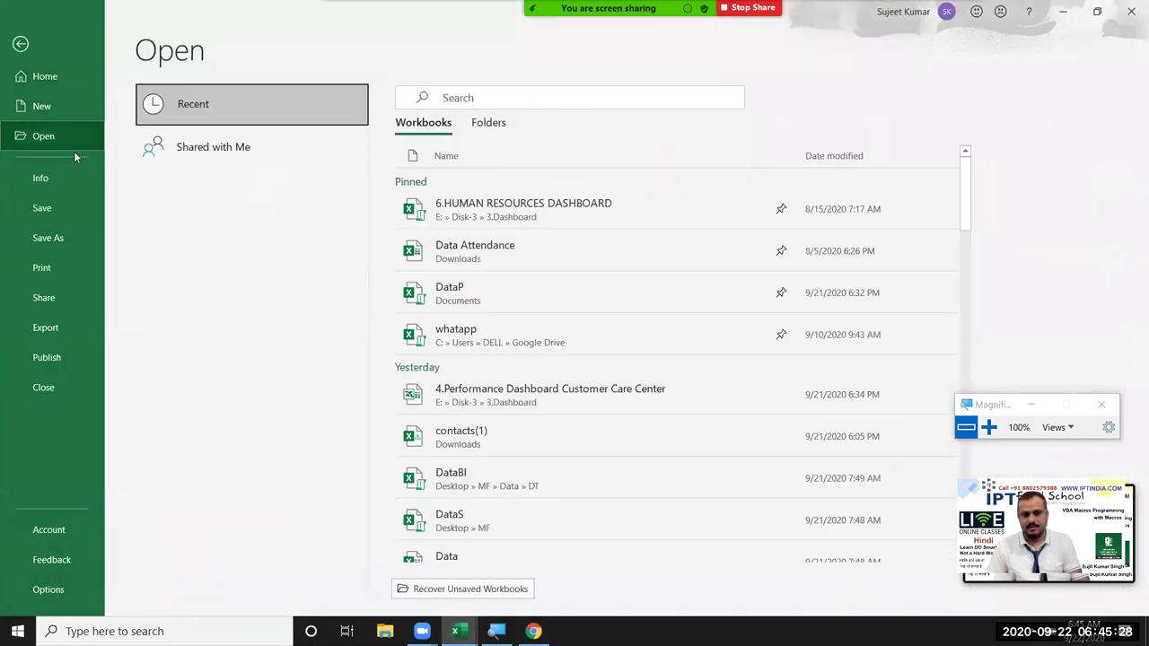
click(480, 296)
click(454, 253)
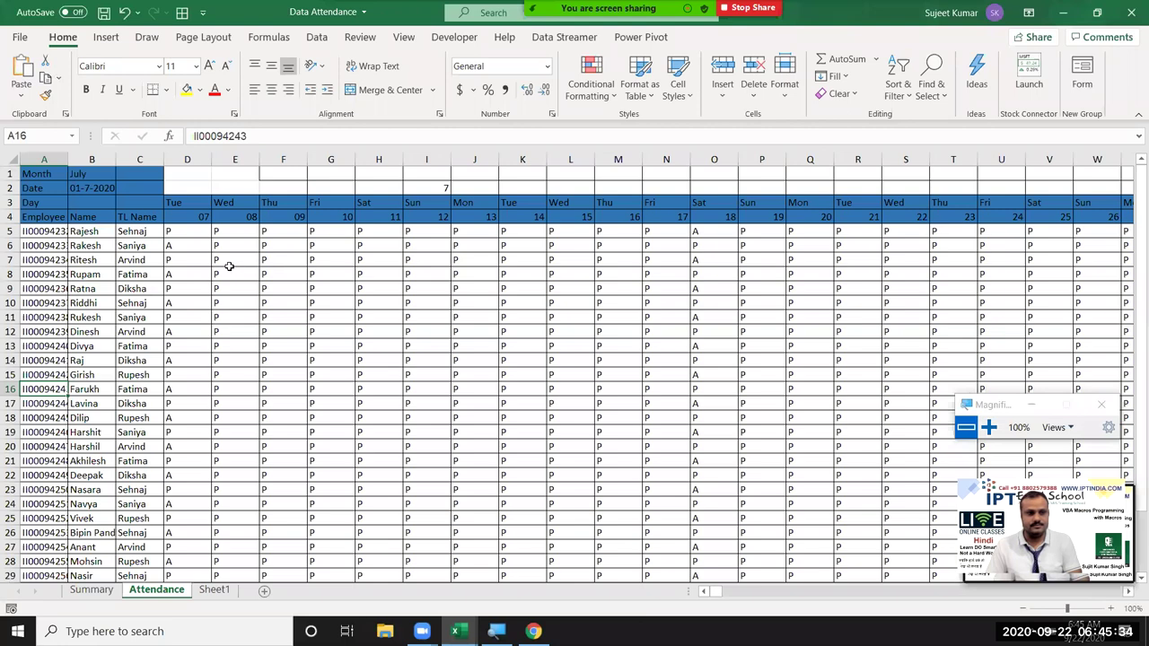
Step: Inspect the row 4 date formulas and the formula building the start date
ctrl+scroll(217, 258, down, 3)
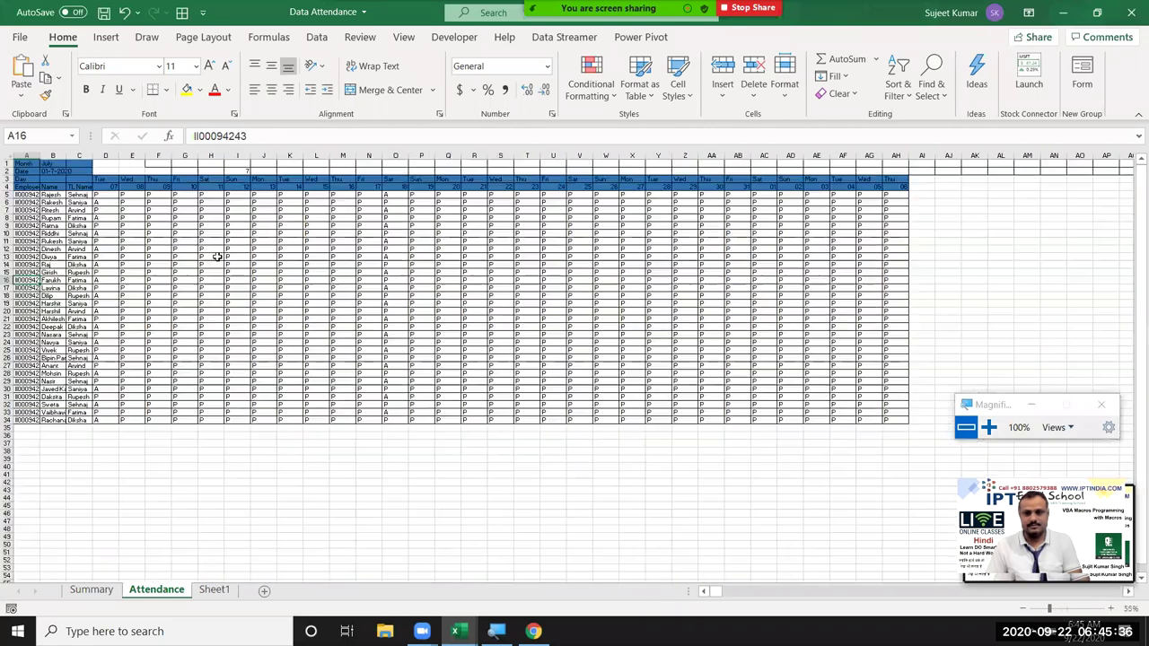
ctrl+scroll(218, 258, up, 1)
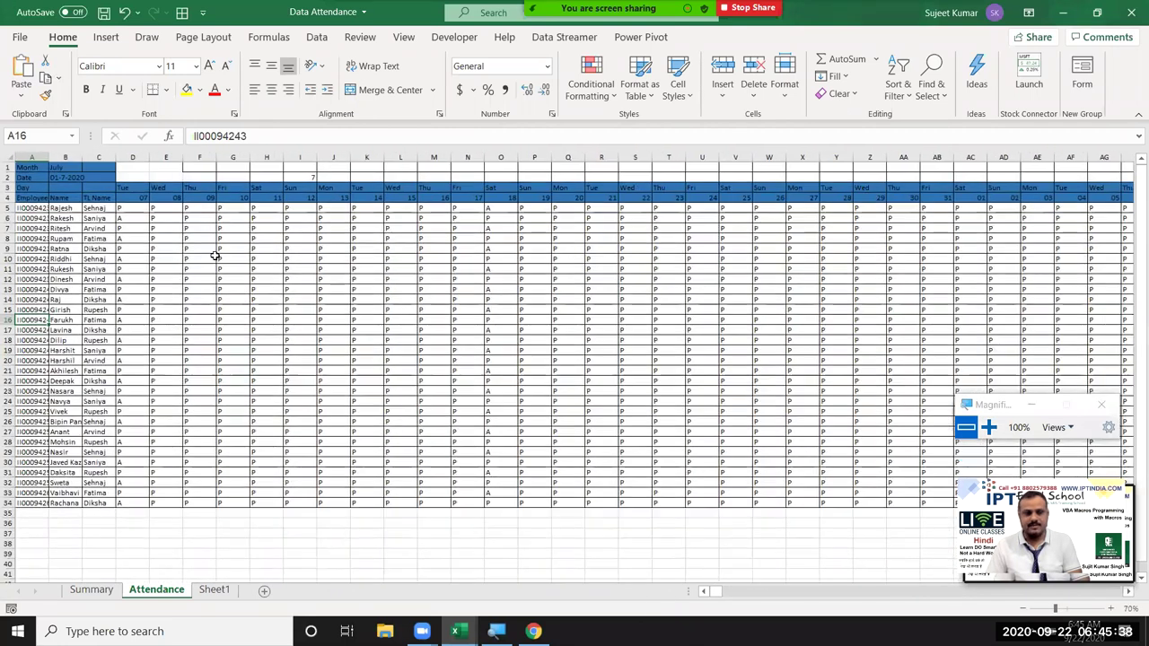
click(124, 198)
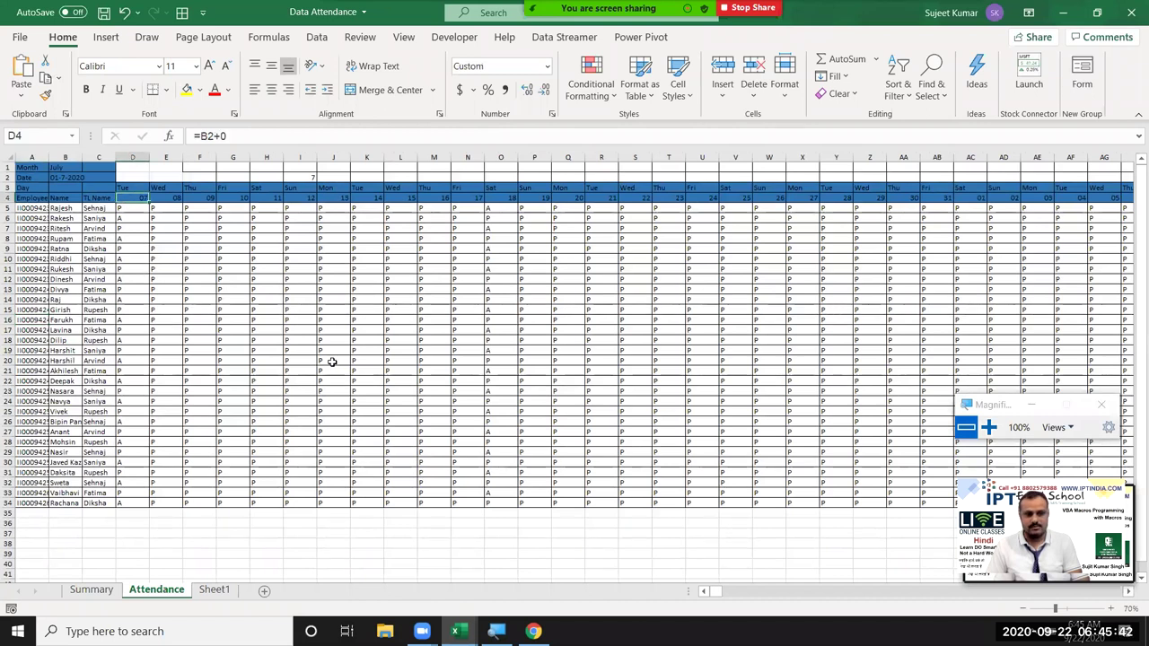
click(235, 279)
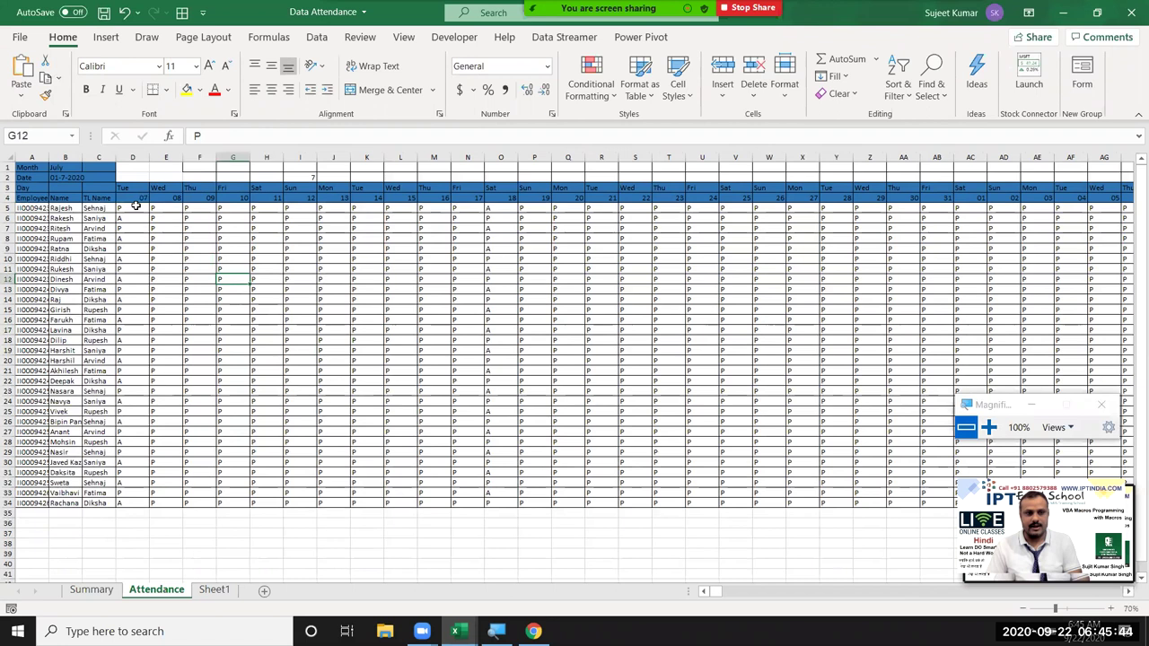
click(137, 199)
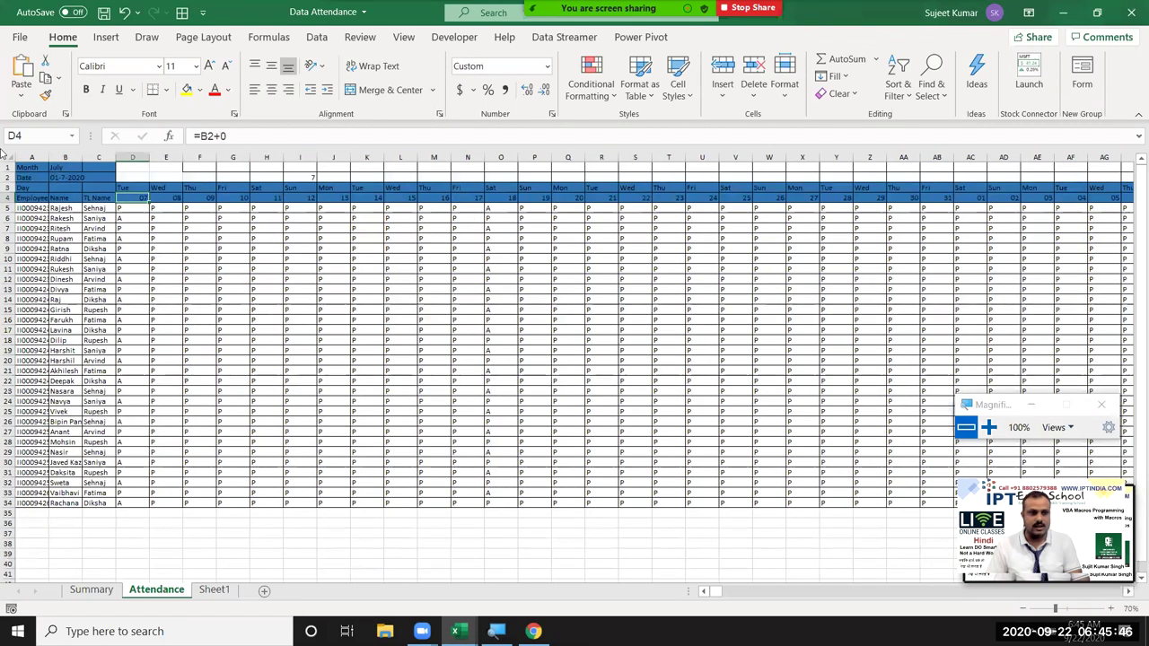
click(62, 179)
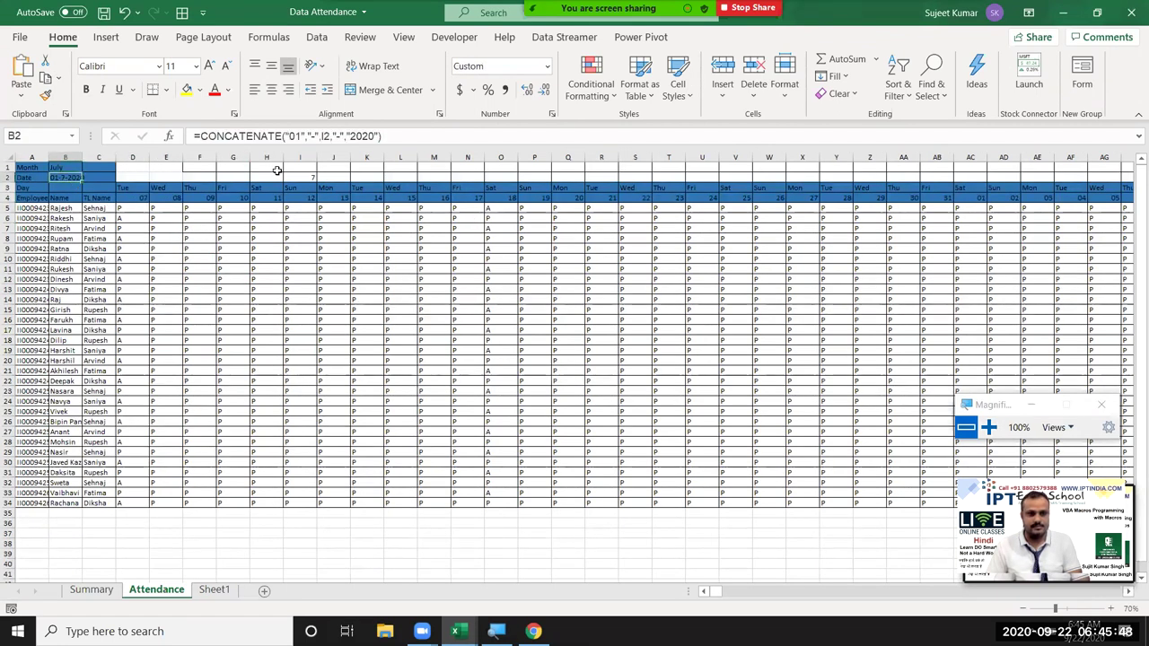
Step: Change the month in B1 to Aug so the dates start at 01-8-2020
click(79, 169)
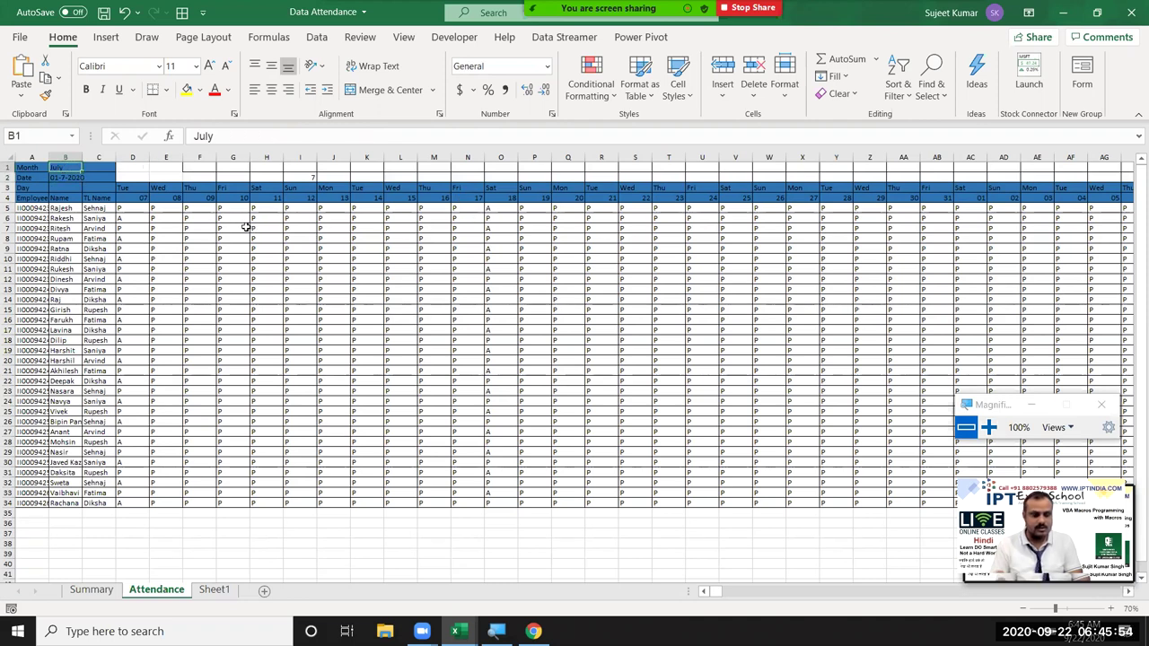
text(Aug)
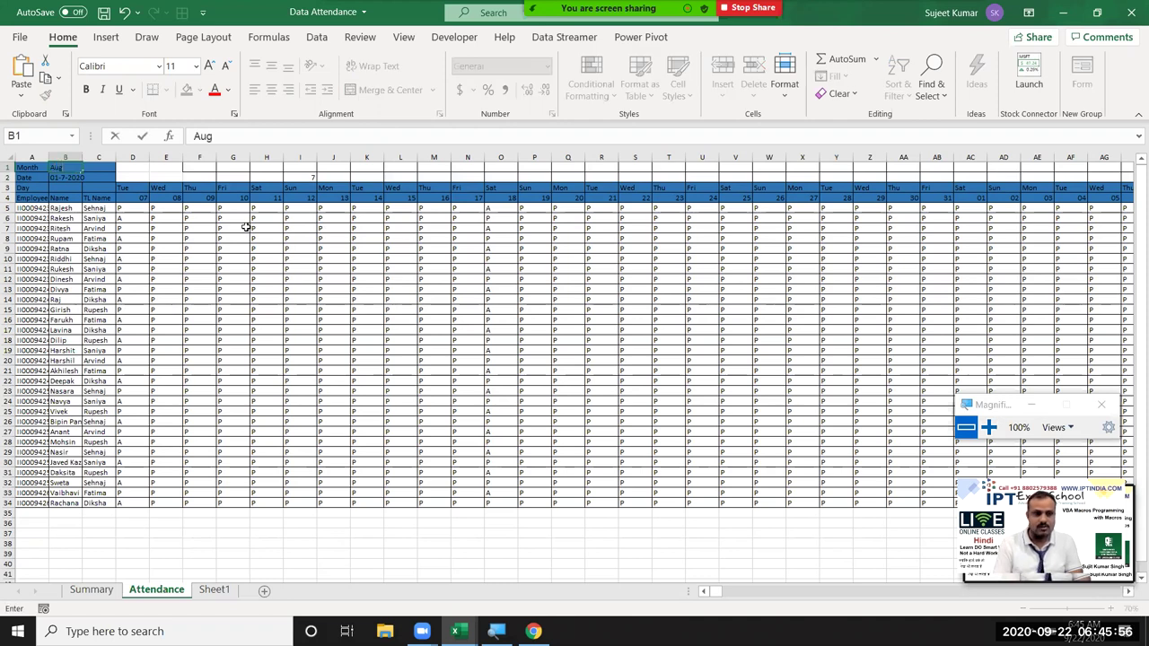
key(Return)
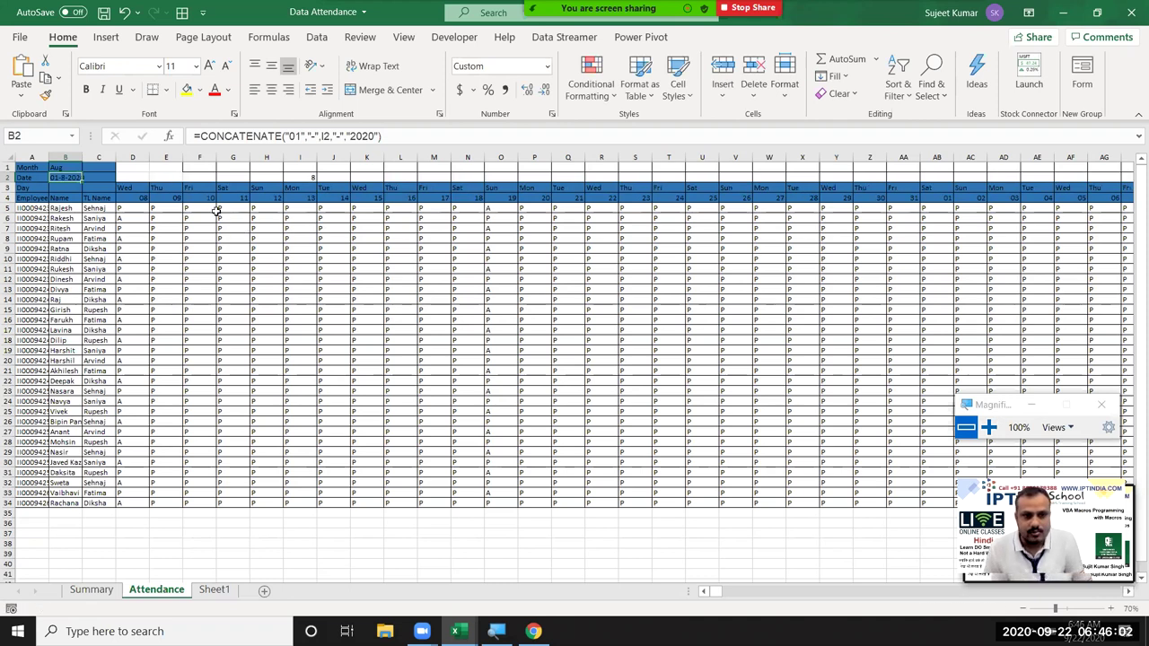
click(367, 197)
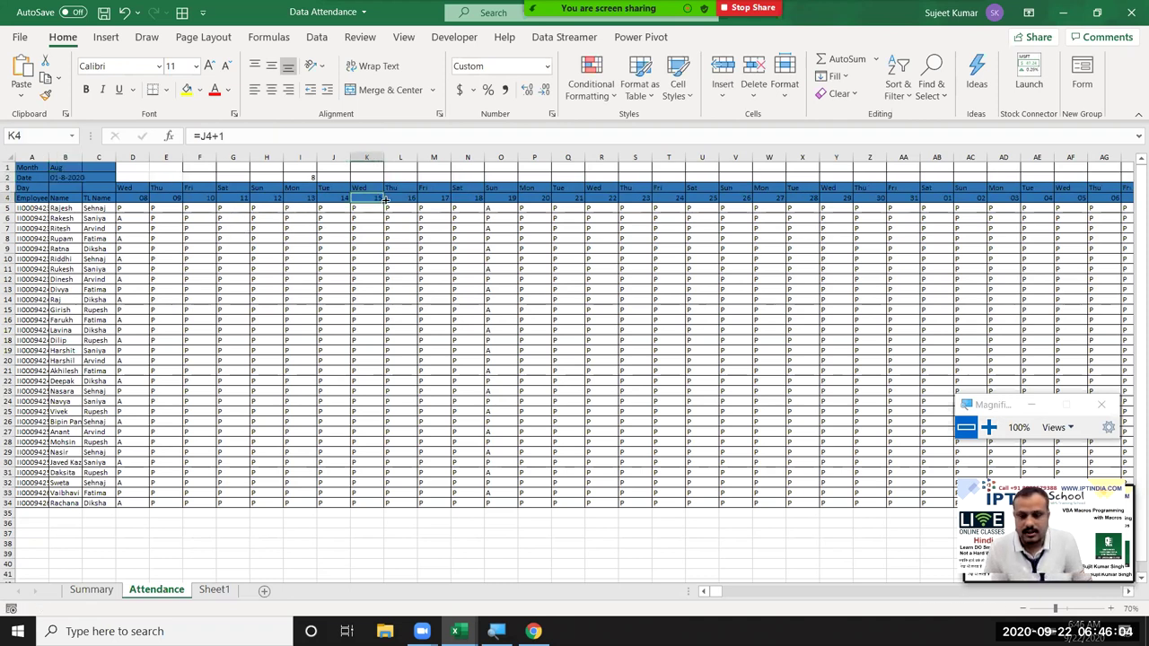
click(20, 37)
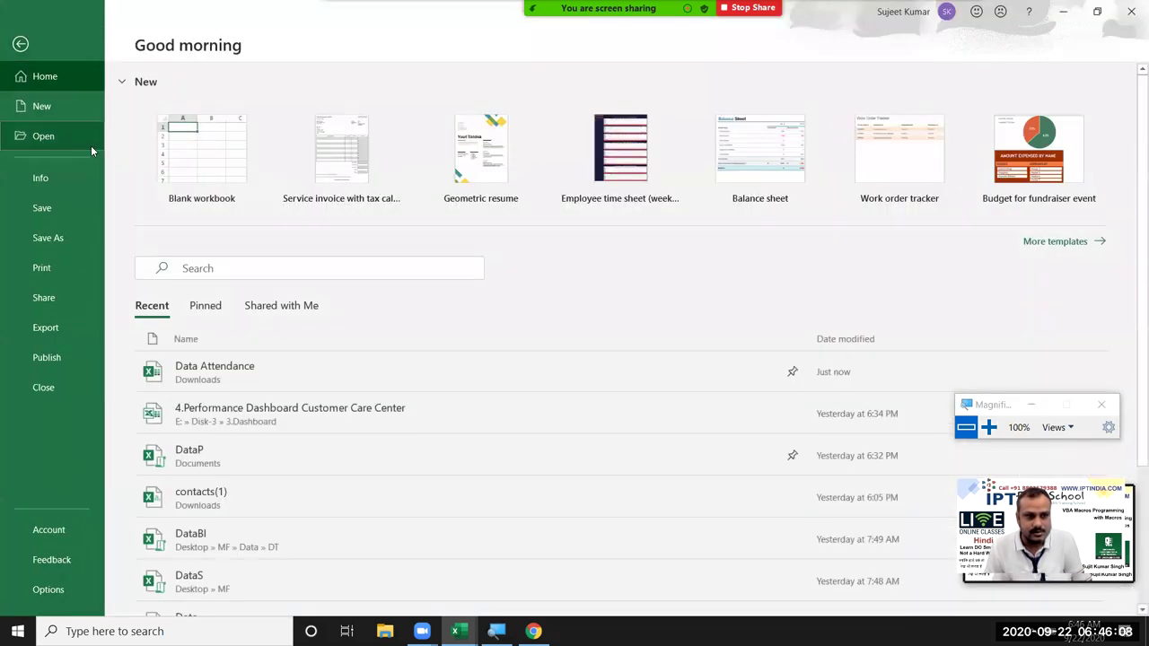
Step: Scroll through the recent workbooks list, then return to the Attendance sheet
click(91, 146)
scroll(530, 296, down, 1)
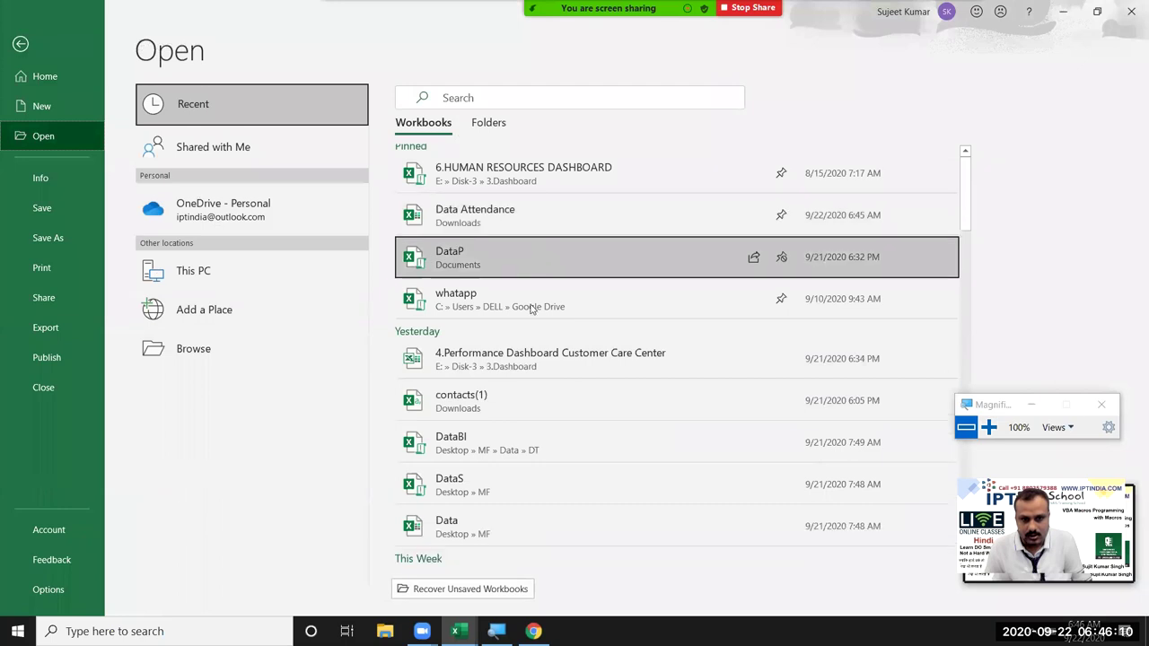
scroll(584, 466, down, 2)
scroll(583, 472, down, 2)
scroll(583, 472, down, 2)
scroll(583, 472, down, 2)
scroll(583, 472, down, 2)
scroll(582, 472, down, 2)
scroll(582, 470, down, 1)
scroll(581, 468, down, 1)
scroll(580, 467, down, 1)
scroll(580, 467, down, 1)
scroll(580, 467, down, 3)
key(Escape)
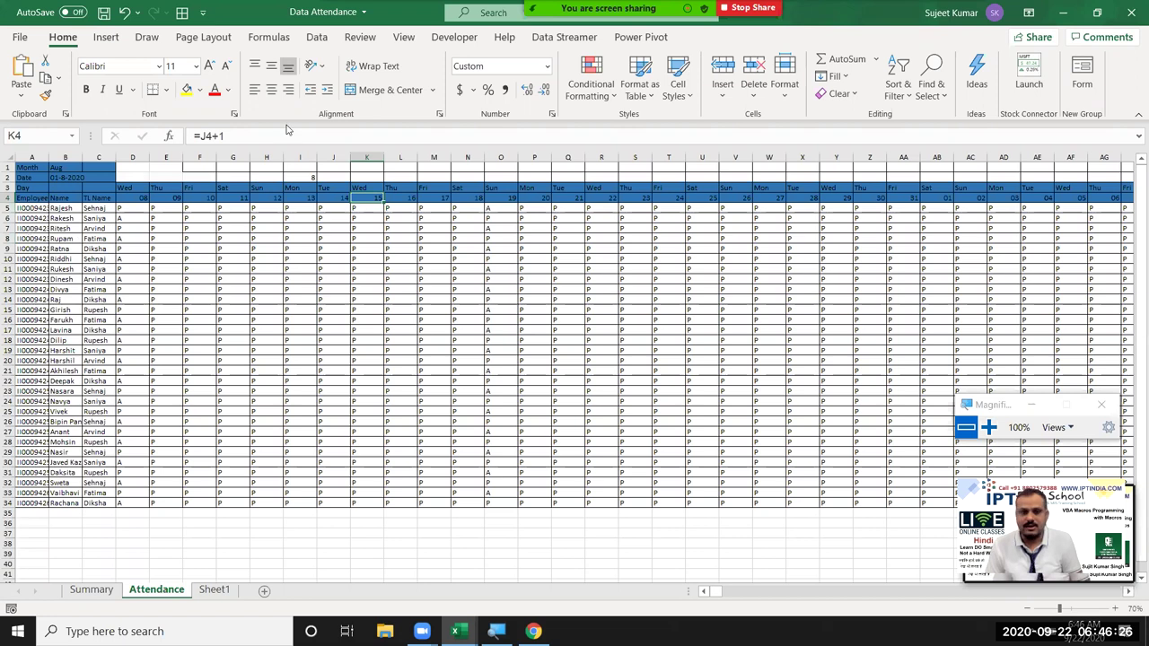
Step: Review the August dates and Sunday 19 attendance marks, then close Data Attendance
drag(143, 198, 412, 237)
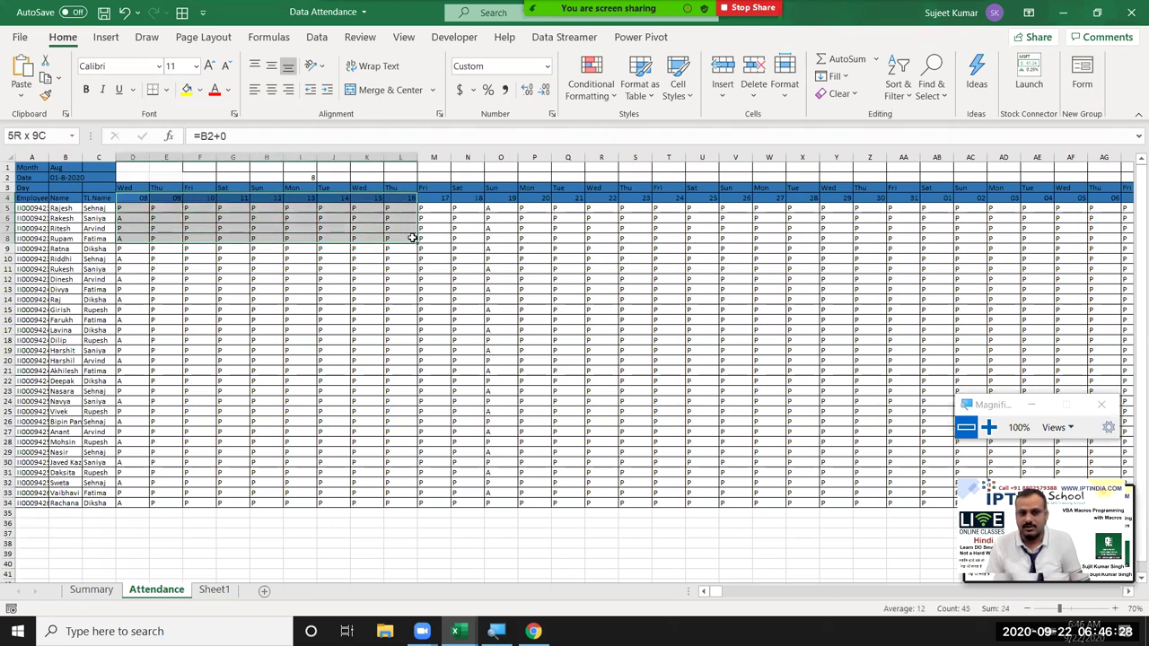
click(495, 249)
click(496, 198)
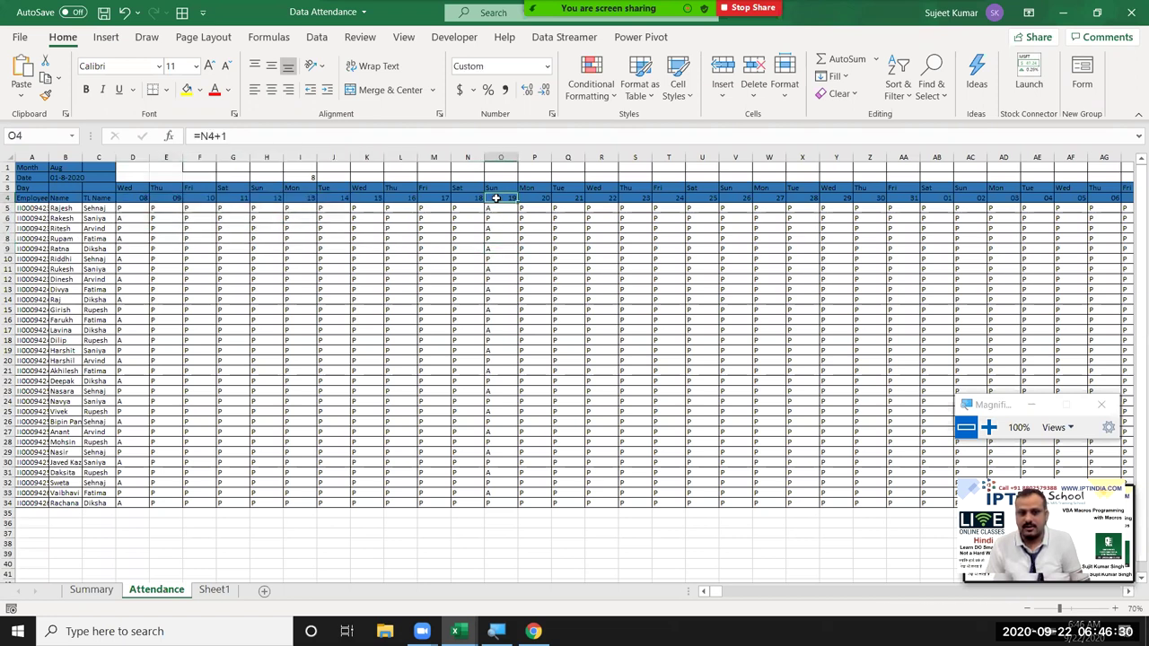
click(494, 260)
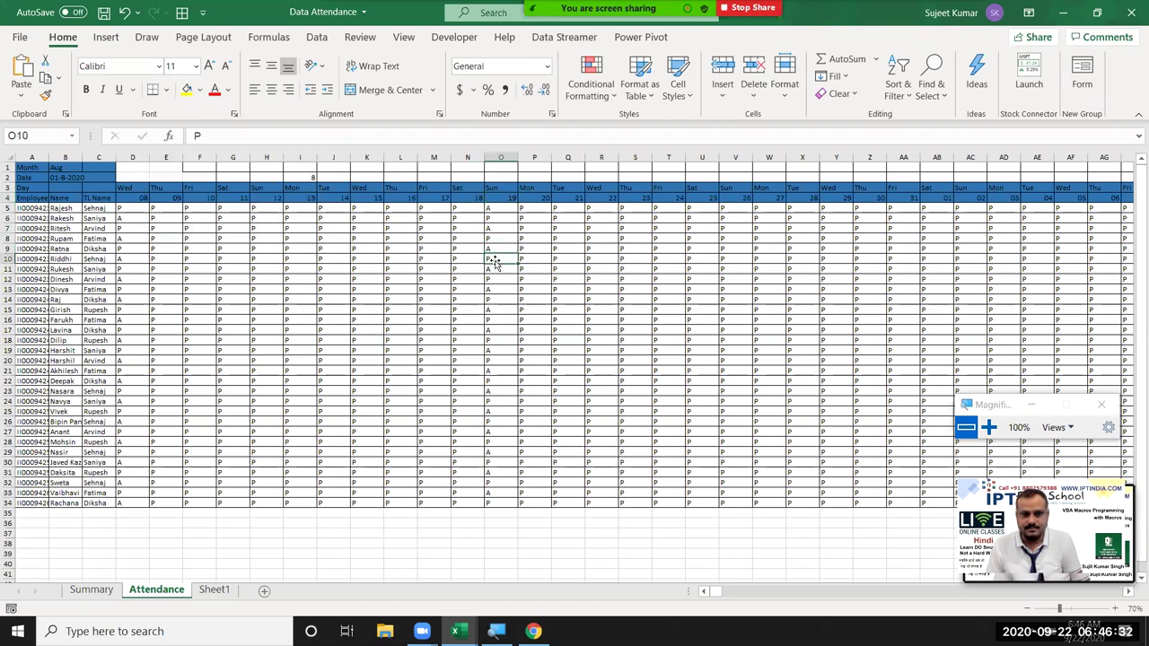
click(495, 208)
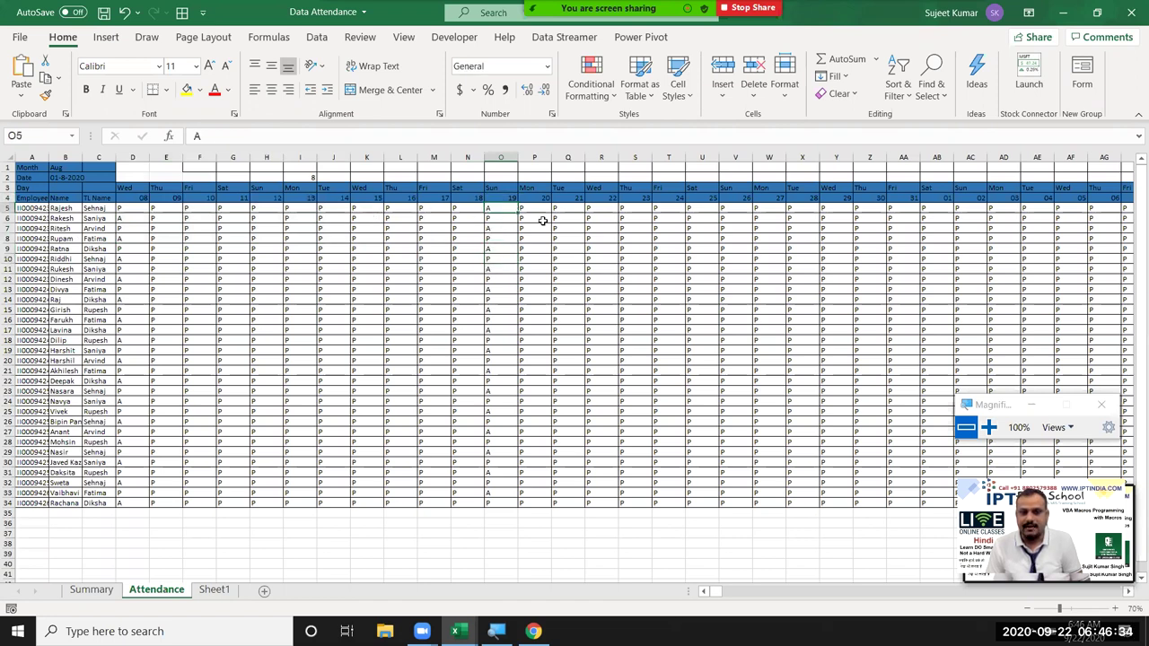
drag(495, 208, 531, 492)
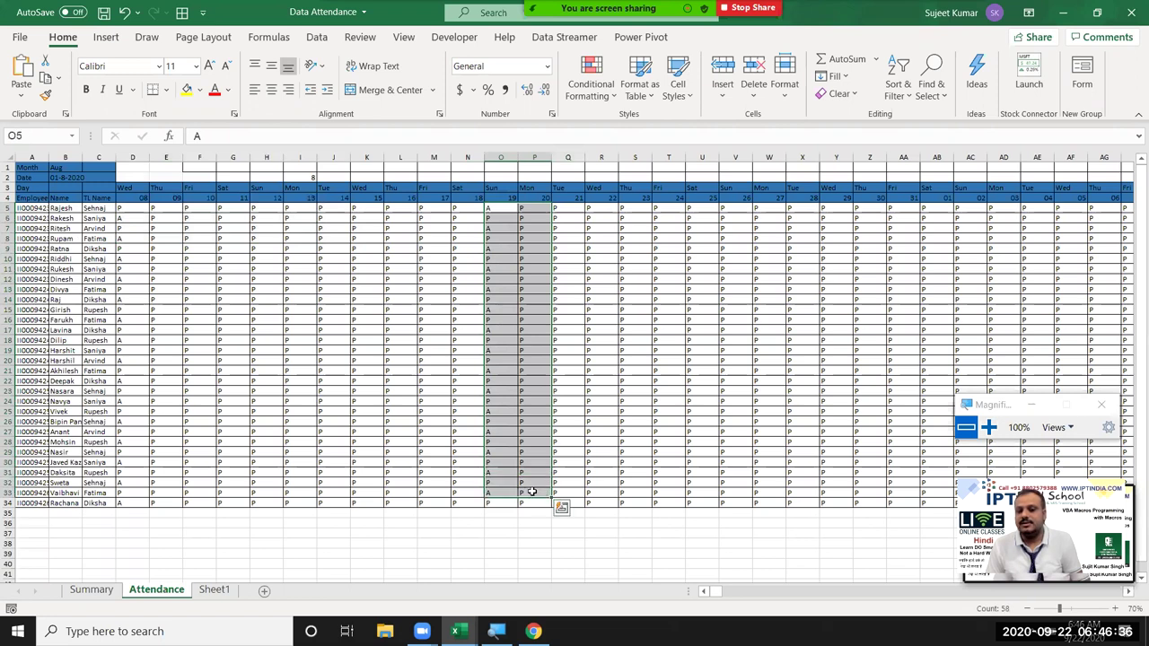
click(1131, 18)
Step: Close Data Attendance with Don't Save, then show the Windows desktop
click(578, 335)
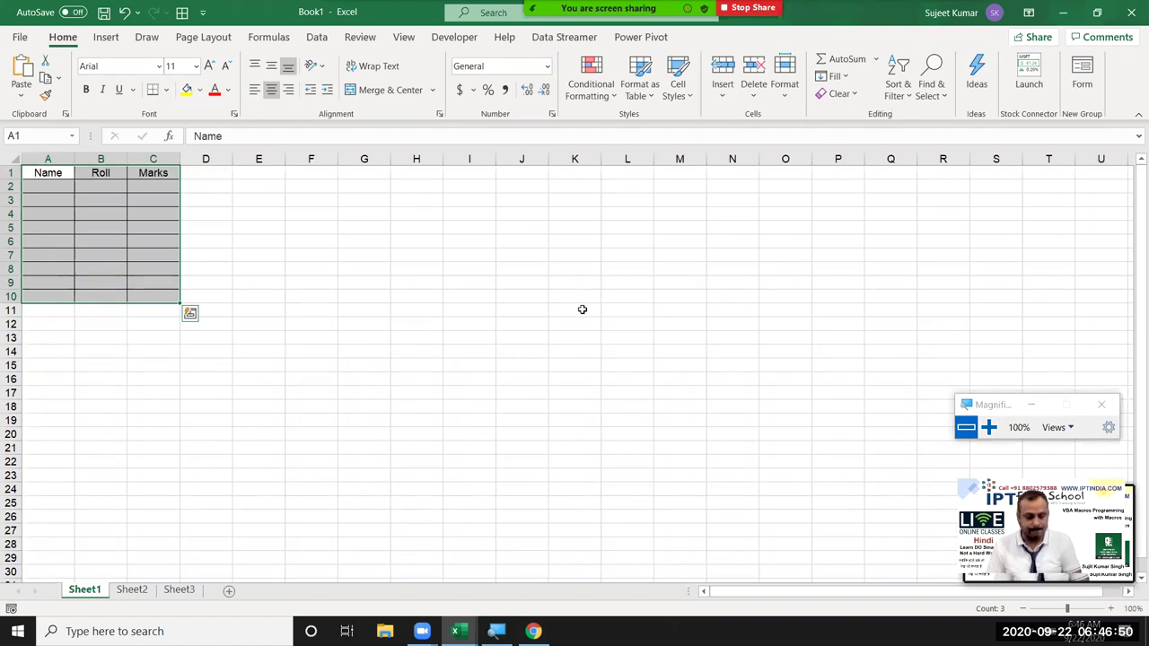
key(super+d)
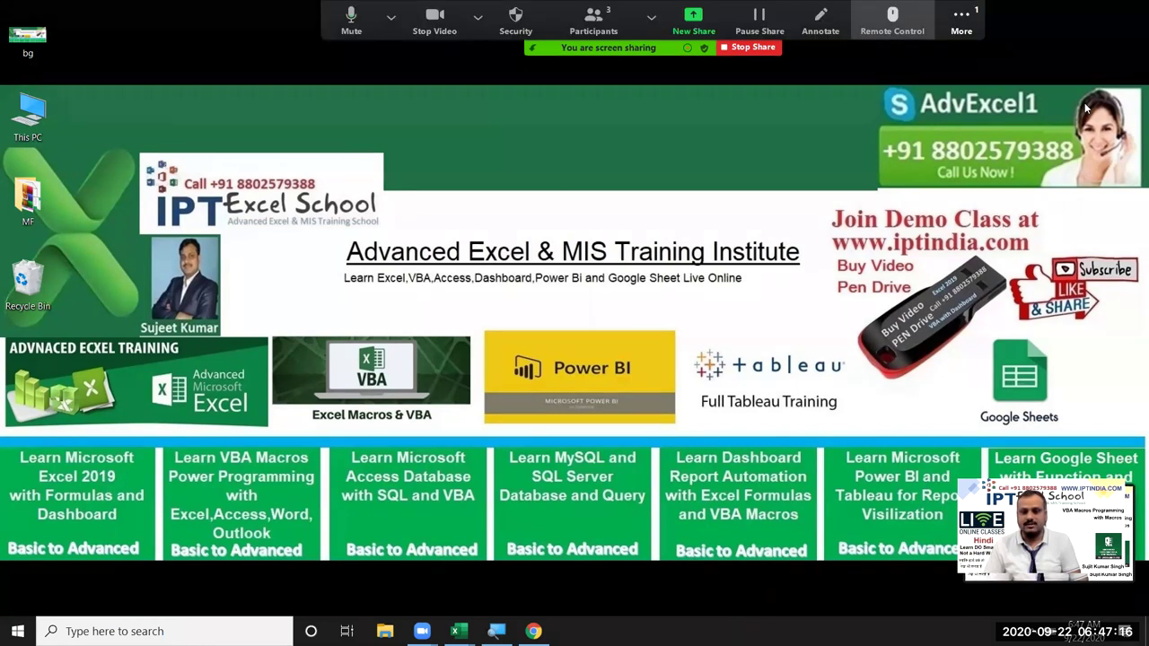
Step: Open Zoom's More options, then bring up the end-meeting choice with Alt+Q
click(962, 18)
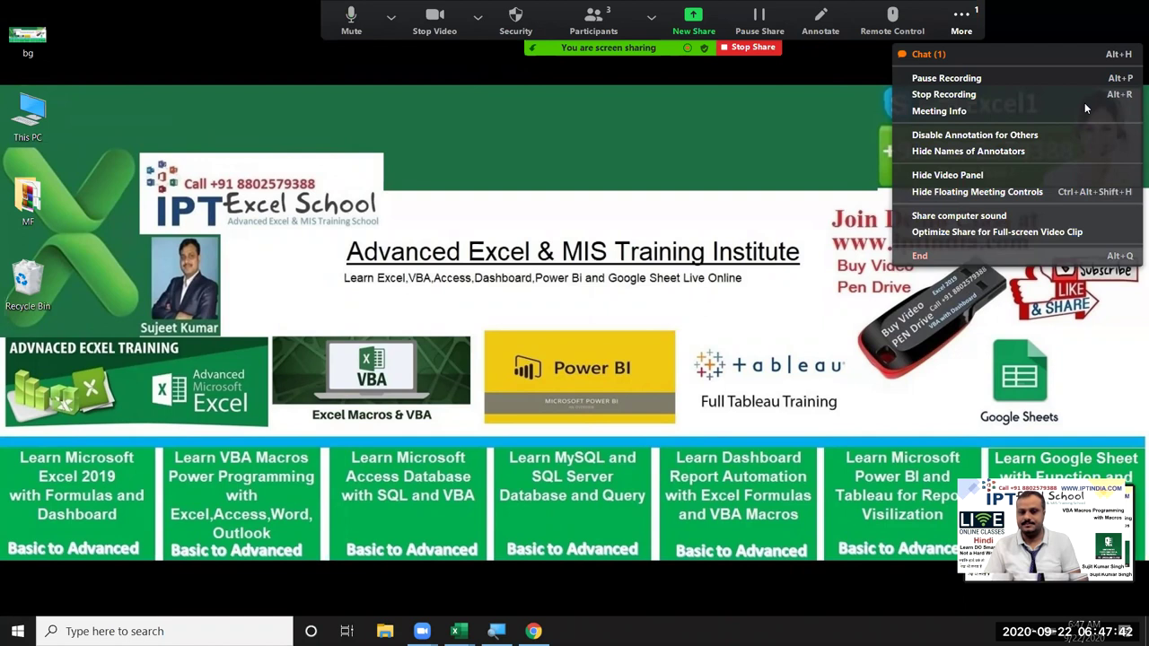
key(alt+q)
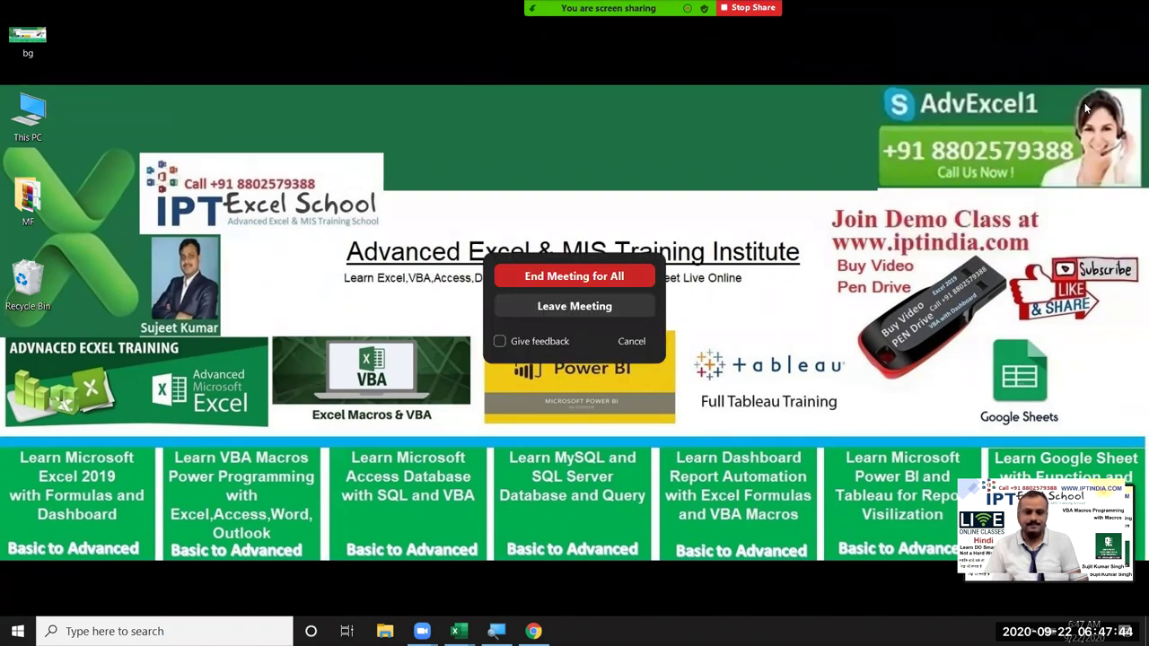